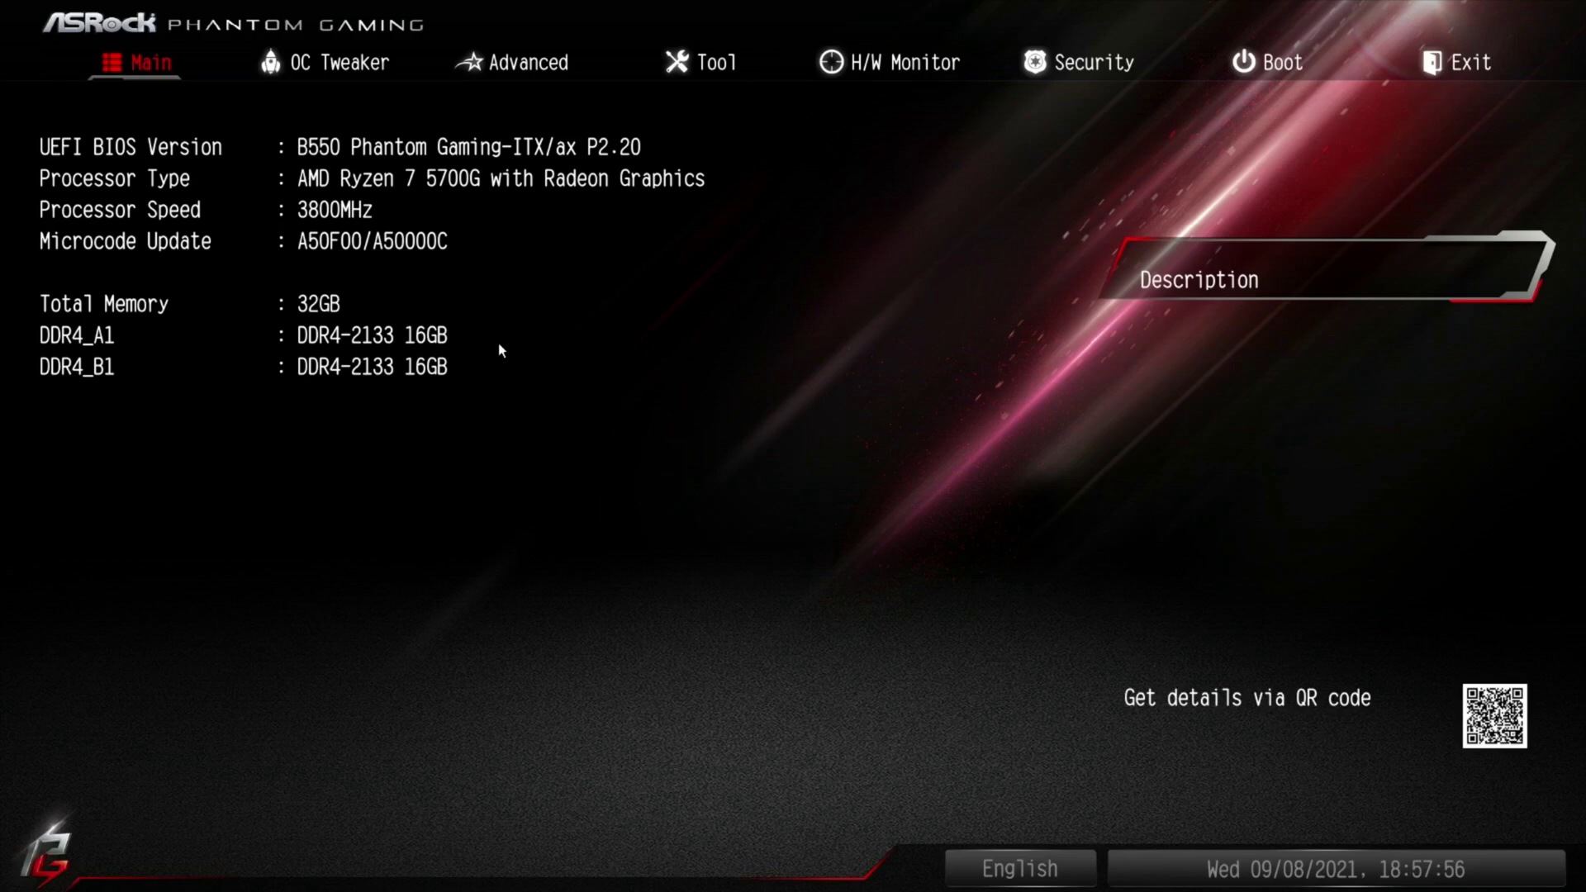
Step: Switch to OC Tweaker and review the voltage items down to CLDO VDDG CCD Voltage Control, all on Auto
key("Right")
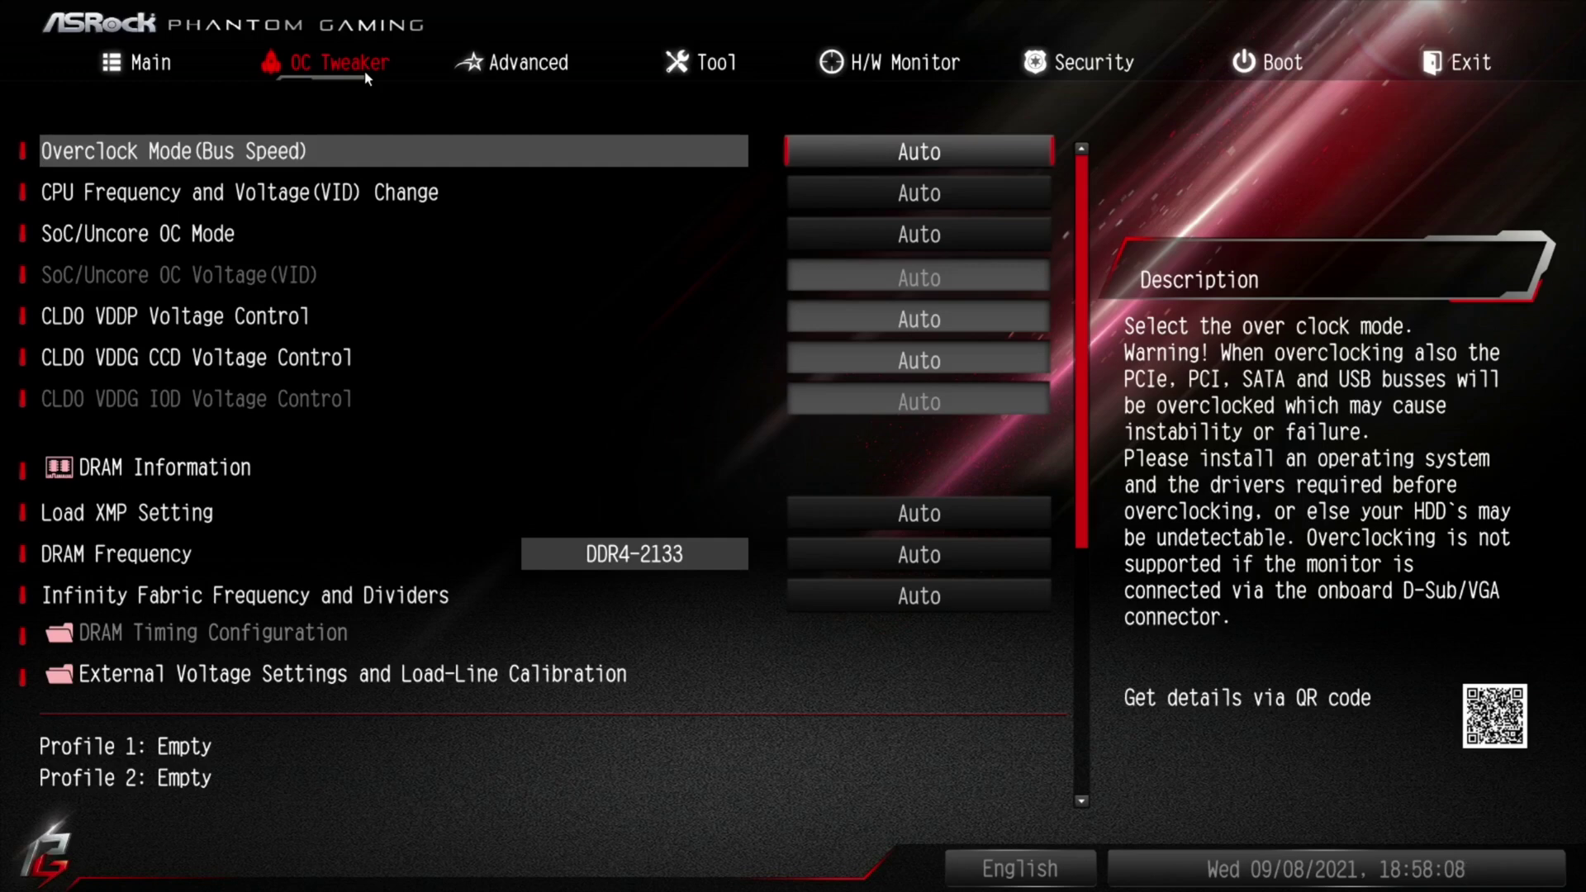
key("Down")
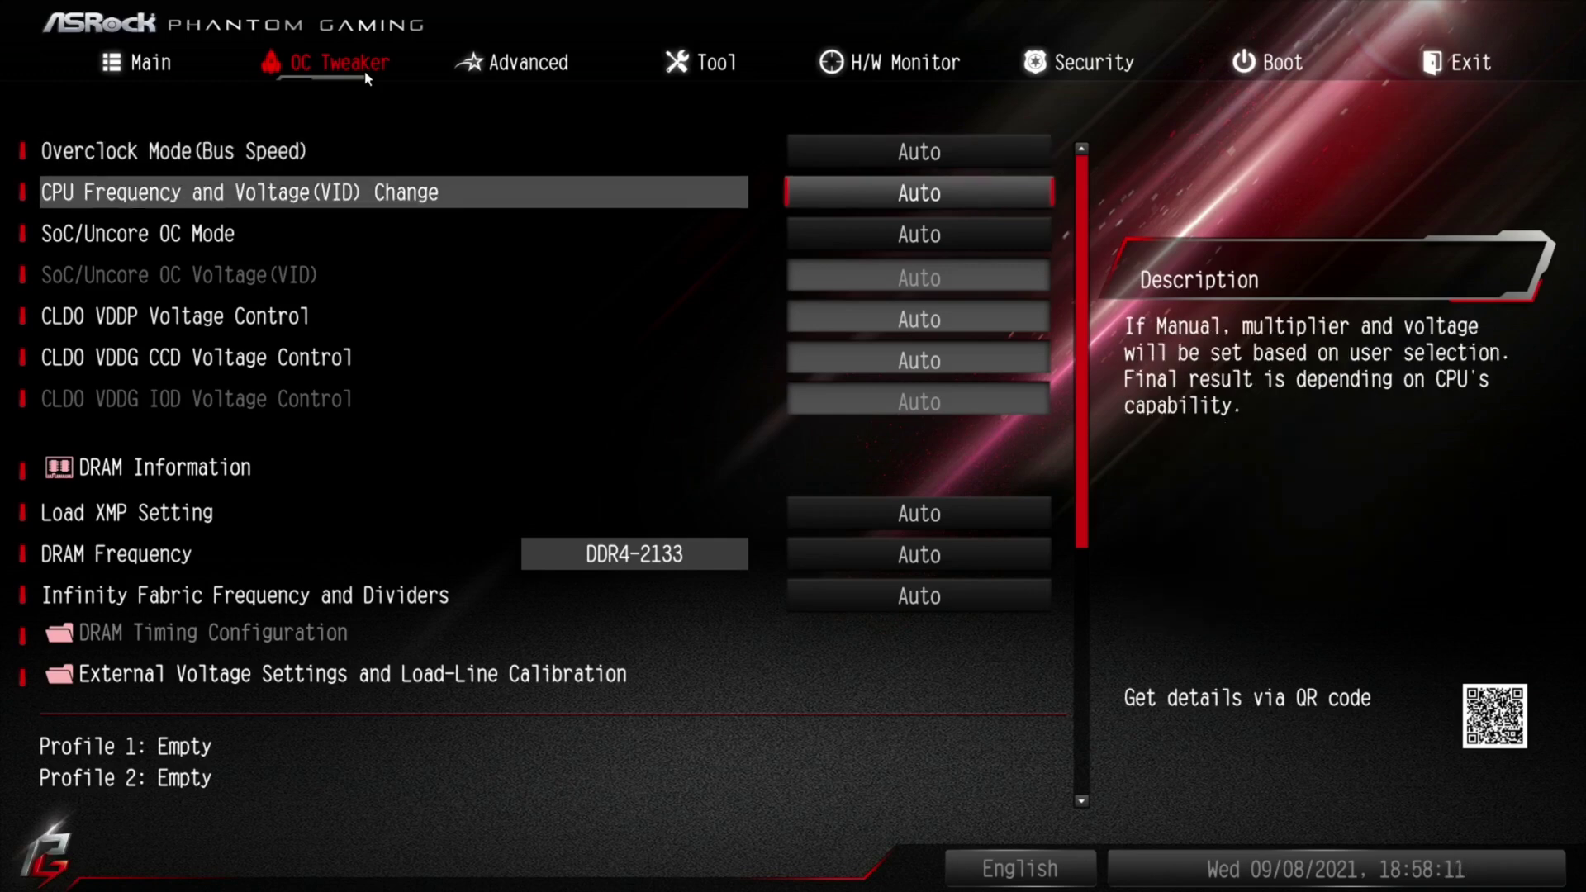
key("Up")
key("Down")
key("Down")
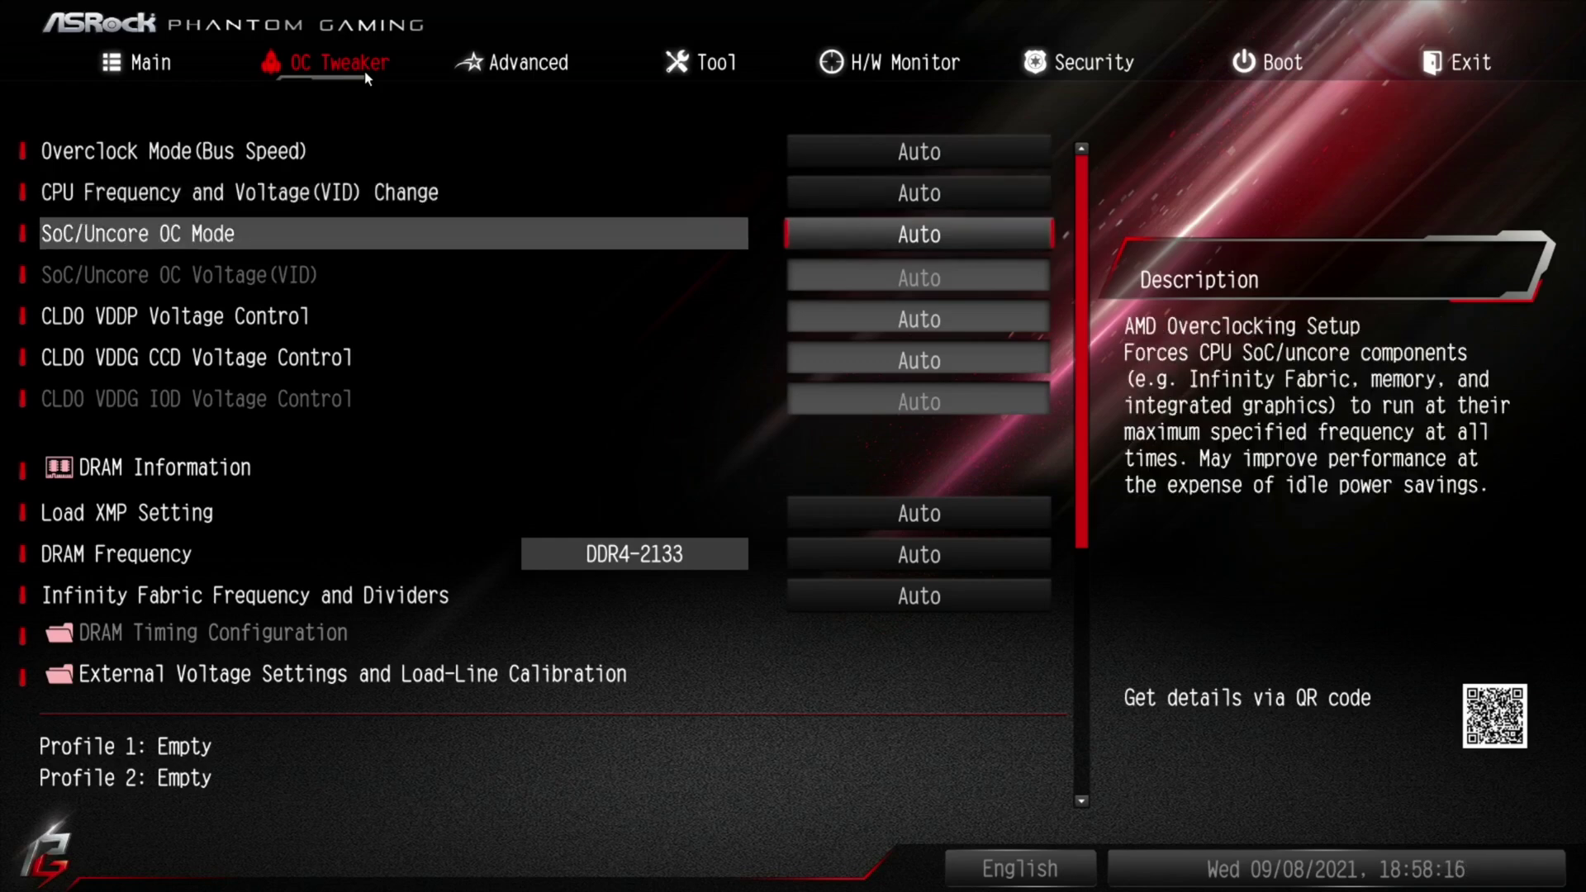
key("Down")
key("Down")
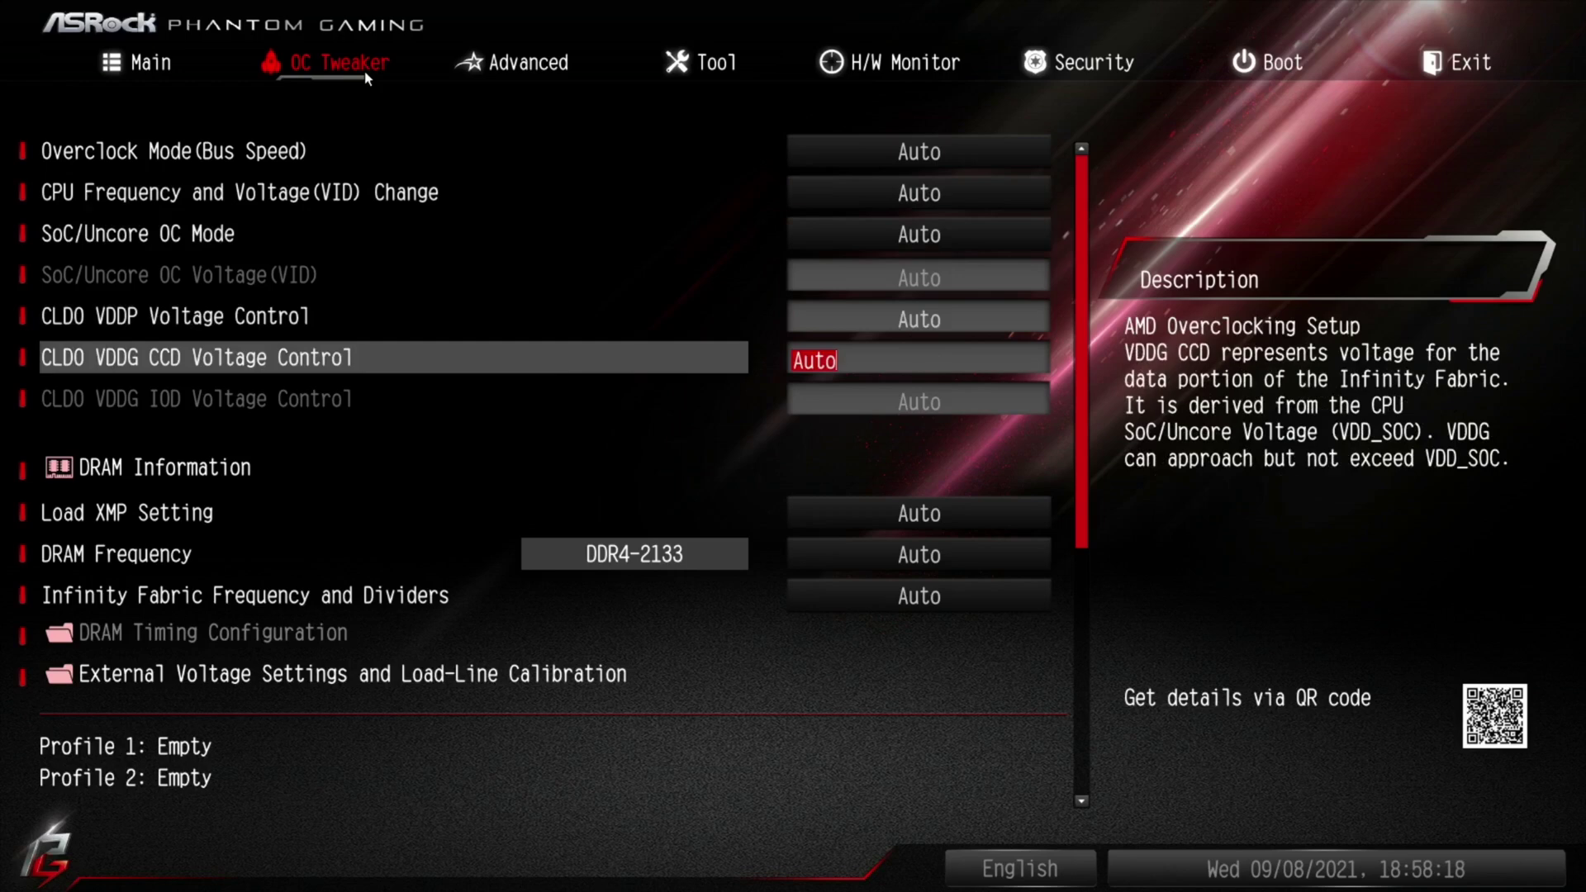
key("Up")
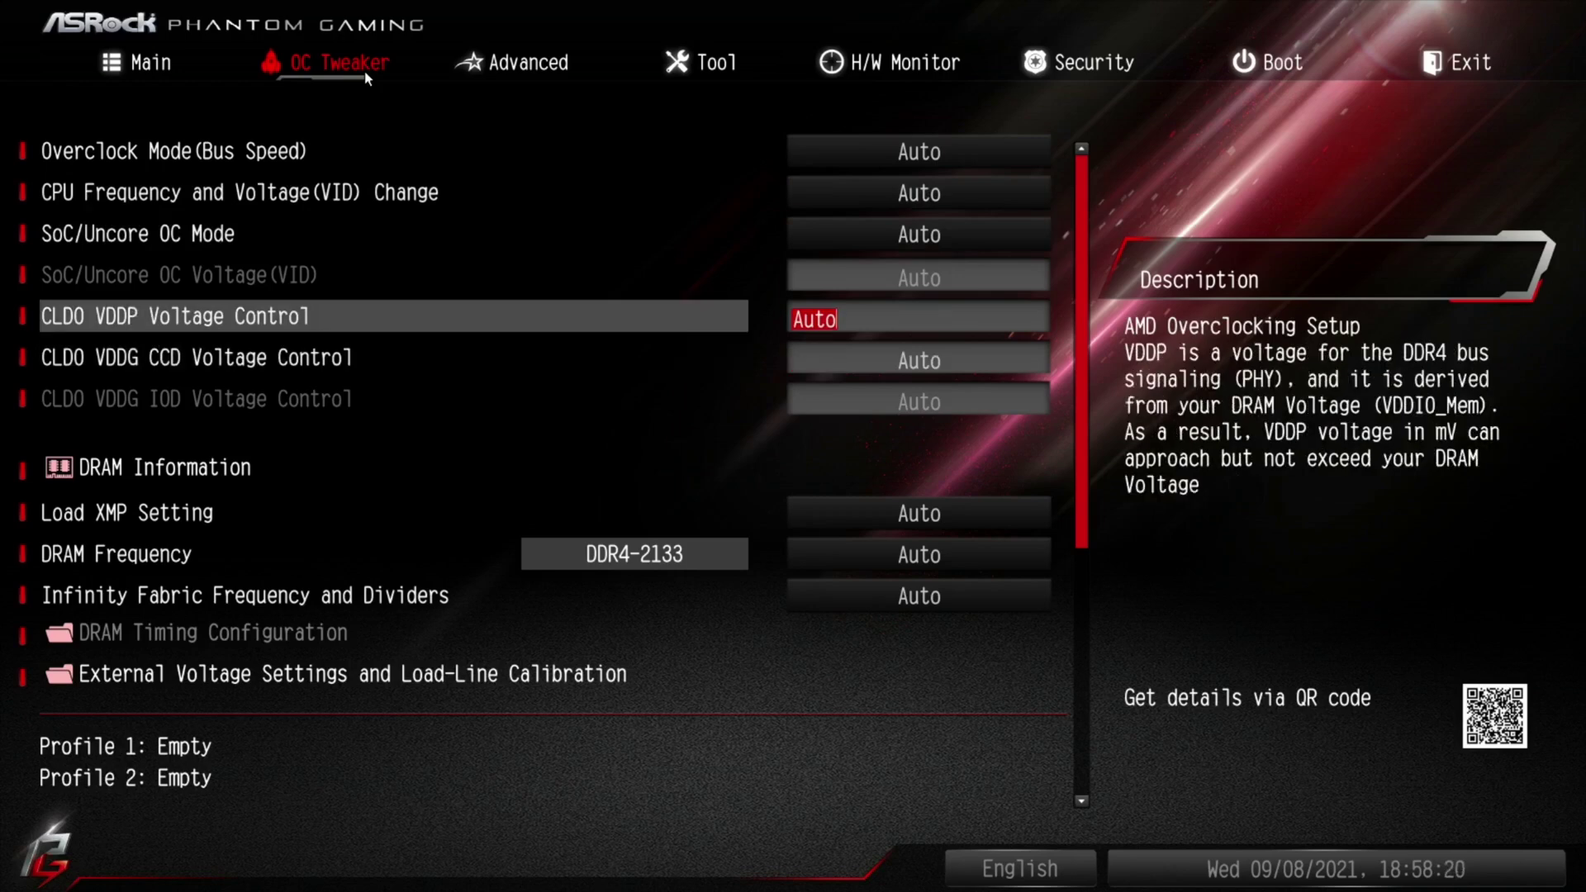
key("Down")
key("Down")
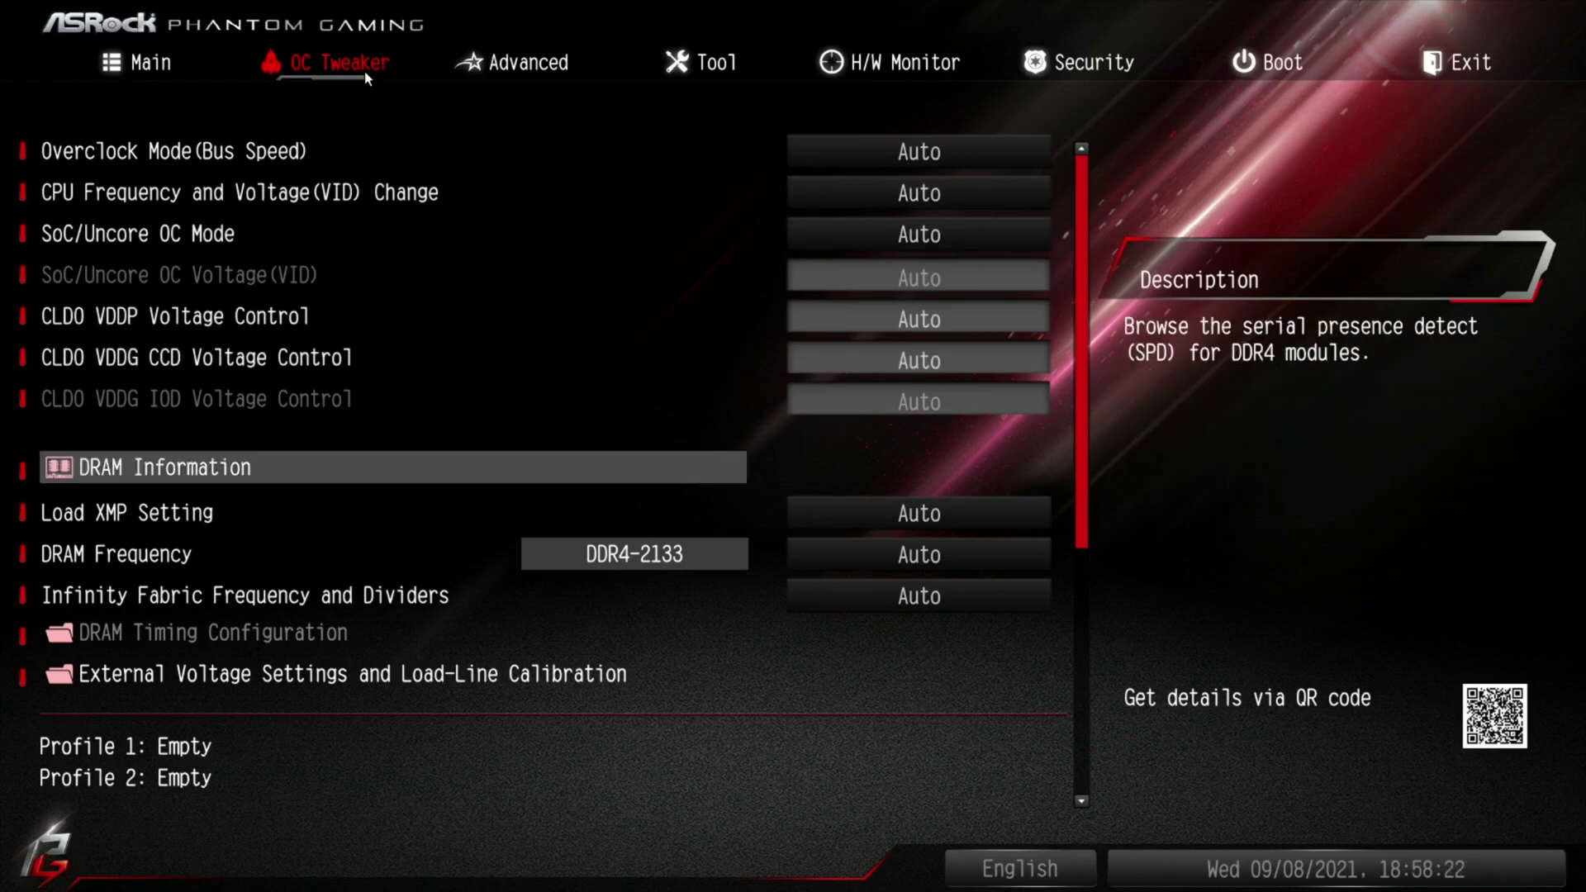
Step: Open DRAM Information to view JEDEC profiles up to 2133 and the XMP 3200 profile at 1.35V
key("Return")
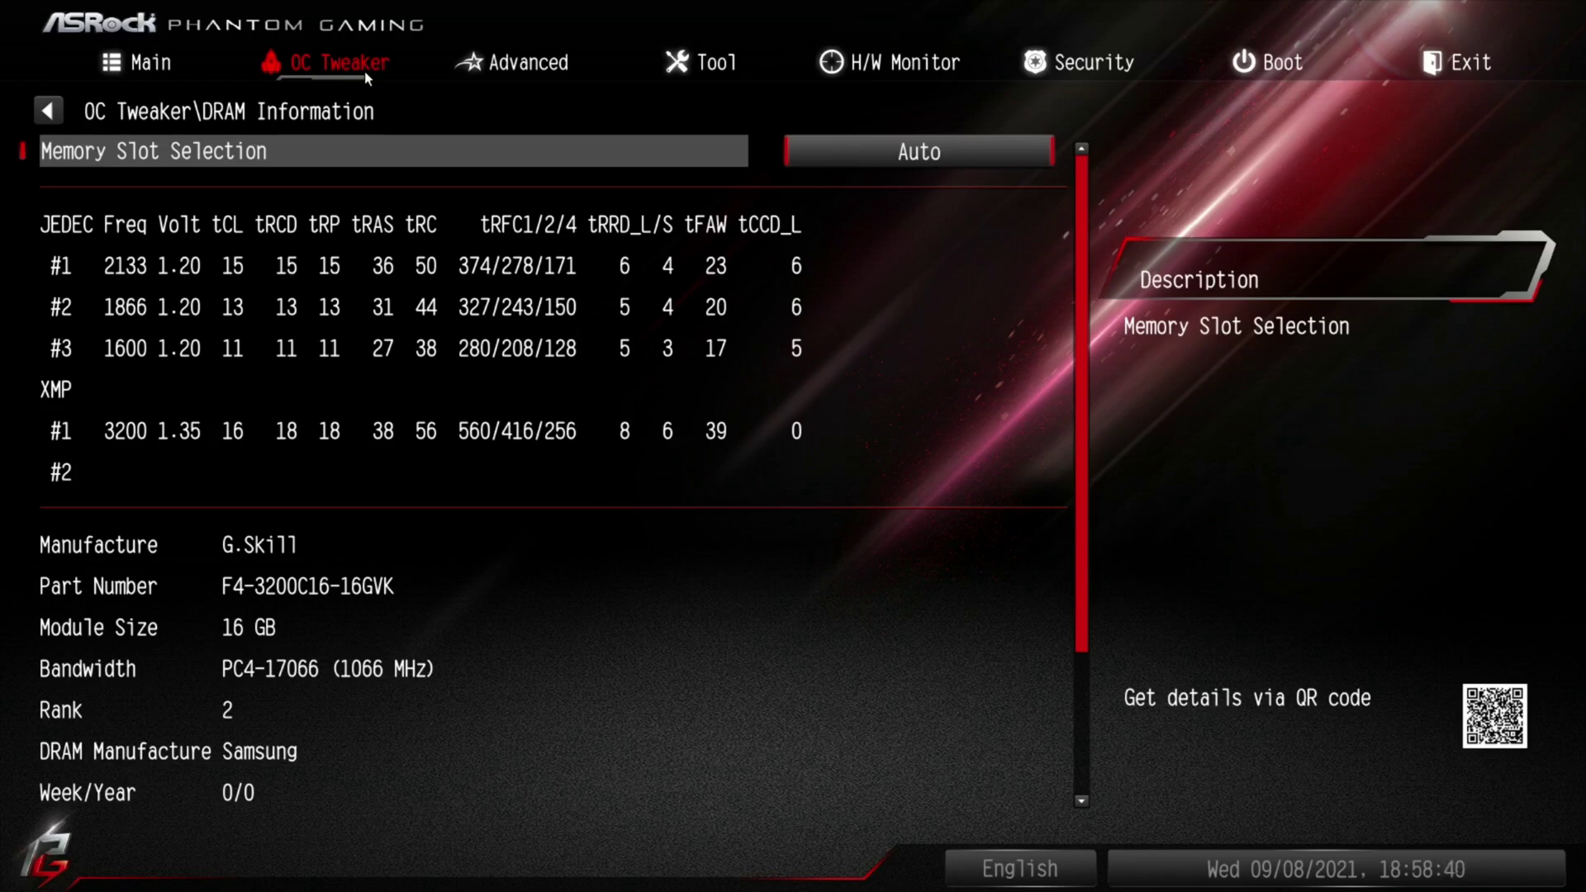
Step: Back in OC Tweaker, set Load XMP Setting to XMP 2.0 Profile 1
key("Escape")
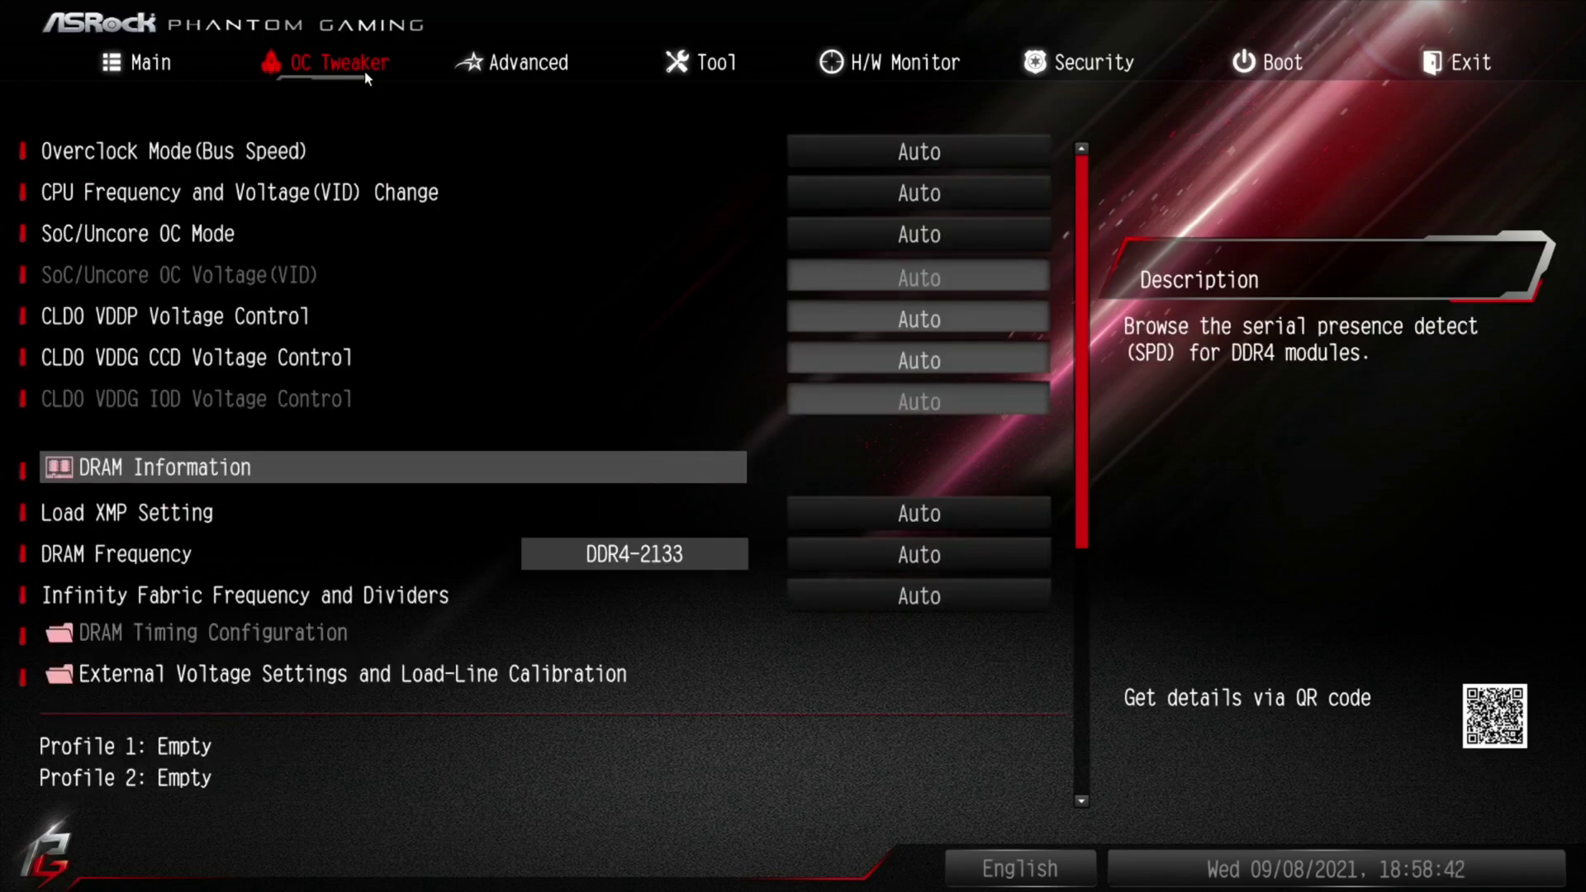
key("Down")
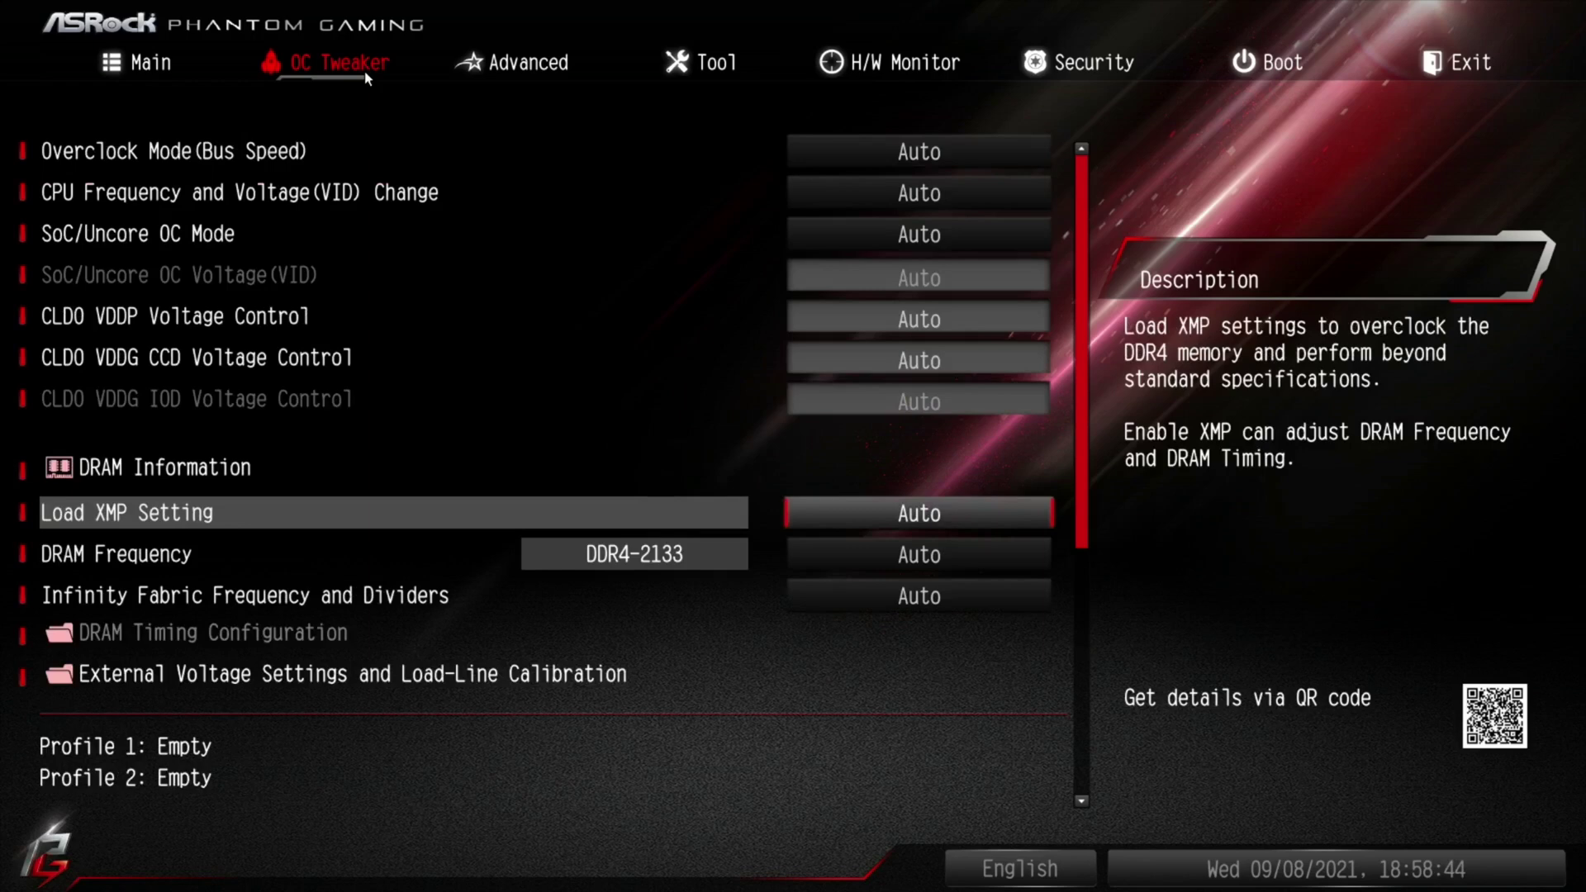
key("Return")
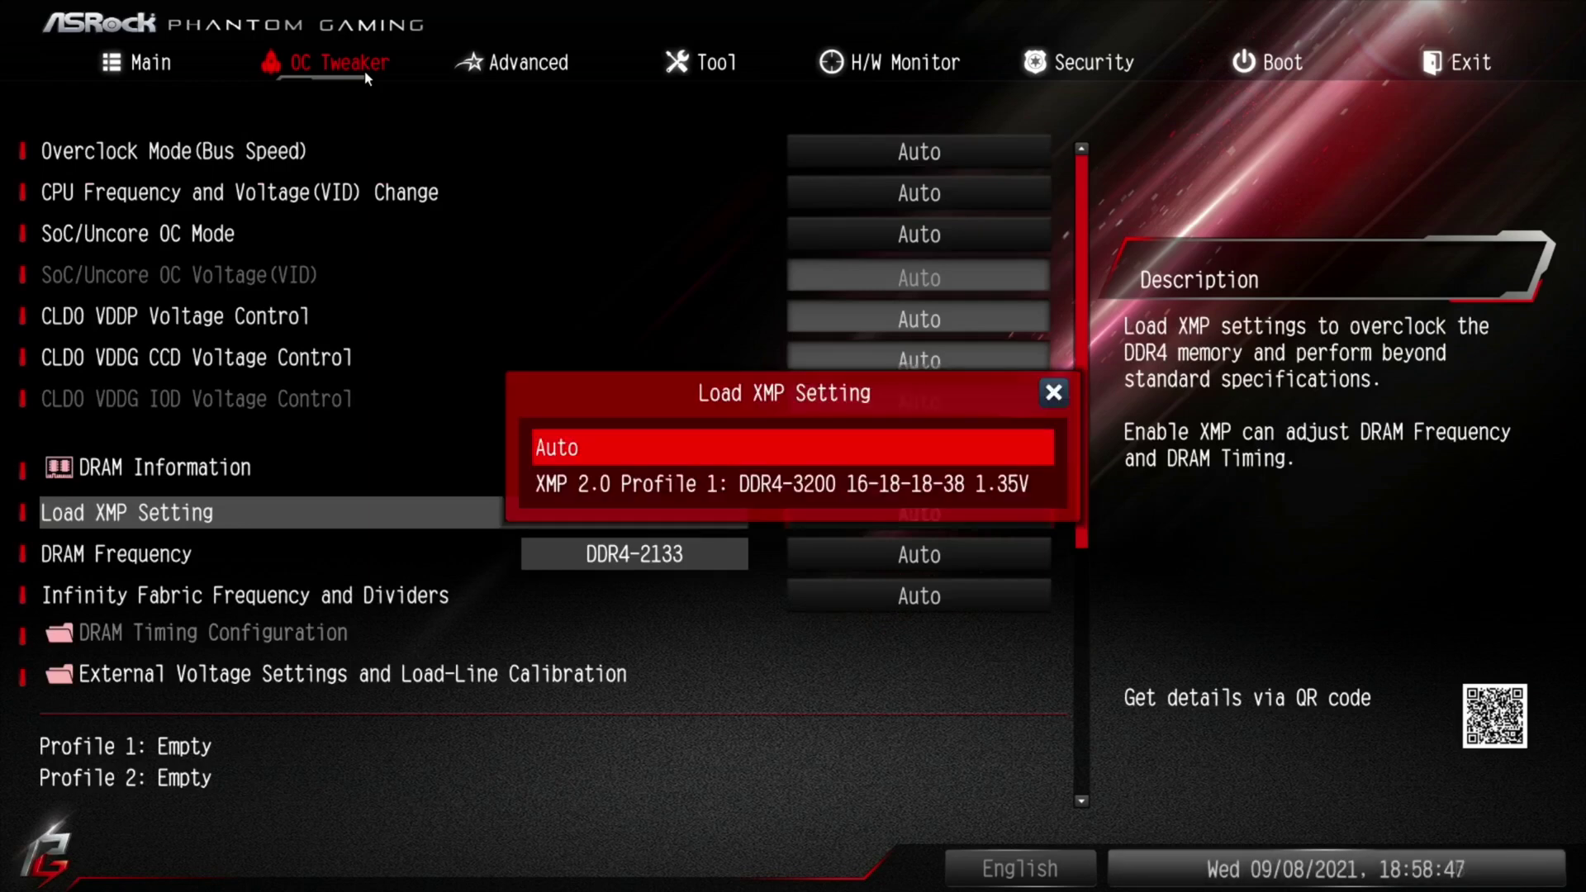
key("Down")
key("Return")
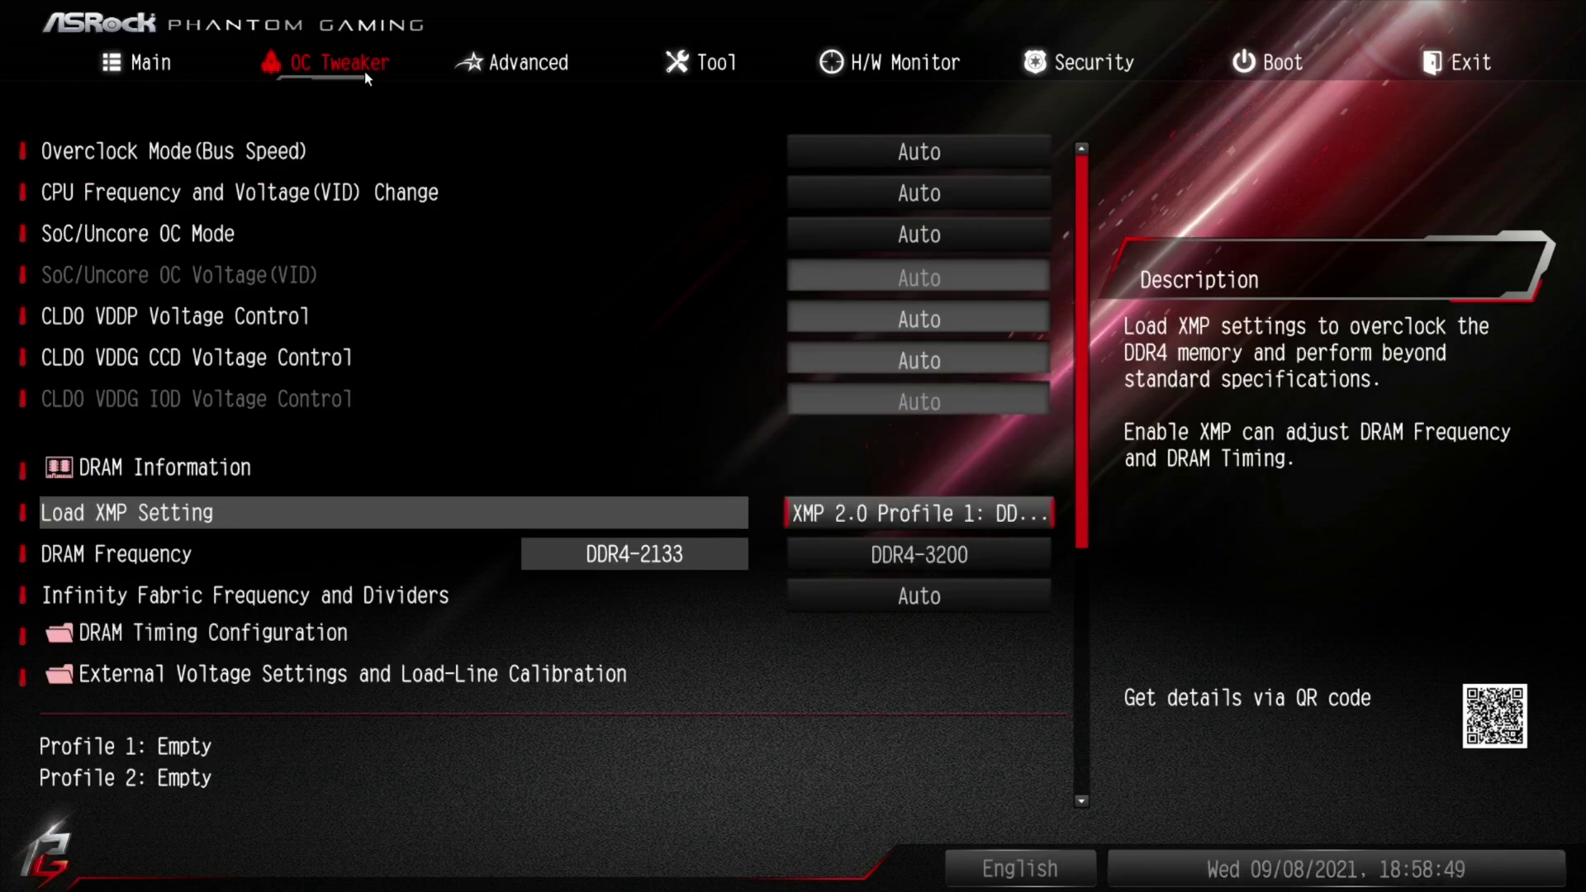
Step: Check that DRAM Frequency now reads DDR4-3200 among the memory settings
key("Down")
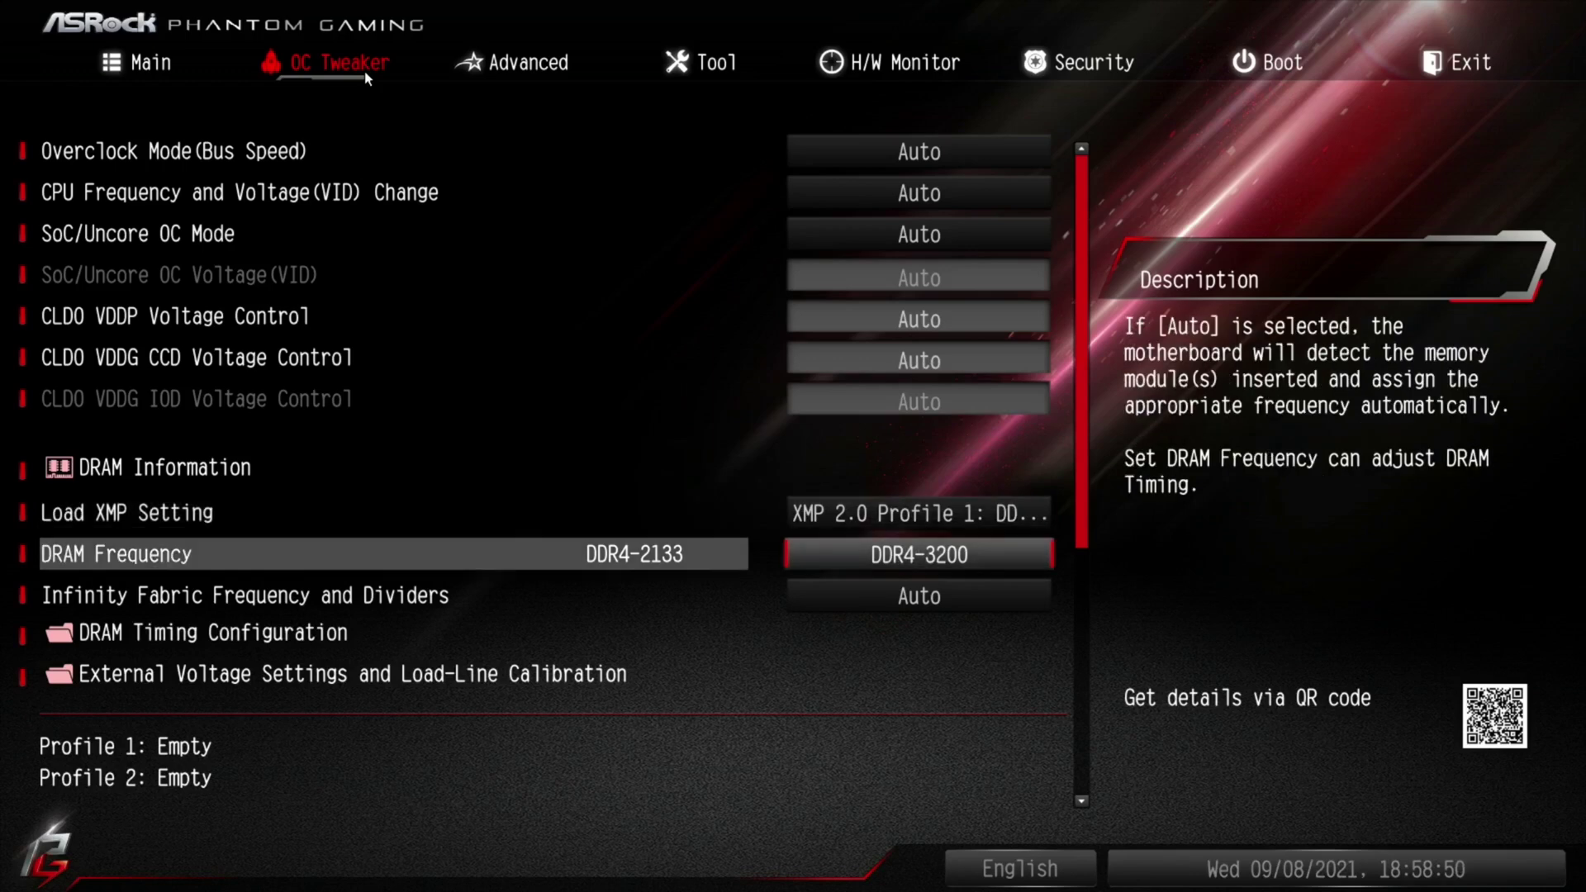
key("Up")
key("Down")
key("Down")
key("Down")
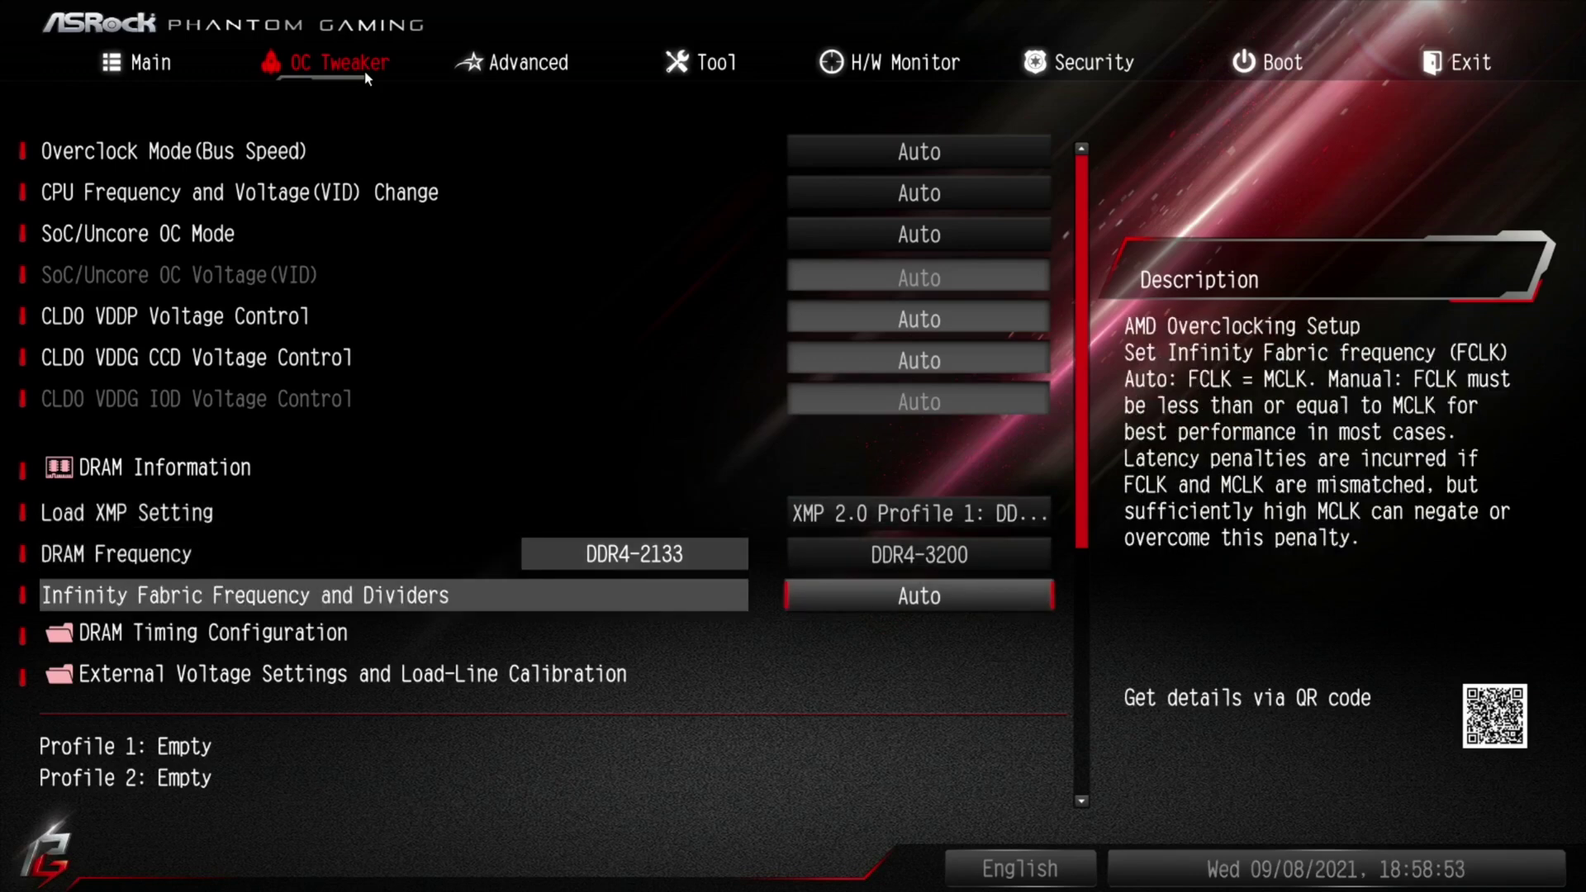
key("Up")
key("Down")
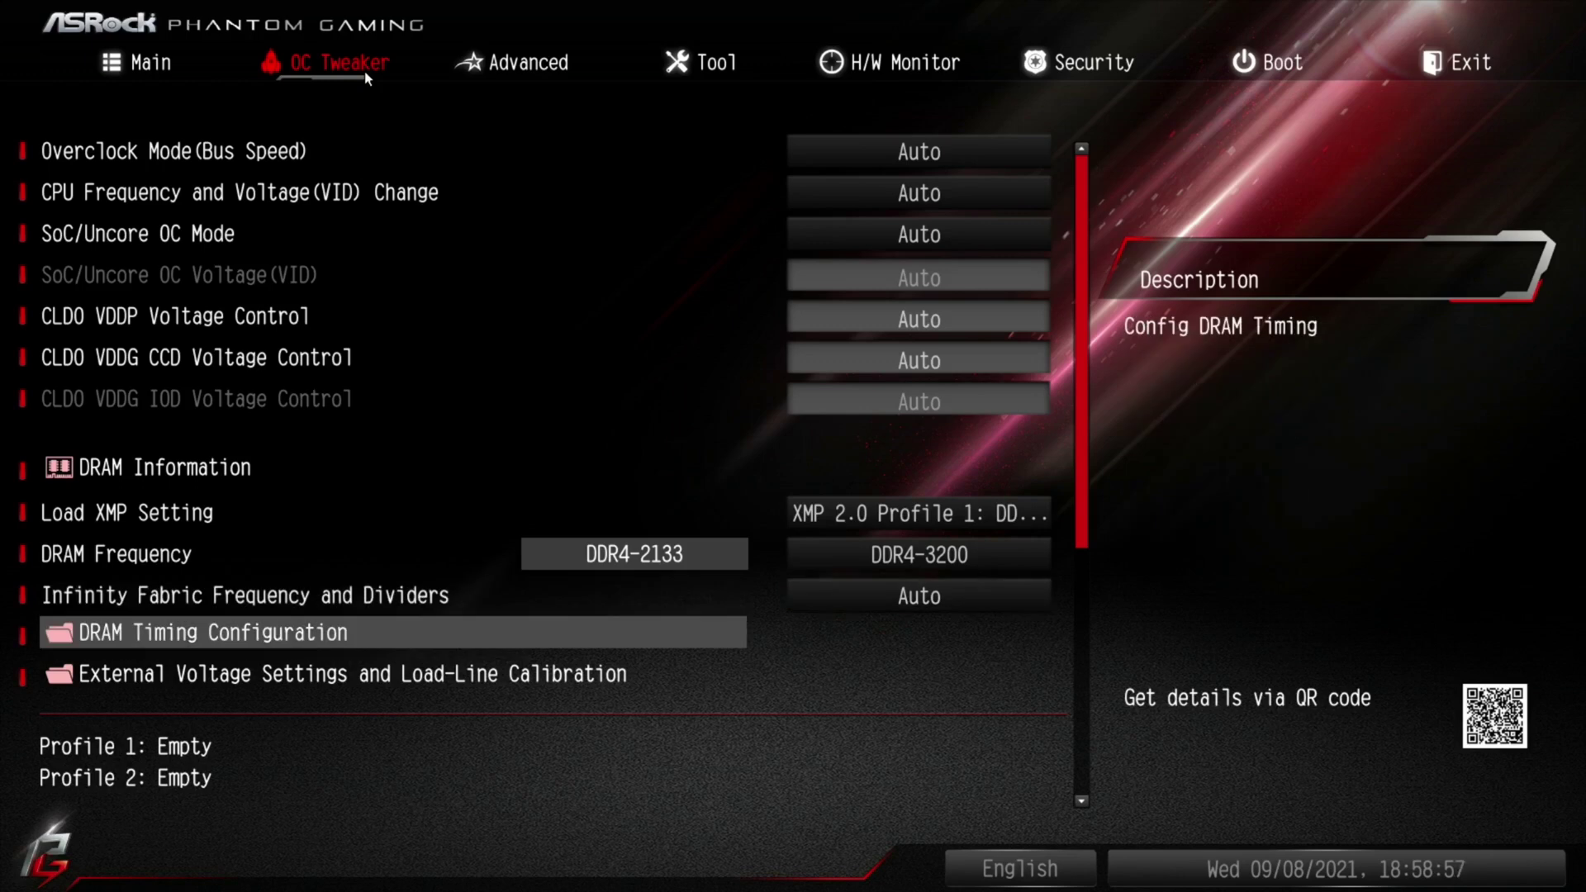
key("Return")
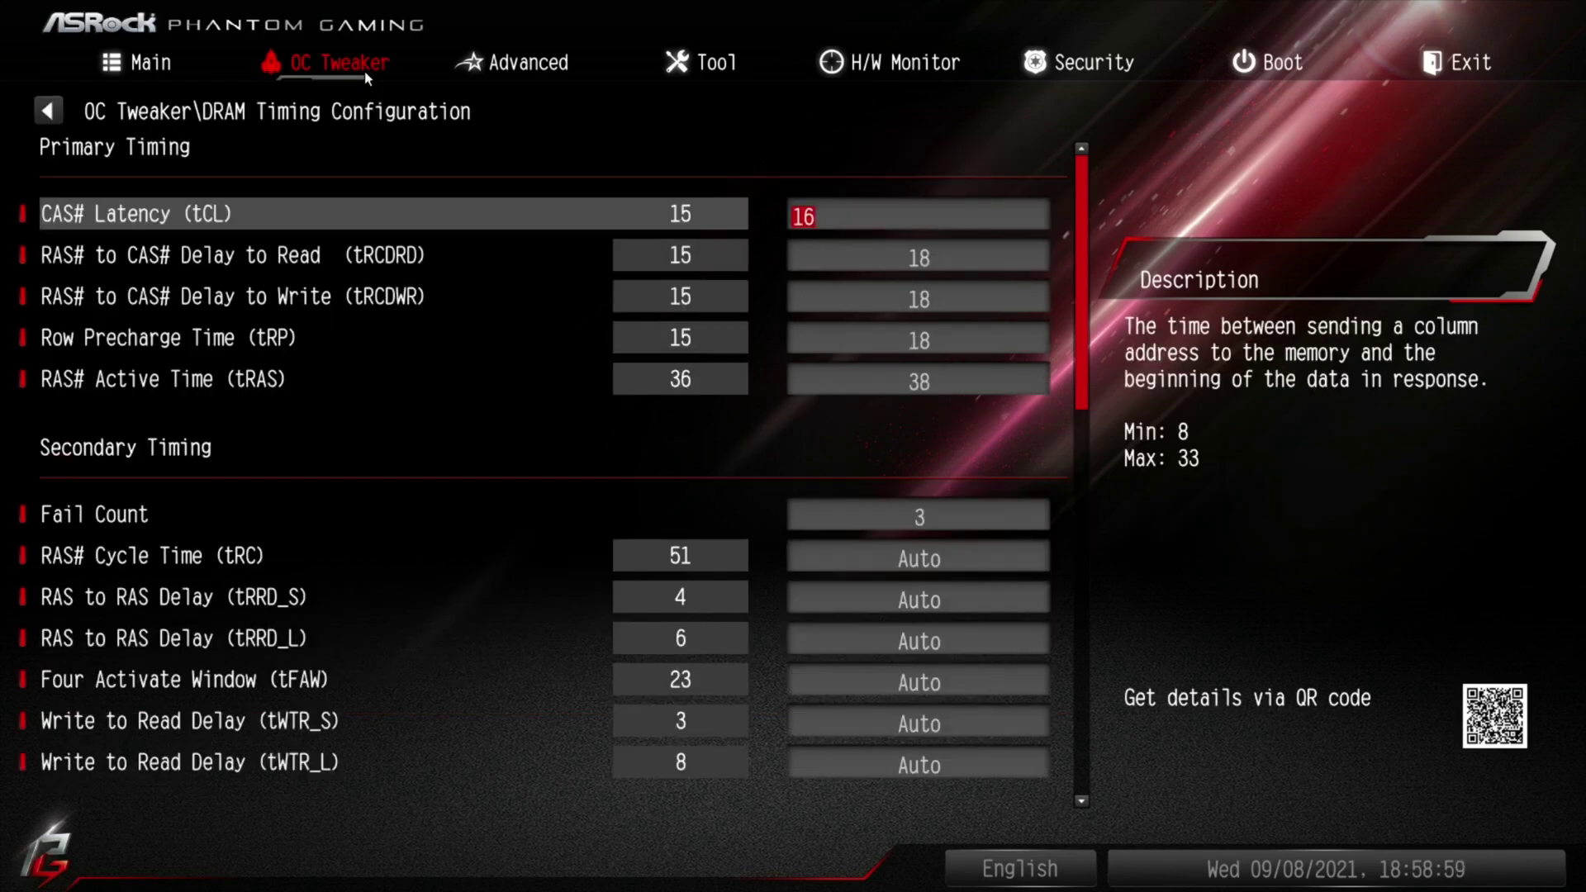
key("Escape")
key("Down")
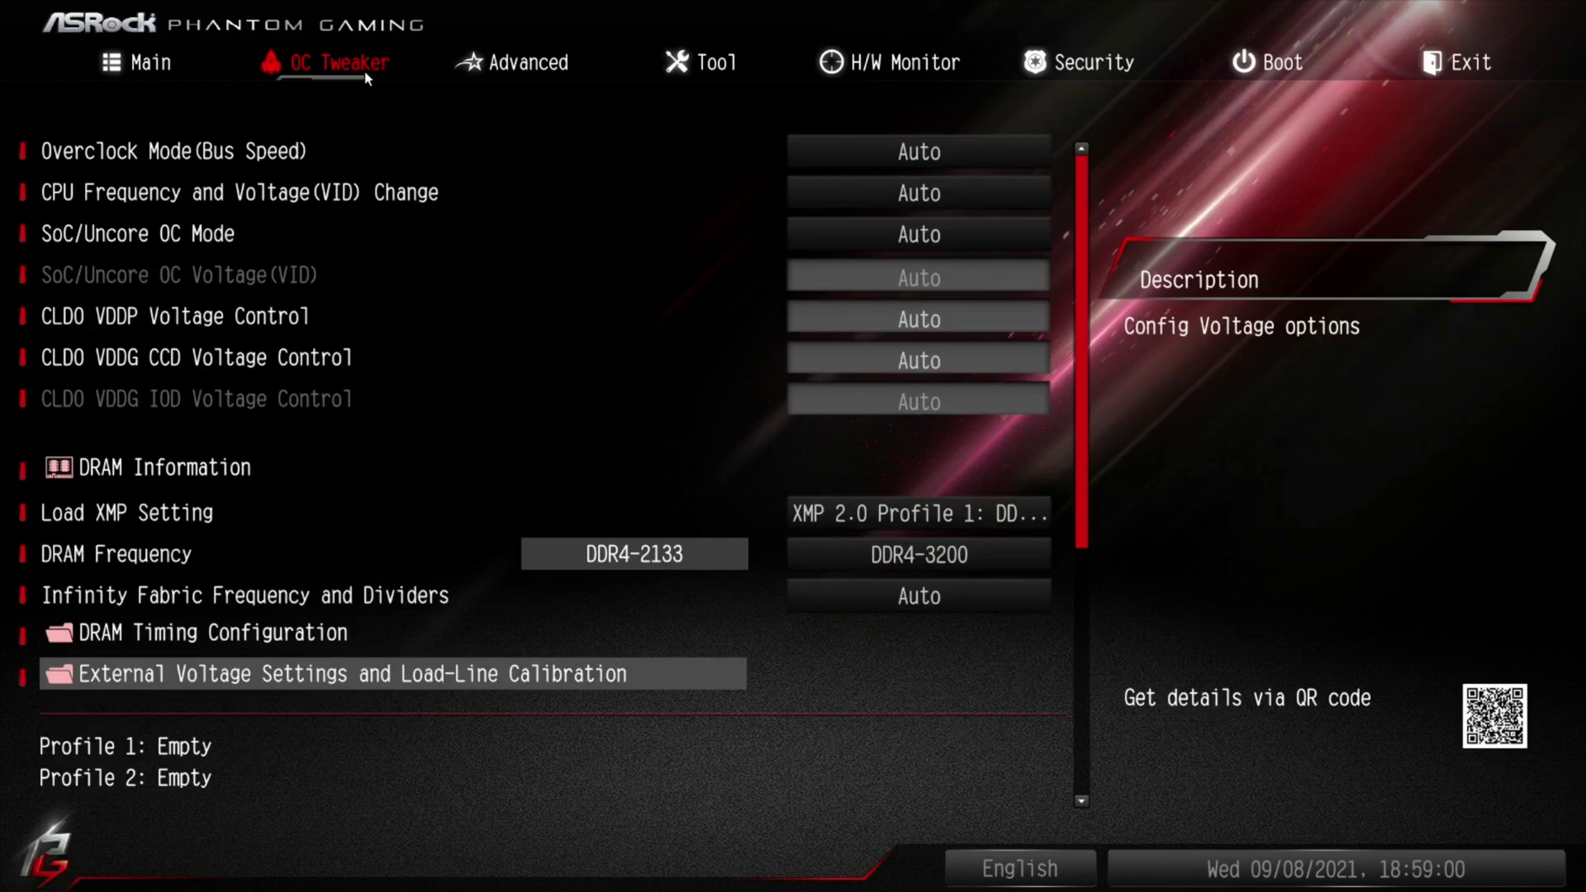
key("Return")
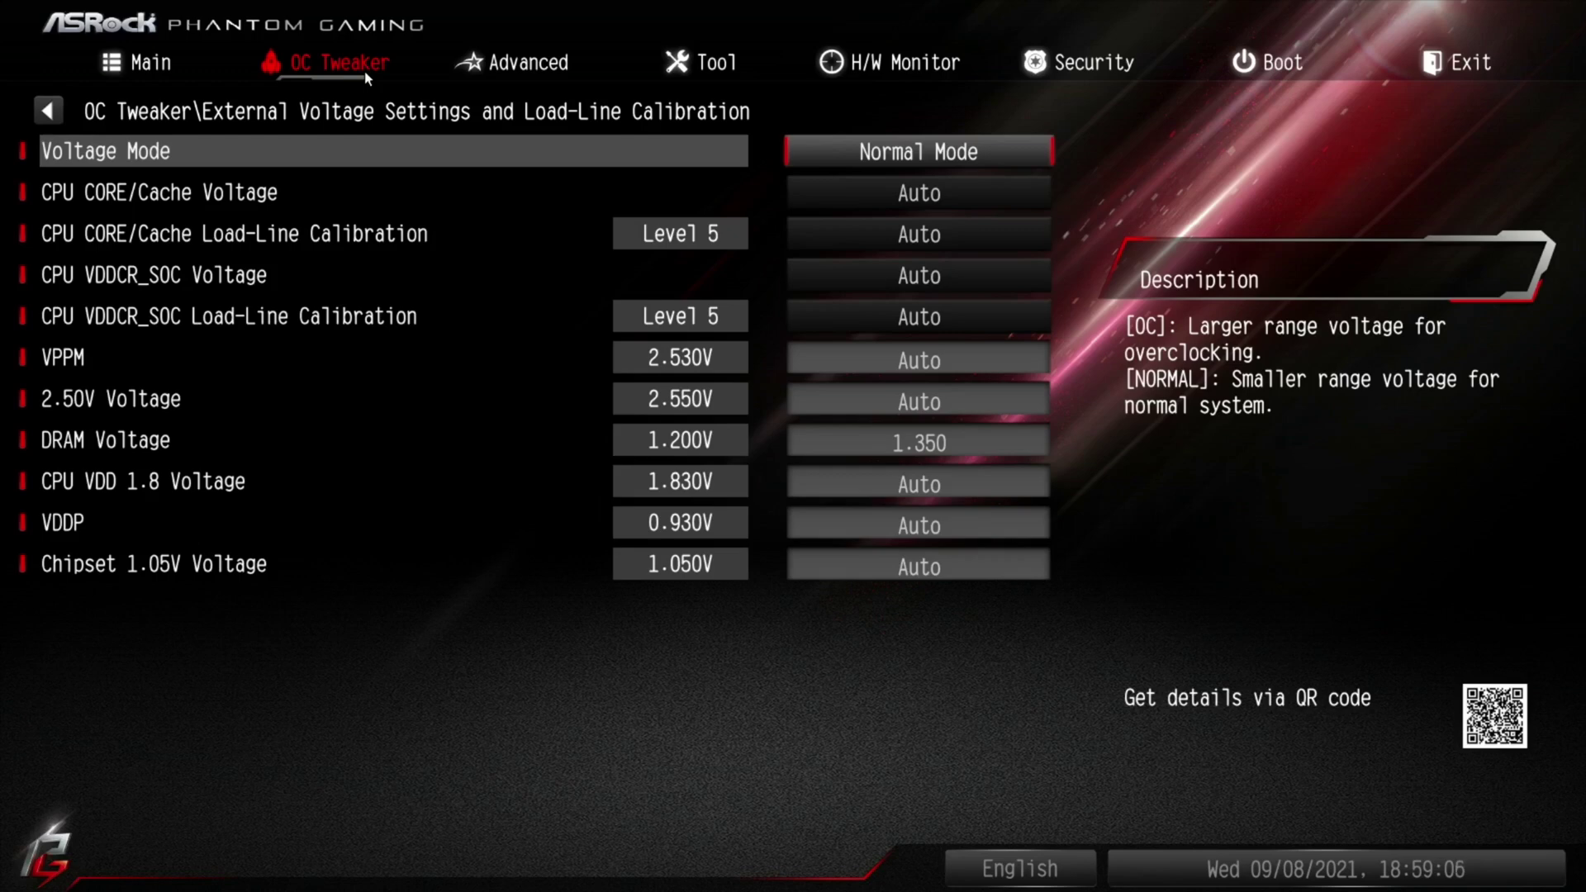
key("Escape")
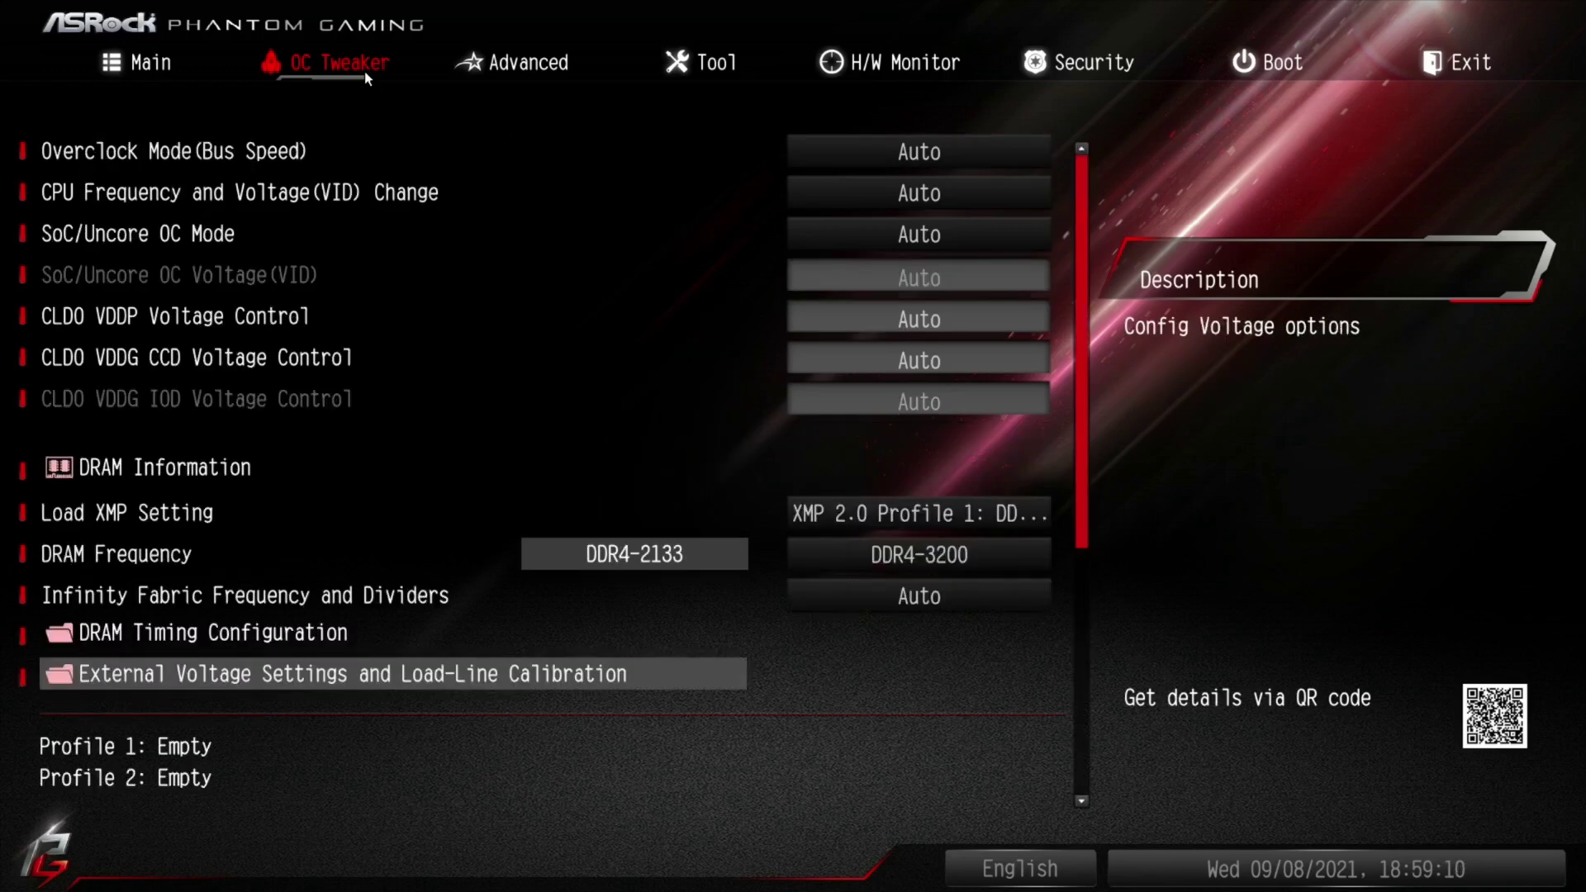
key("Down")
key("Down")
key("Down")
key("Down")
key("Down")
key("Down")
key("Down")
key("Down")
key("Down")
key("Down")
key("Down")
key("Down")
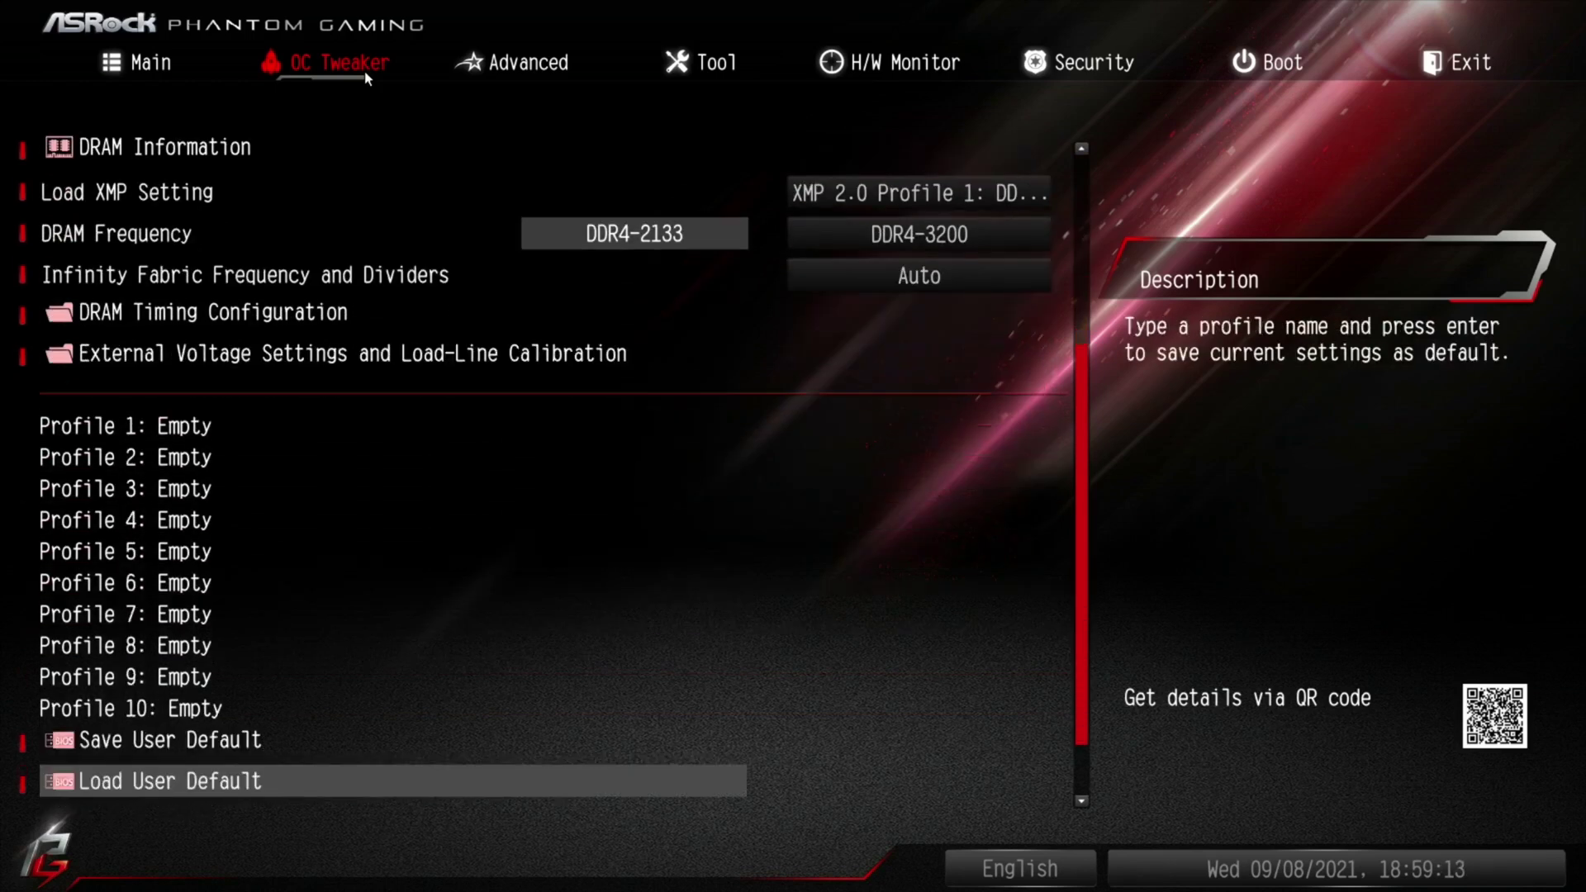
key("Down")
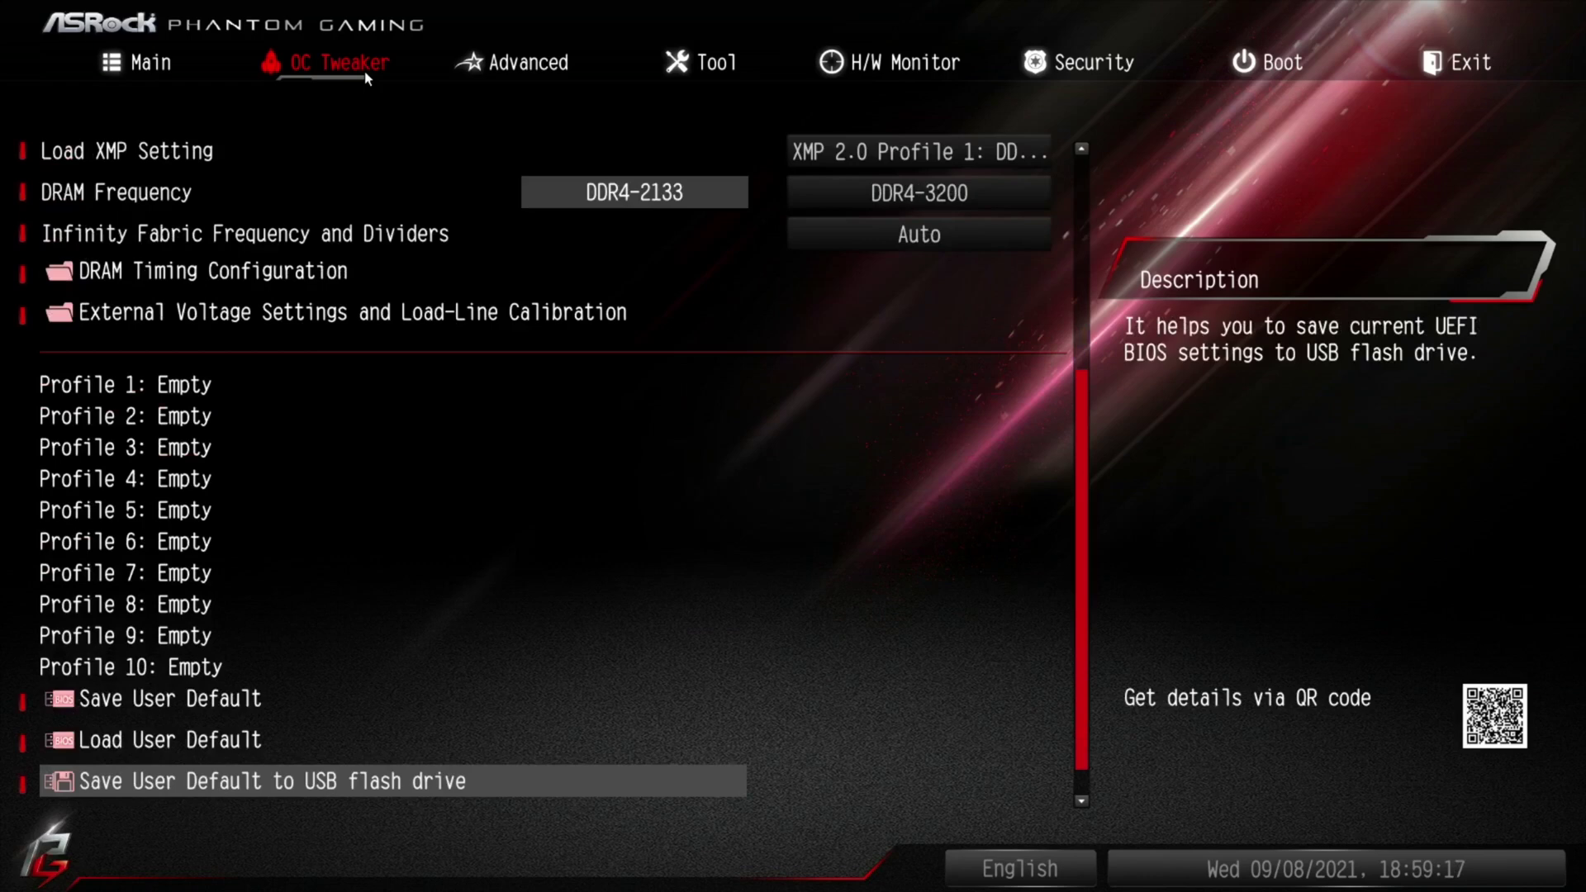
key("Down")
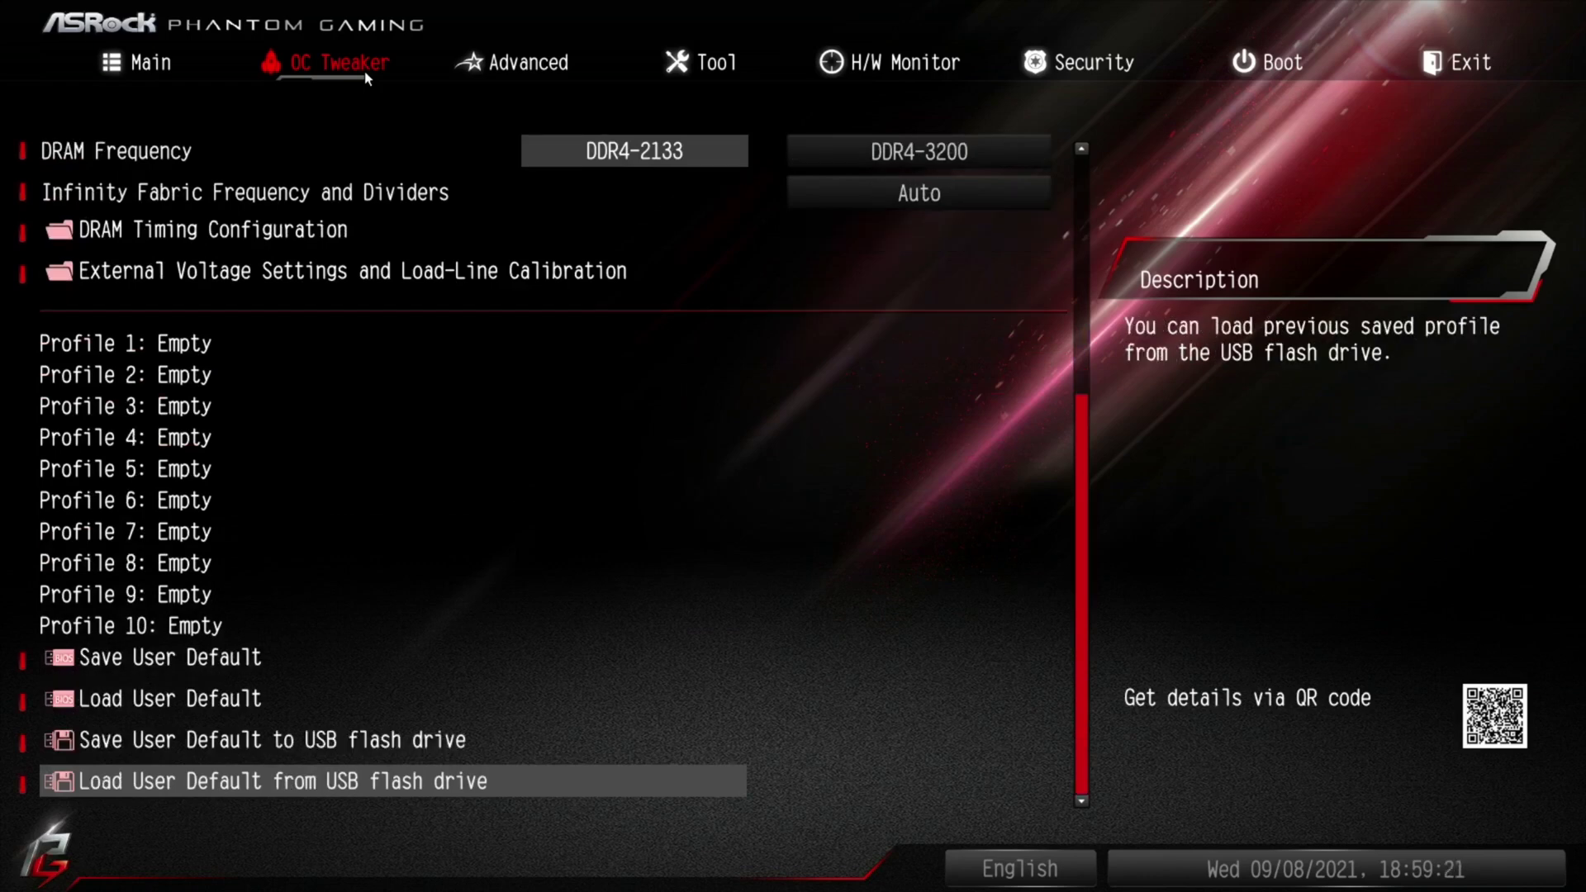
key("Up")
key("Up")
key("Up")
key("Up")
key("Up")
key("Up")
key("Up")
key("Up")
key("Up")
key("Up")
key("Up")
key("Up")
key("Up")
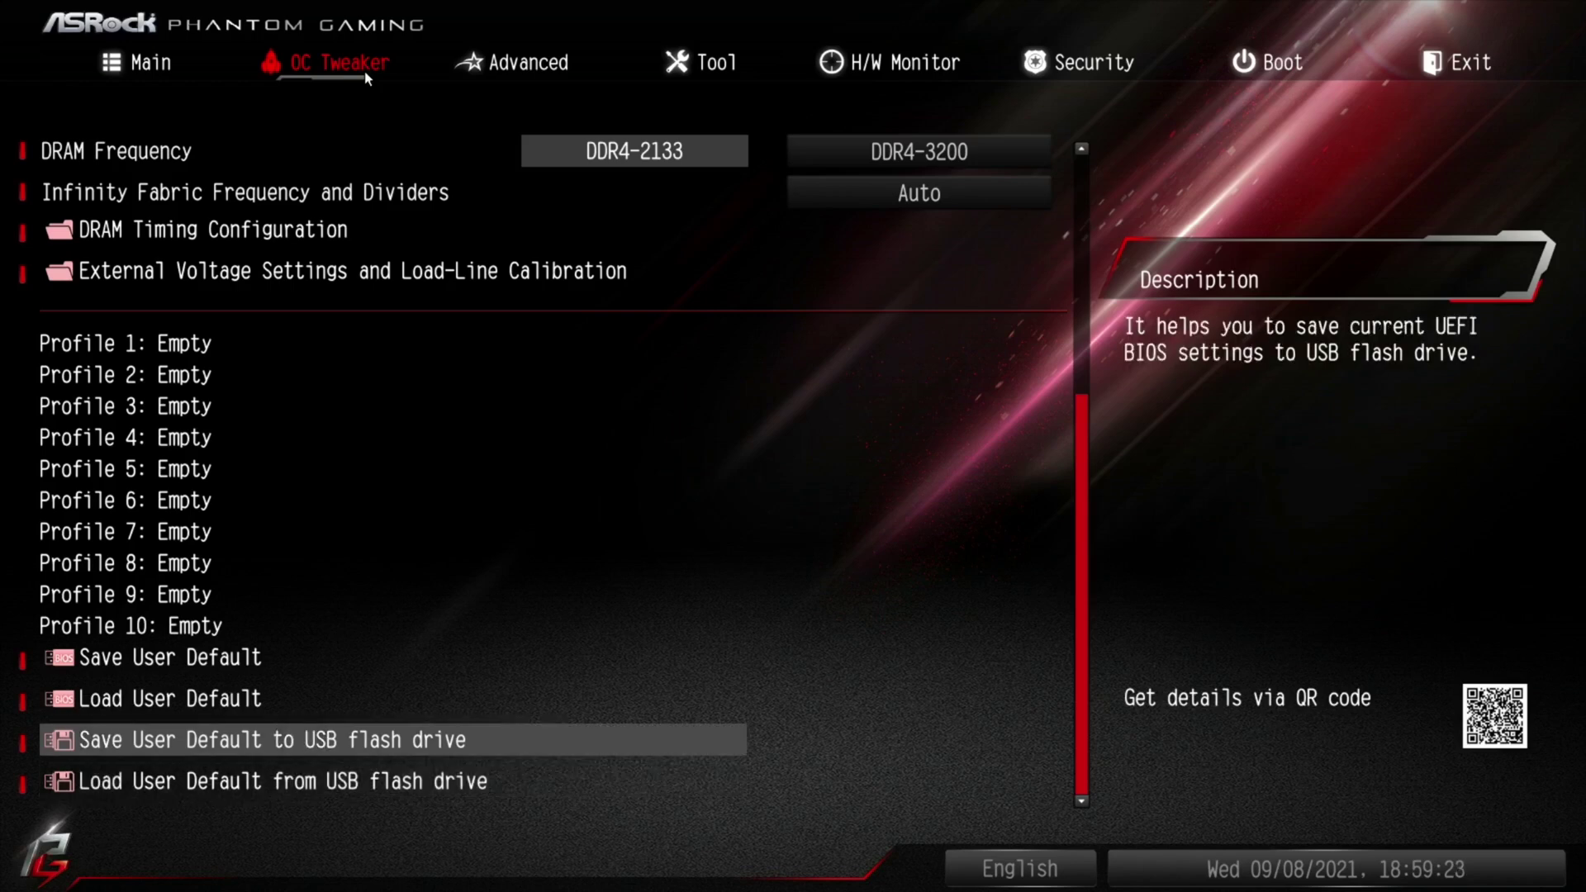
key("Up")
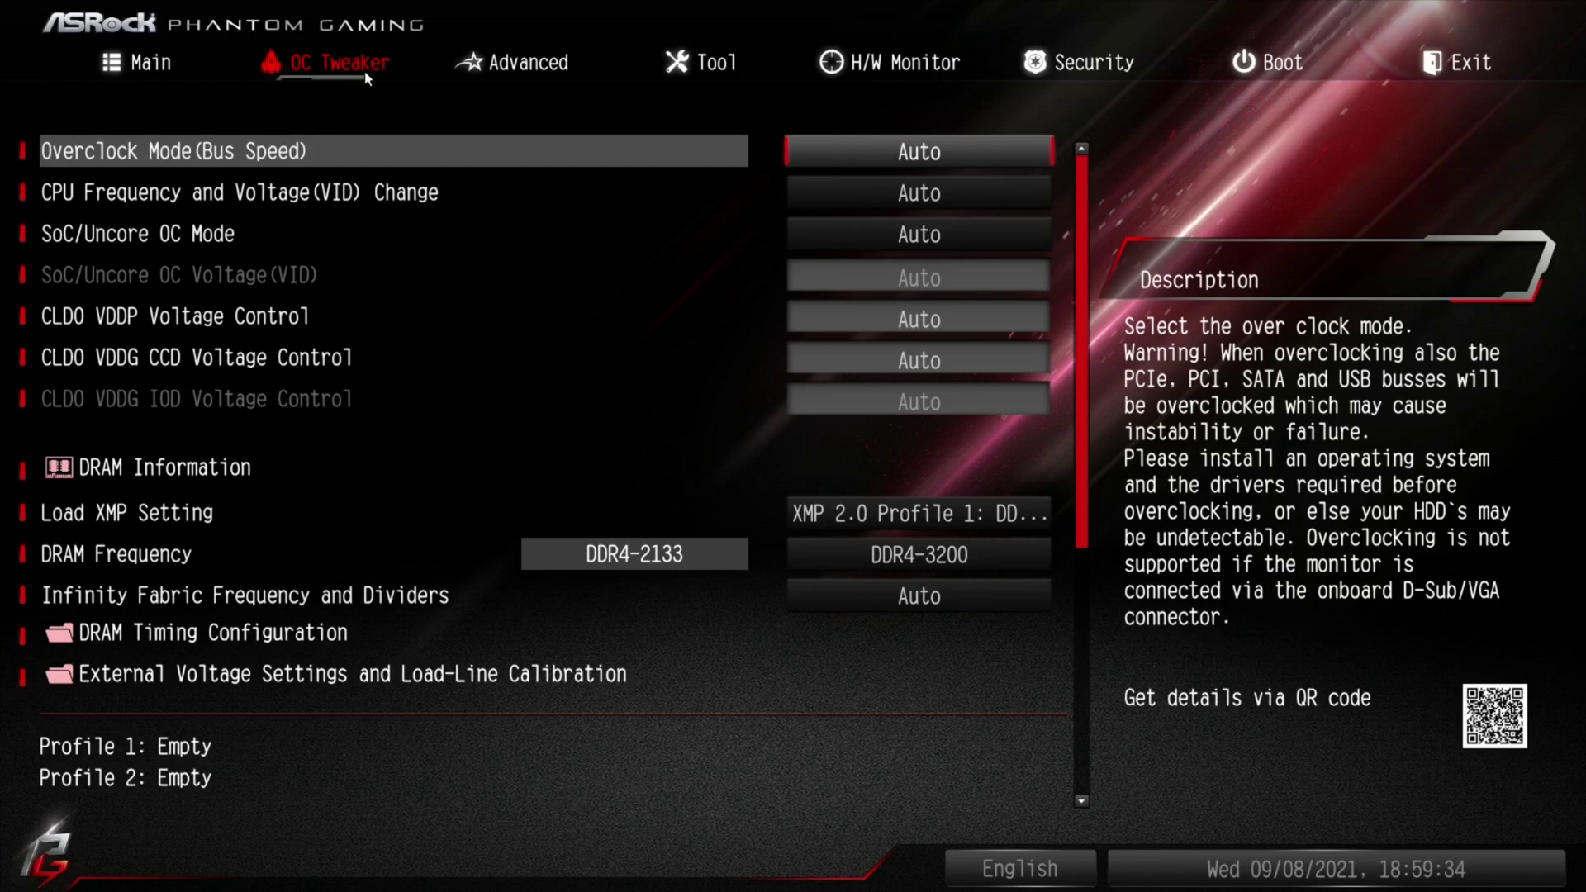
Step: Open Advanced > CPU Configuration and review PSS Support, NX, SVM, SMT and AMD fTPM settings
key("Right")
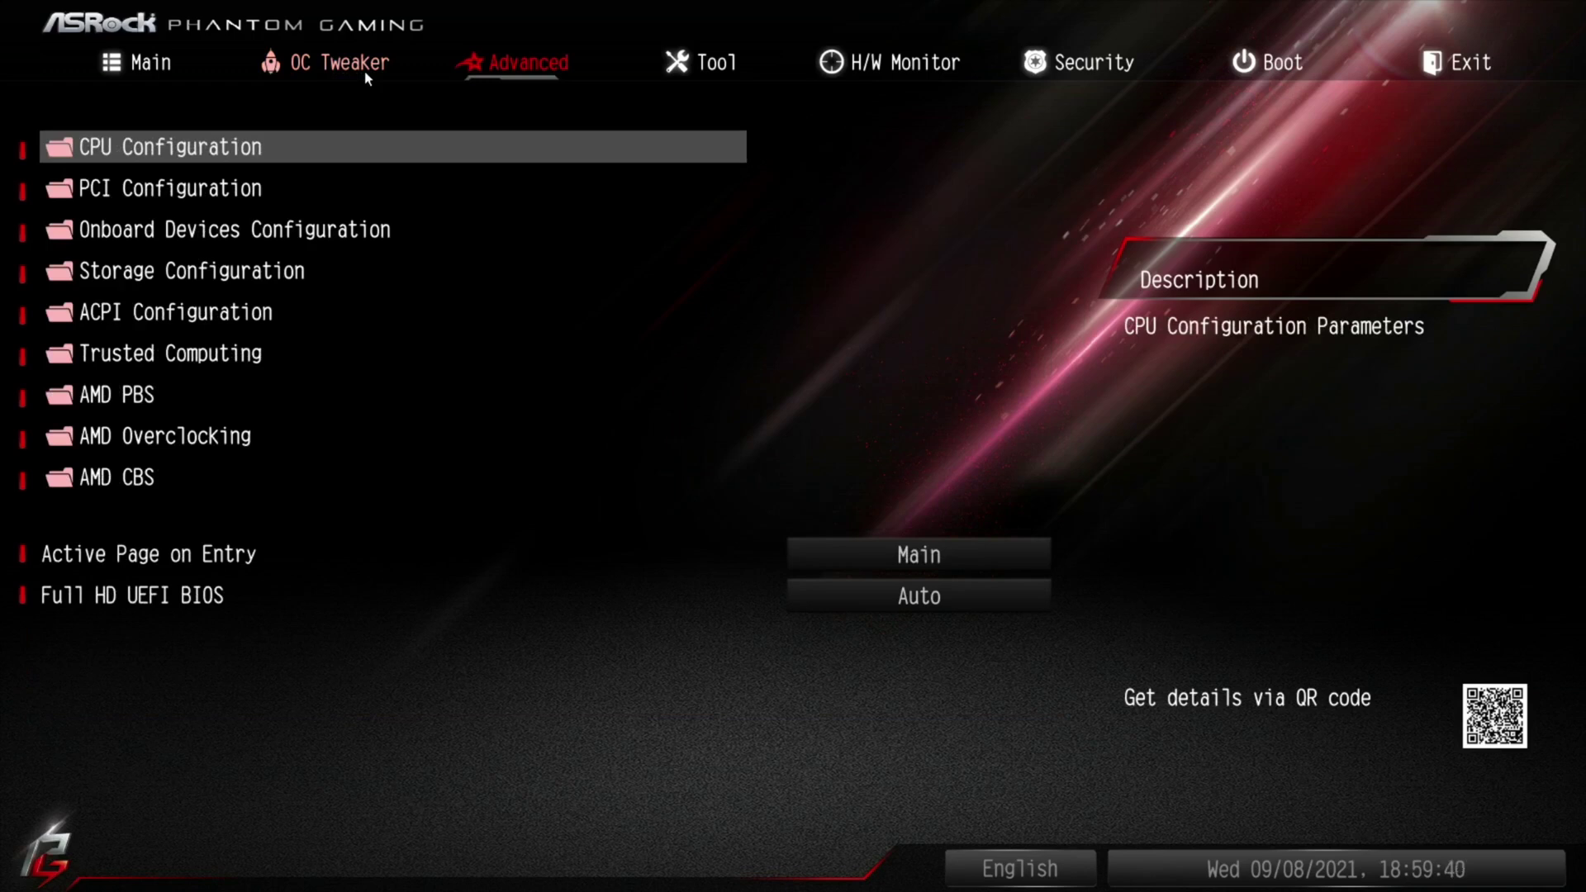
key("Return")
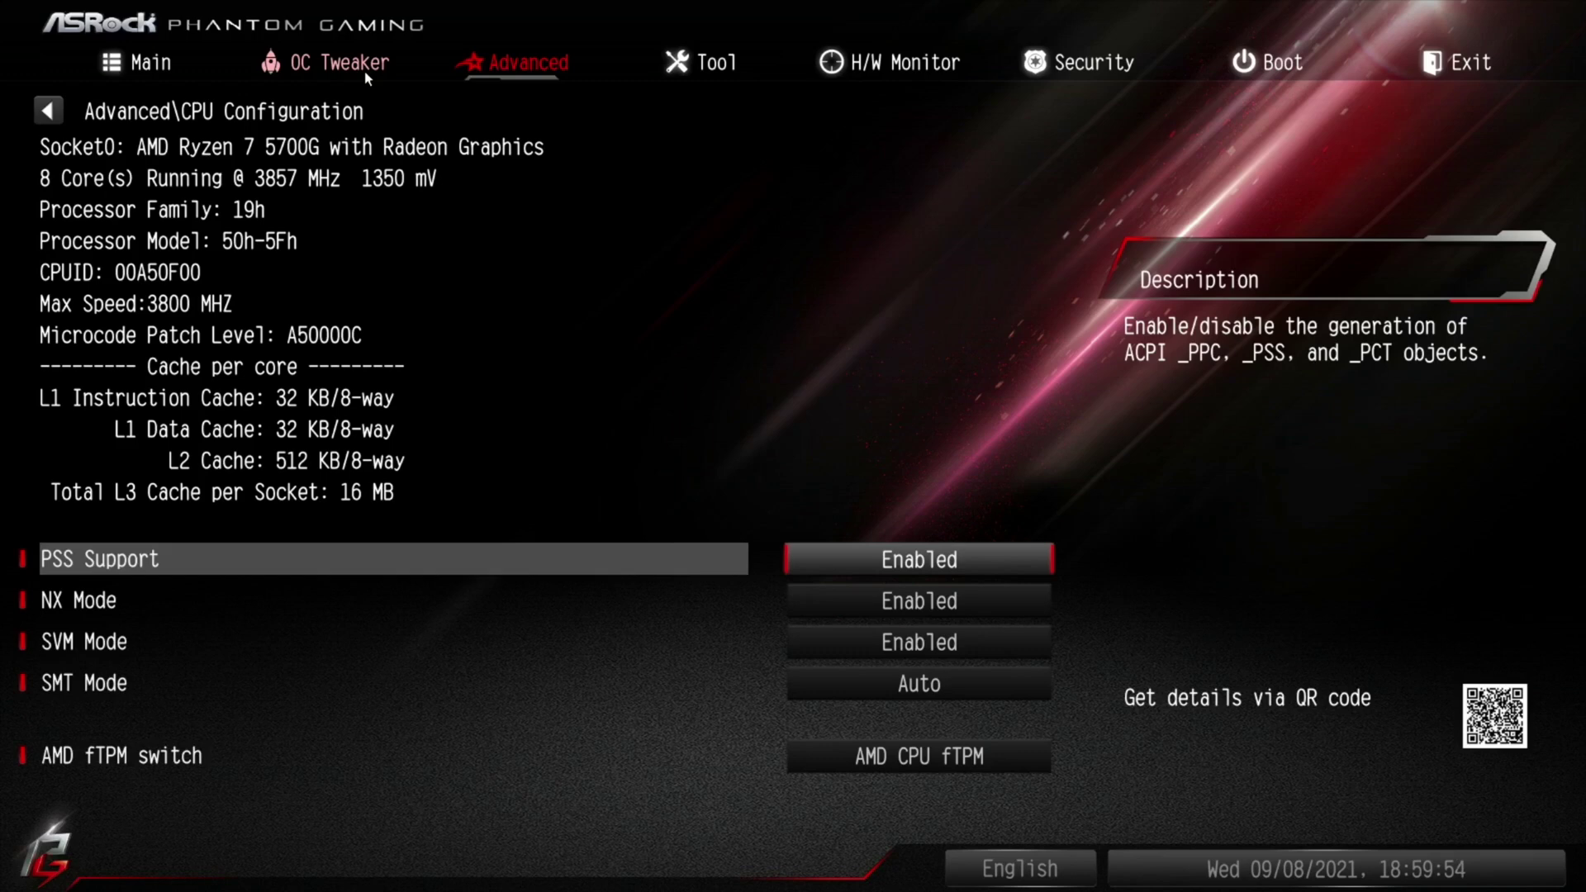
key("Down")
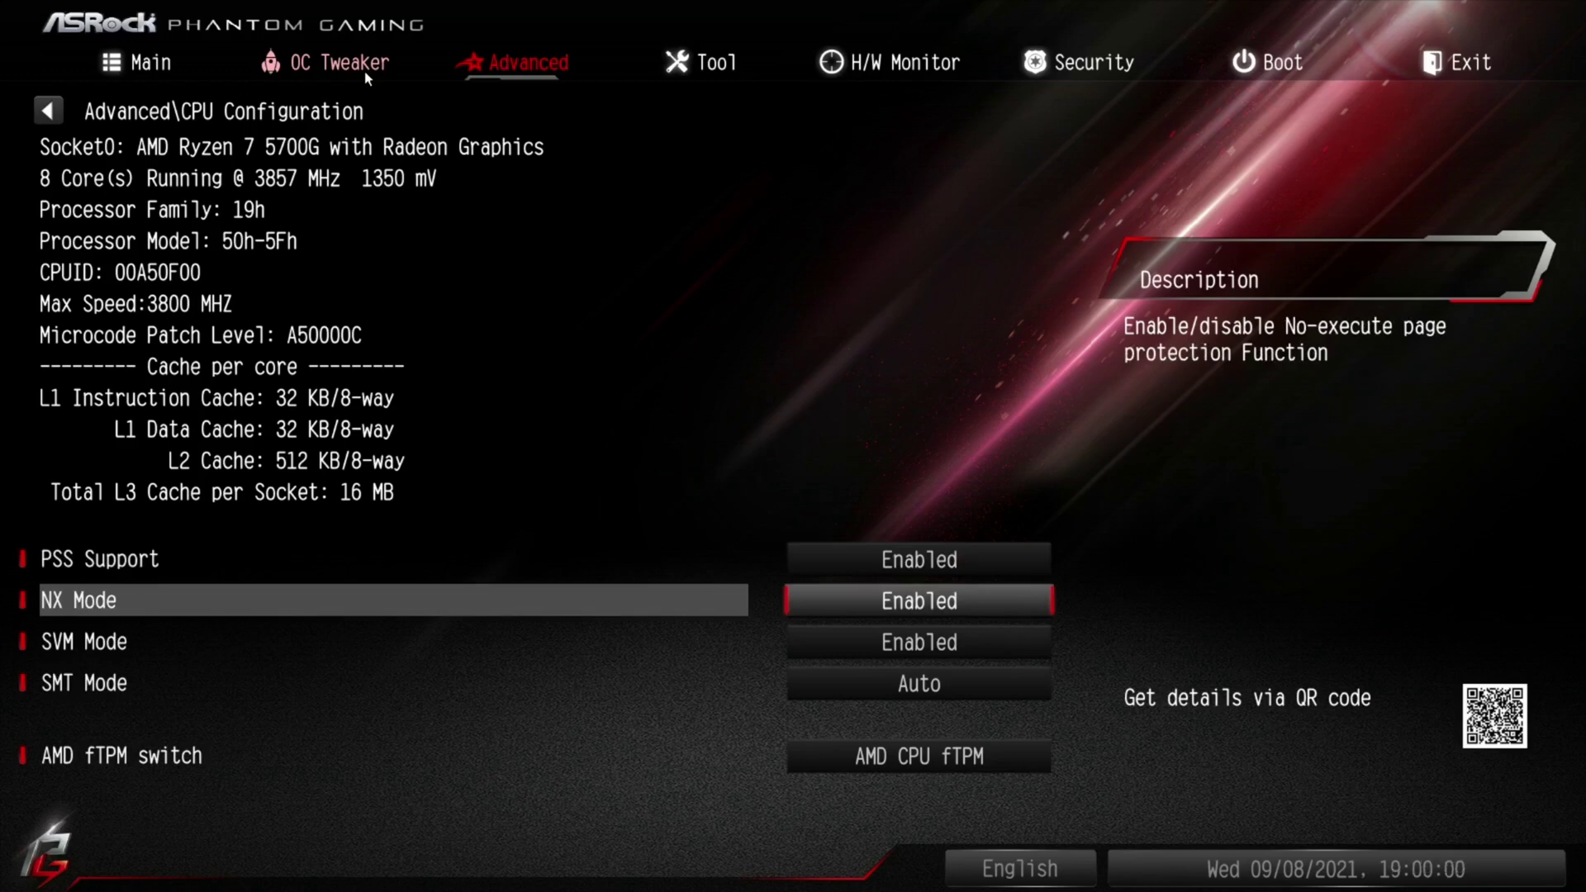
key("Down")
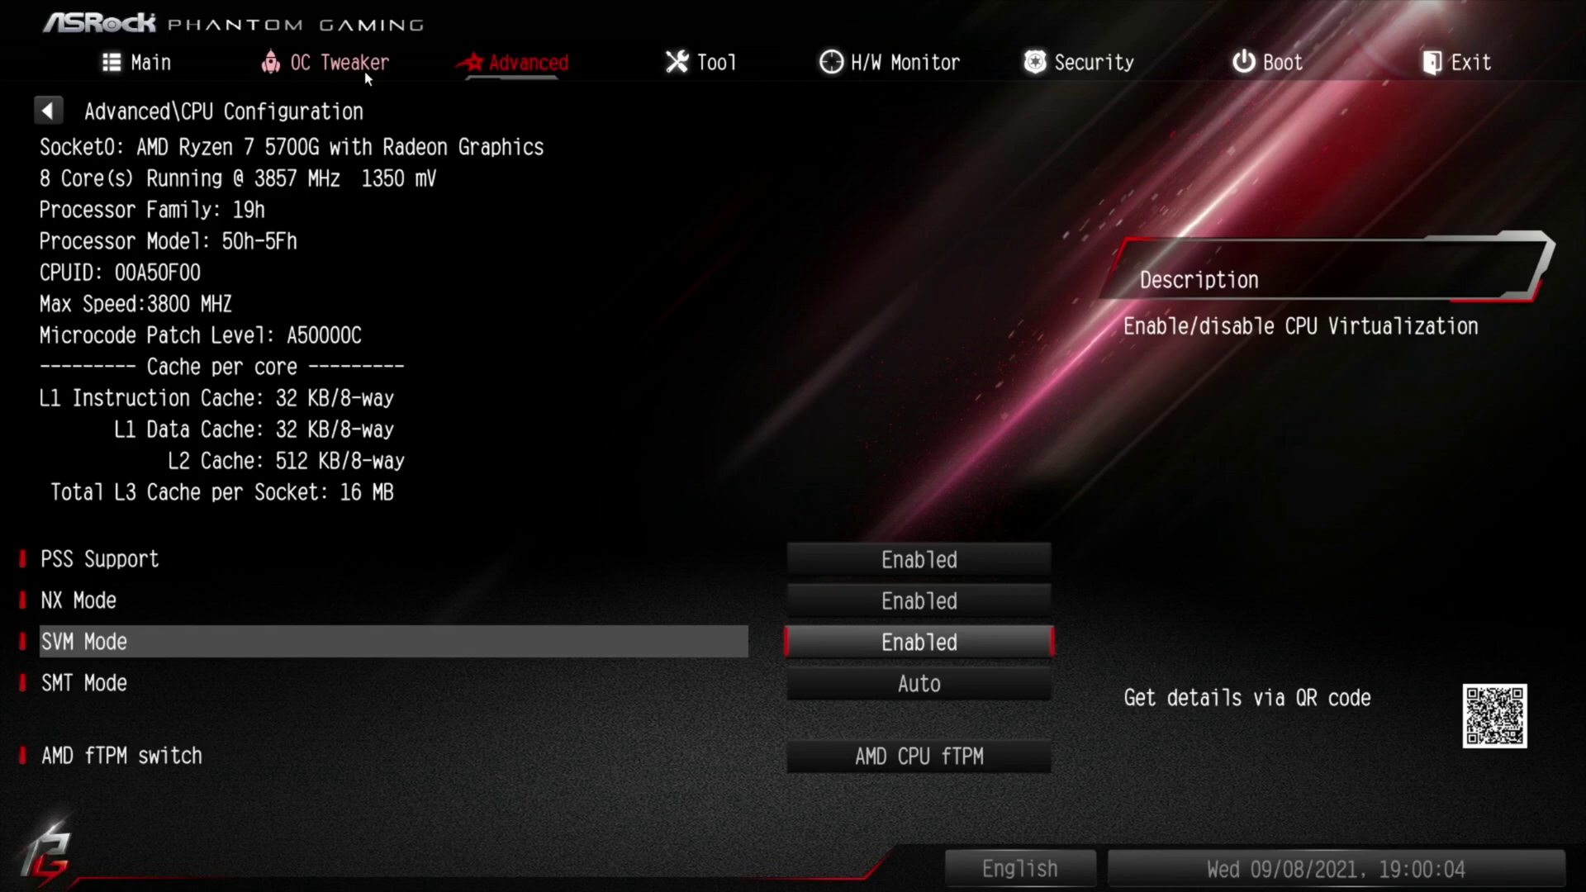
key("Down")
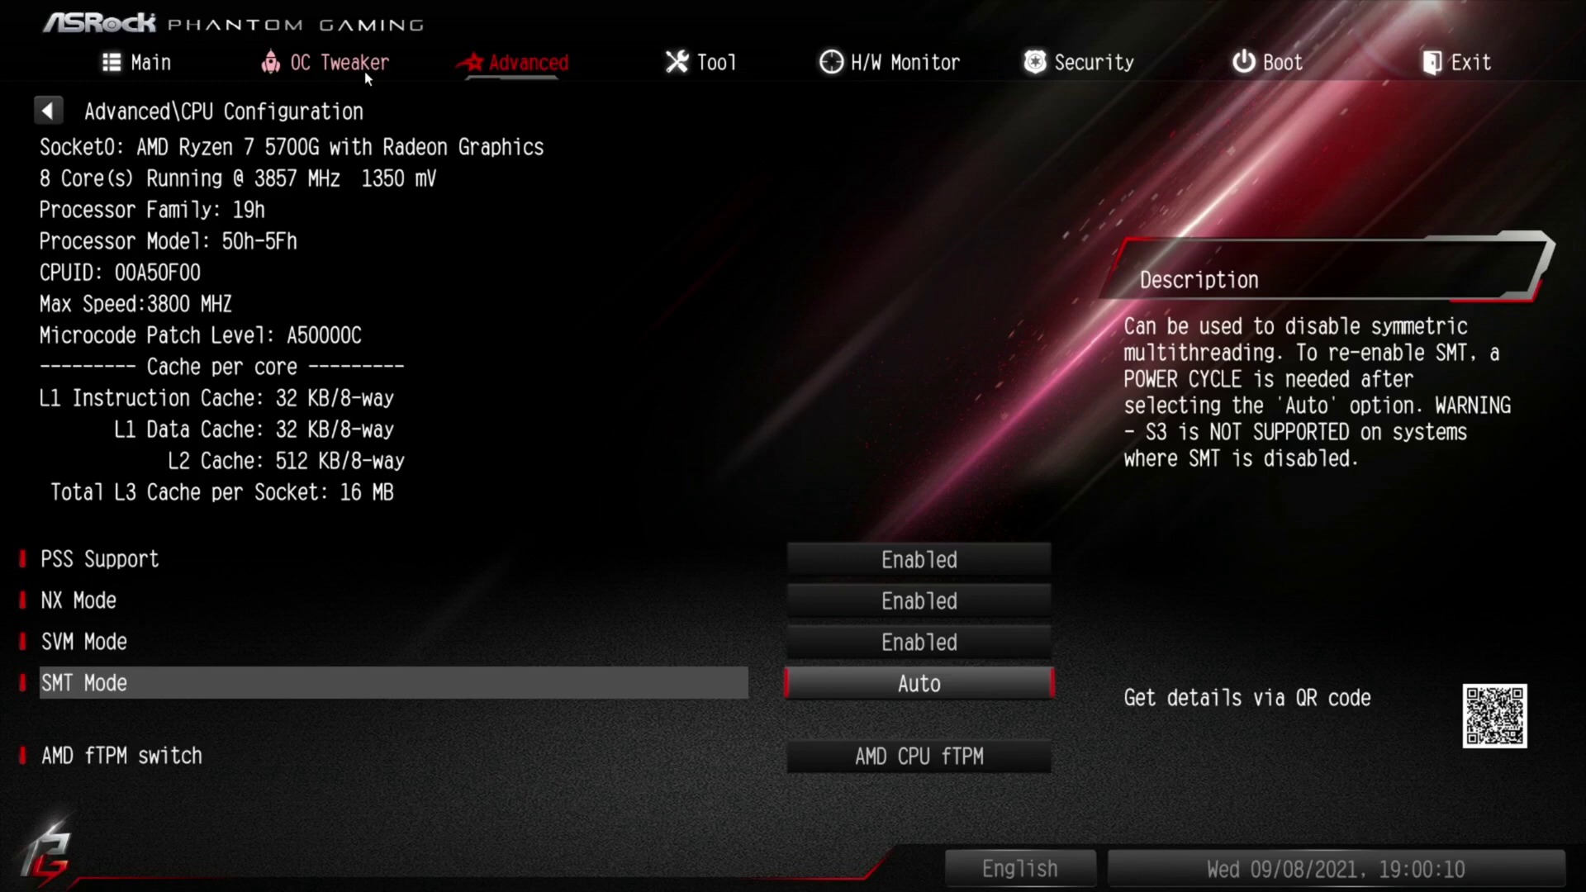
key("Down")
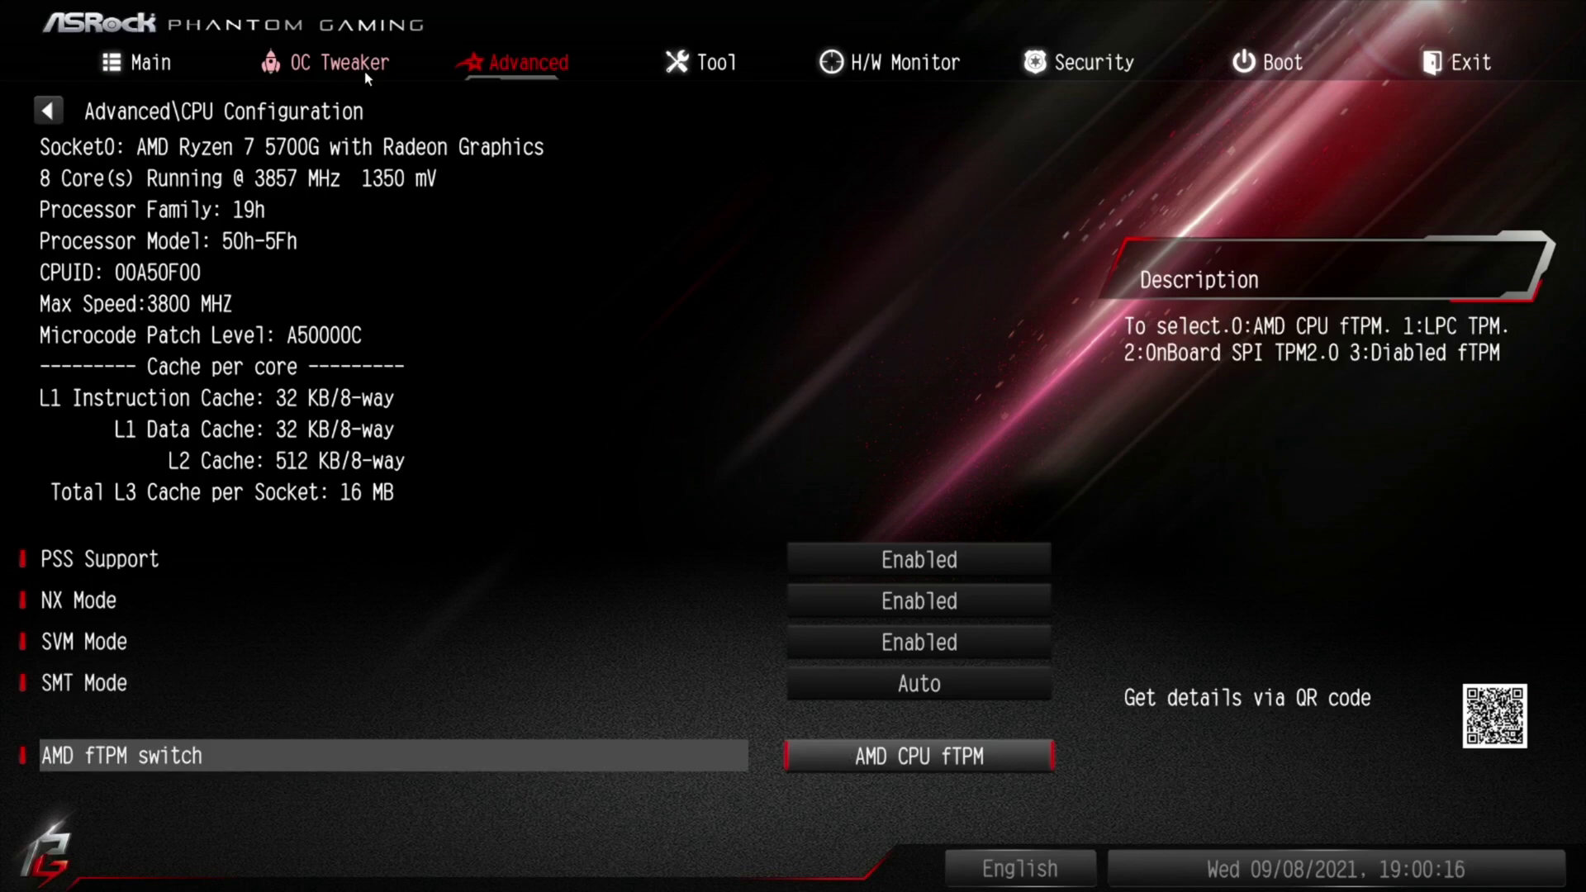
key("Up")
key("Up")
key("Up")
key("Up")
Step: Review PCI Configuration, where Above 4G Decoding, Re-Size BAR and SR-IOV are Disabled, then return to Advanced
key("Escape")
key("Down")
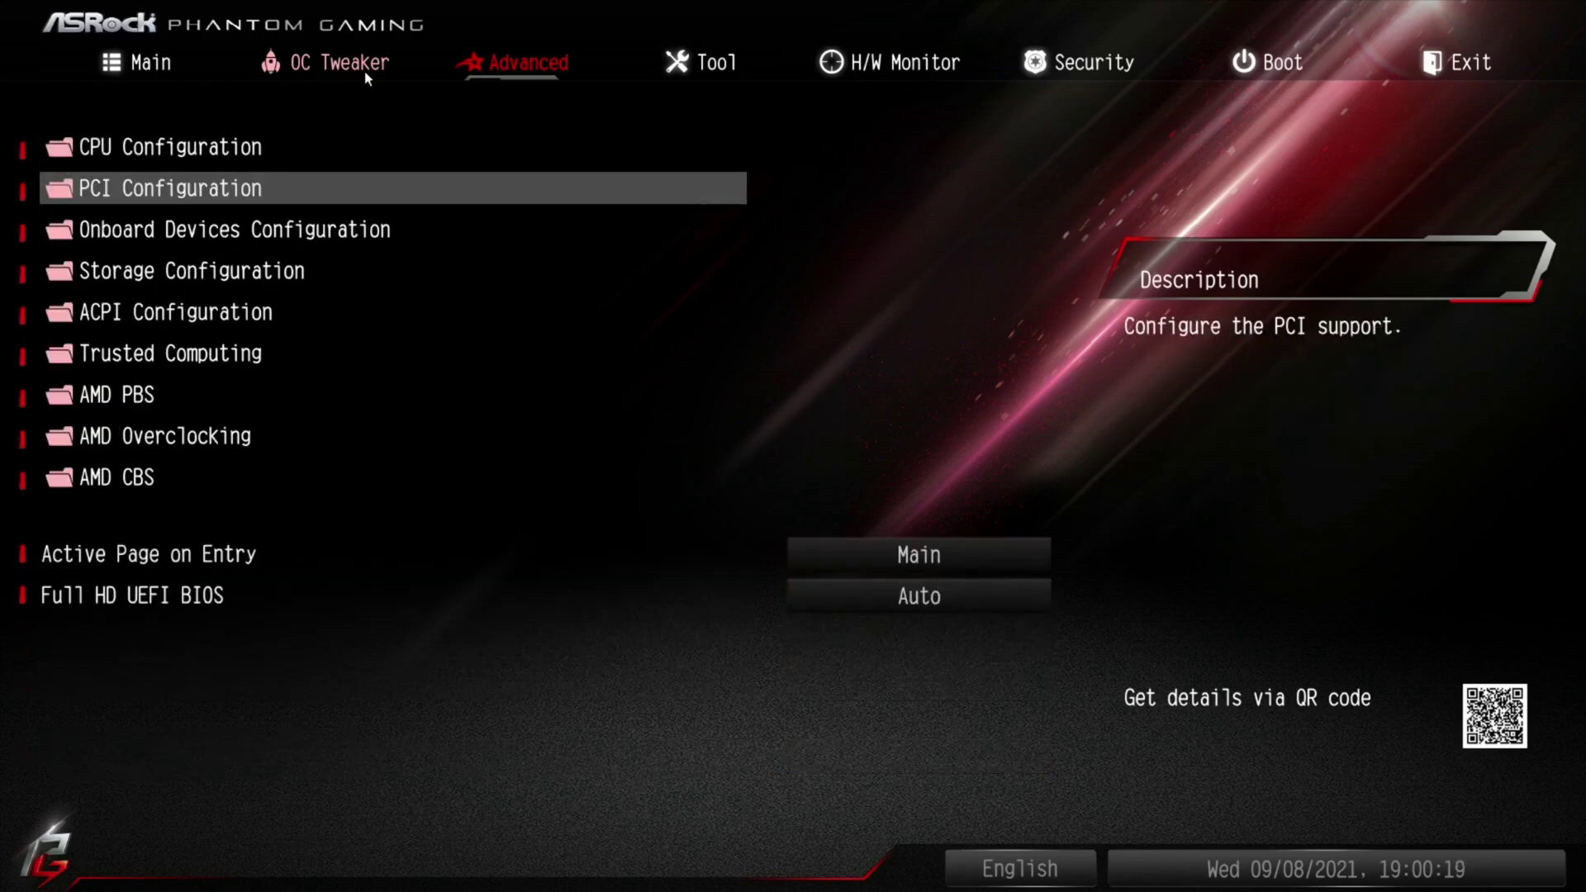
key("Return")
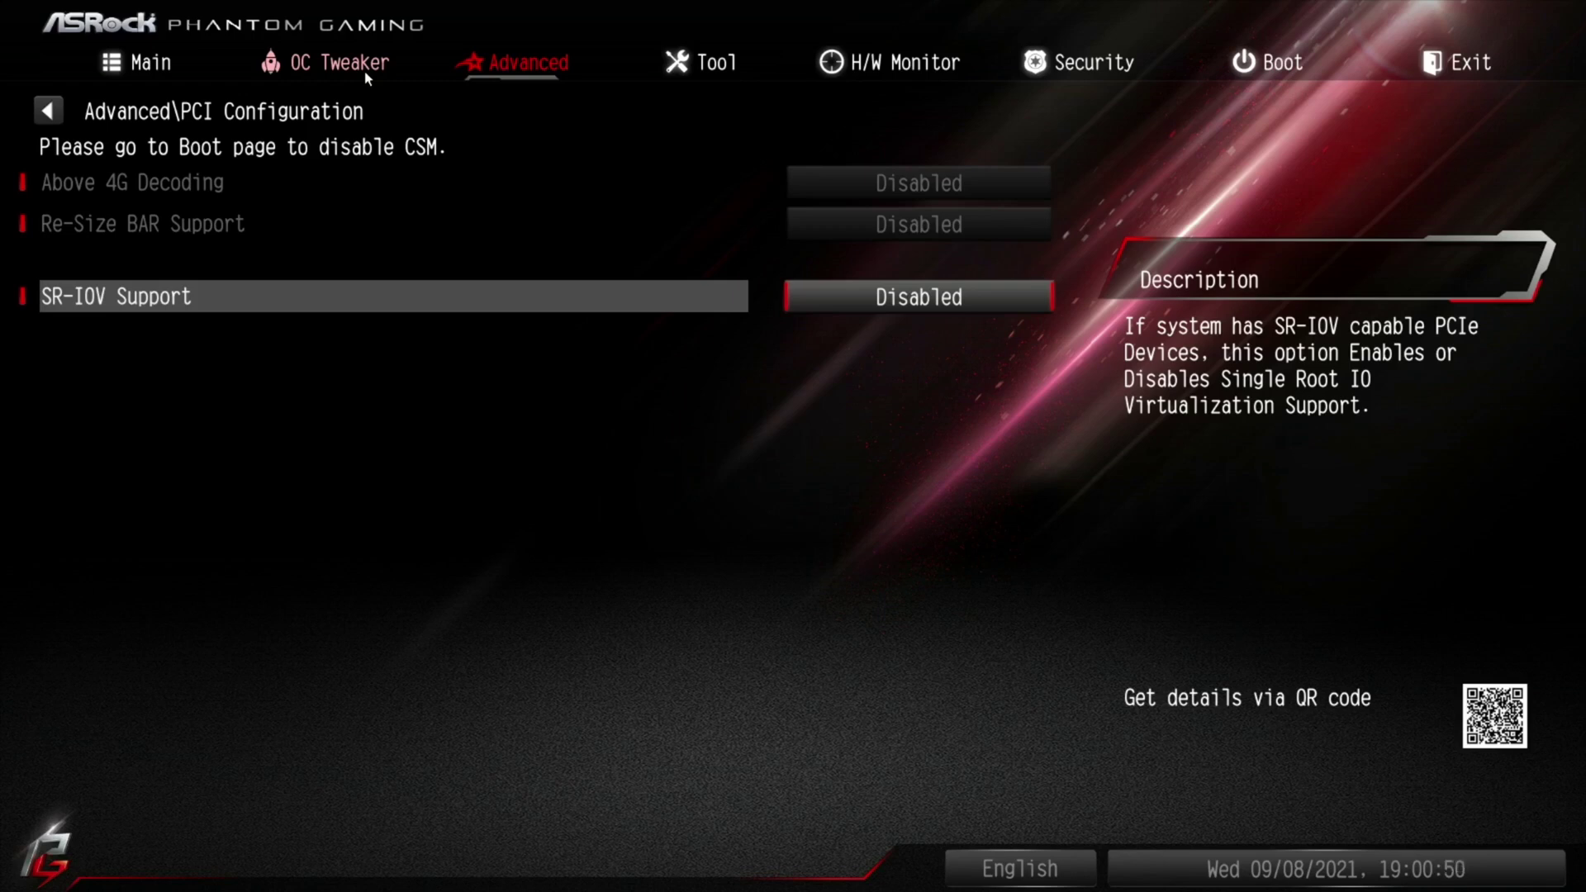
key("Escape")
key("Down")
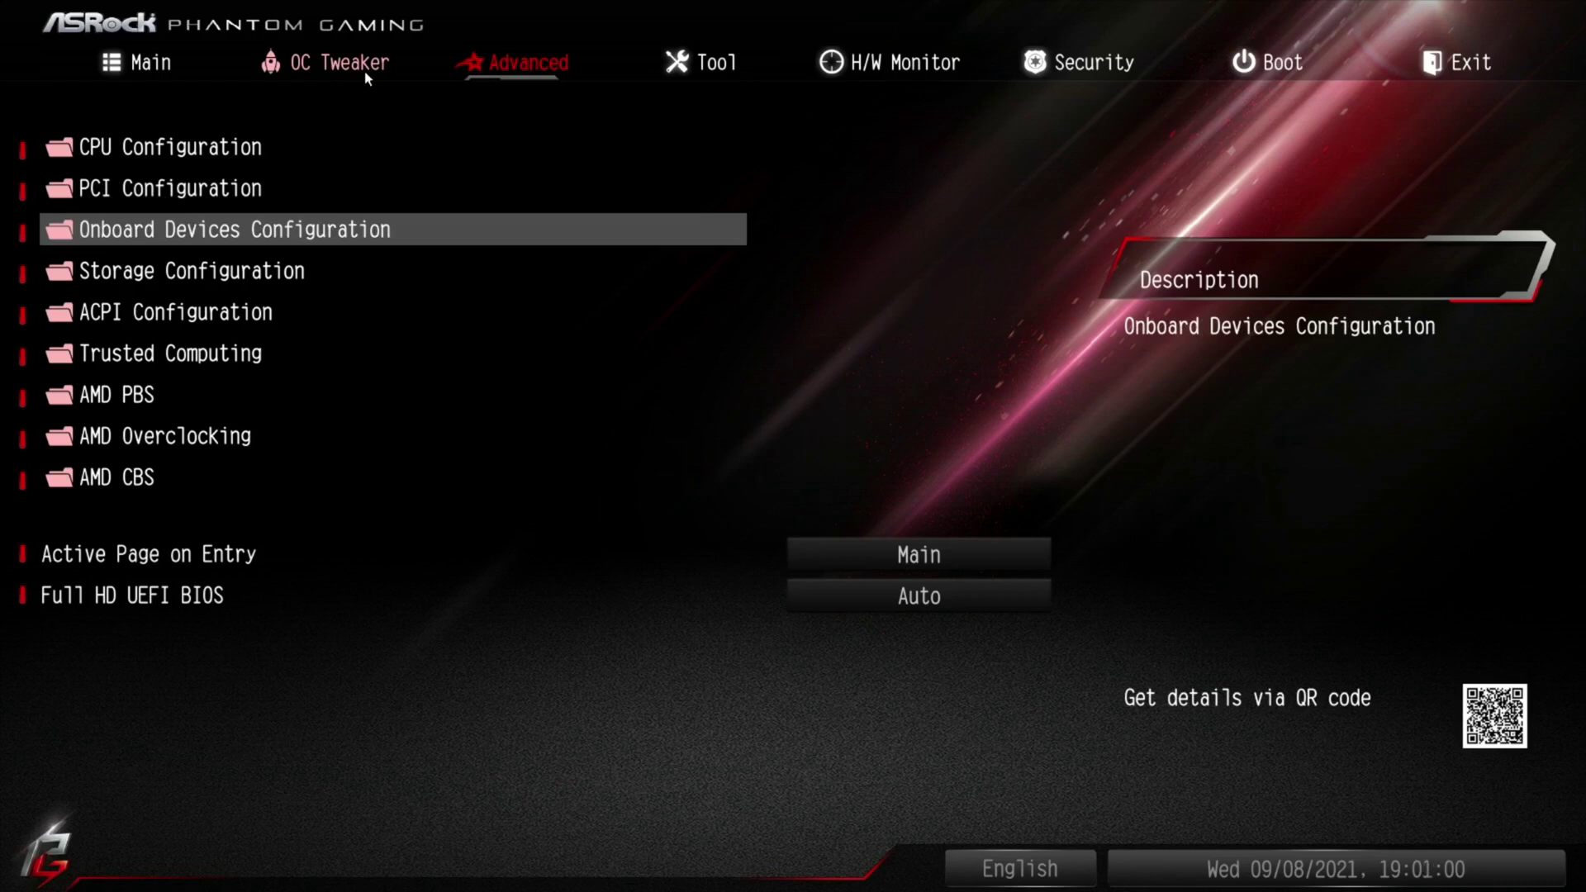
Step: In Onboard Devices Configuration, check UMA Frame buffer Size options and leave it on Auto
key("Return")
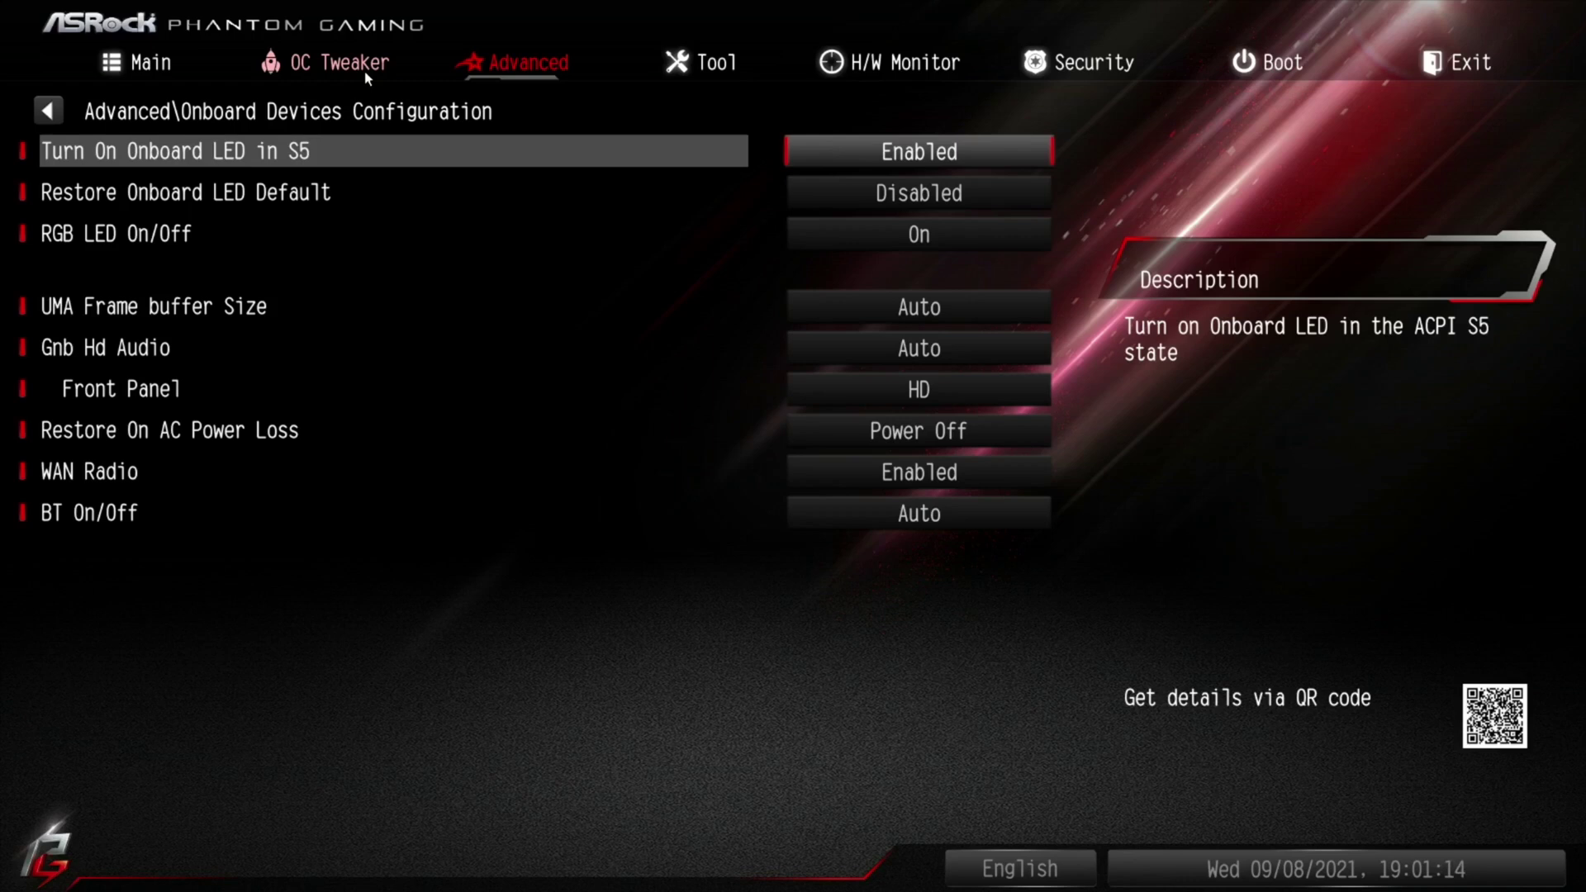
key("Down")
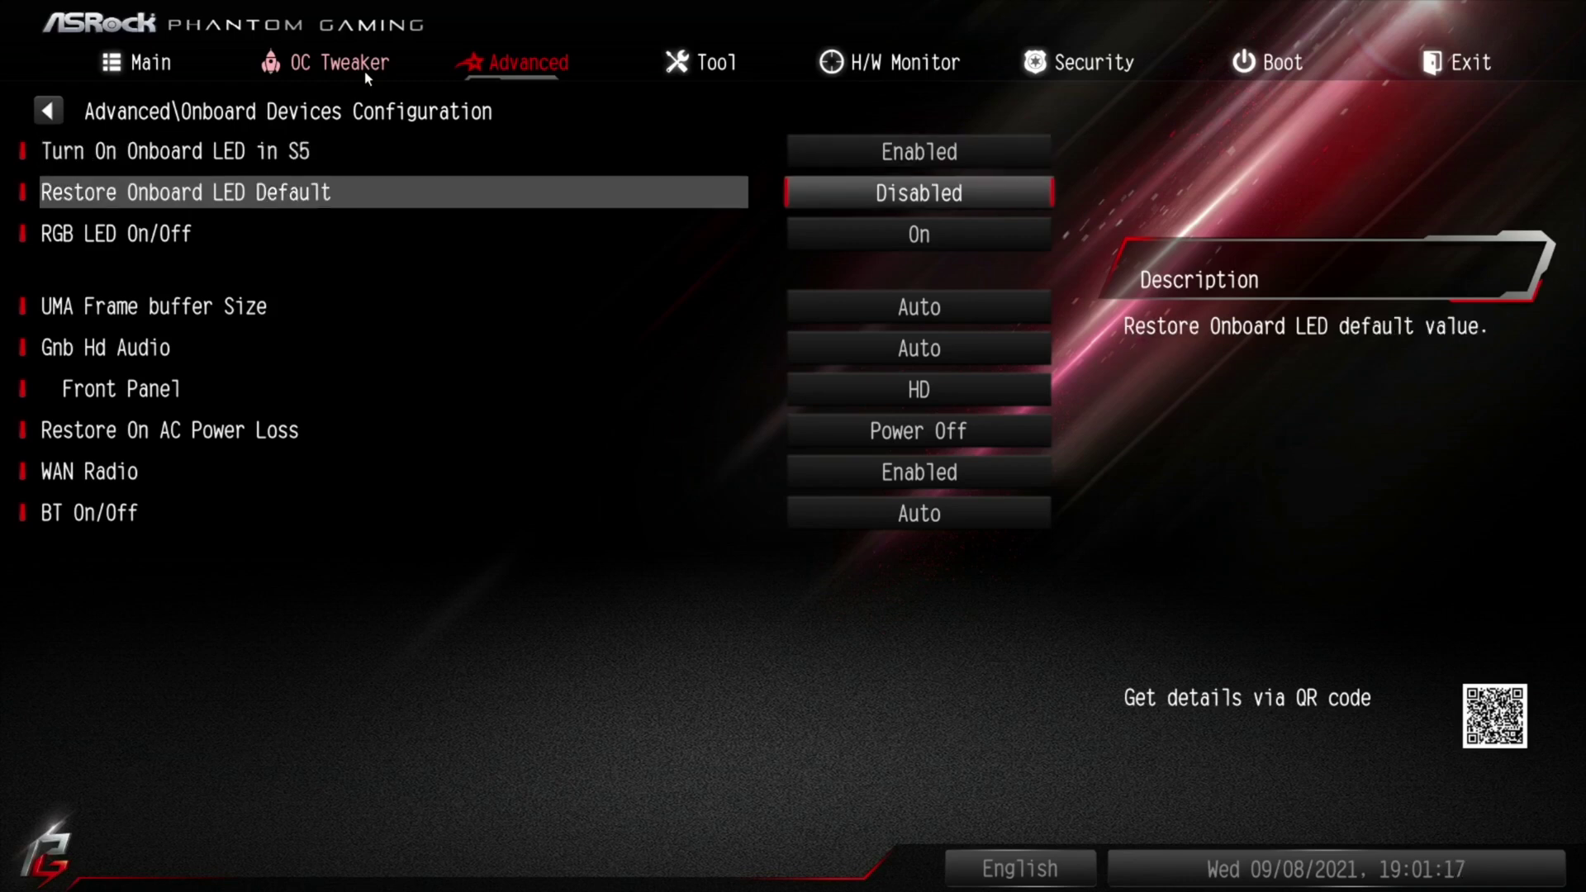
key("Down")
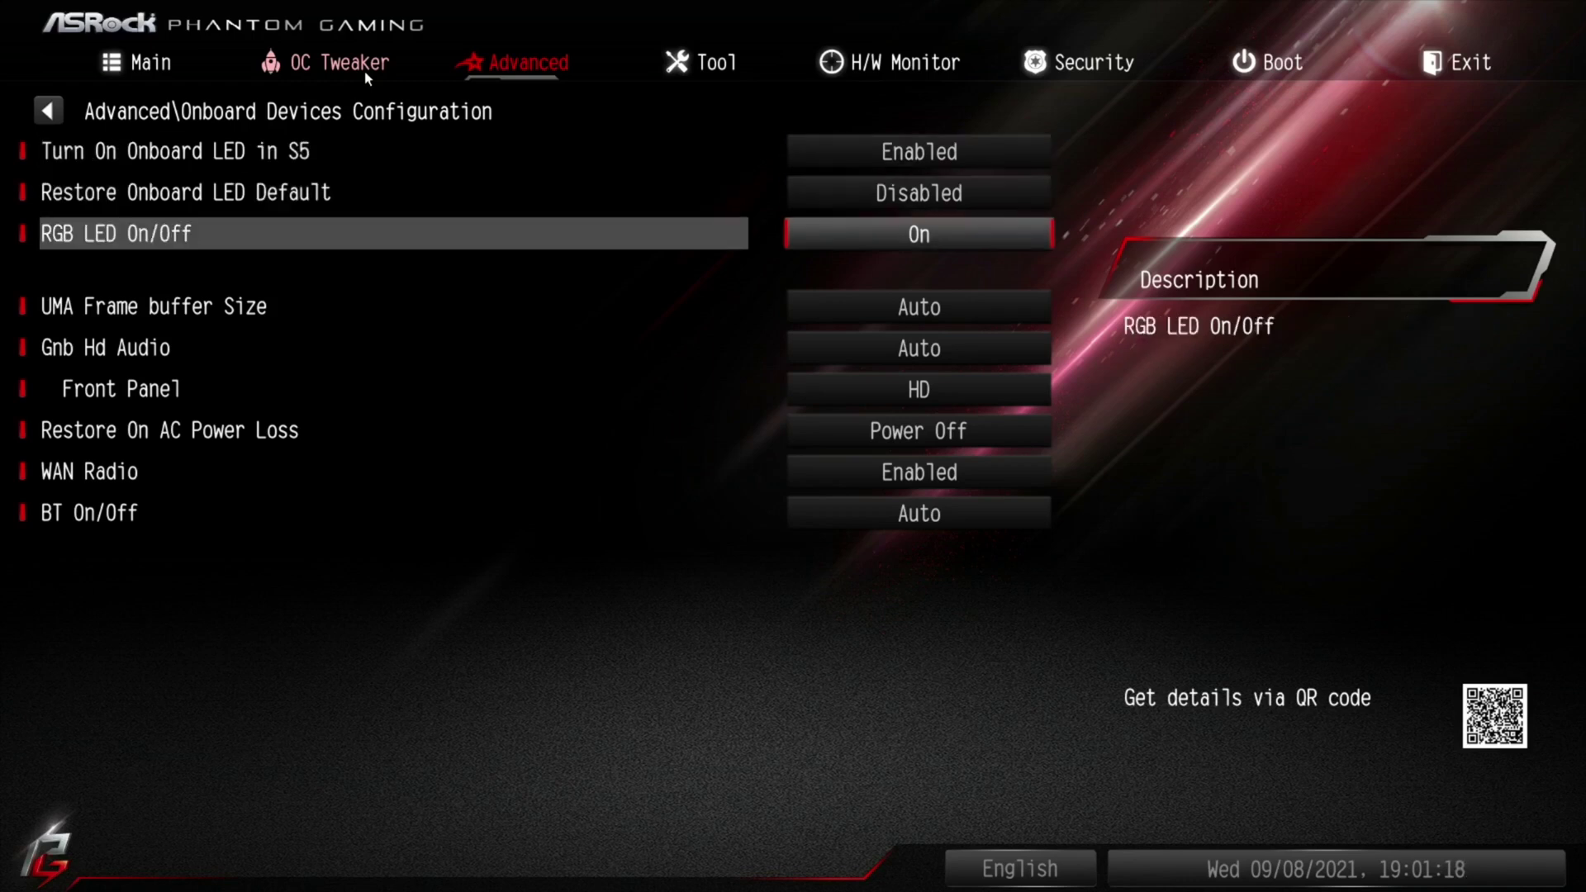
key("Down")
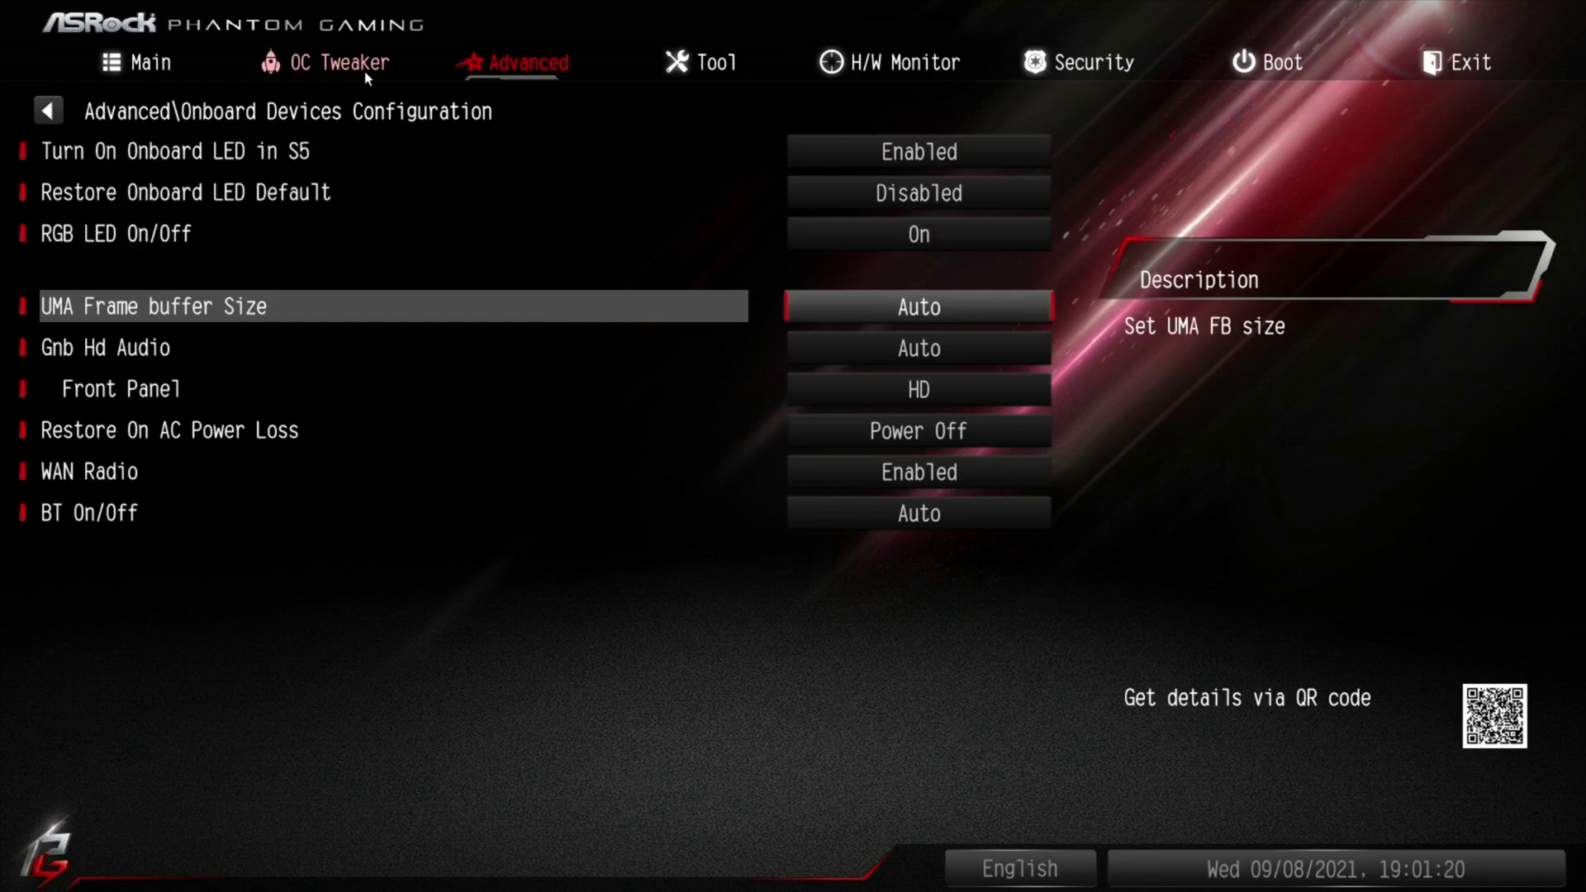
key("Return")
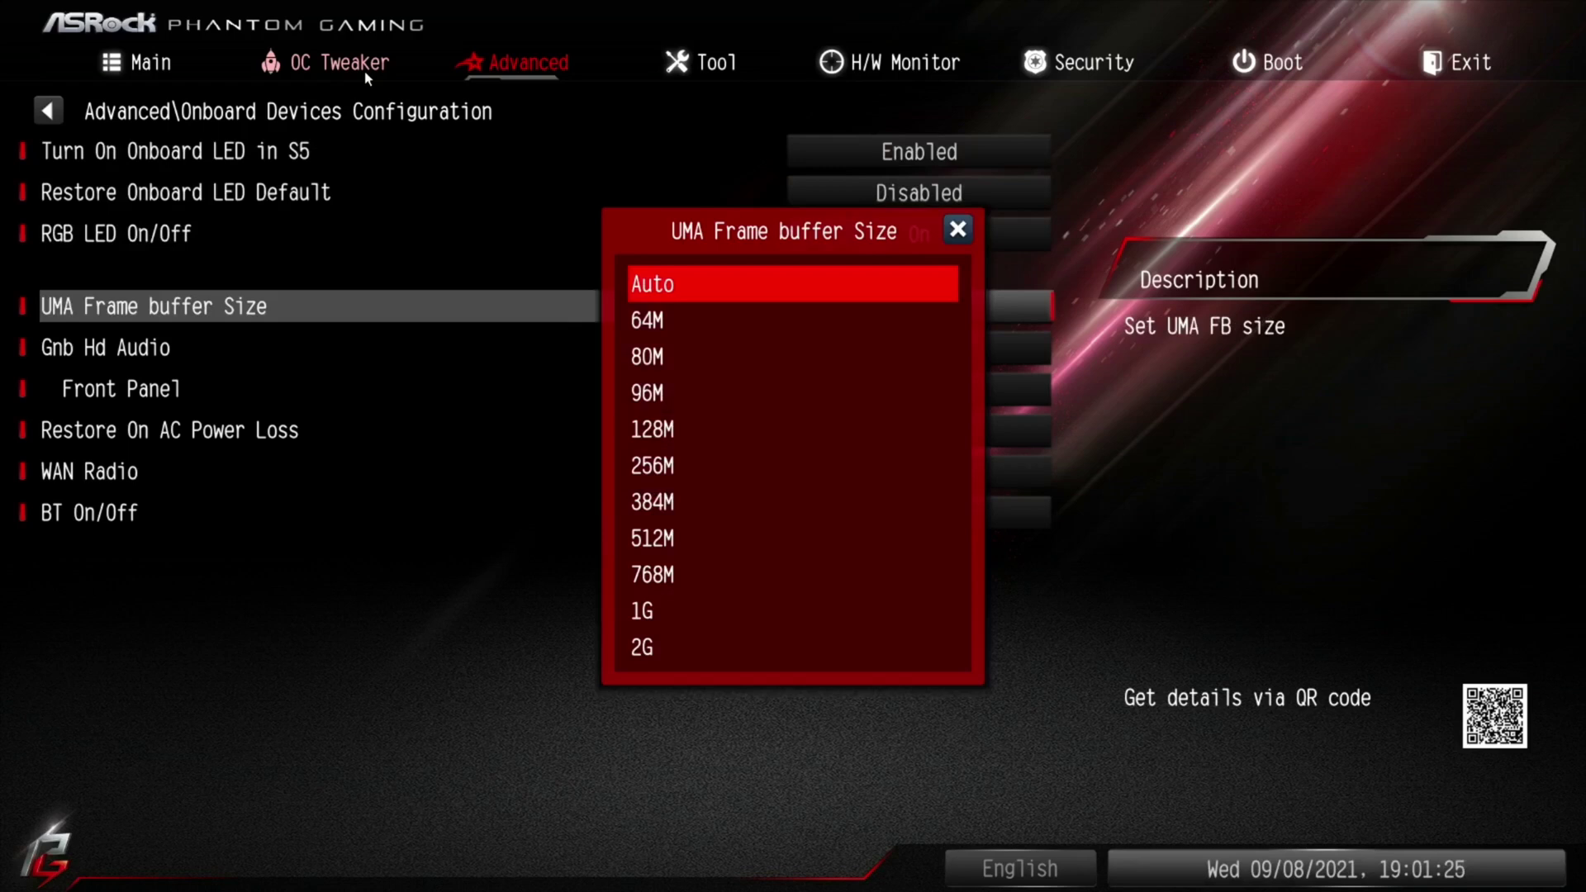
key("Escape")
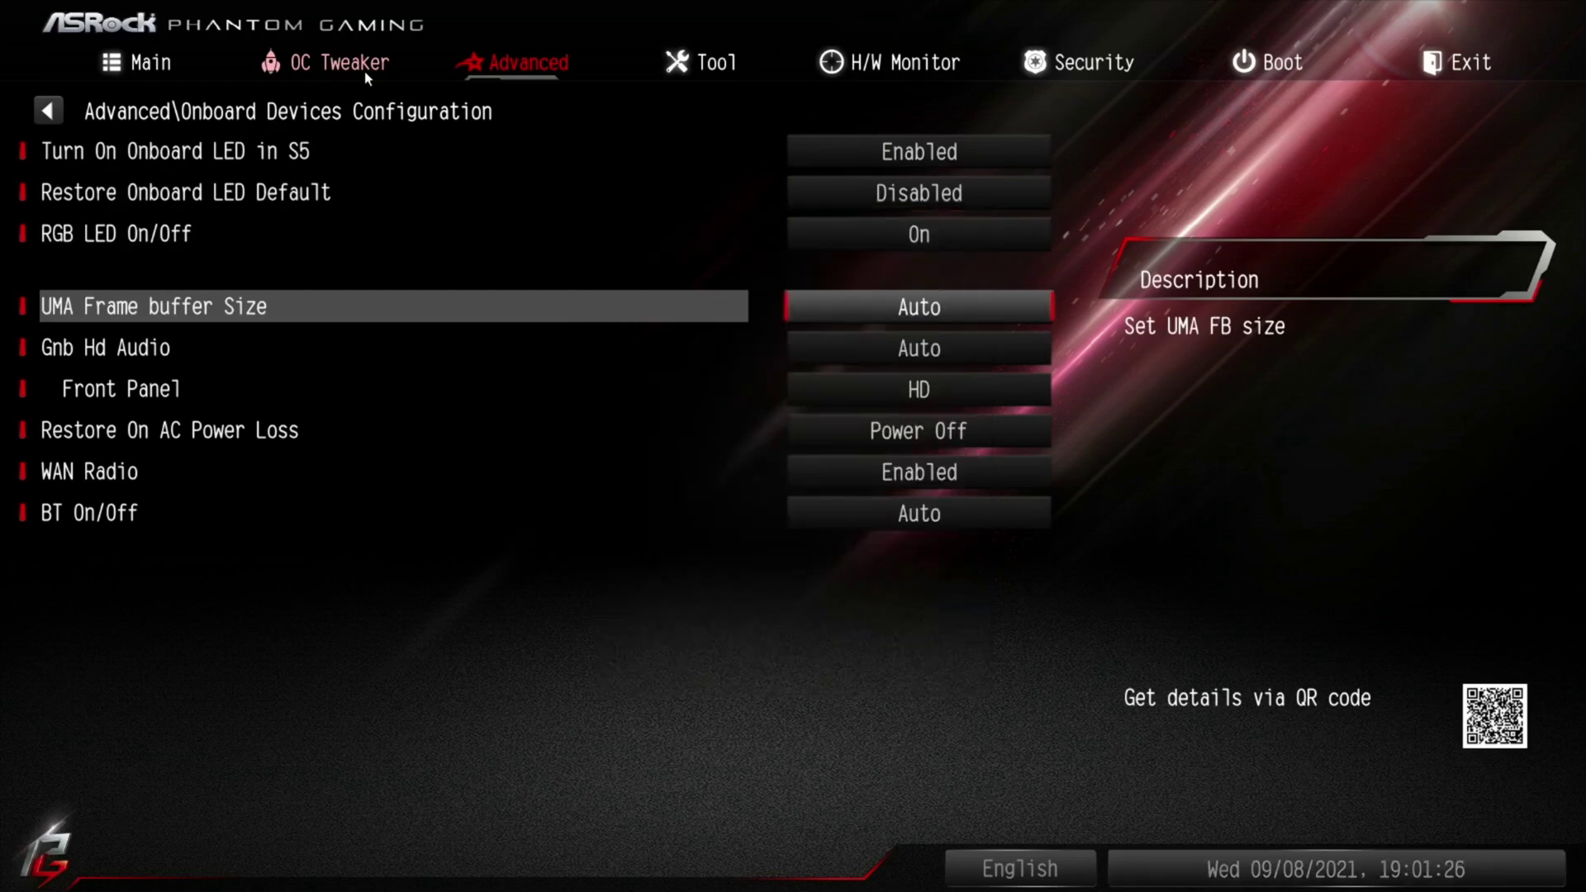
key("Down")
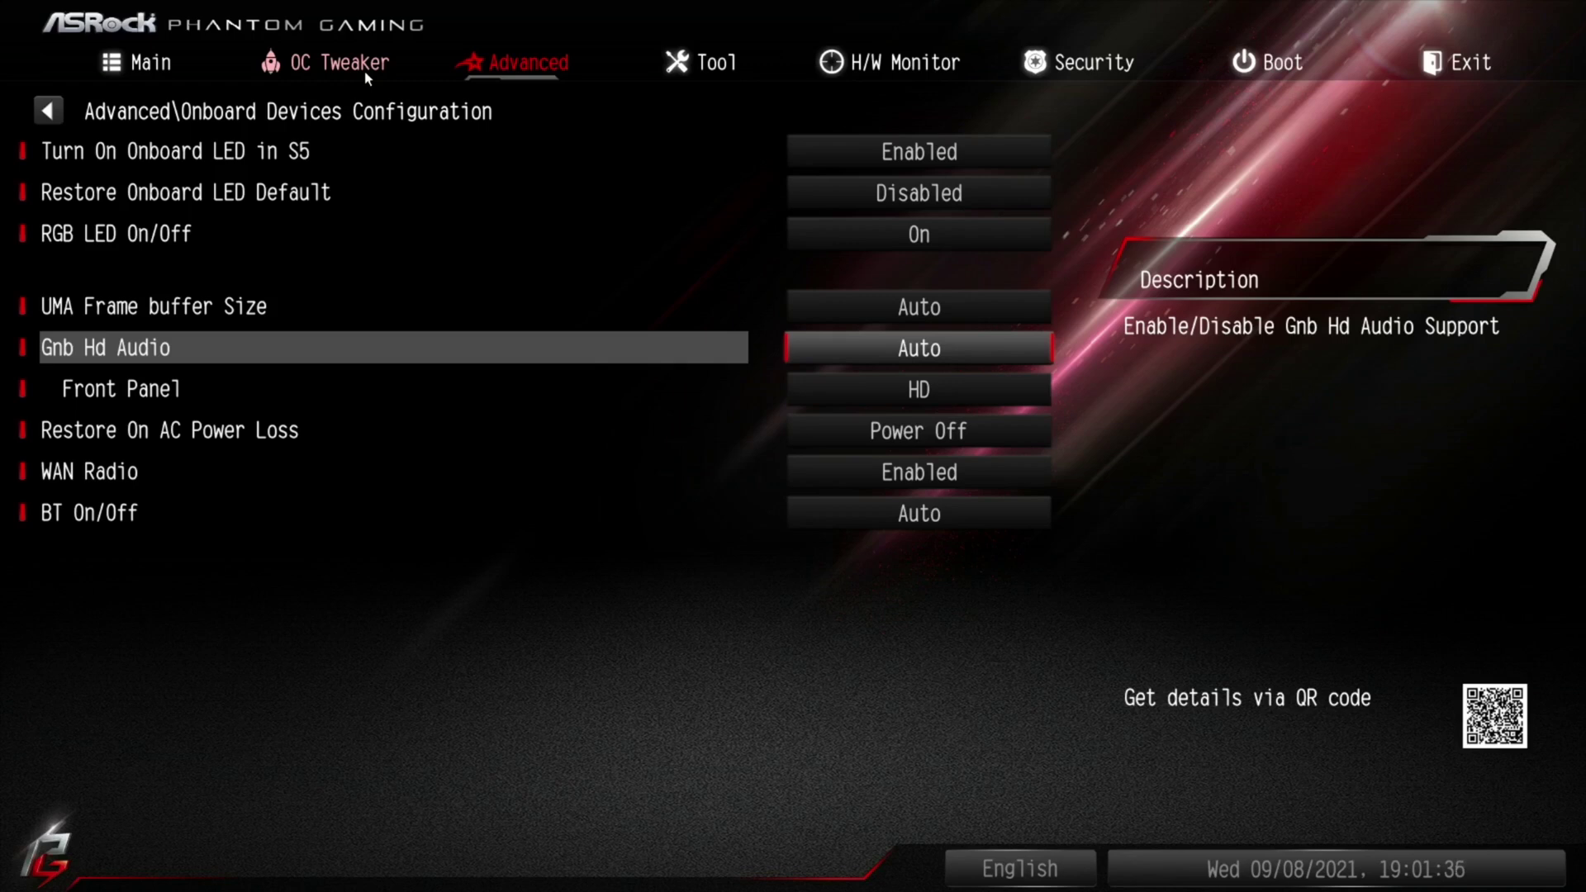
Step: Set Restore On AC Power Loss to Power On, then move to Storage Configuration
key("Down")
key("Down")
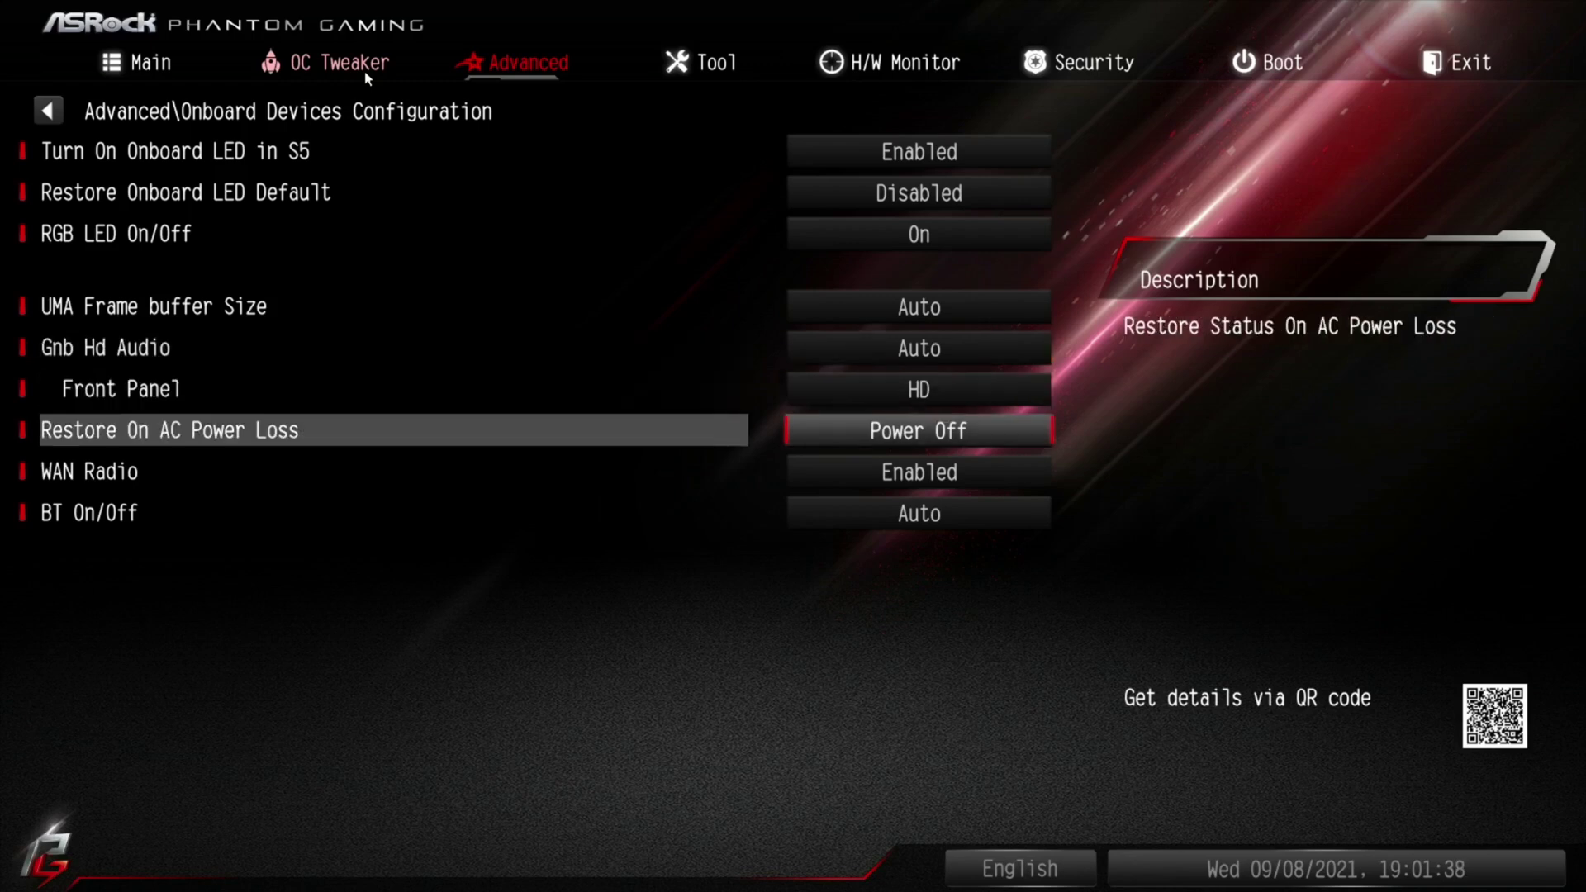
key("Return")
key("Up")
key("Return")
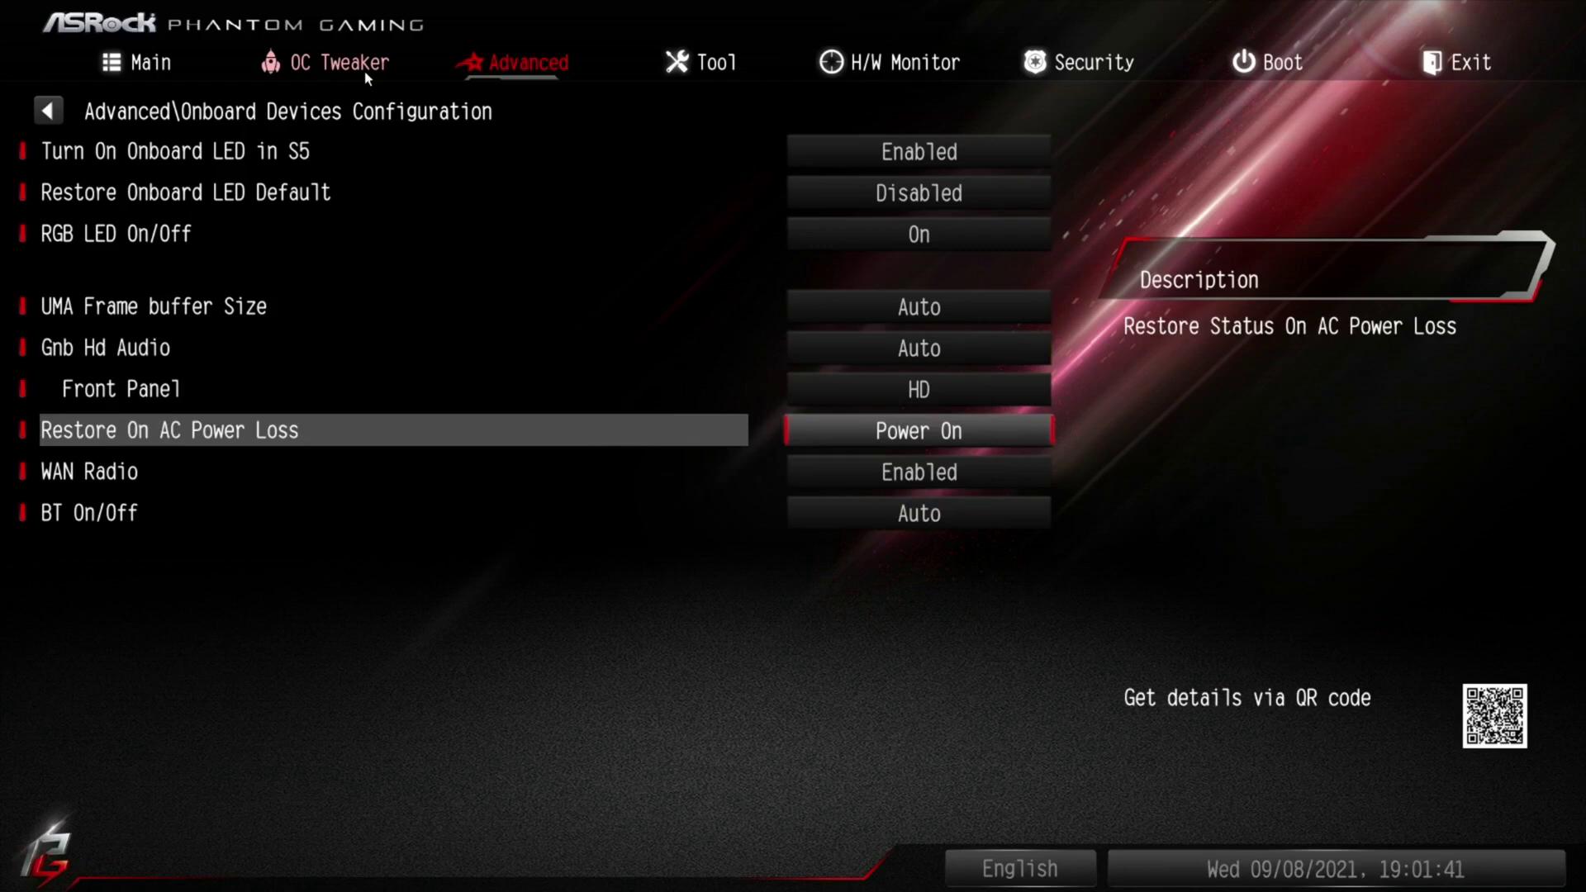
key("Down")
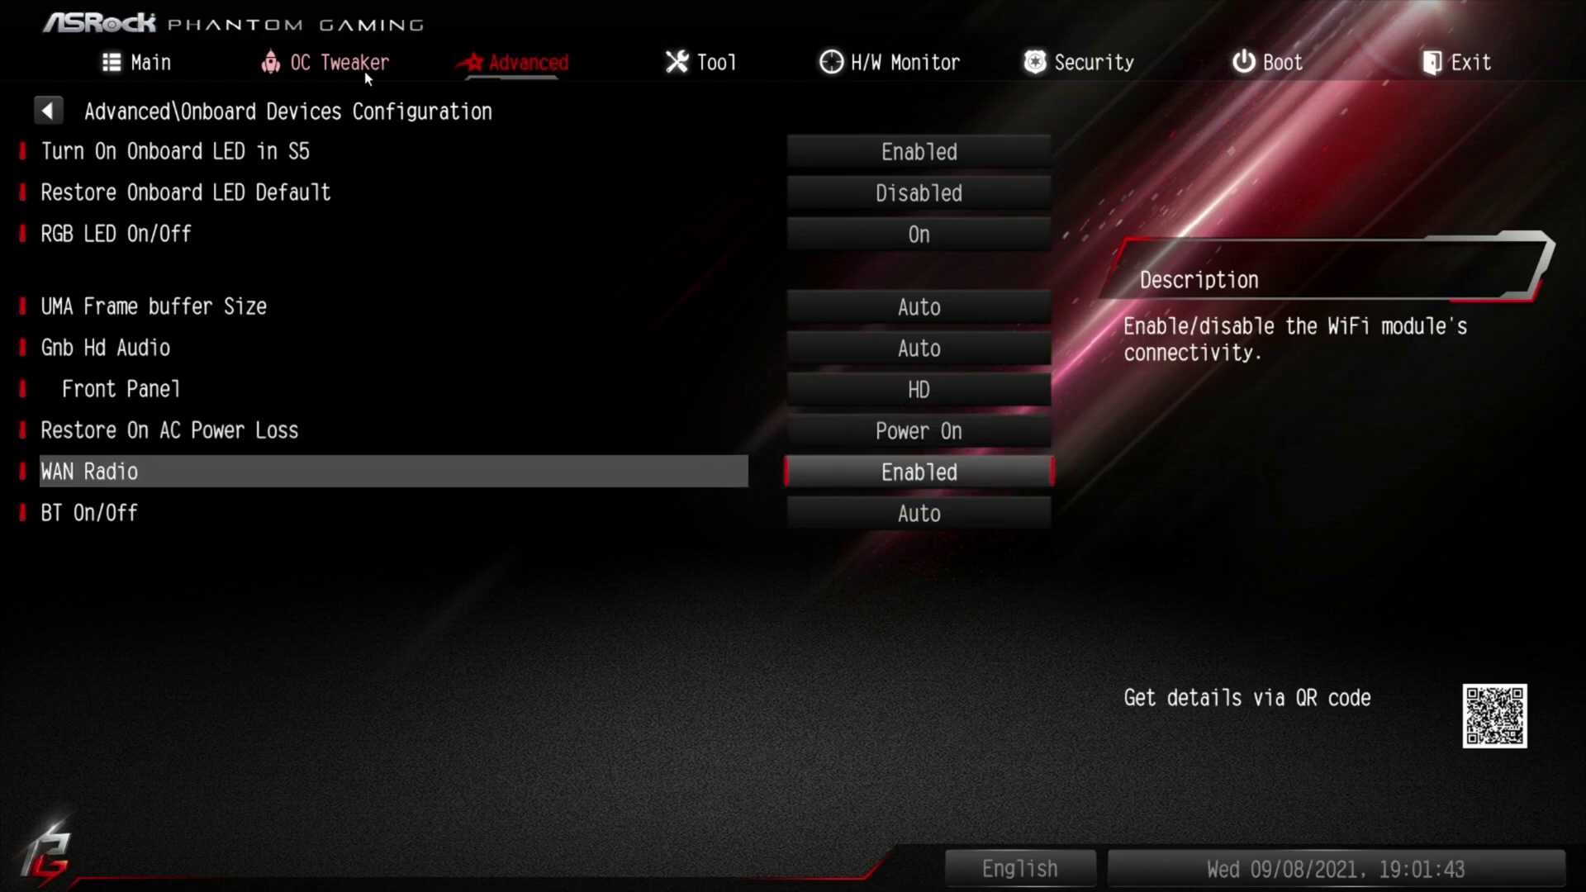
key("Down")
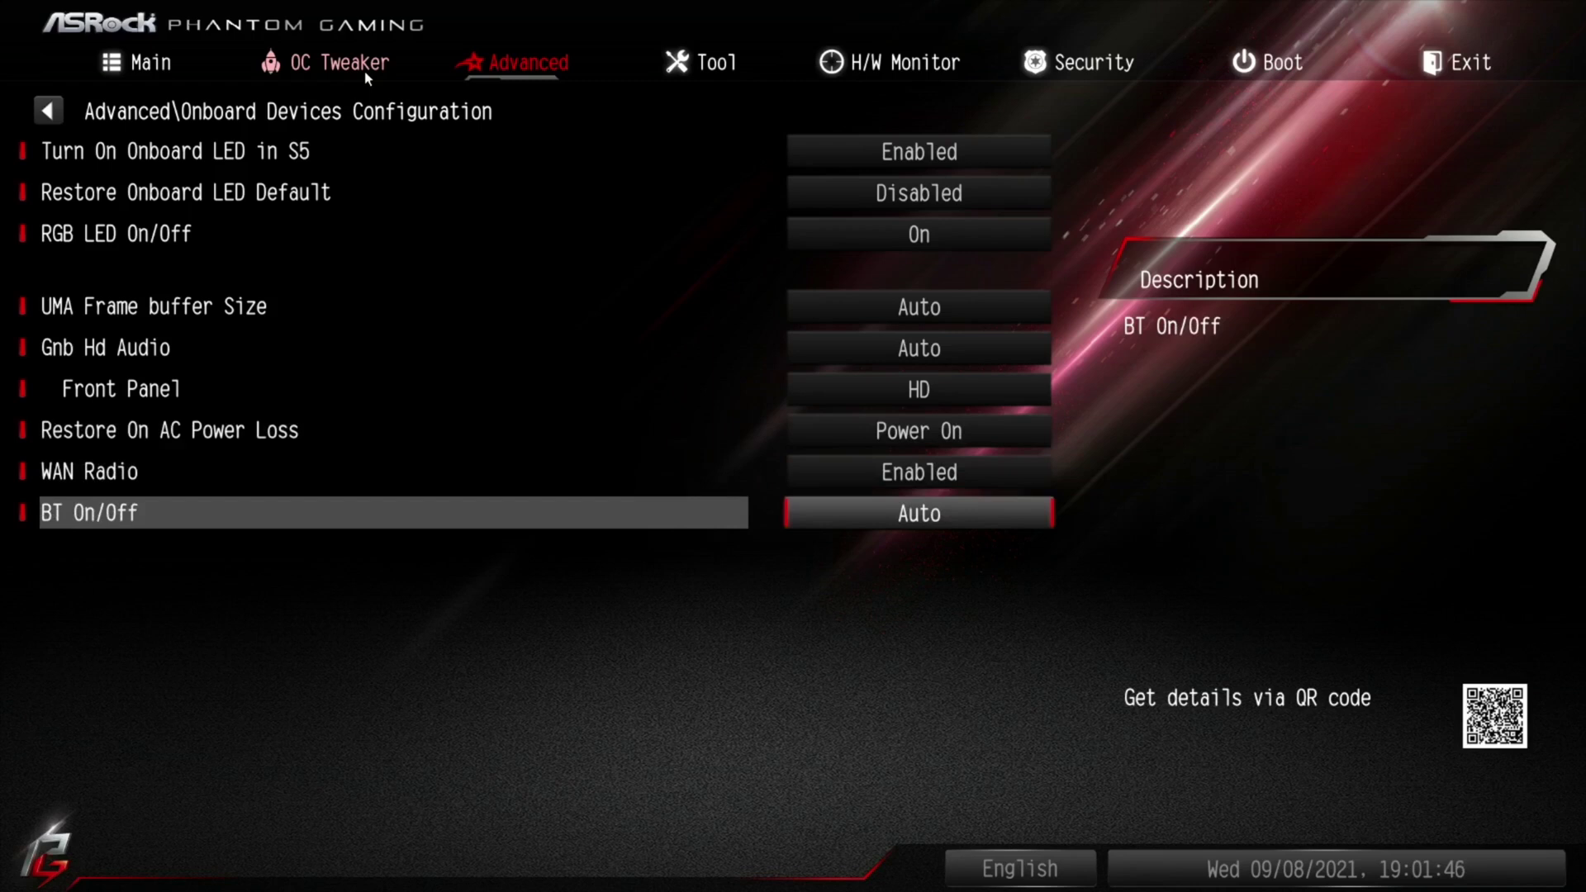
key("Escape")
key("Down")
Step: View Storage Configuration (SATA Mode AHCI, SATA Hot Plug) without changes, then open ACPI Configuration
key("Return")
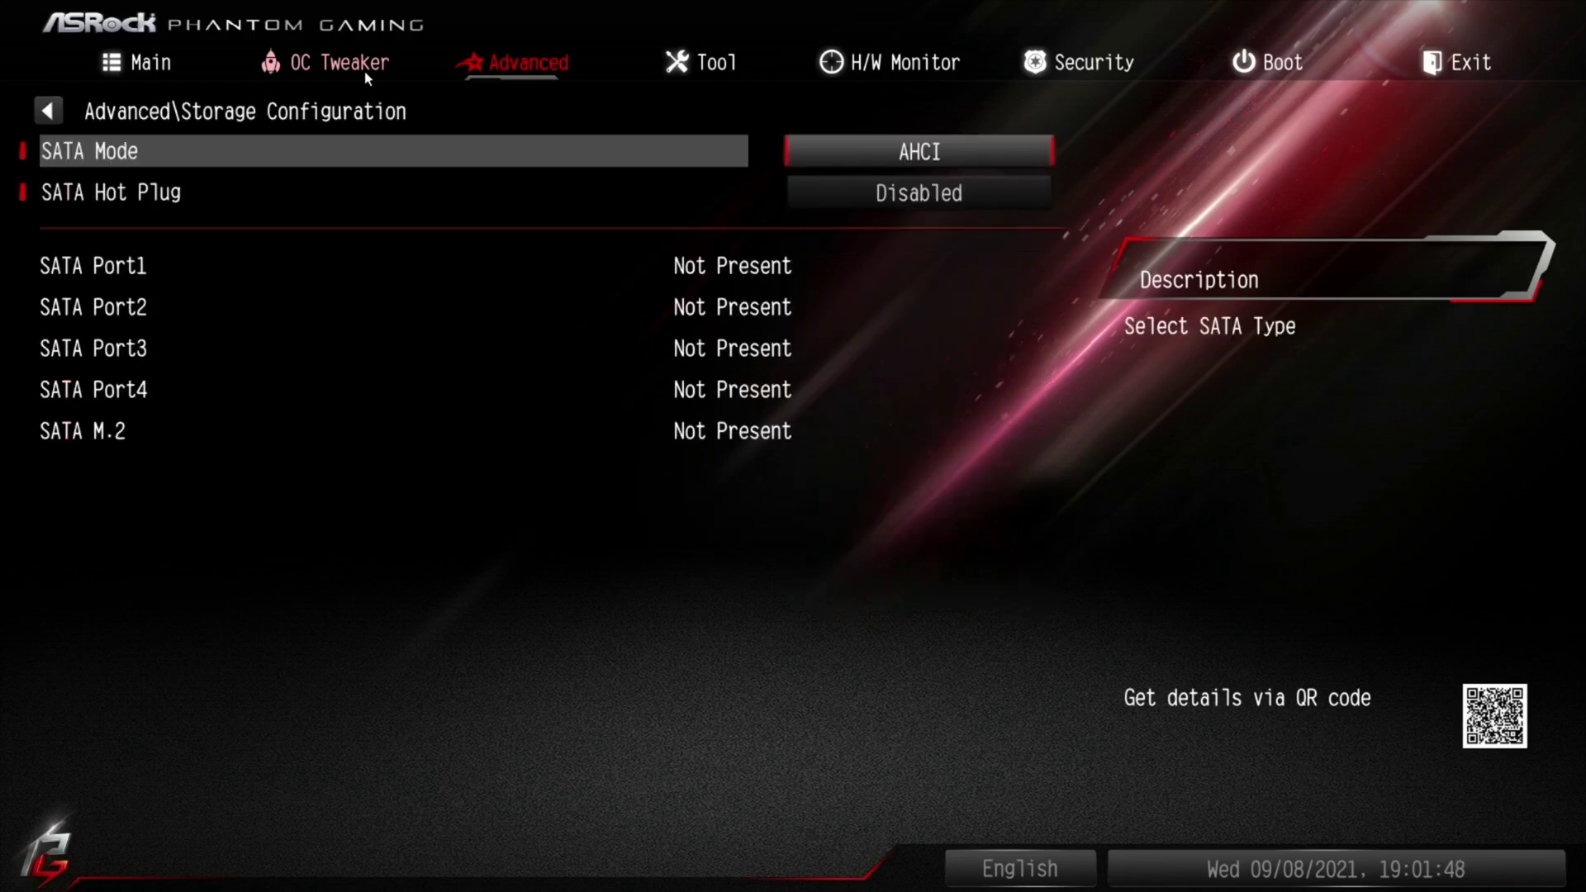
key("Down")
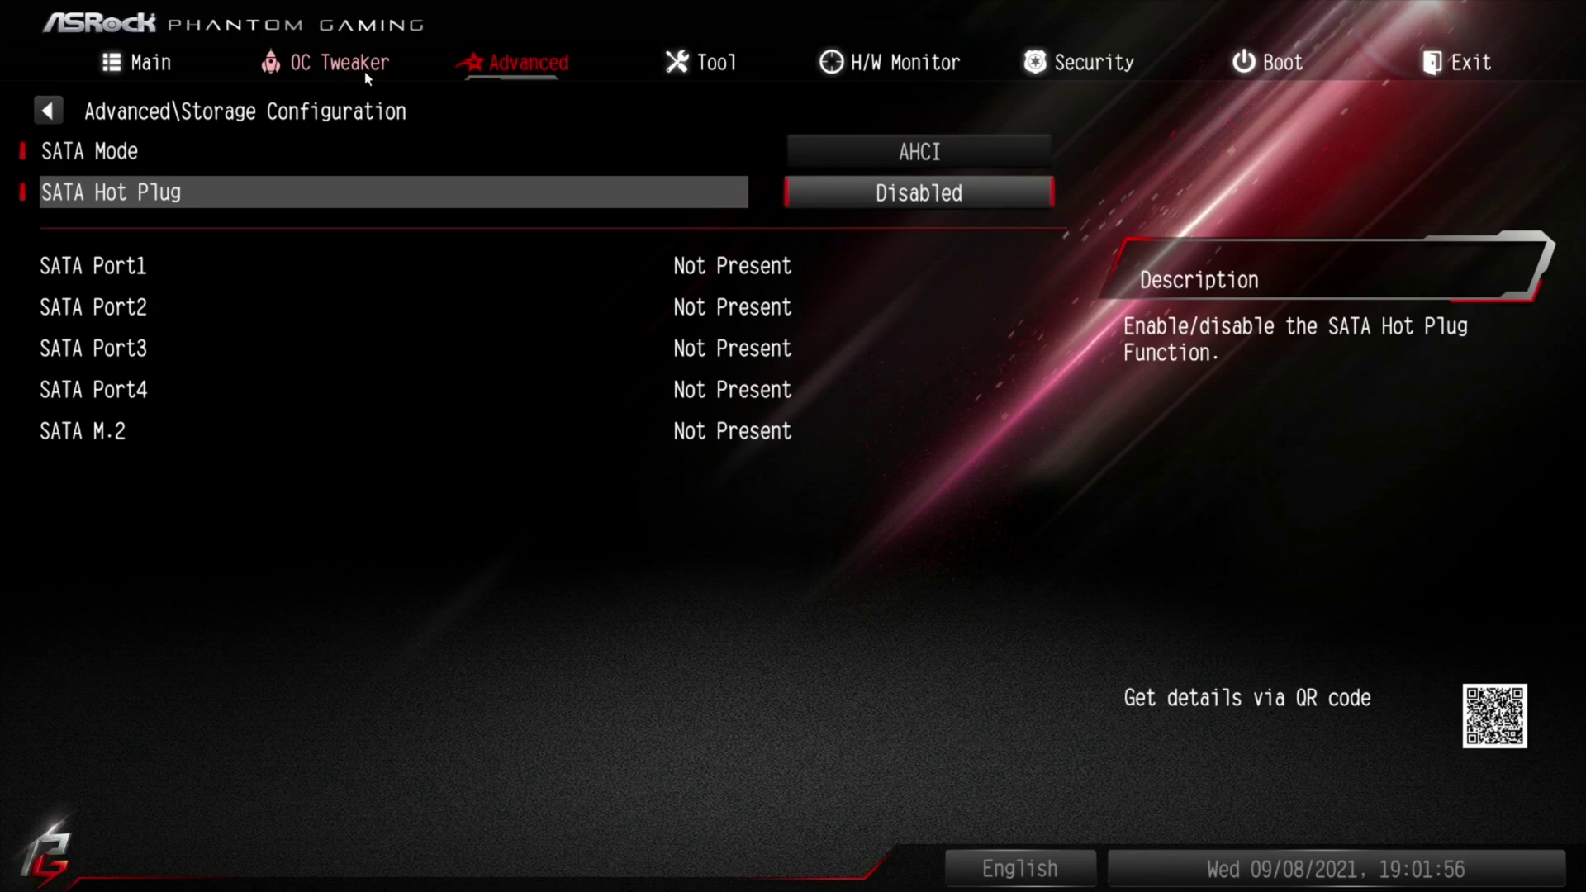
key("Escape")
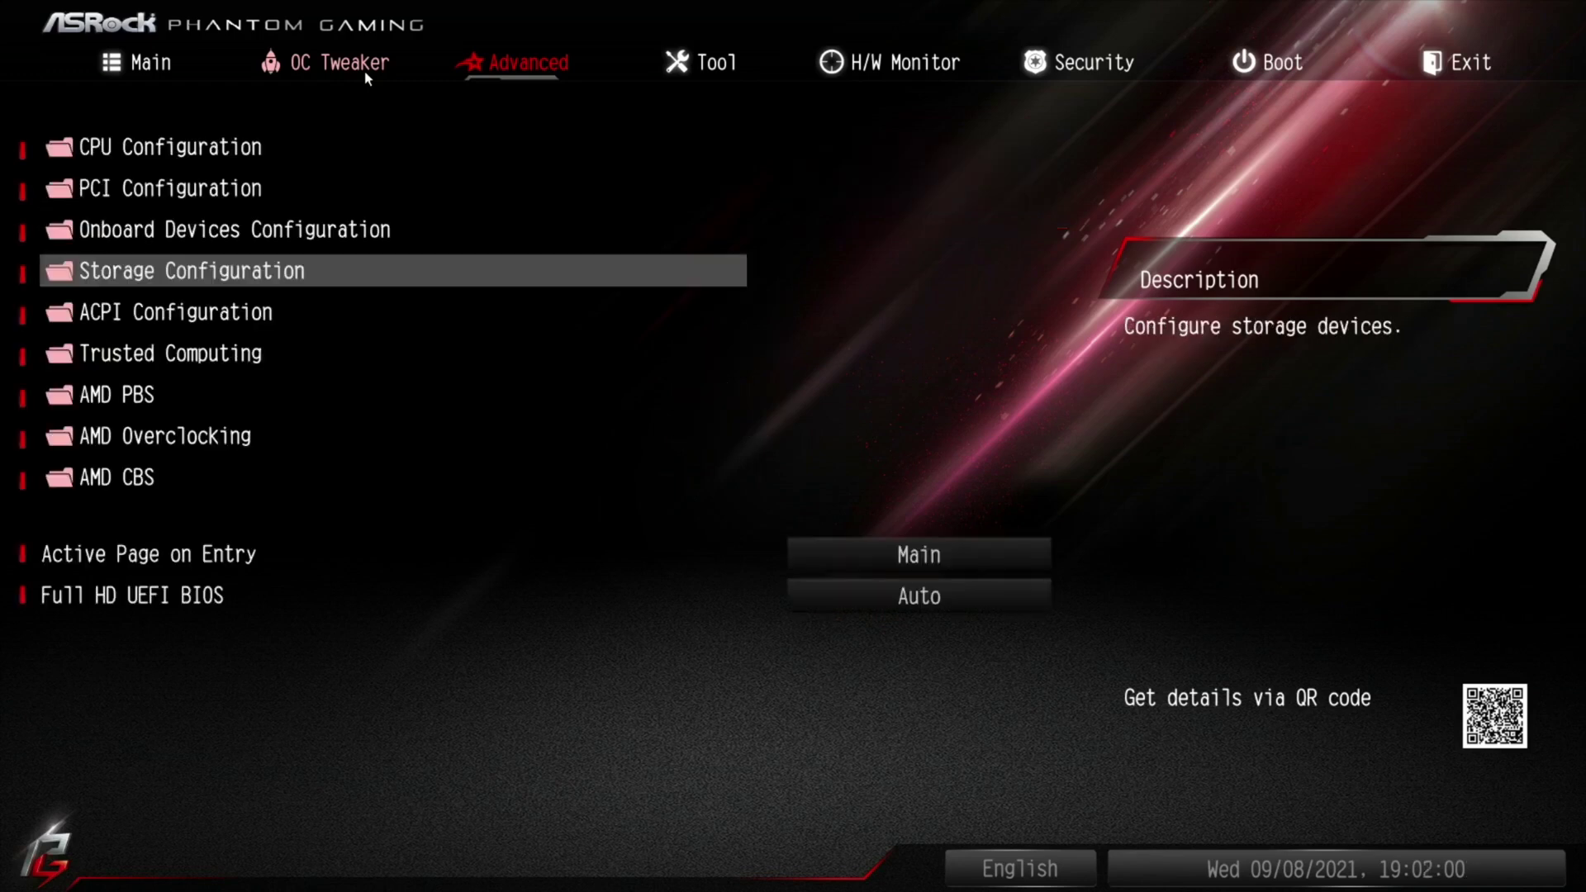
key("Down")
key("Return")
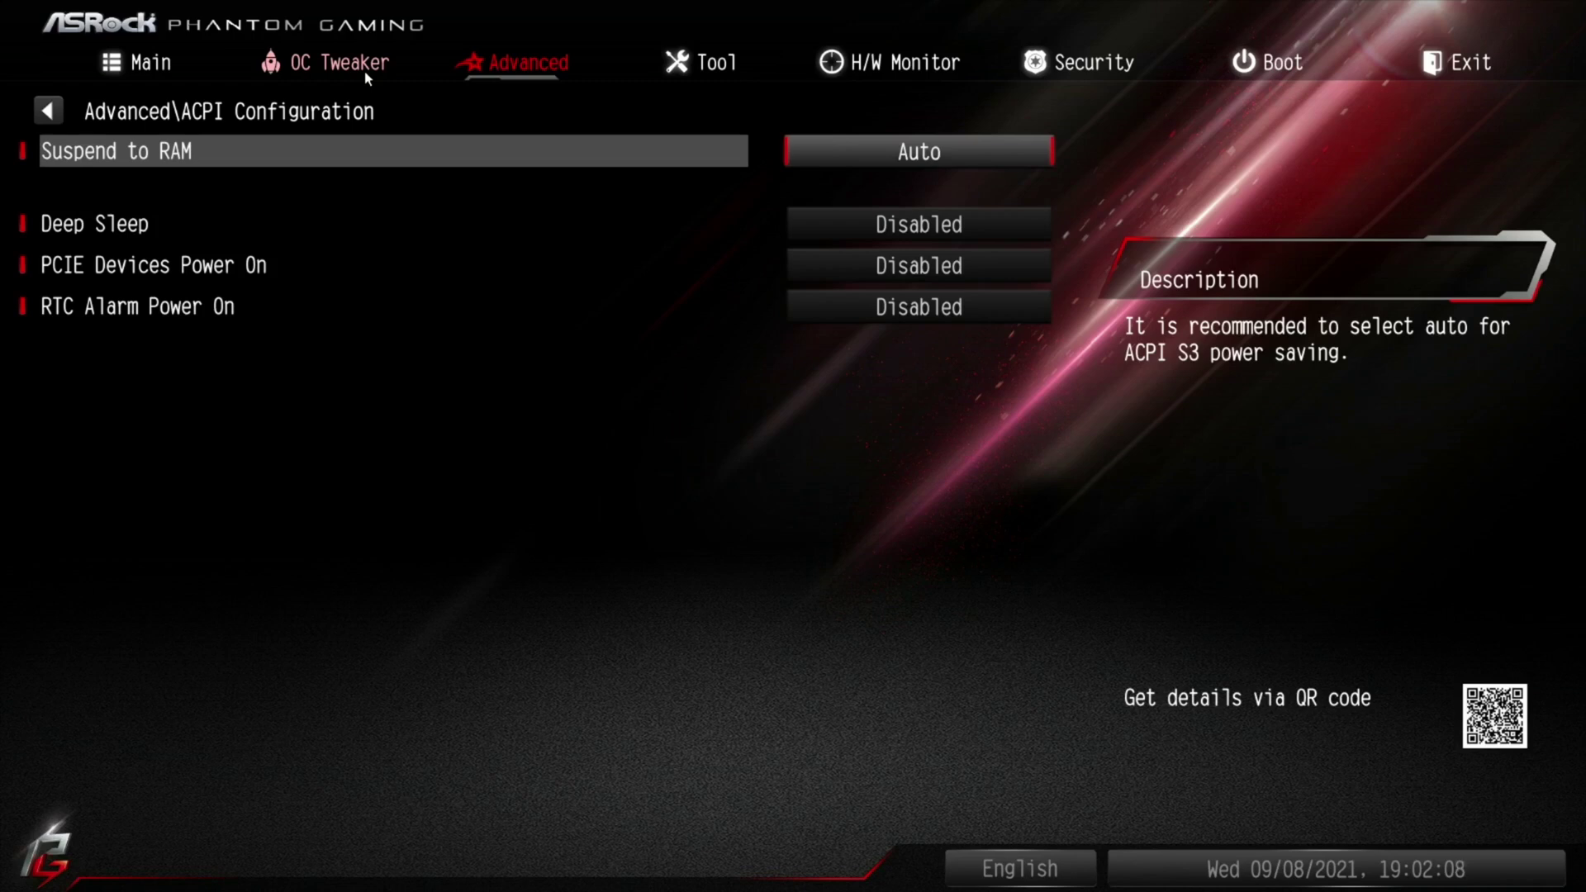
Step: Look over Deep Sleep and PCIE Devices Power On unchanged, then open Trusted Computing
key("Down")
key("Down")
key("Down")
key("Up")
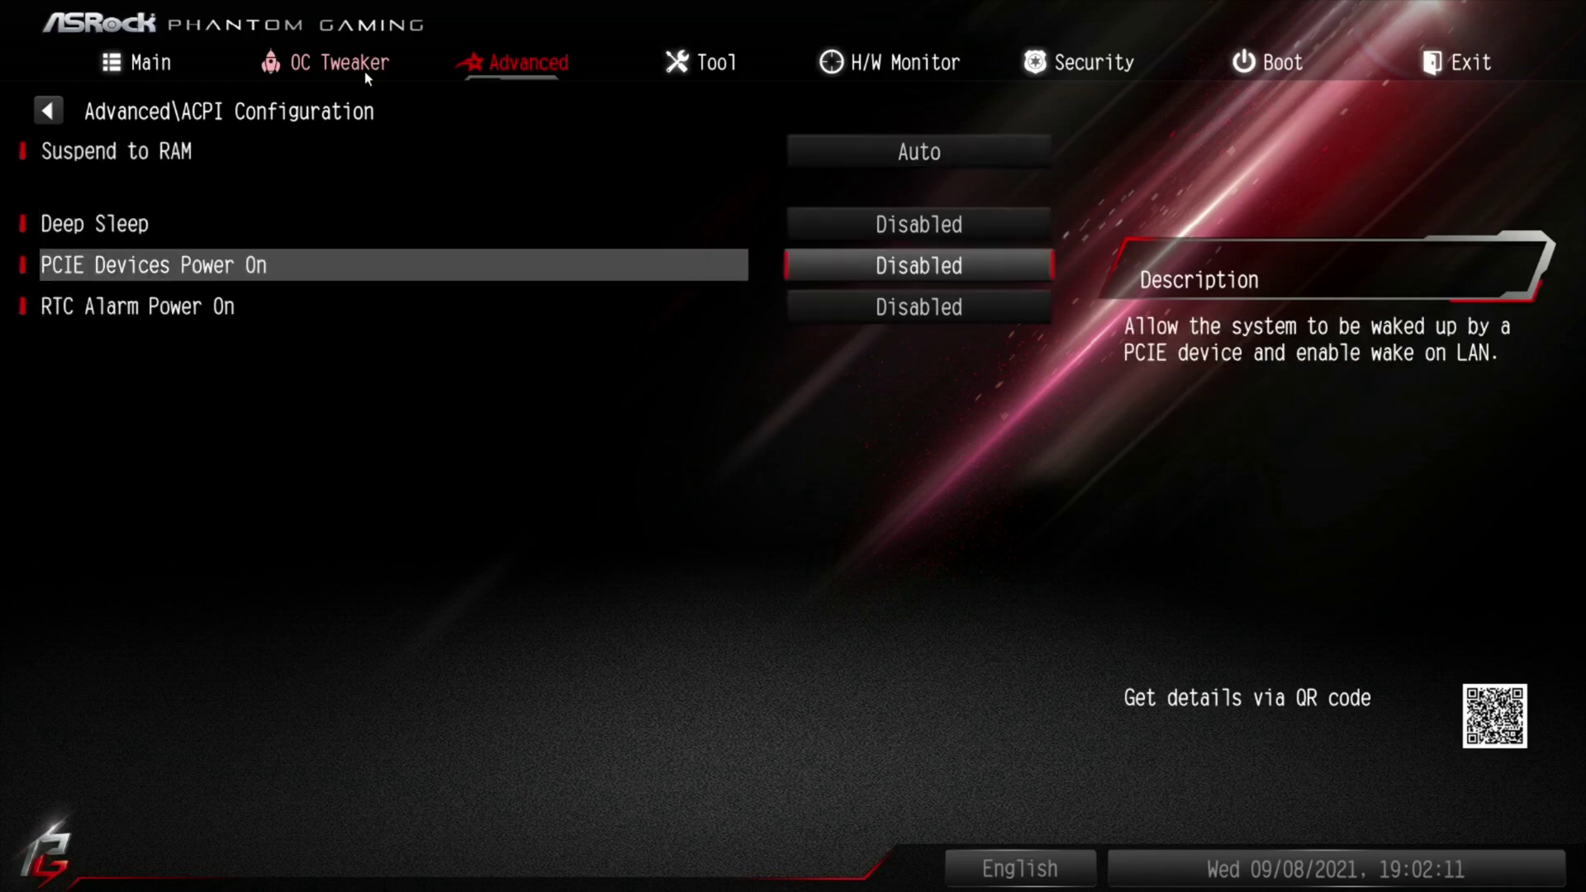
key("Up")
key("Down")
key("Down")
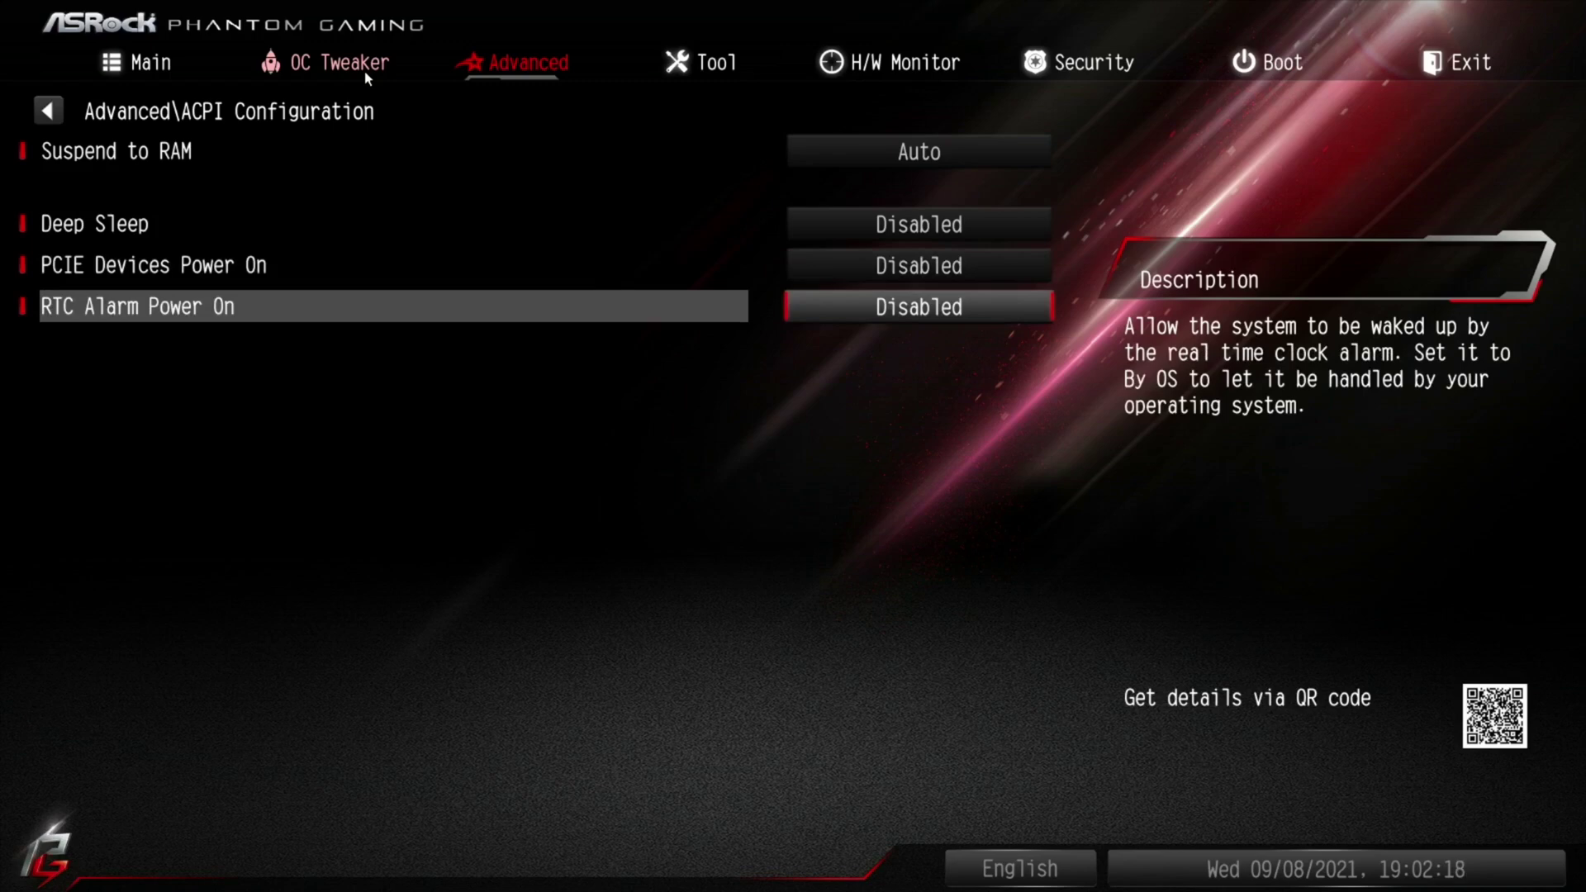
key("Escape")
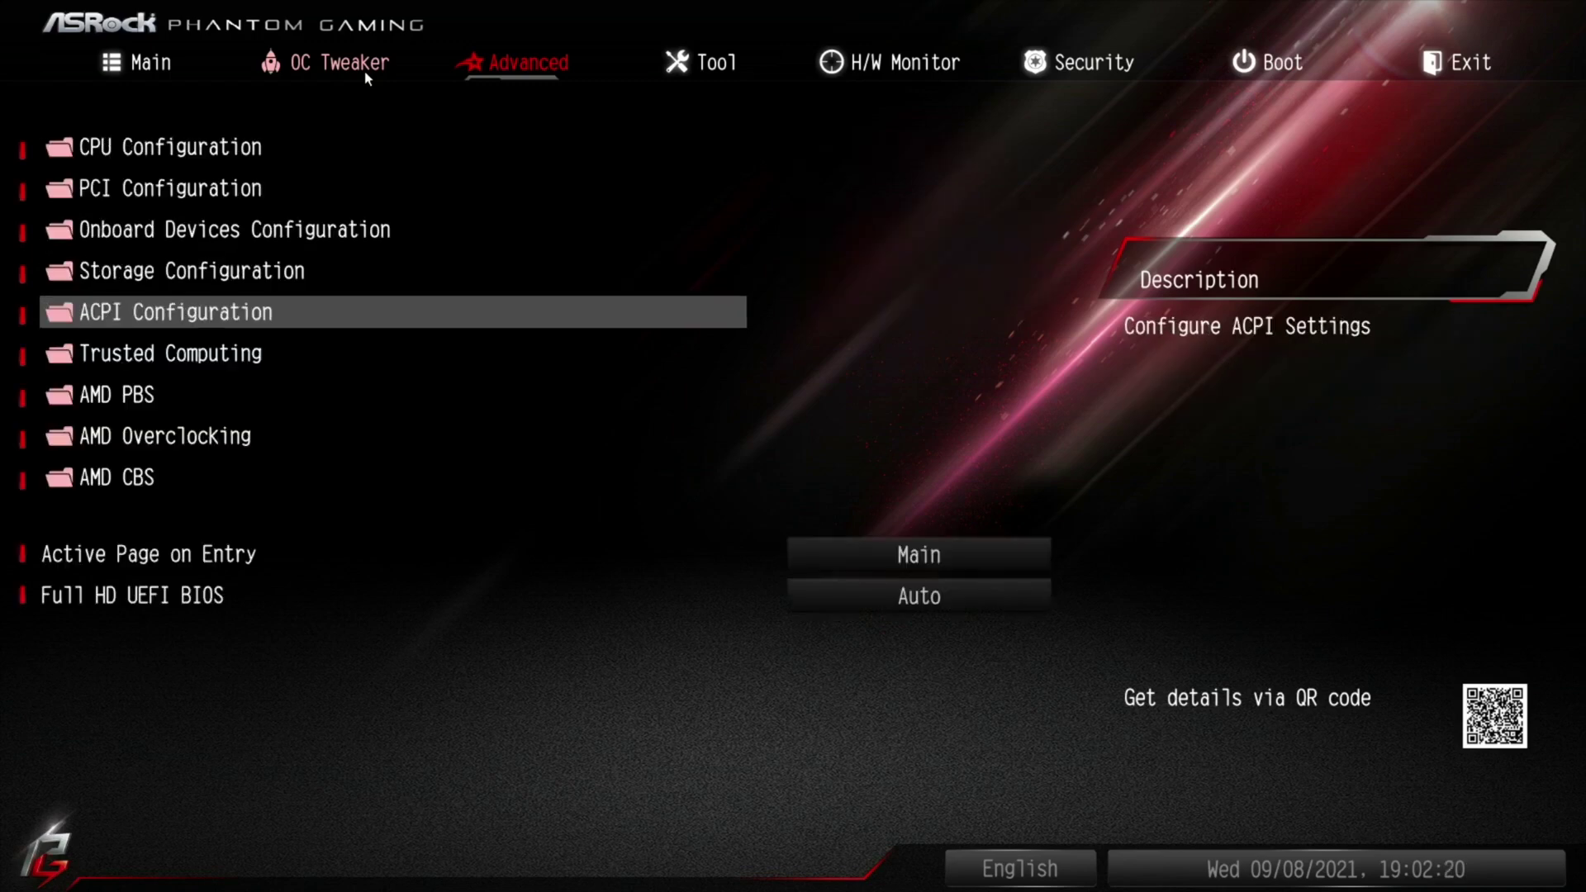
key("Down")
key("Return")
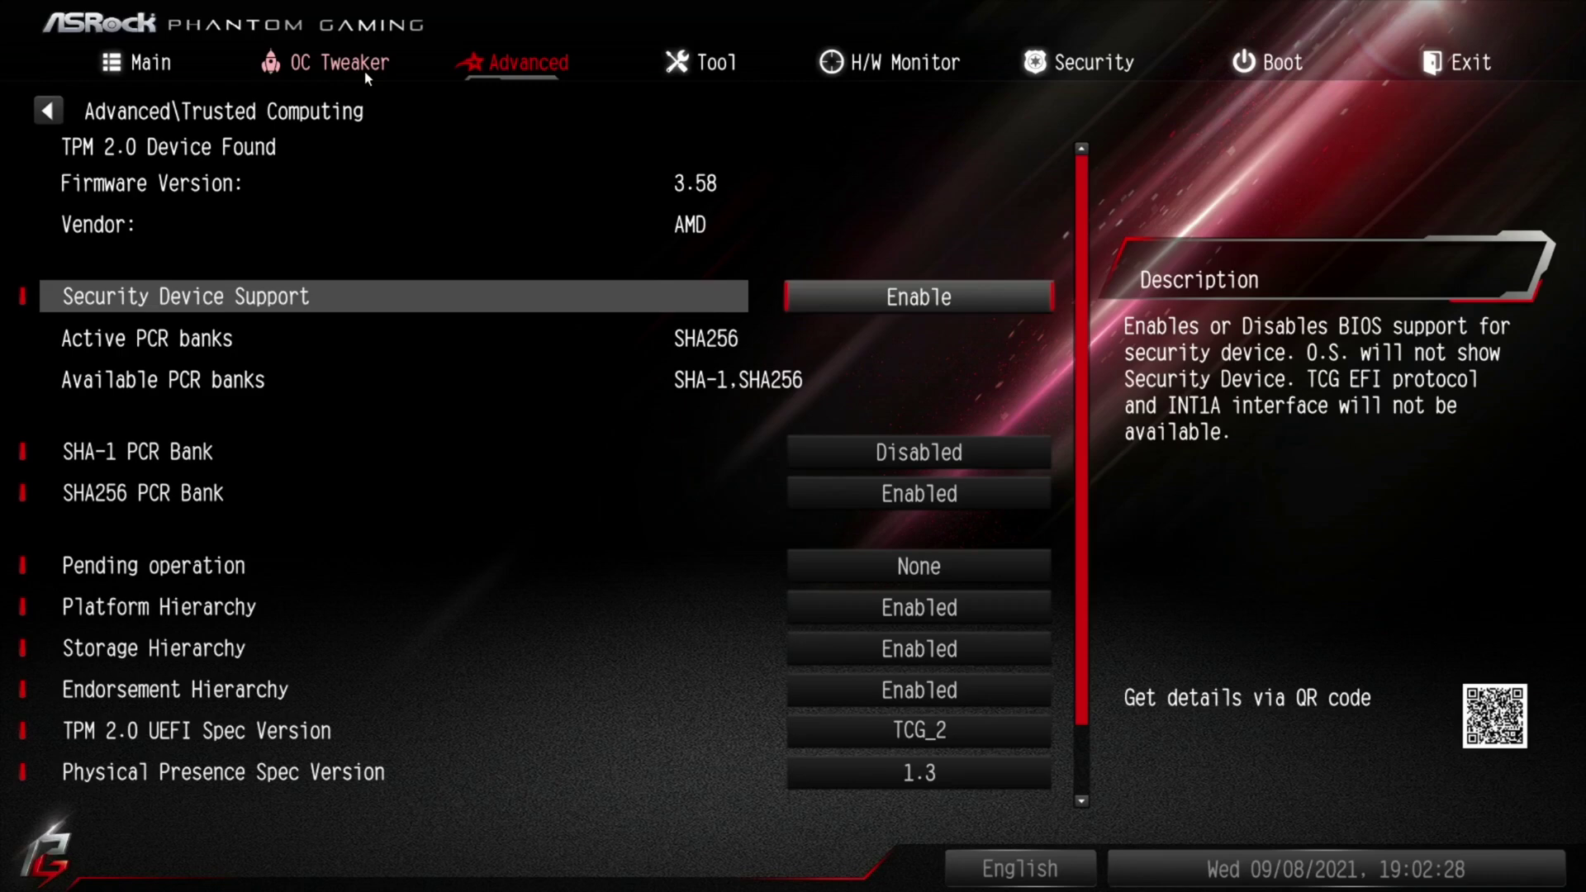
Step: Scan the TPM settings down to Device Select, then go back to the Advanced list at AMD PBS
key("Down")
key("Down")
key("Down")
key("Down")
key("Down")
key("Down")
key("Down")
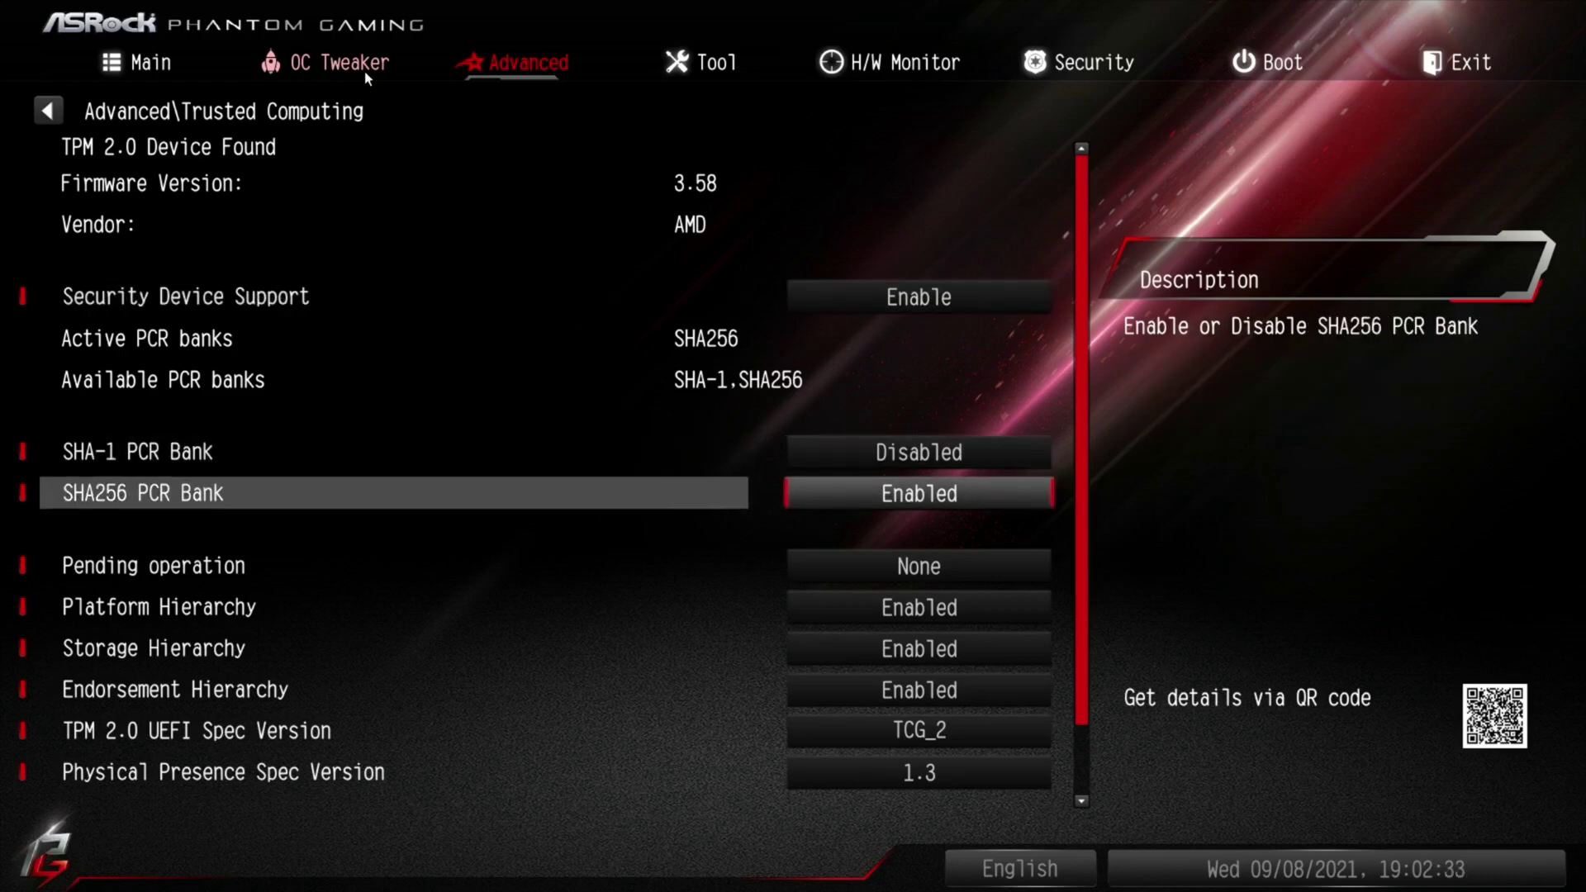
key("Down")
key("Down")
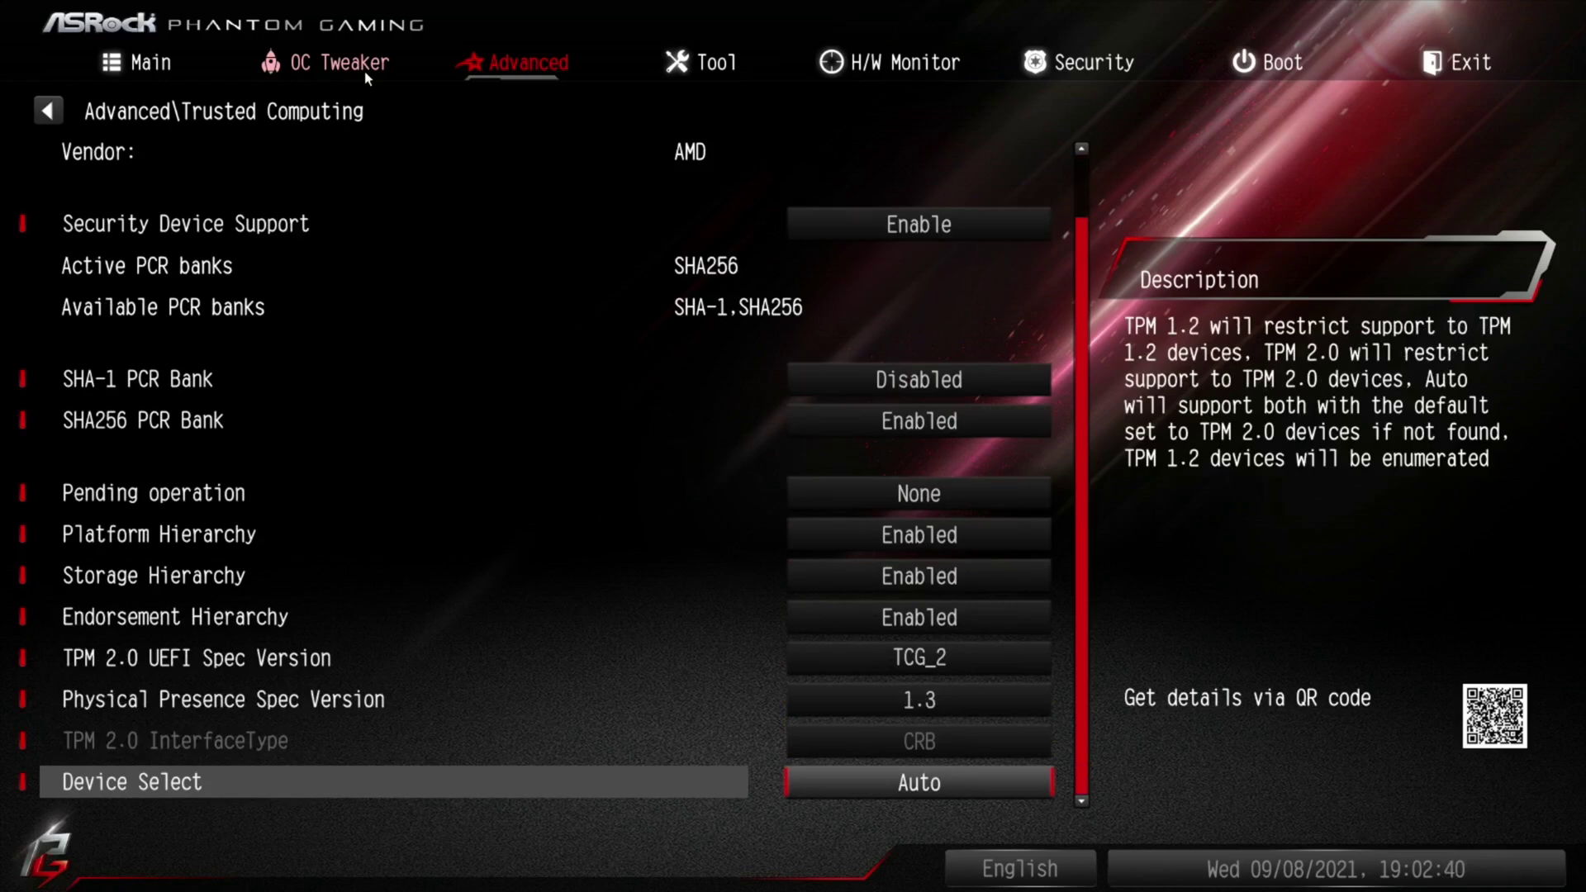
key("Escape")
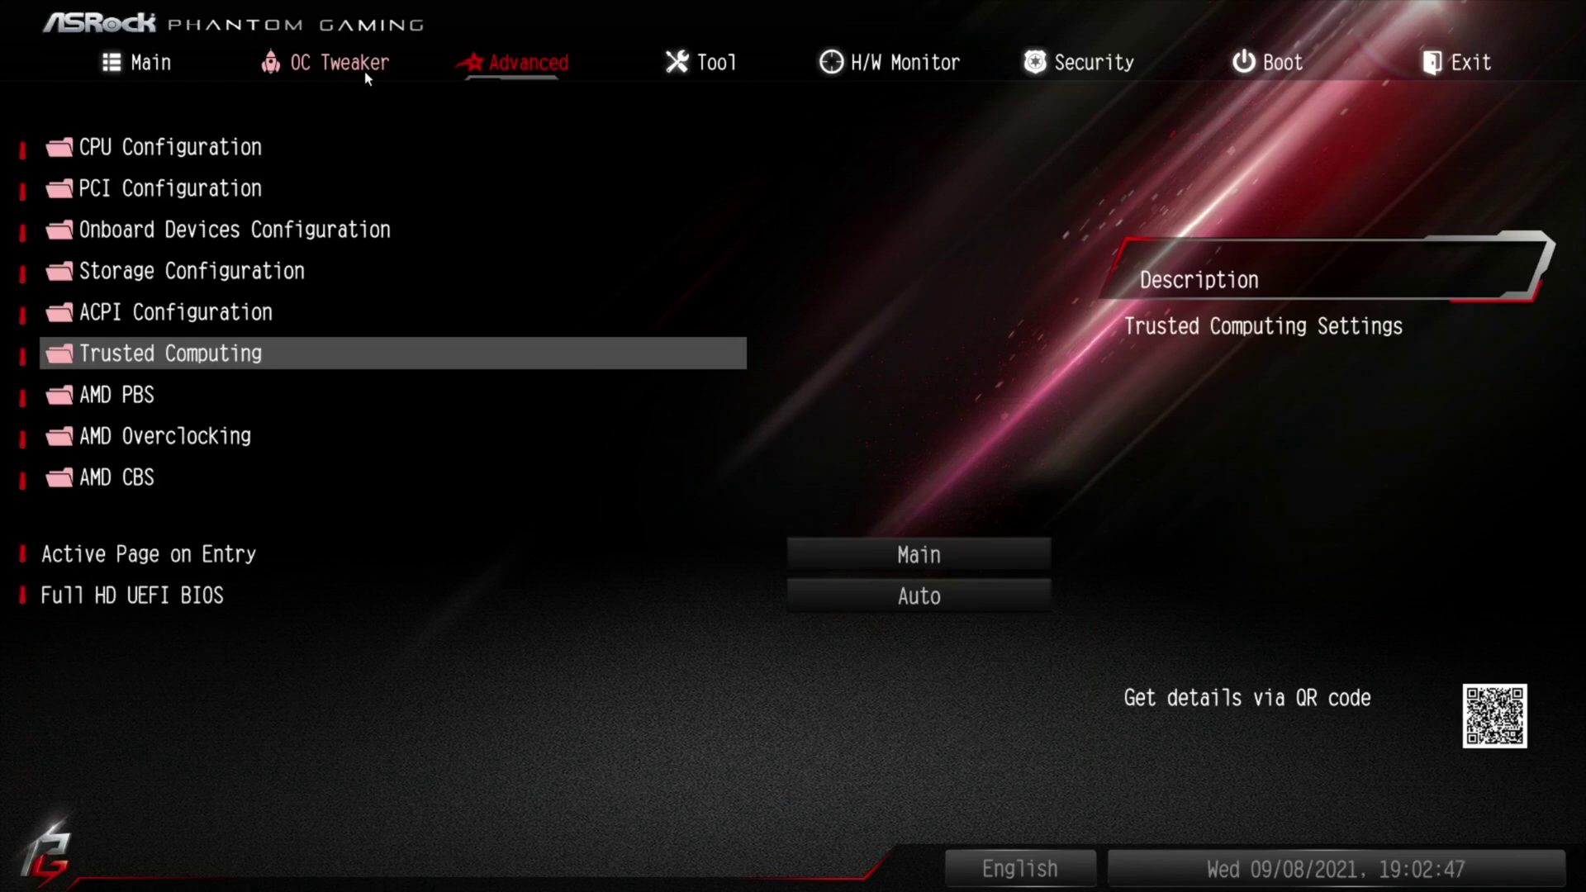
key("Down")
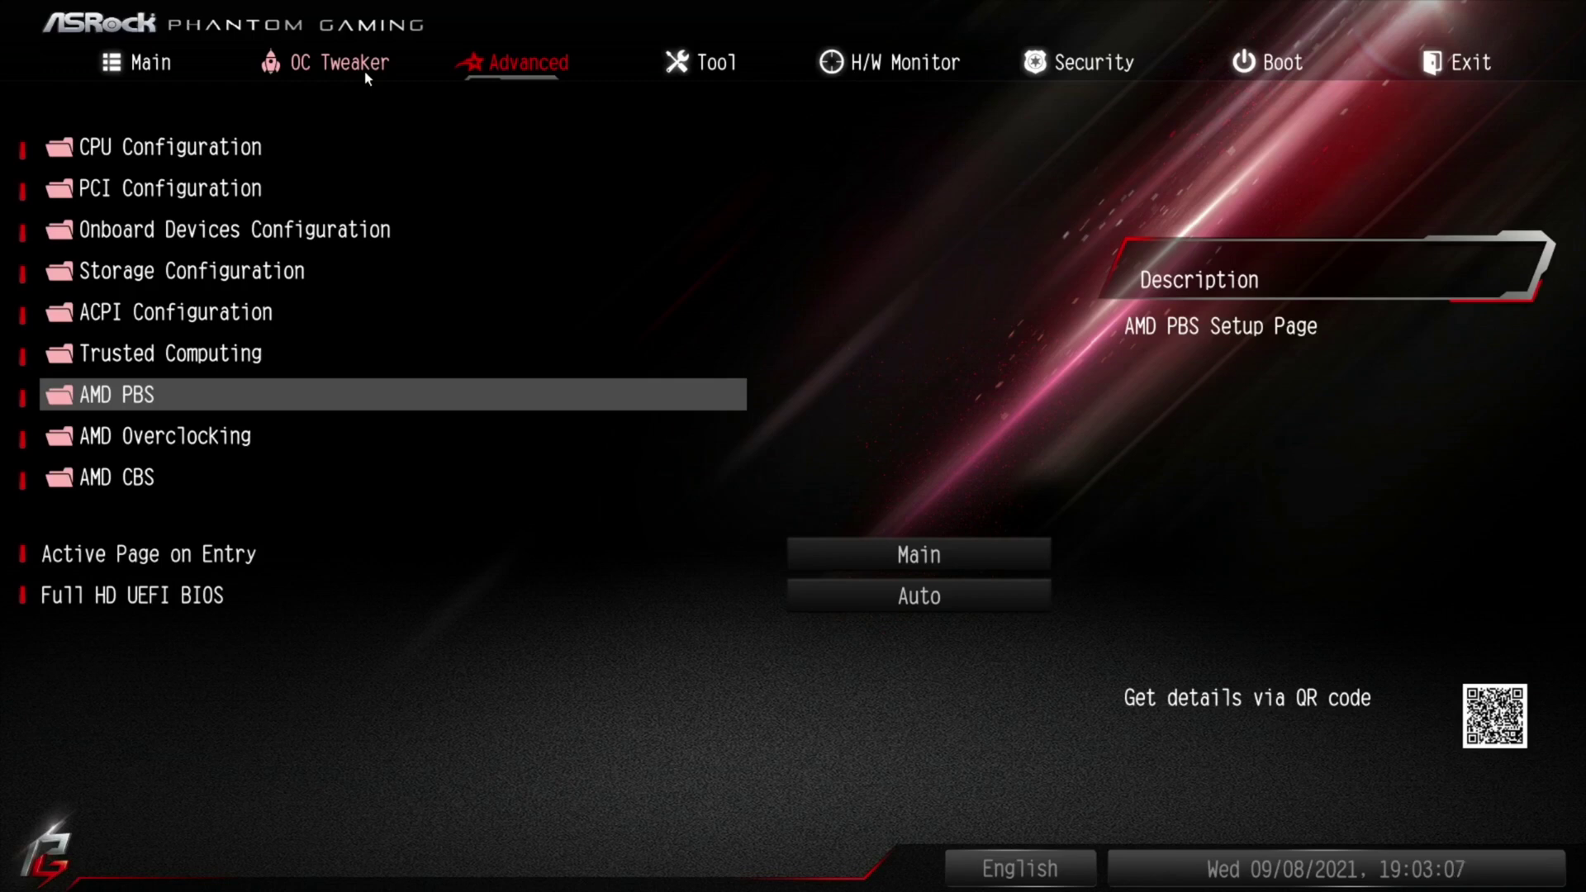
Step: Open AMD PBS, scroll through the AMD Firmware Version list, then return to AMD PBS
key("Return")
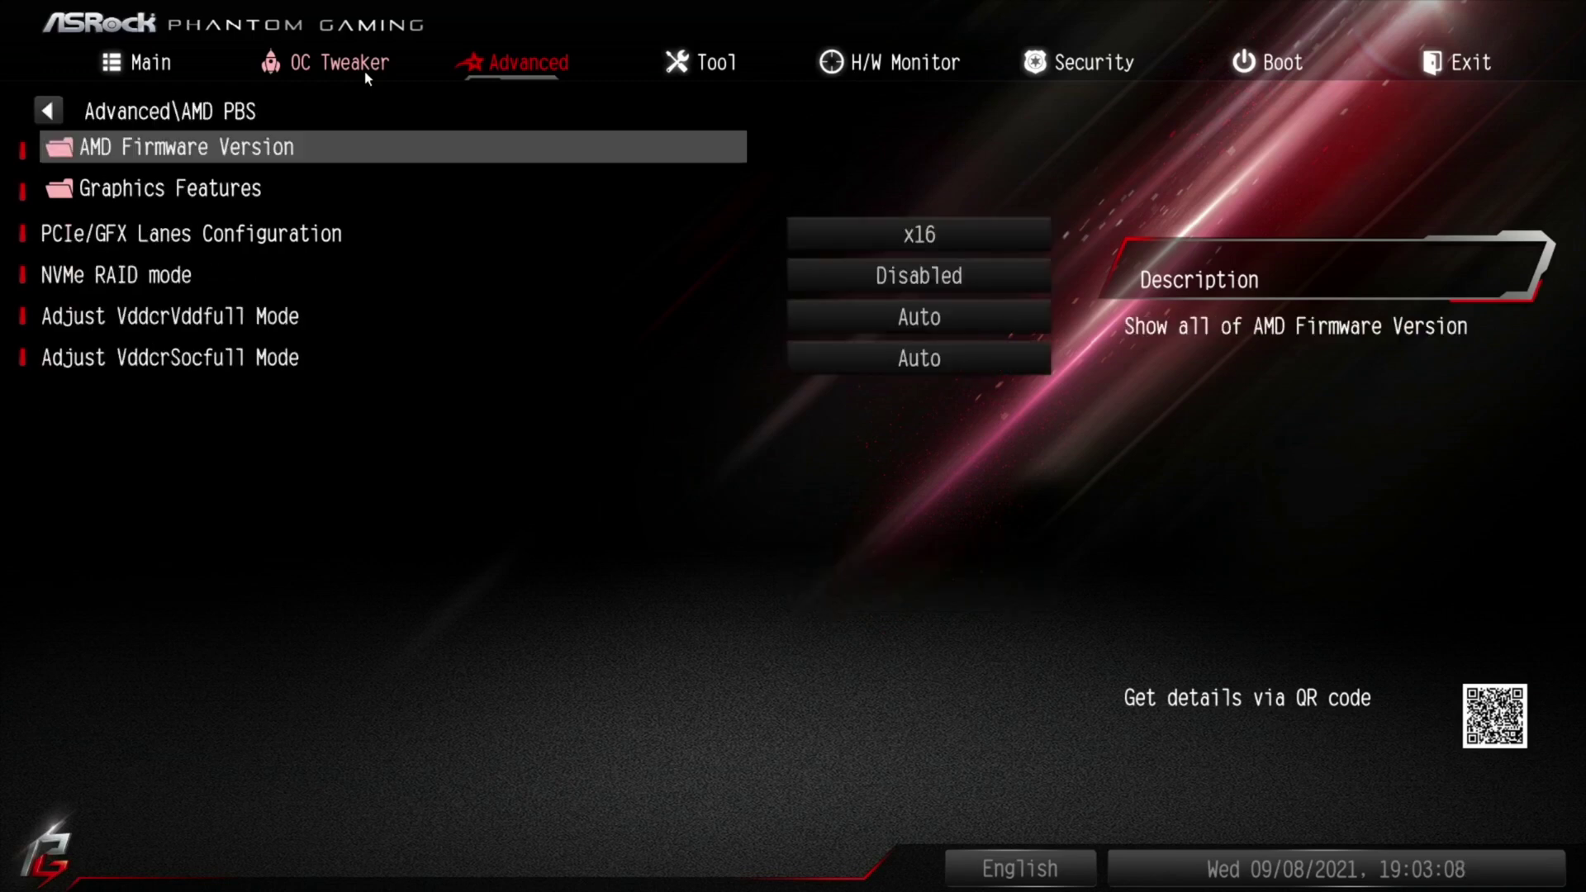
key("Return")
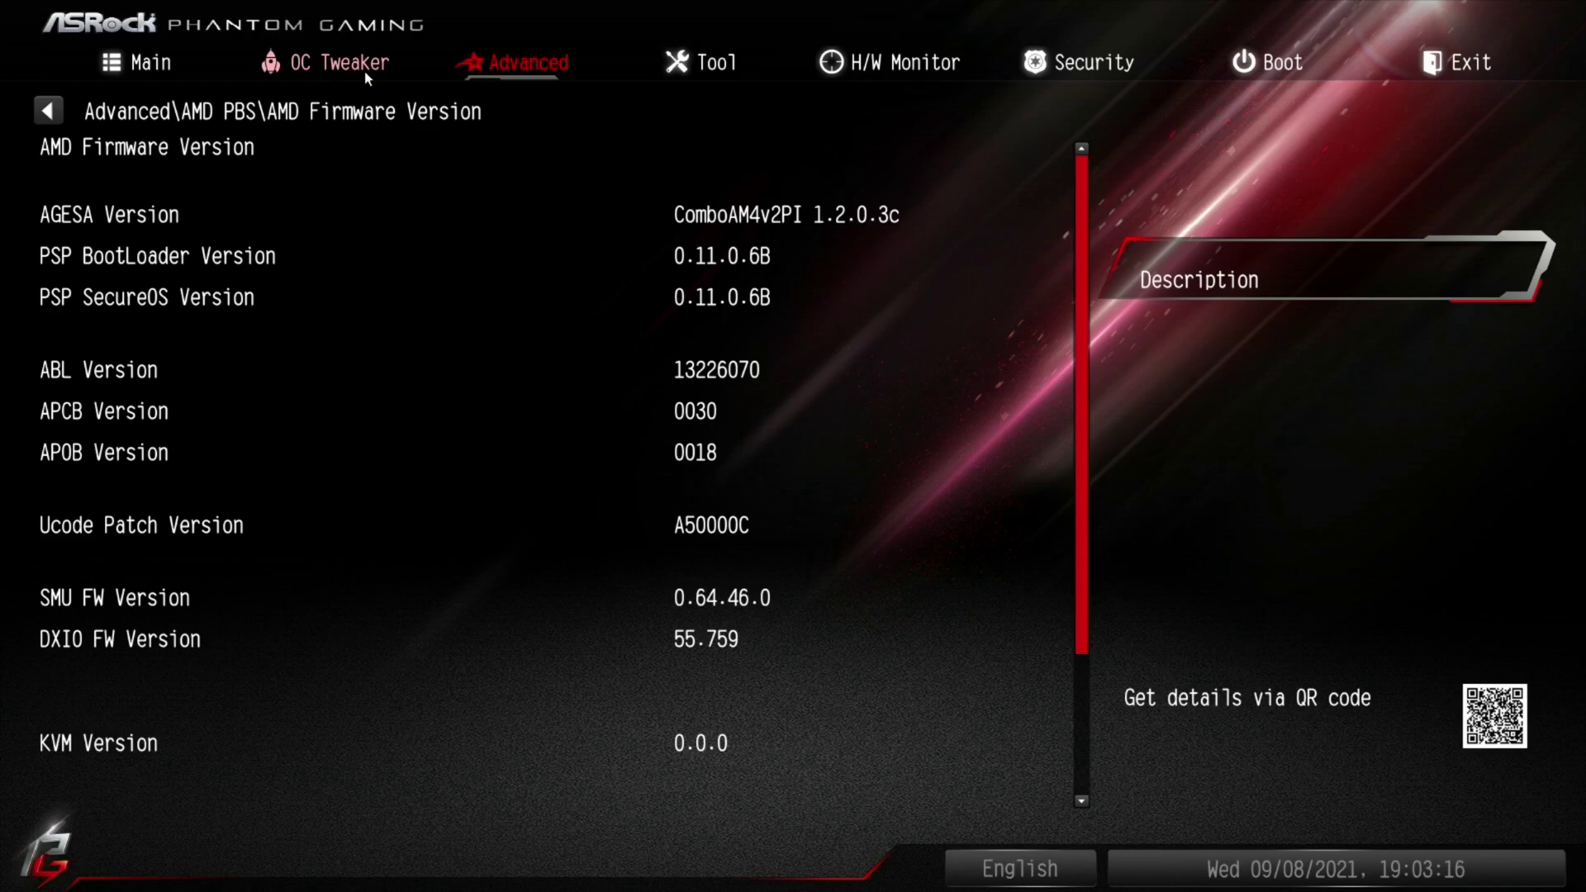
scroll(366, 79, "down", 4)
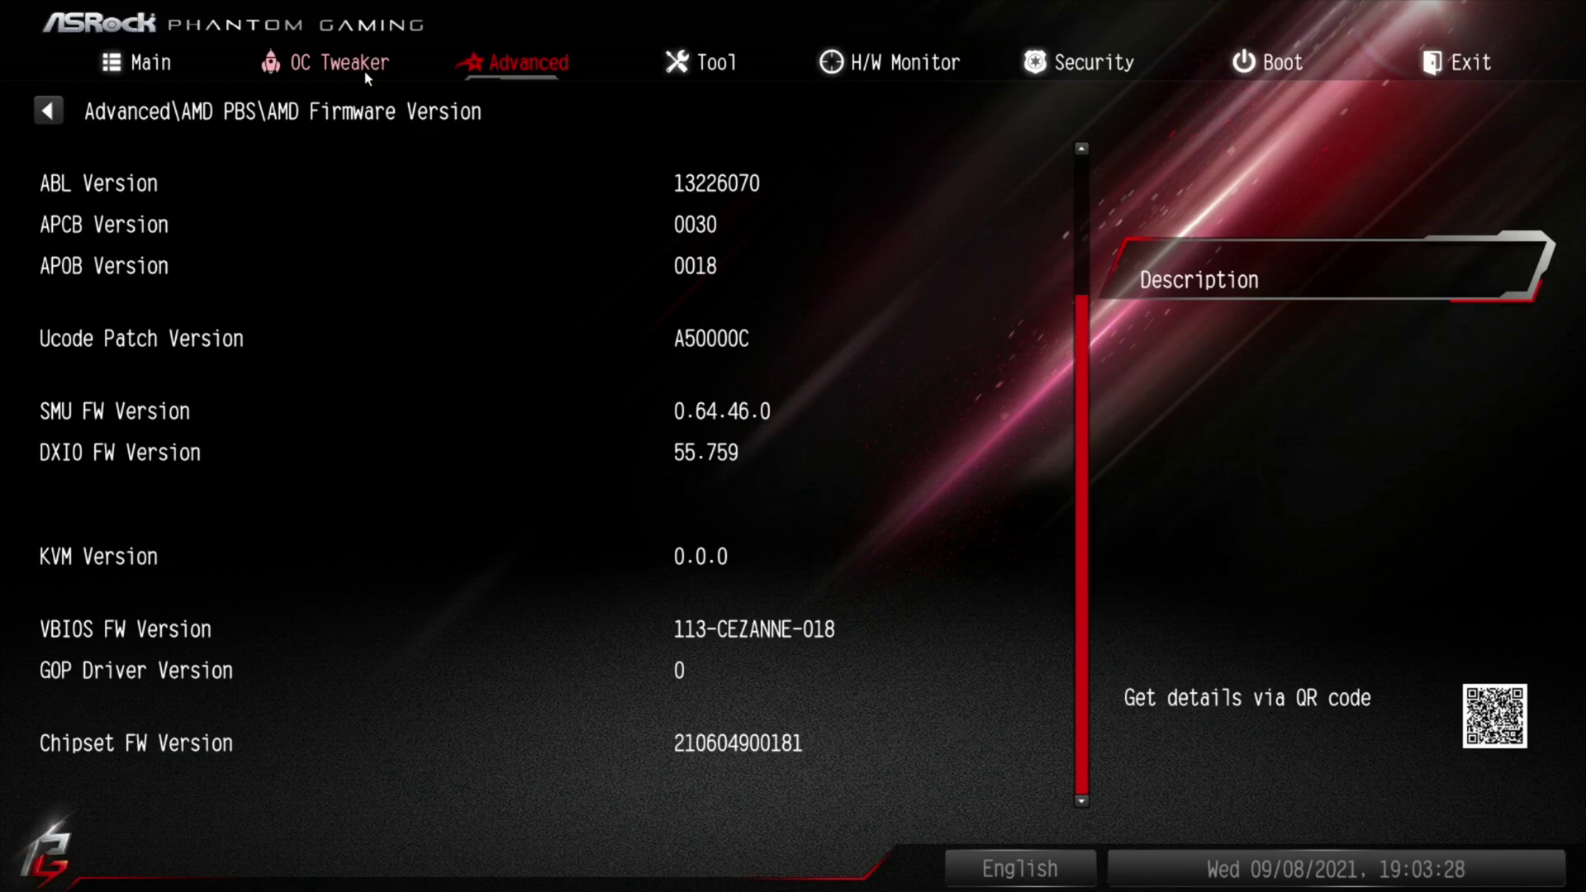
key("Escape")
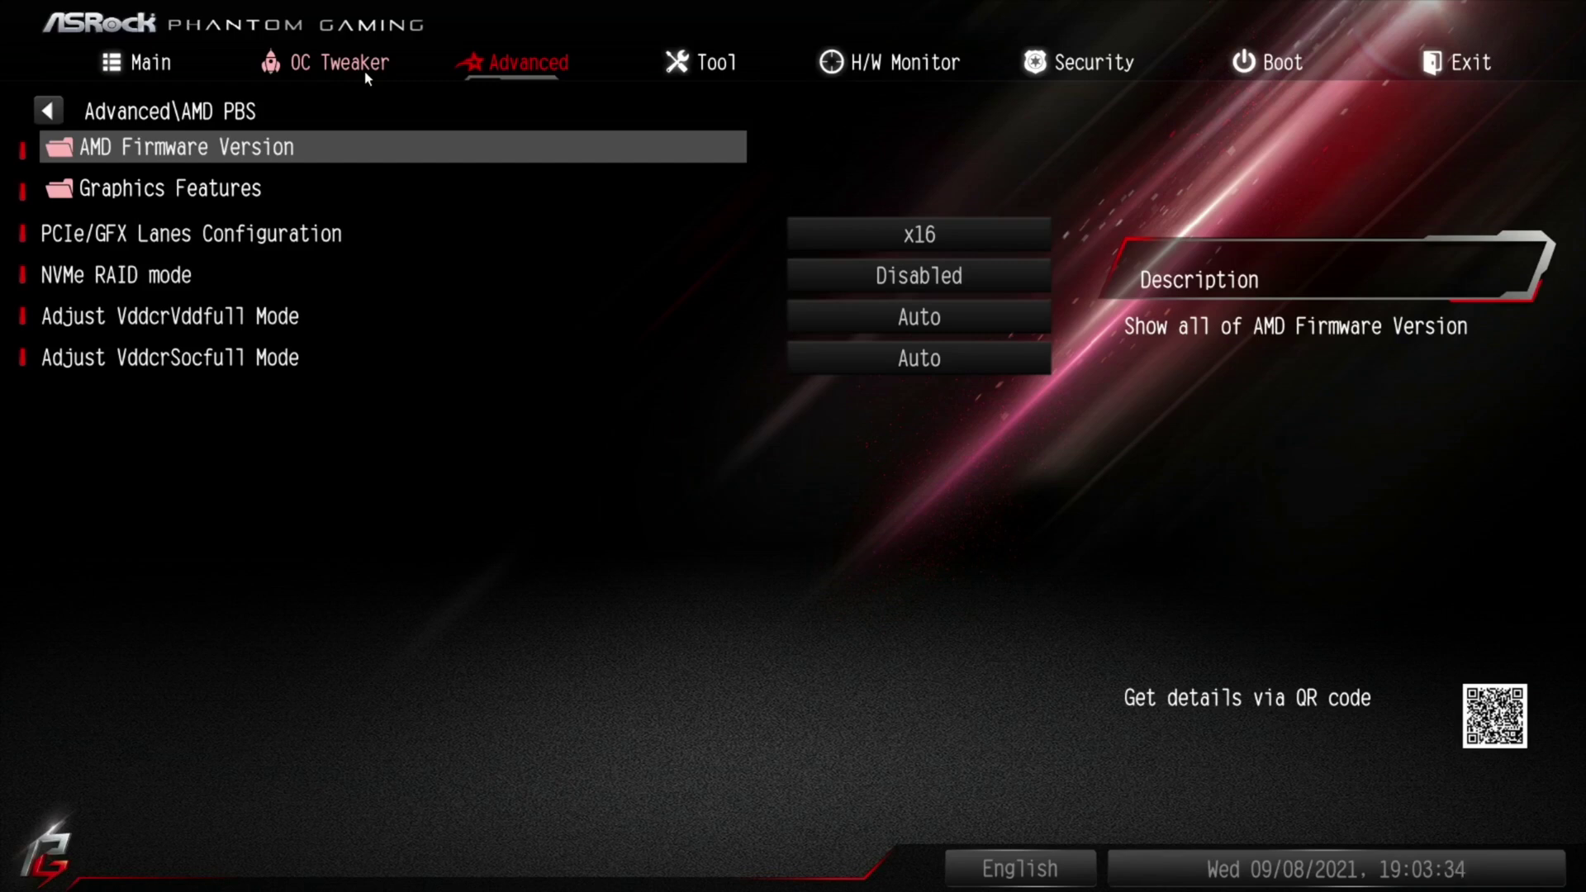
Step: Check that Graphics Features' Primary Video Adaptor stays on Ext Graphics (PEG), then return to AMD PBS
key("Down")
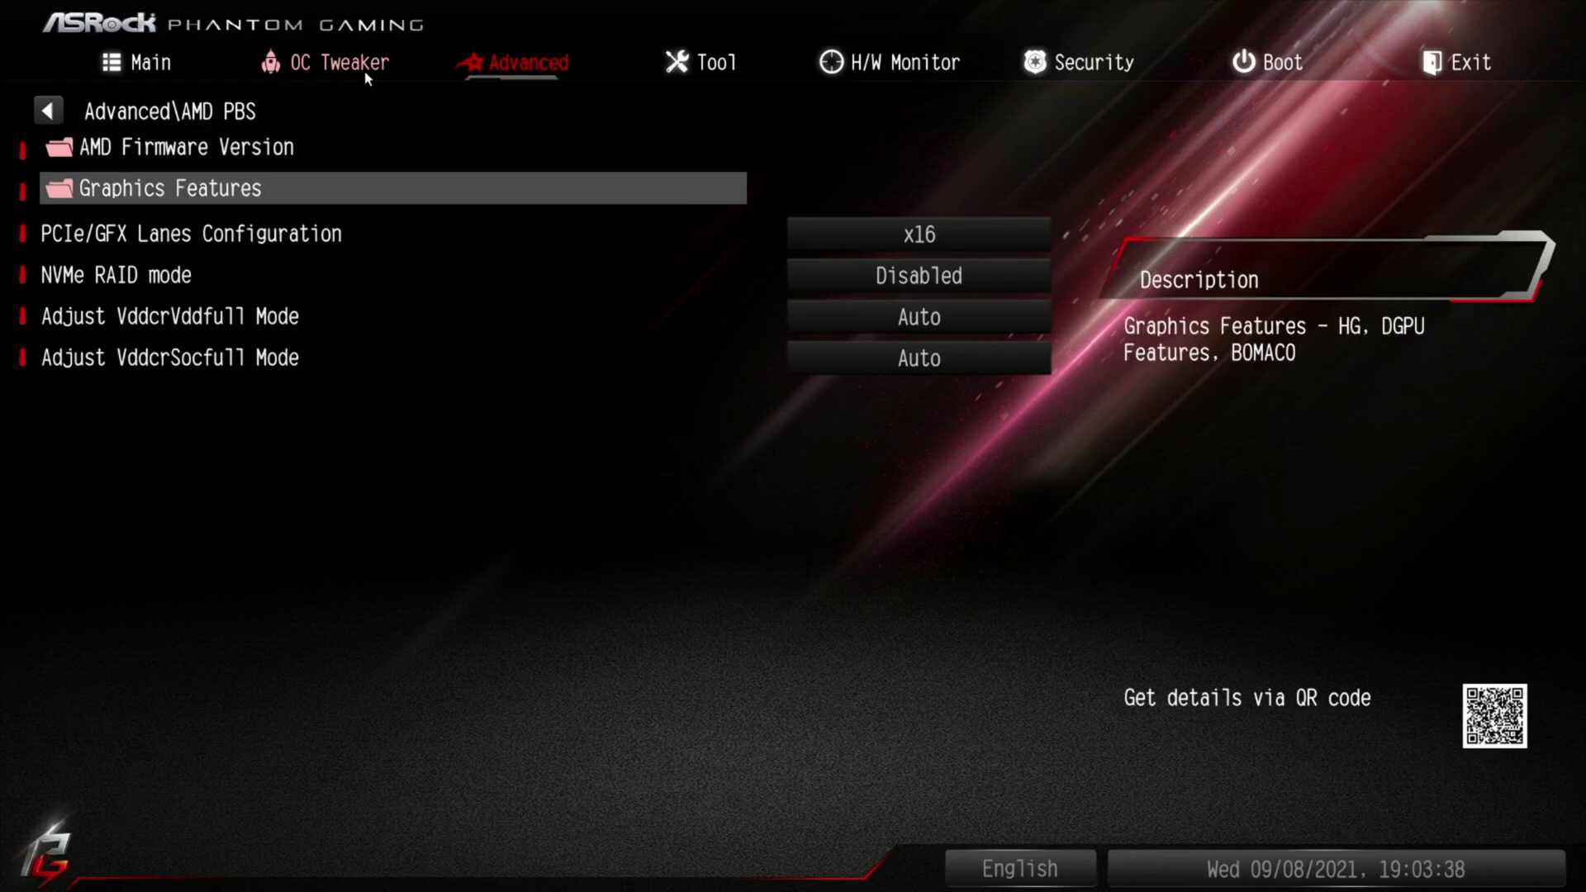
key("Return")
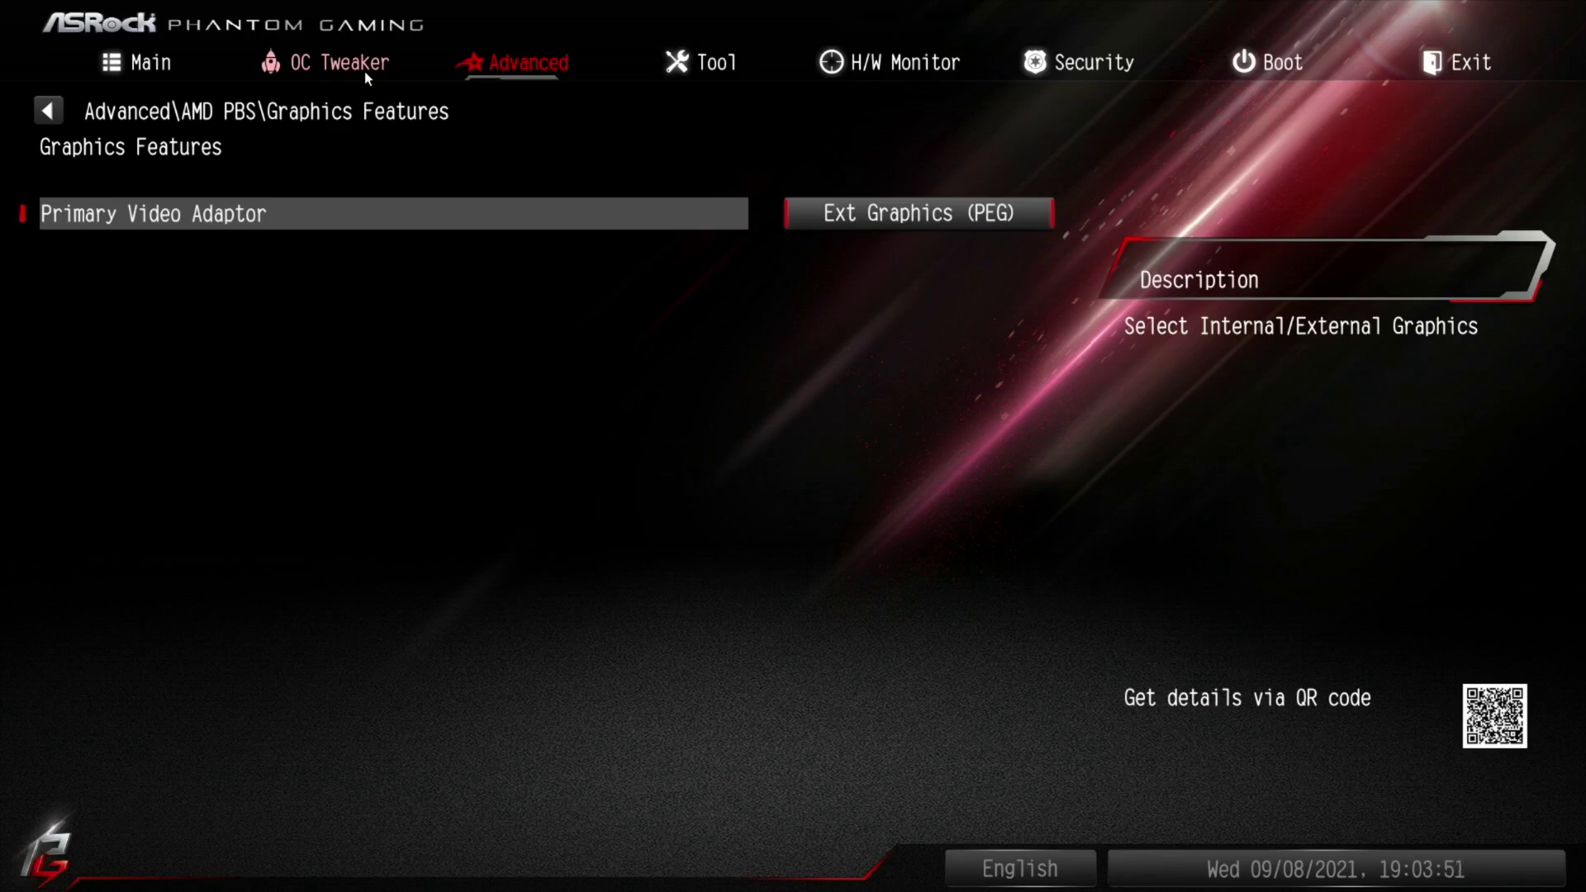
key("Right")
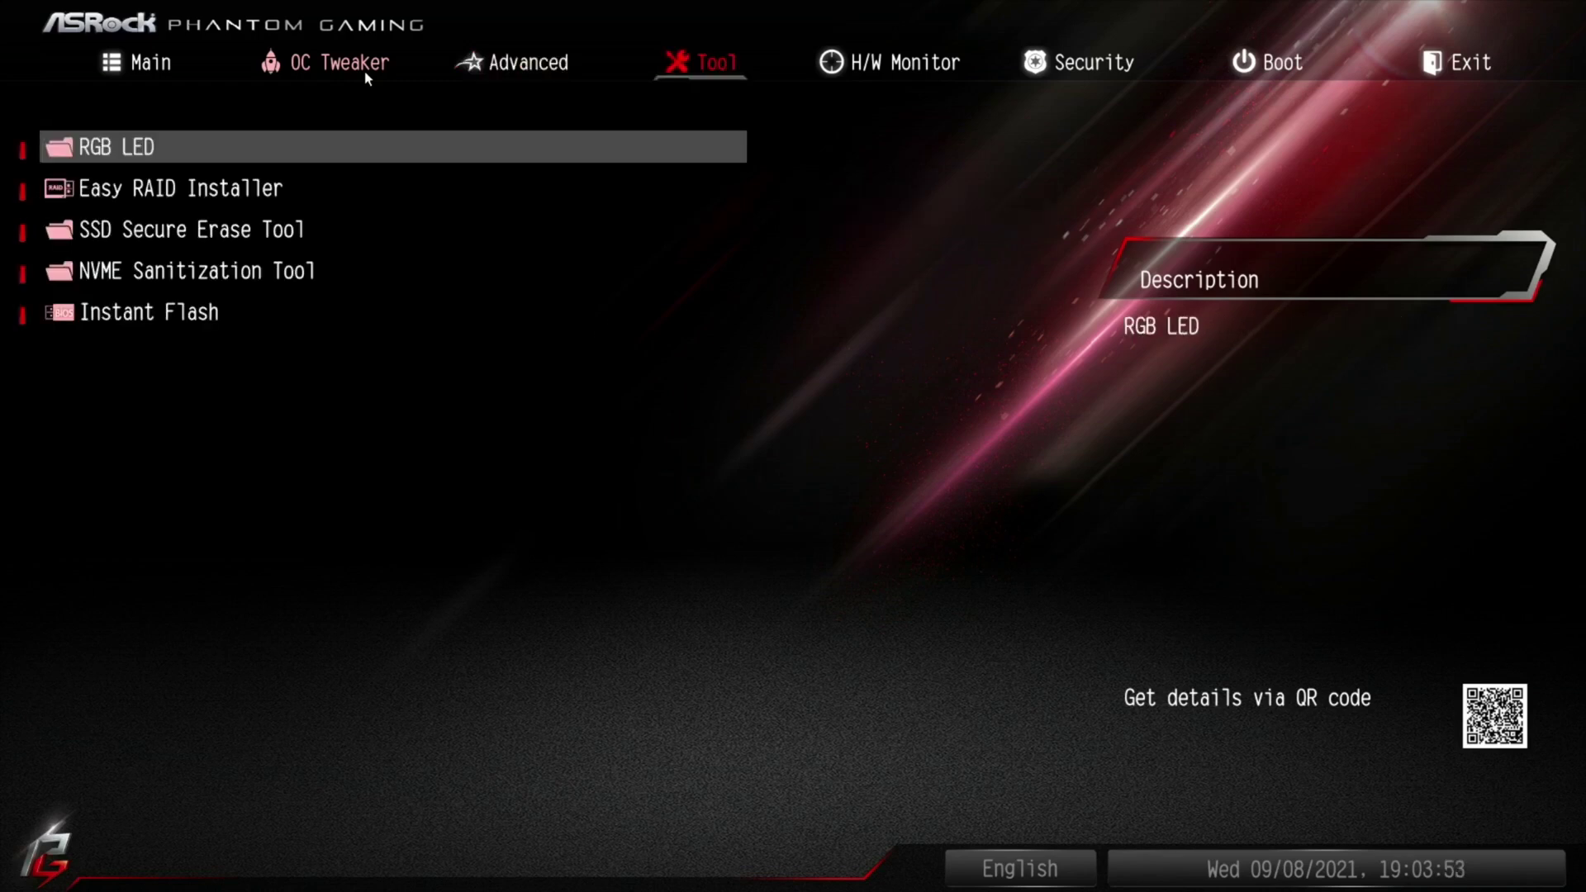
key("Left")
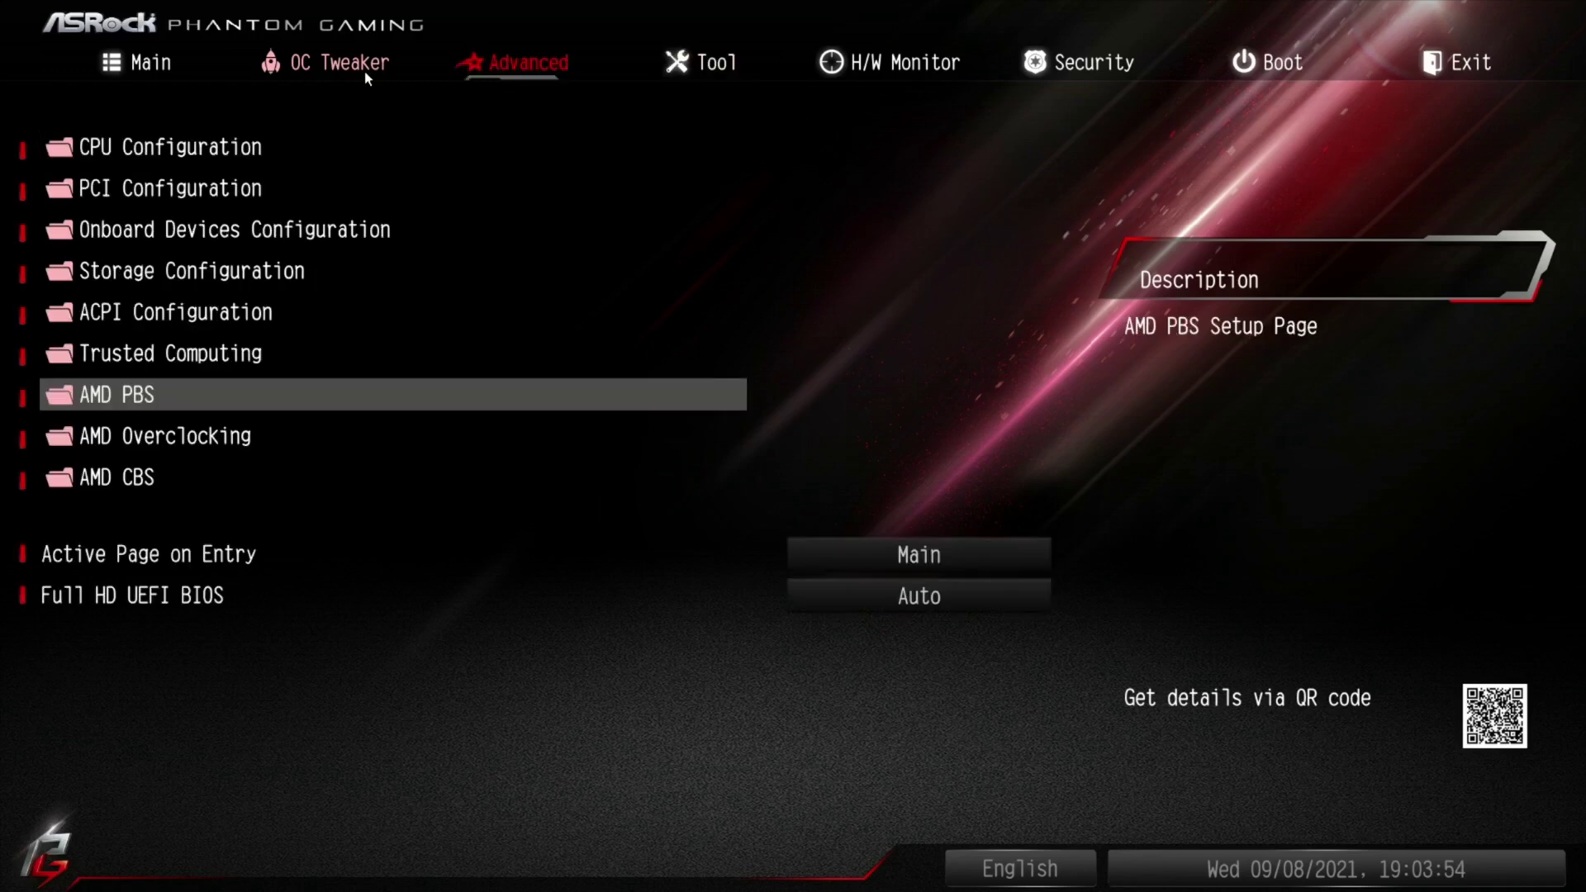
key("Return")
key("Down")
key("Return")
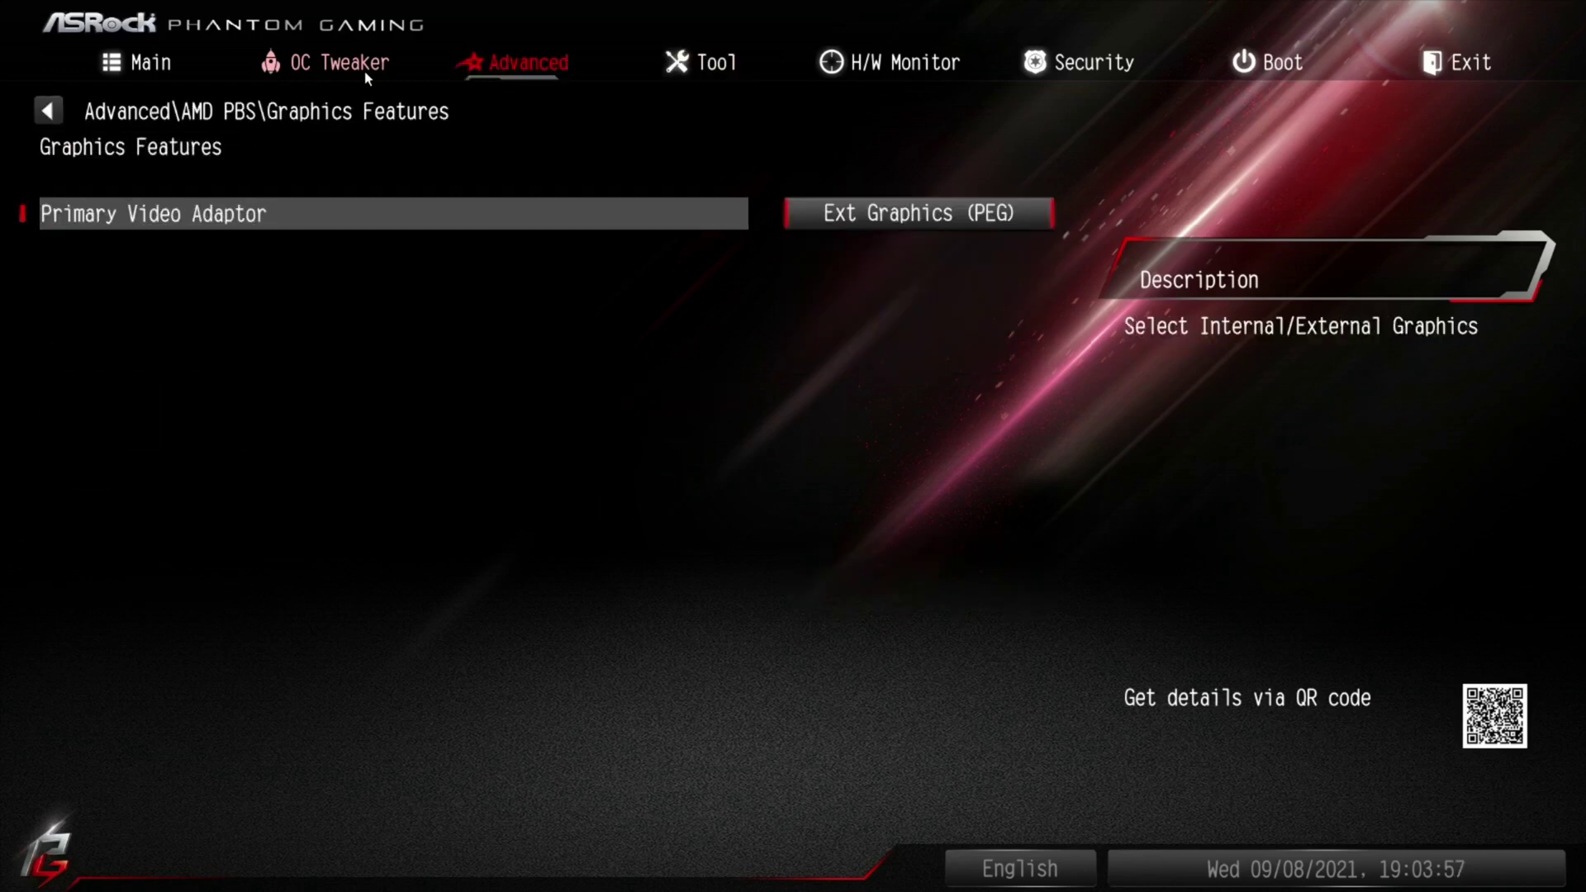
key("Return")
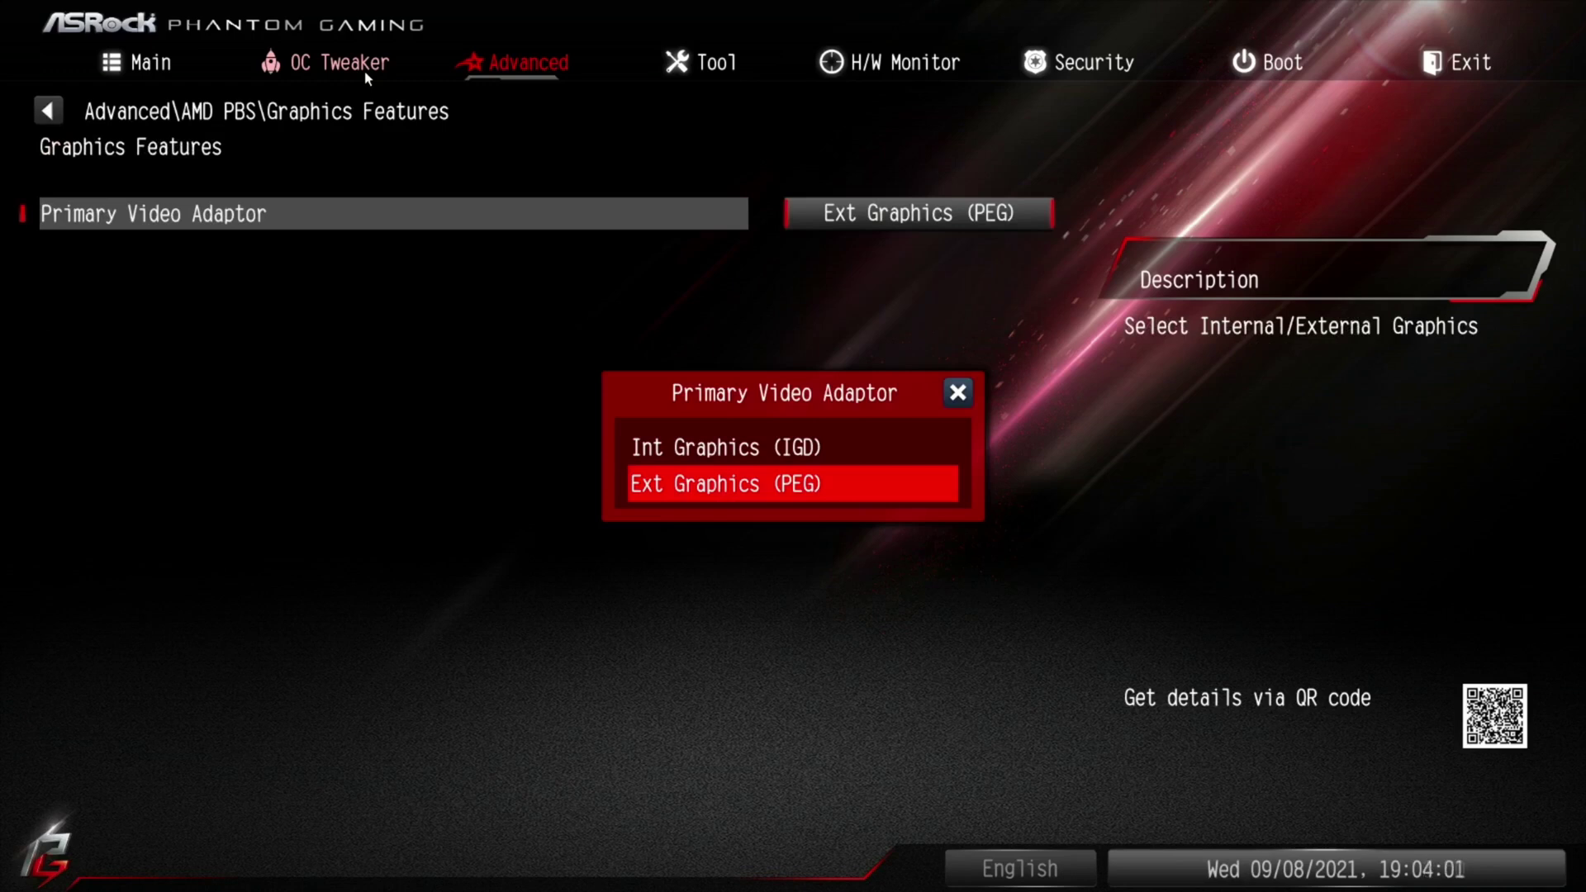
key("Escape")
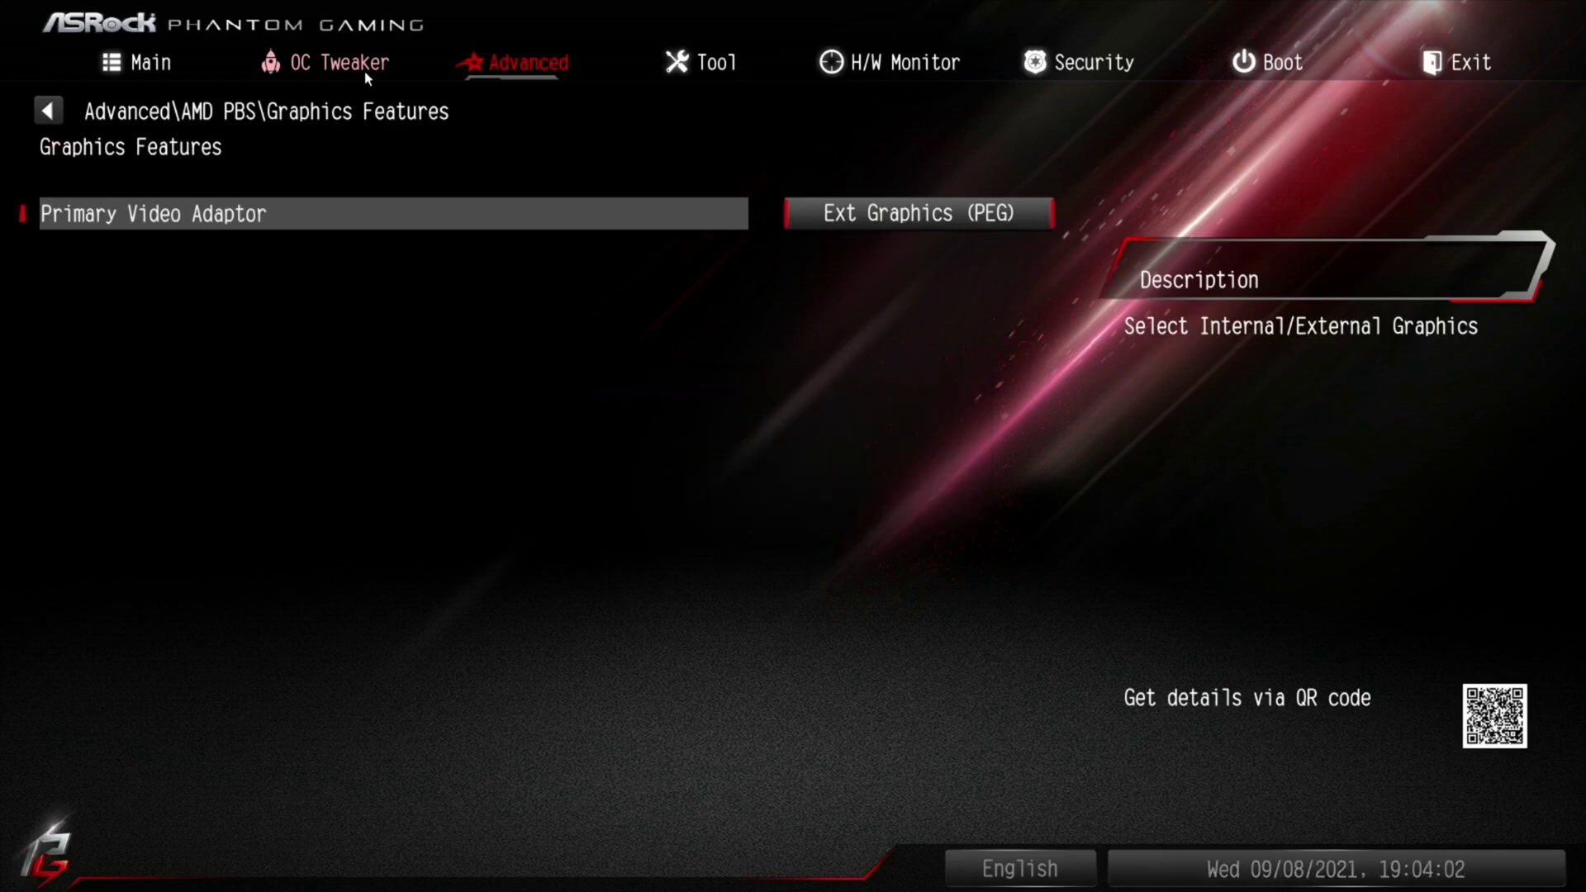
key("Escape")
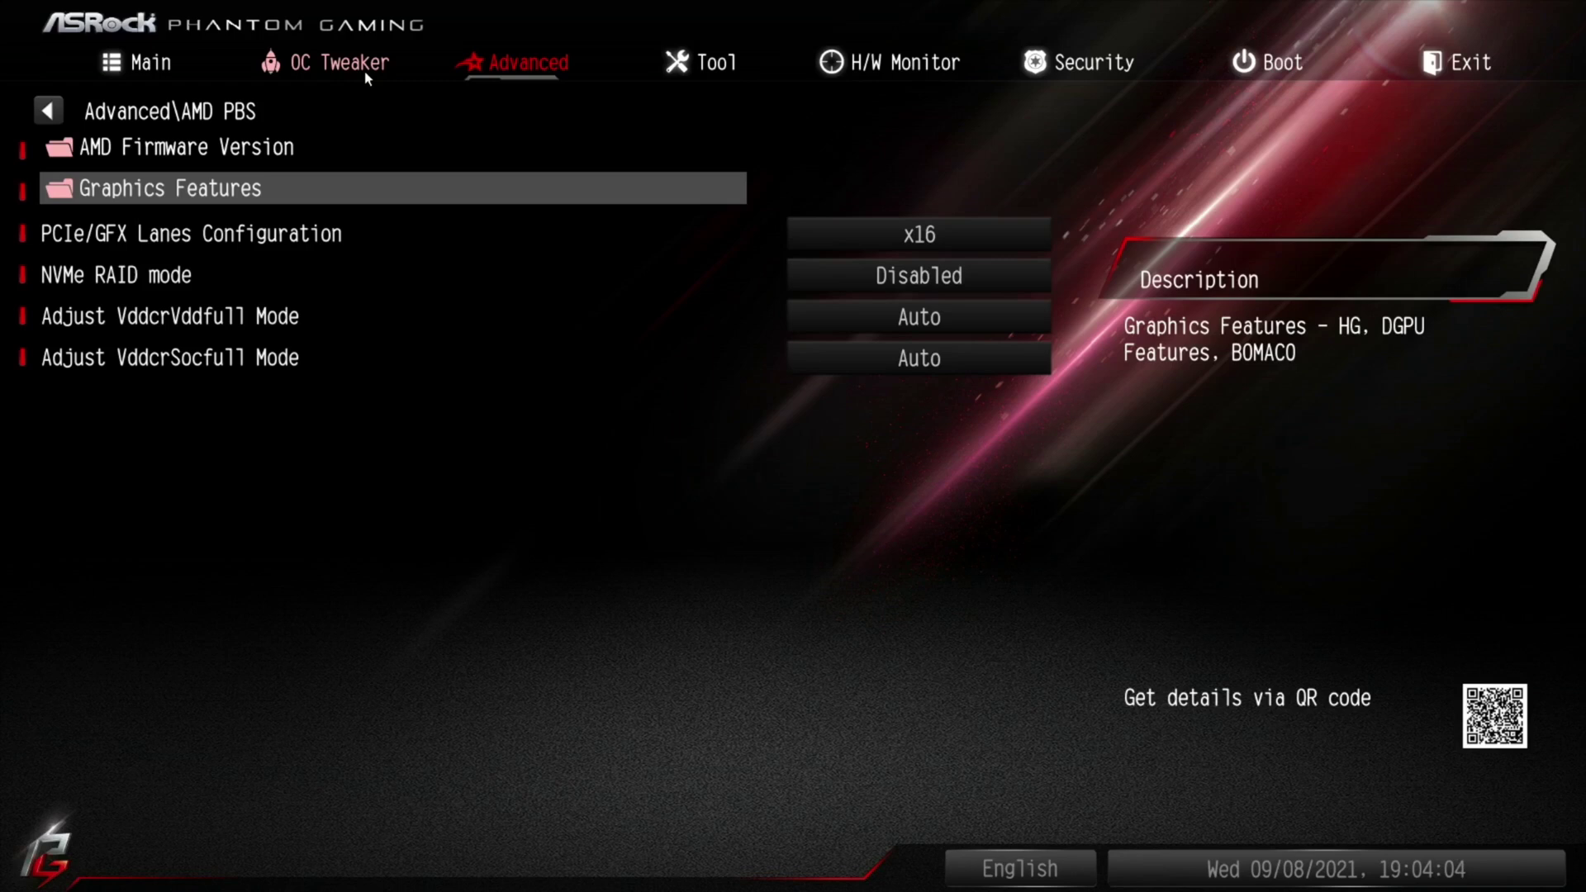
Step: Leave PCIe/GFX Lanes Configuration at its x16 setting
key("Down")
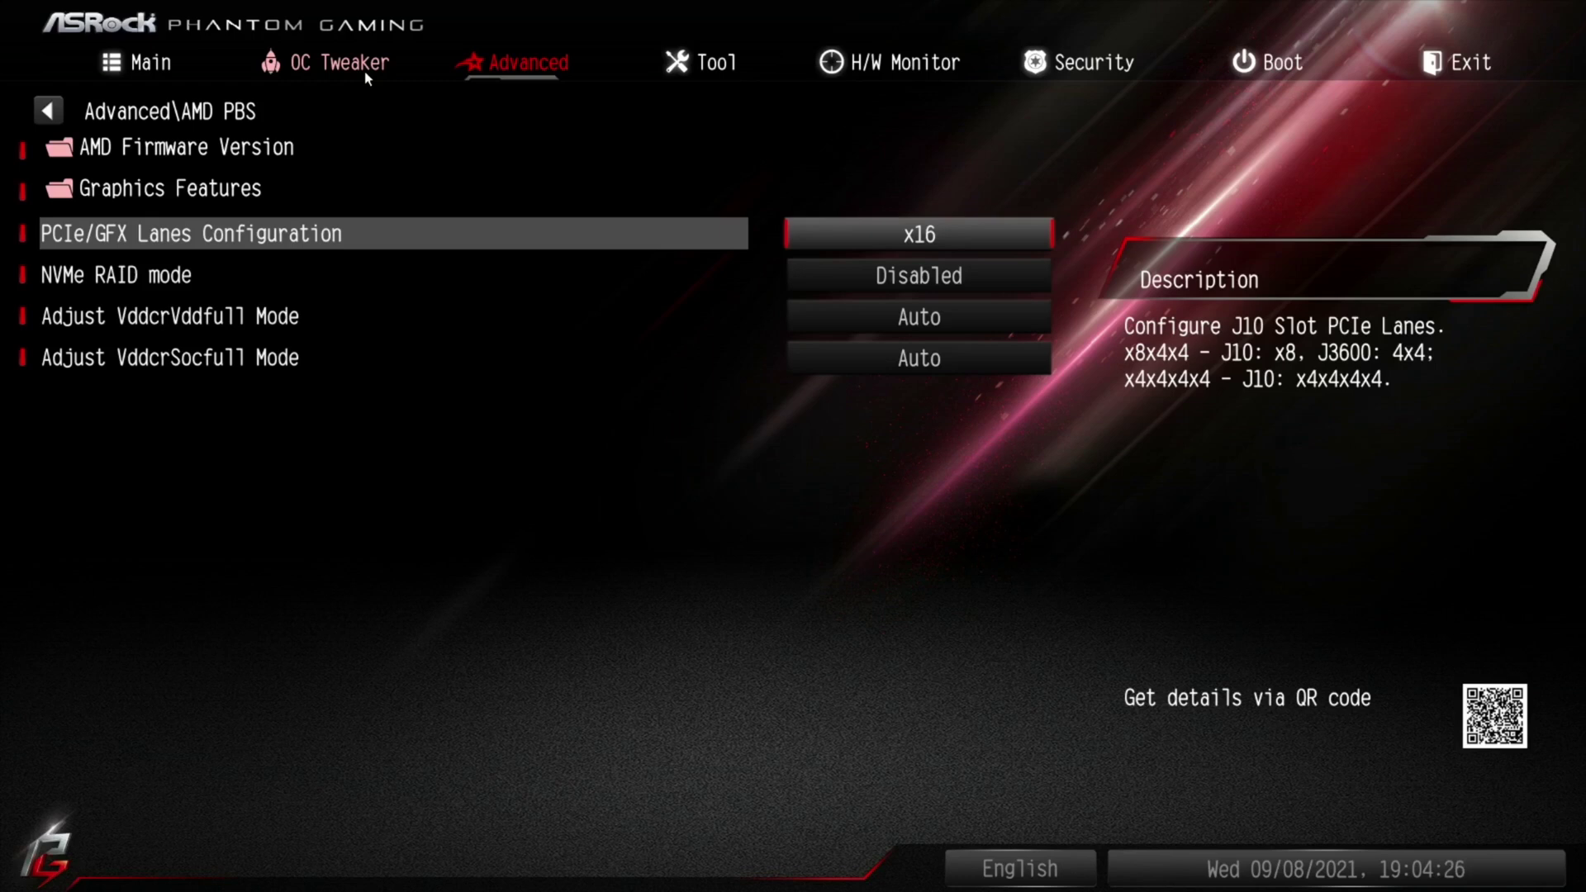
key("Return")
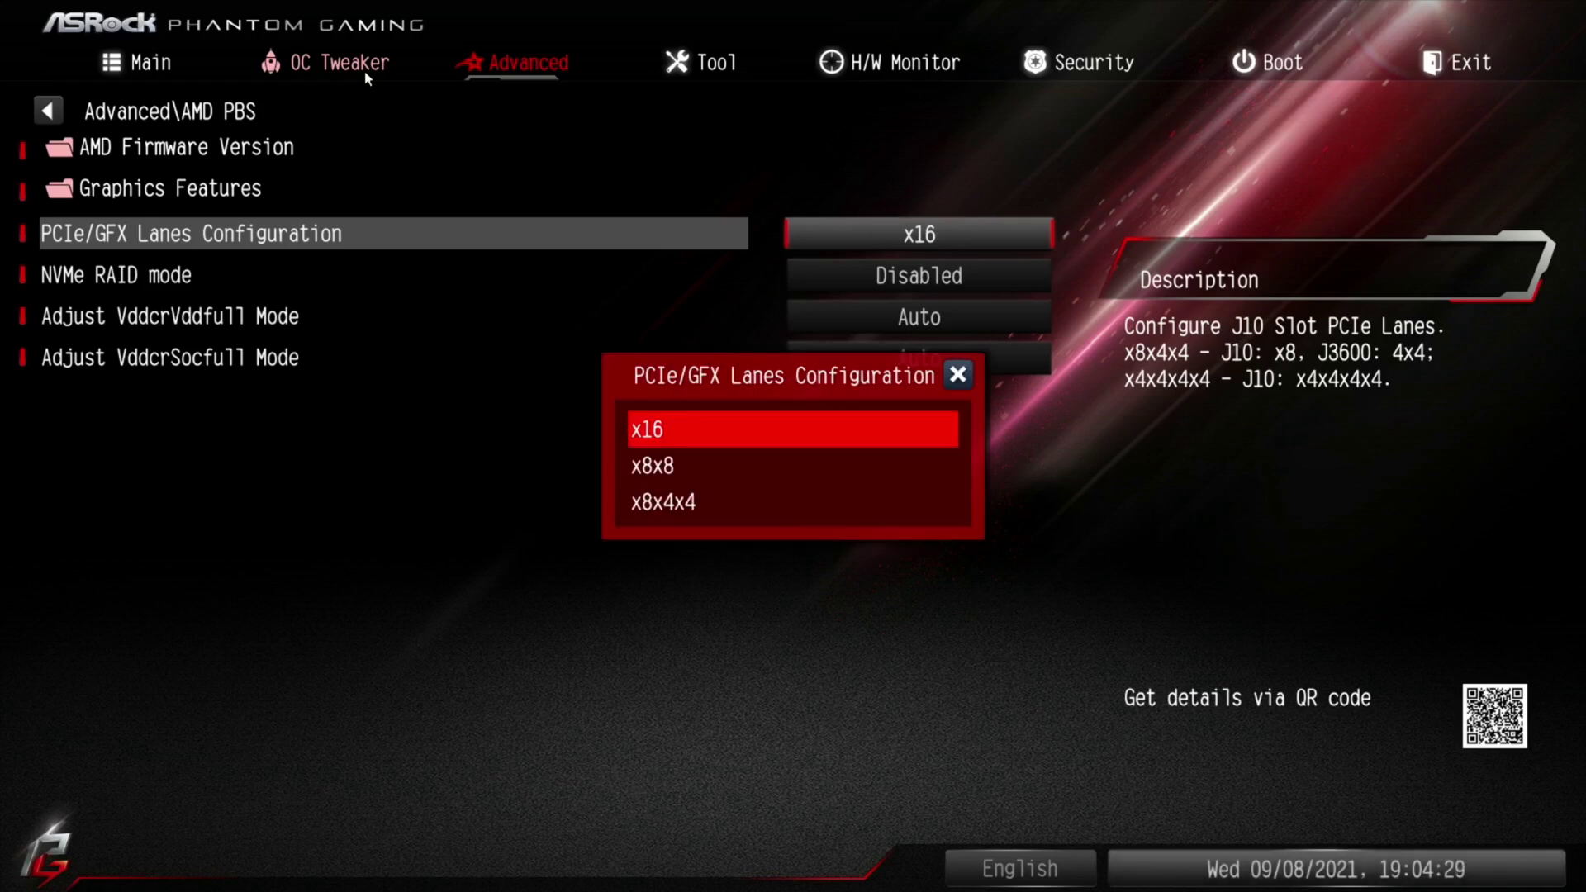
key("Escape")
Step: Keep Adjust VddcrVddfull Mode on Auto and return to the Advanced list
key("Down")
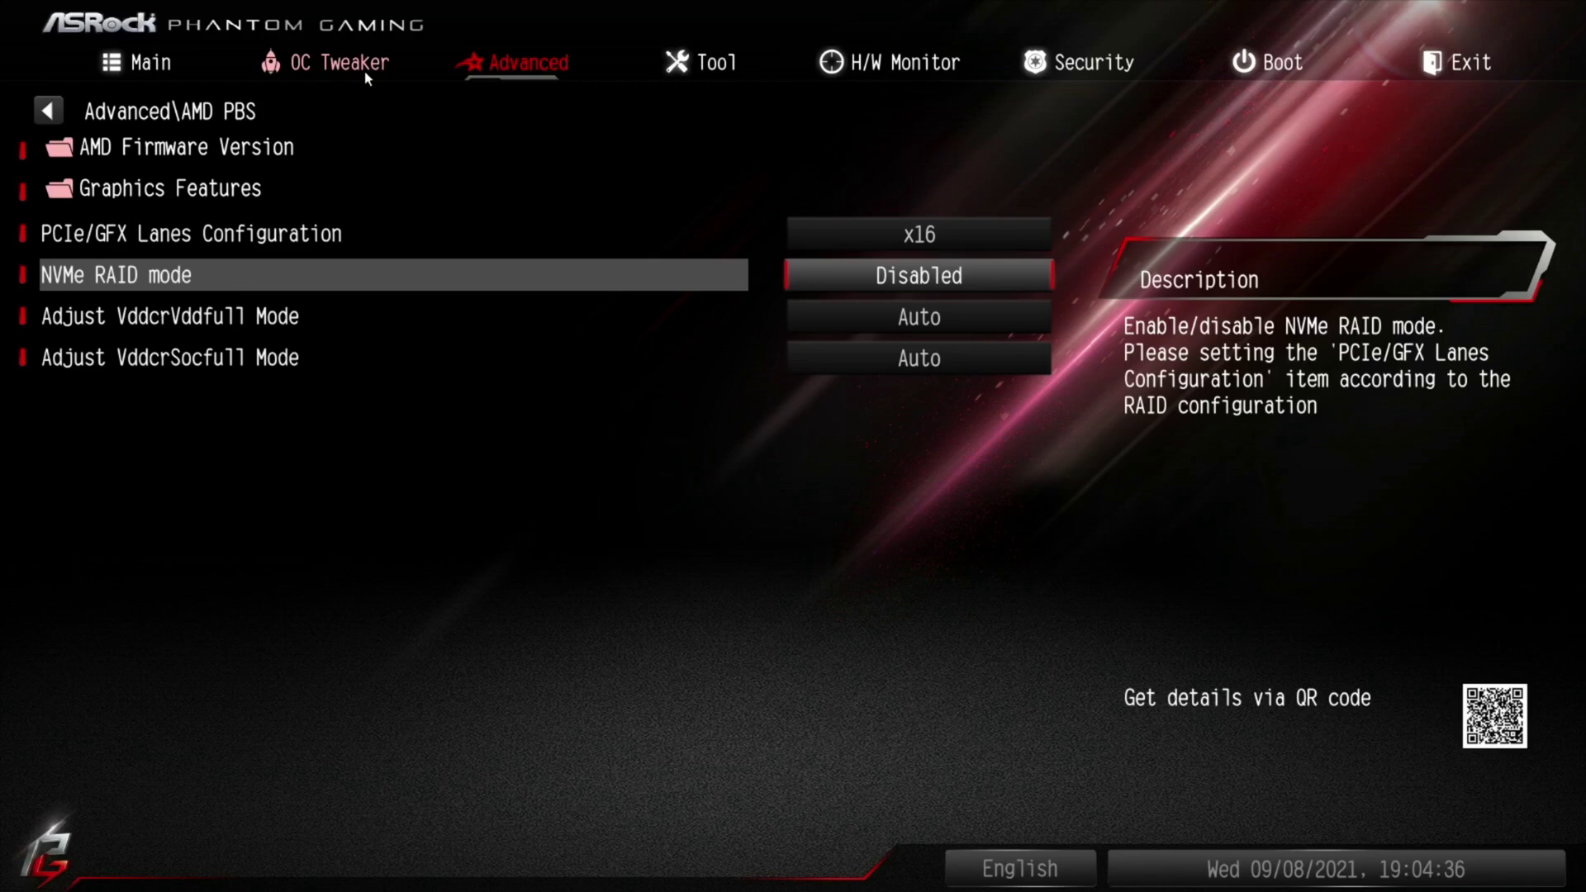
key("Down")
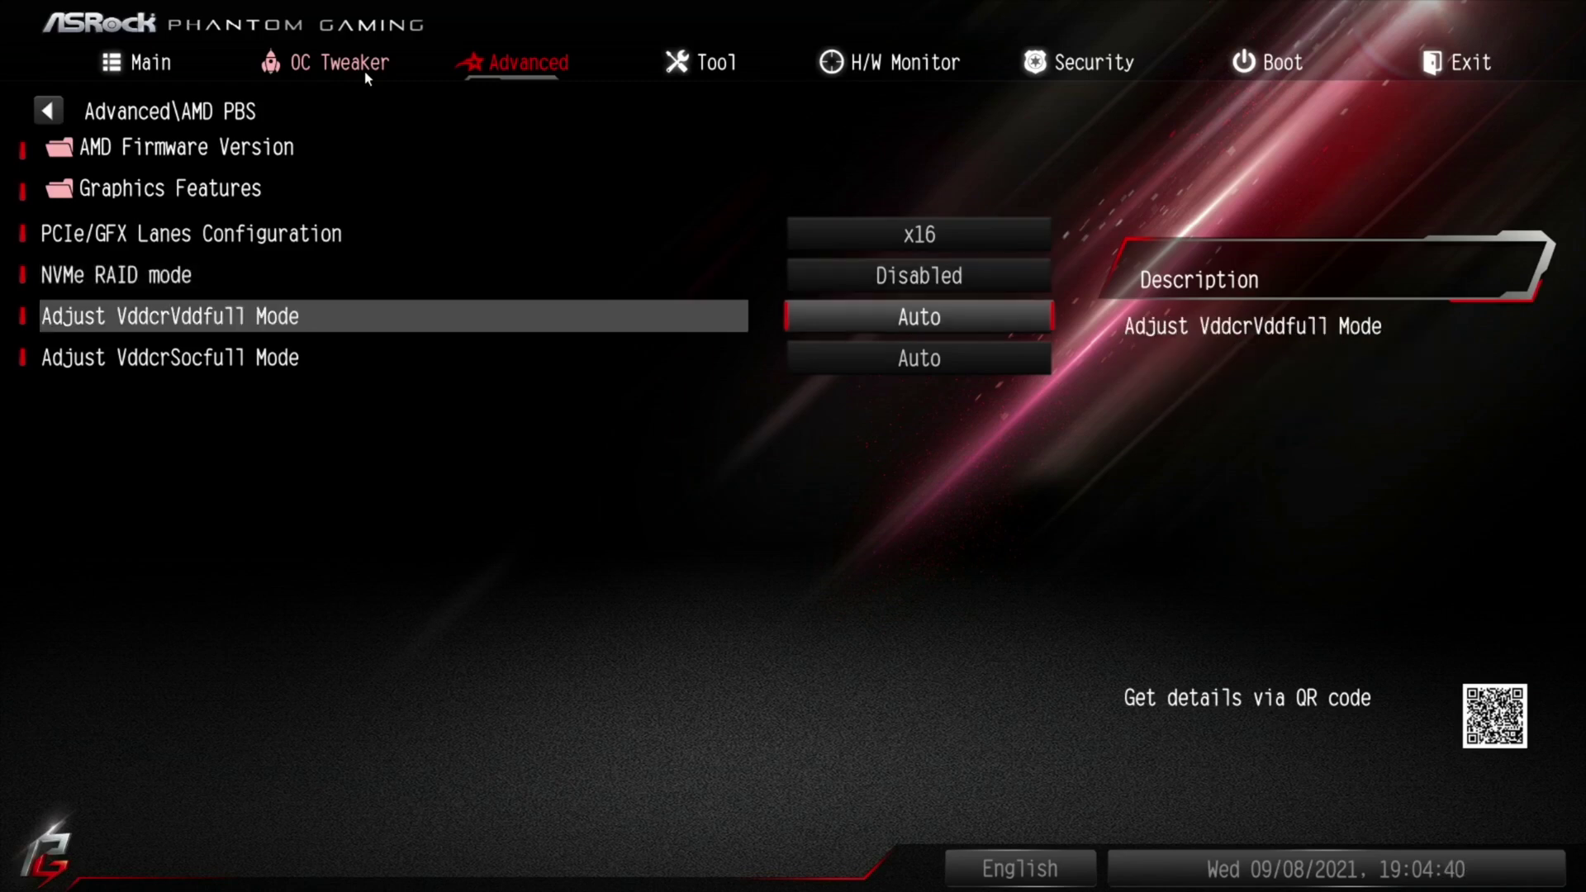
key("Down")
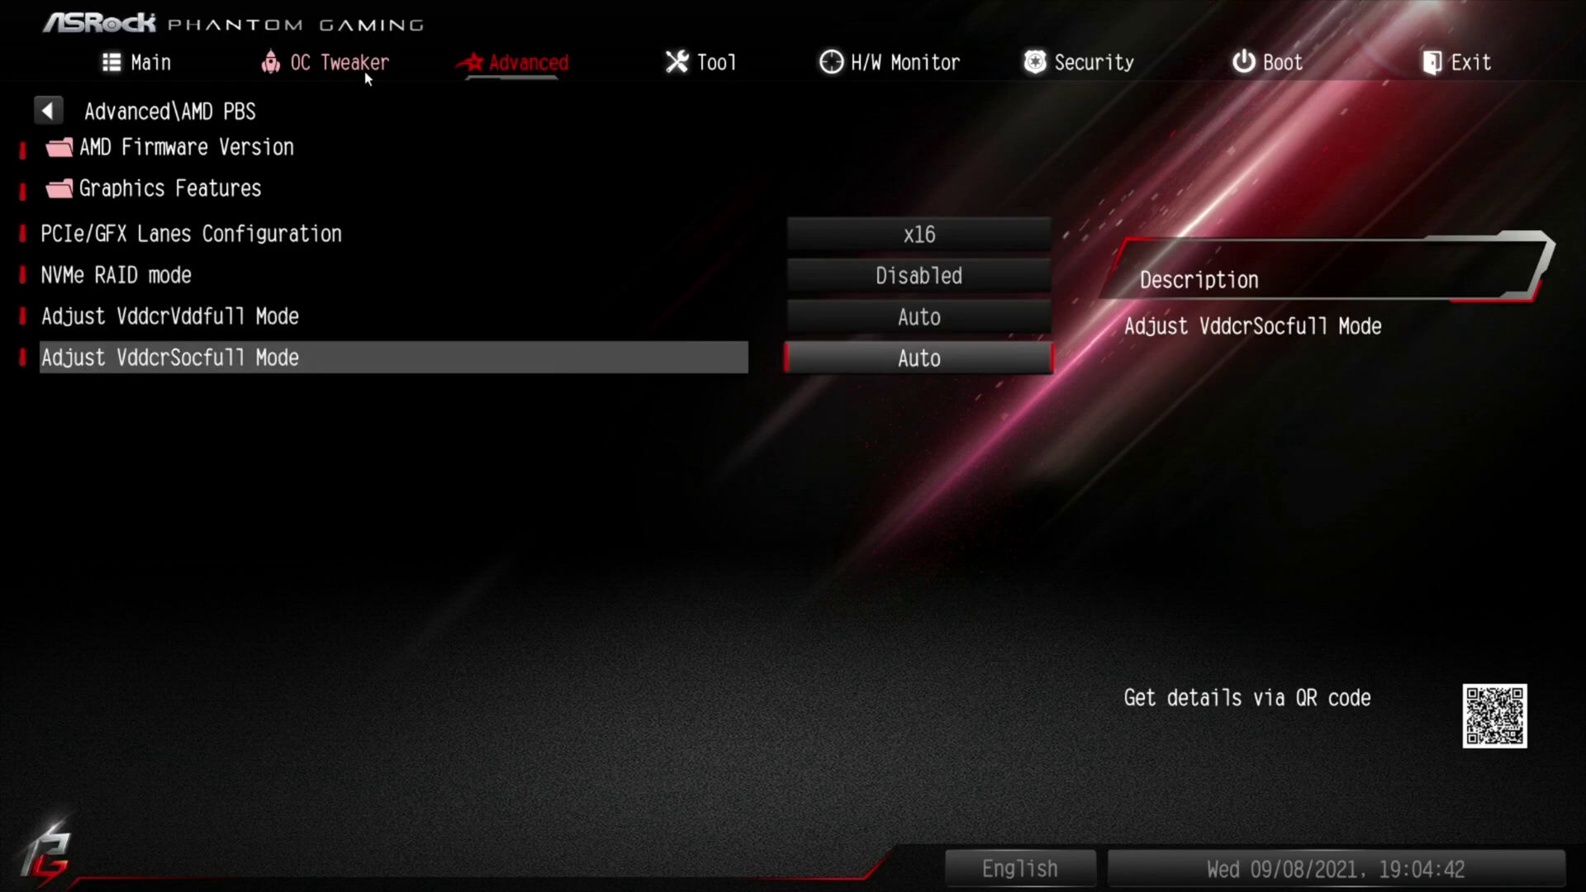
key("Up")
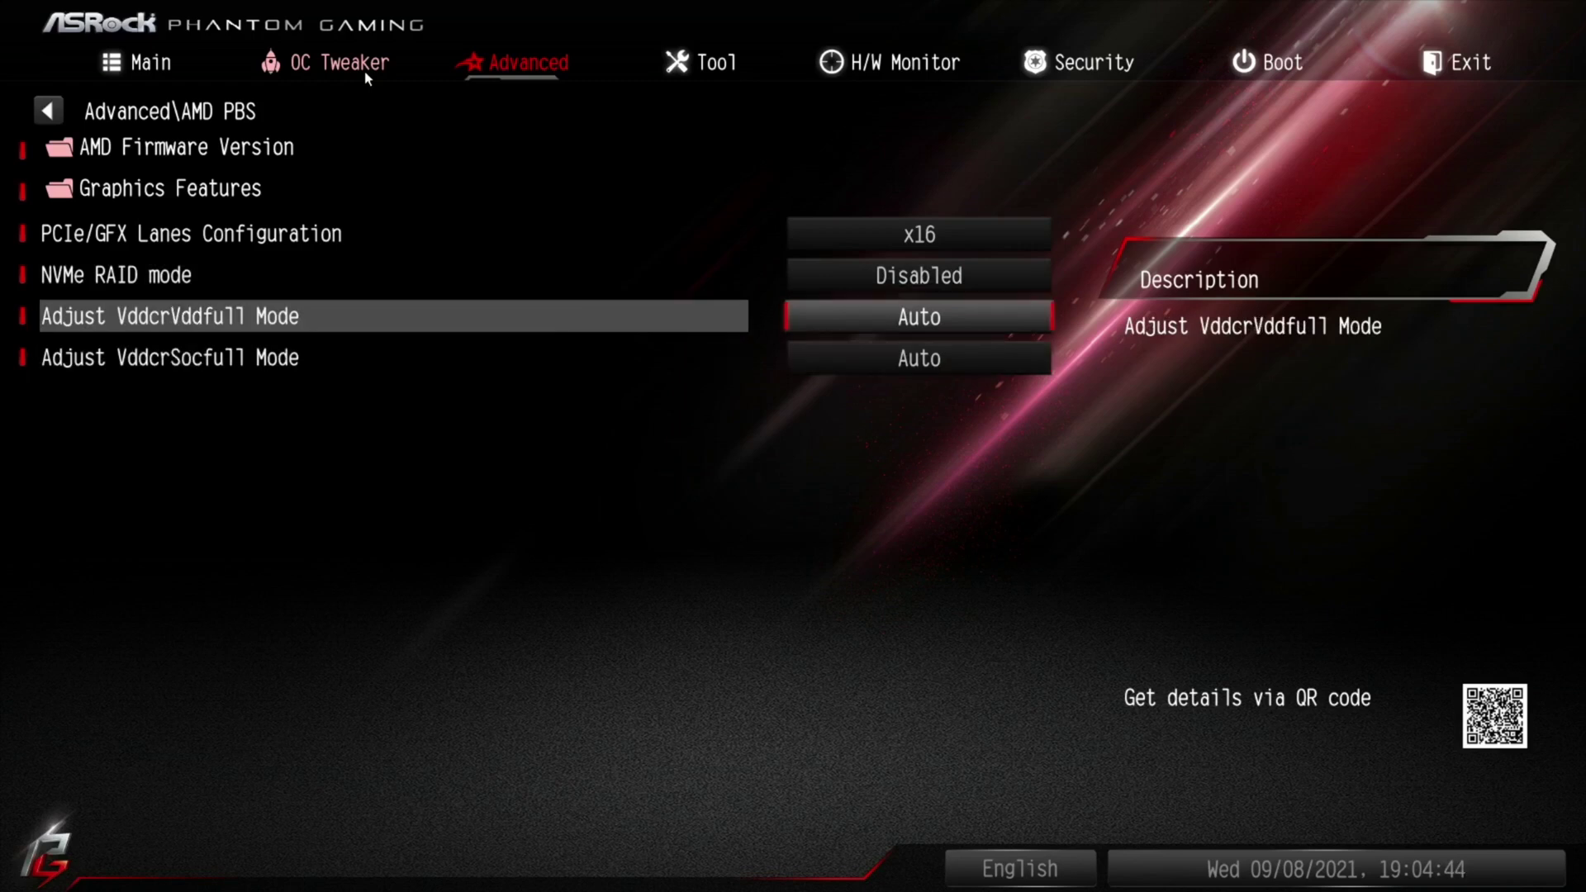
key("Down")
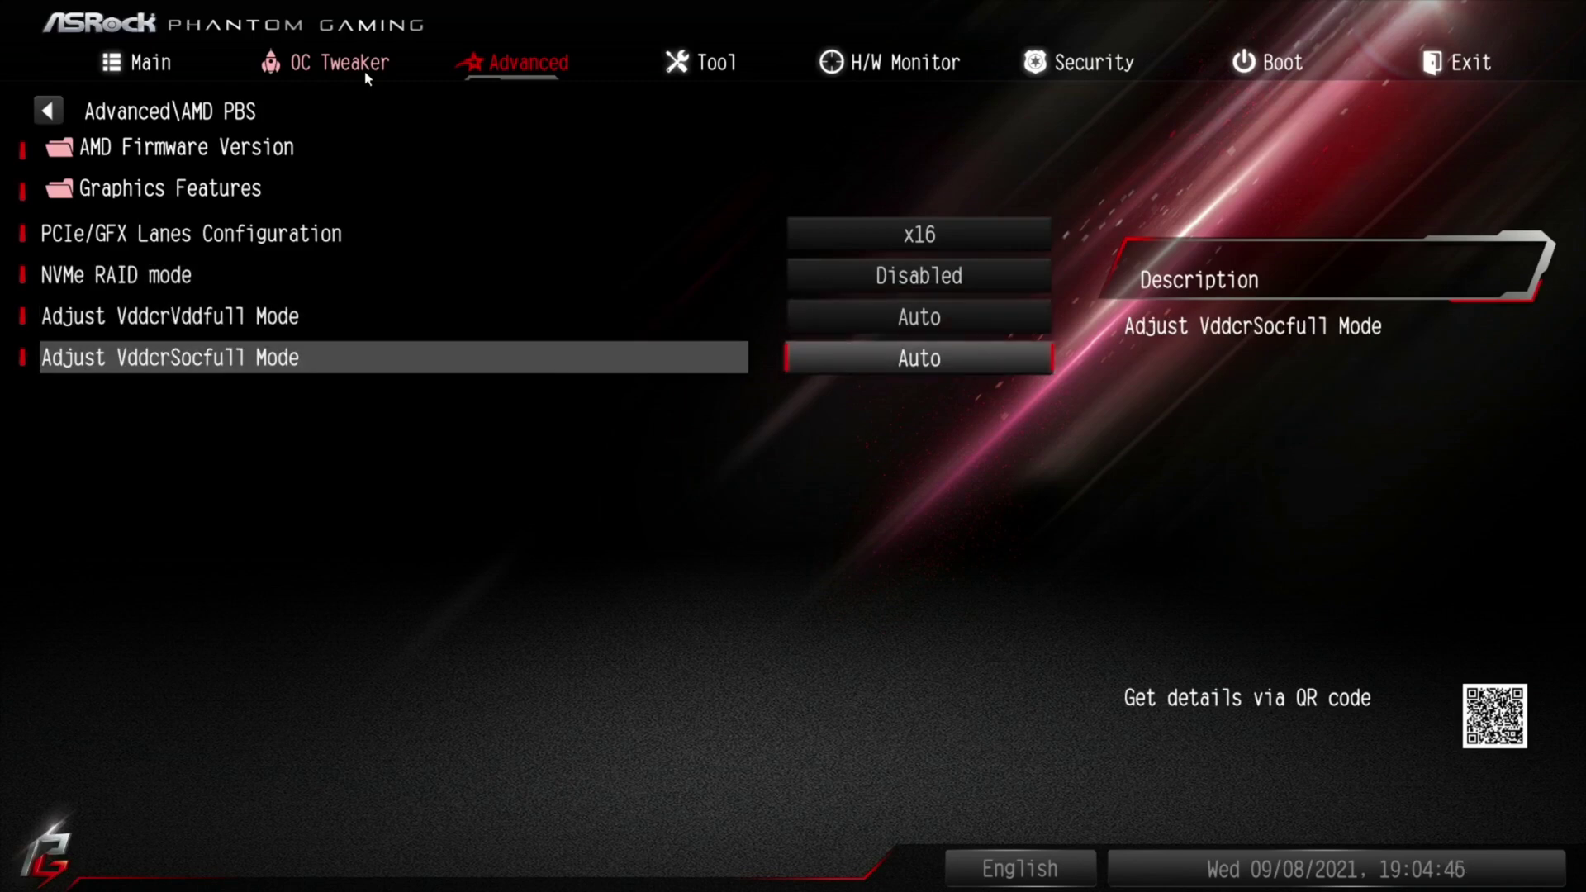
key("Up")
key("Return")
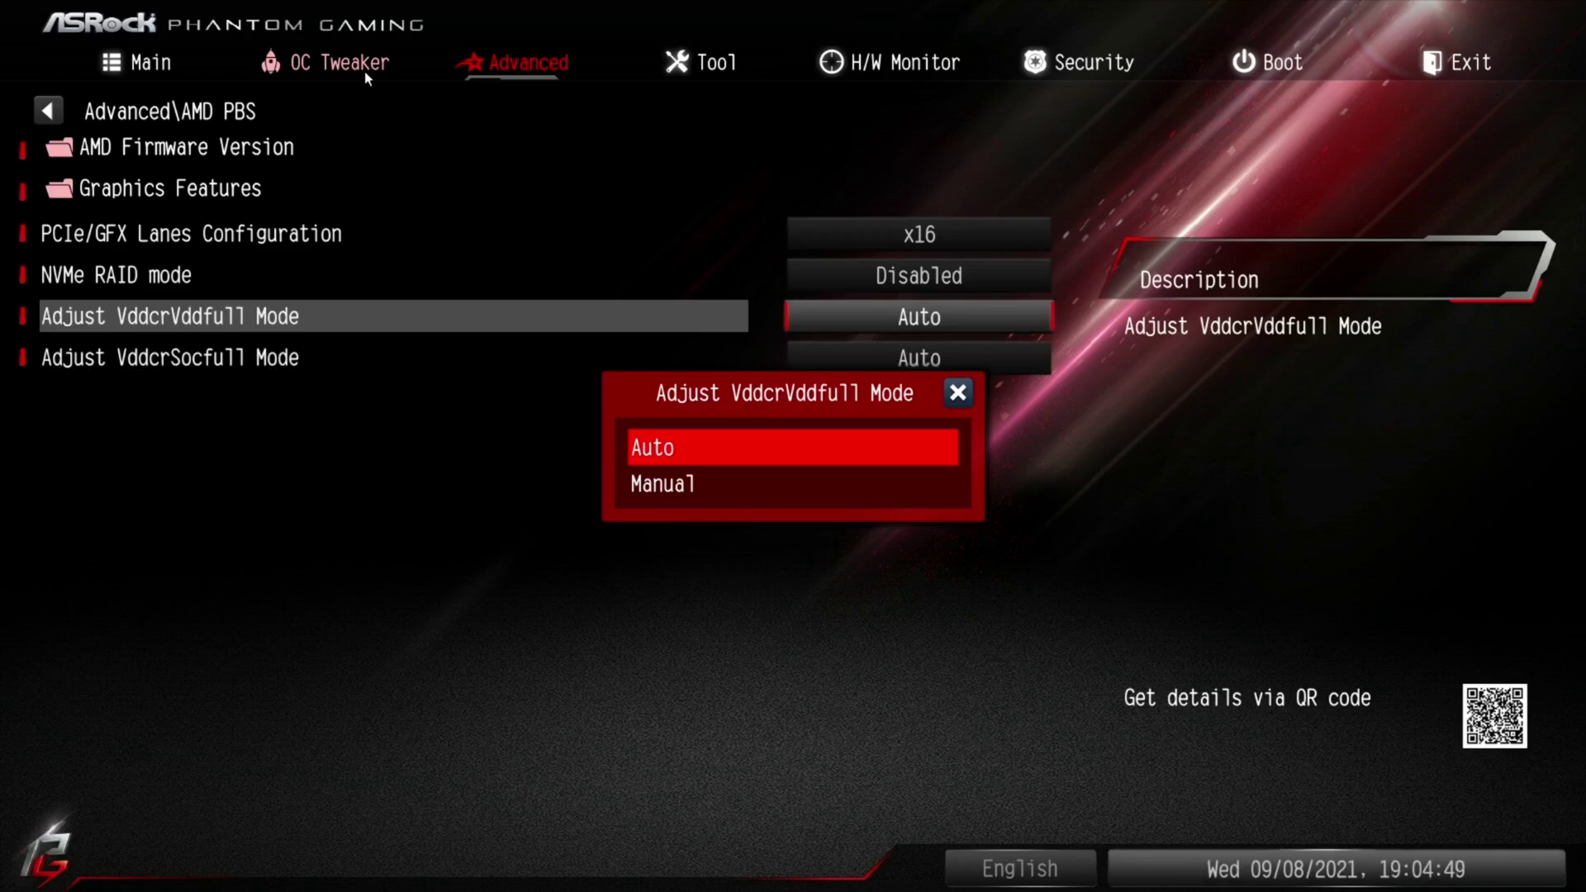
key("Escape")
key("Escape")
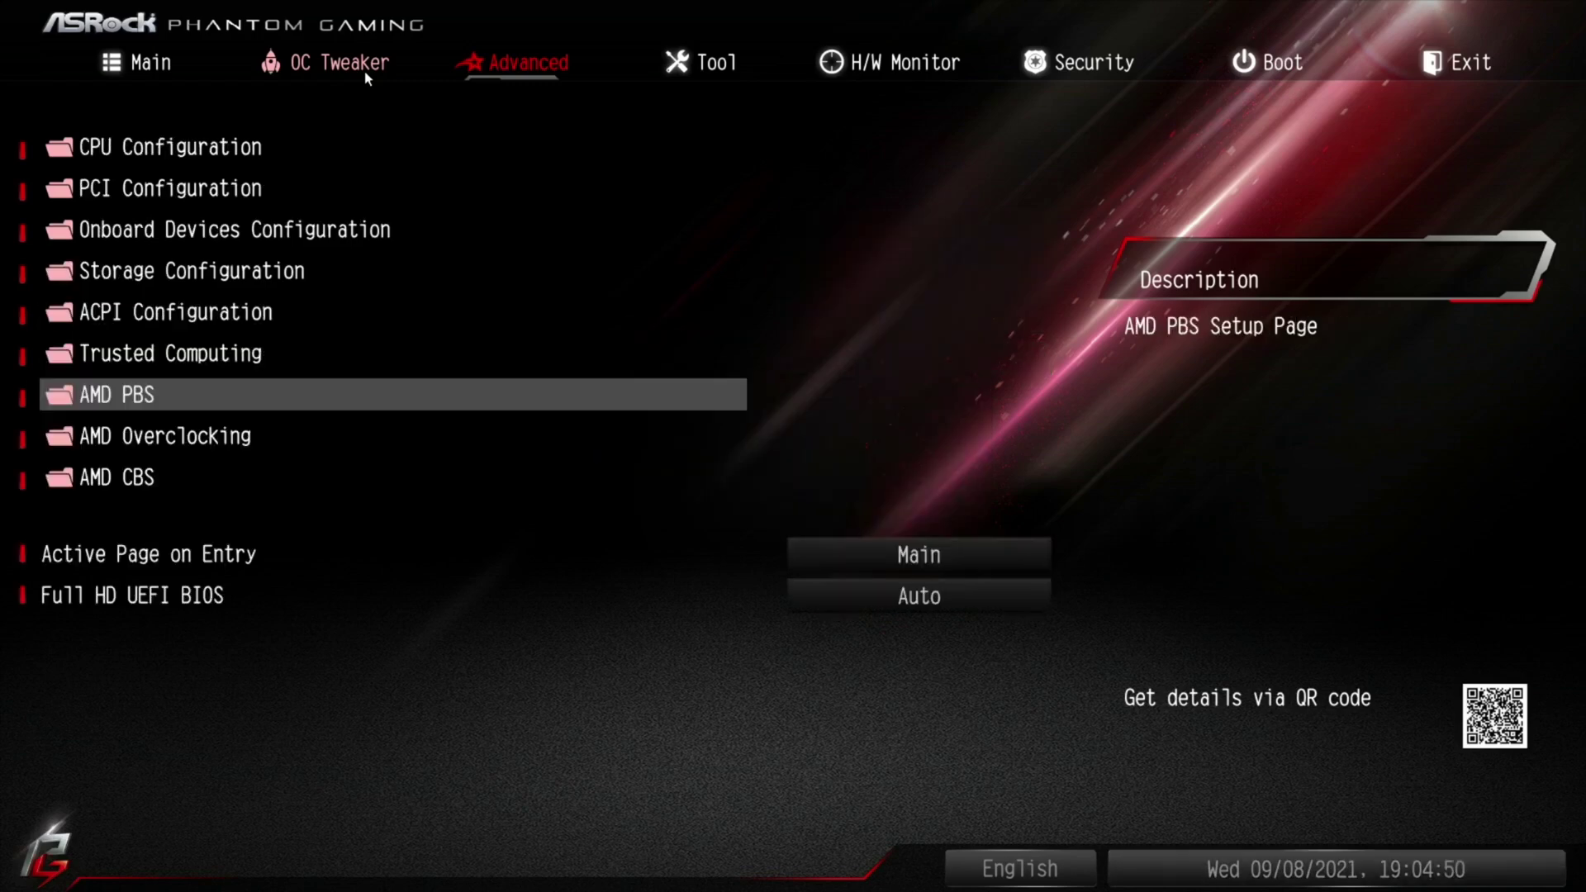
Step: Accept the AMD Overclocking warning and review Precision Boost Overdrive, left on Auto
key("Down")
key("Return")
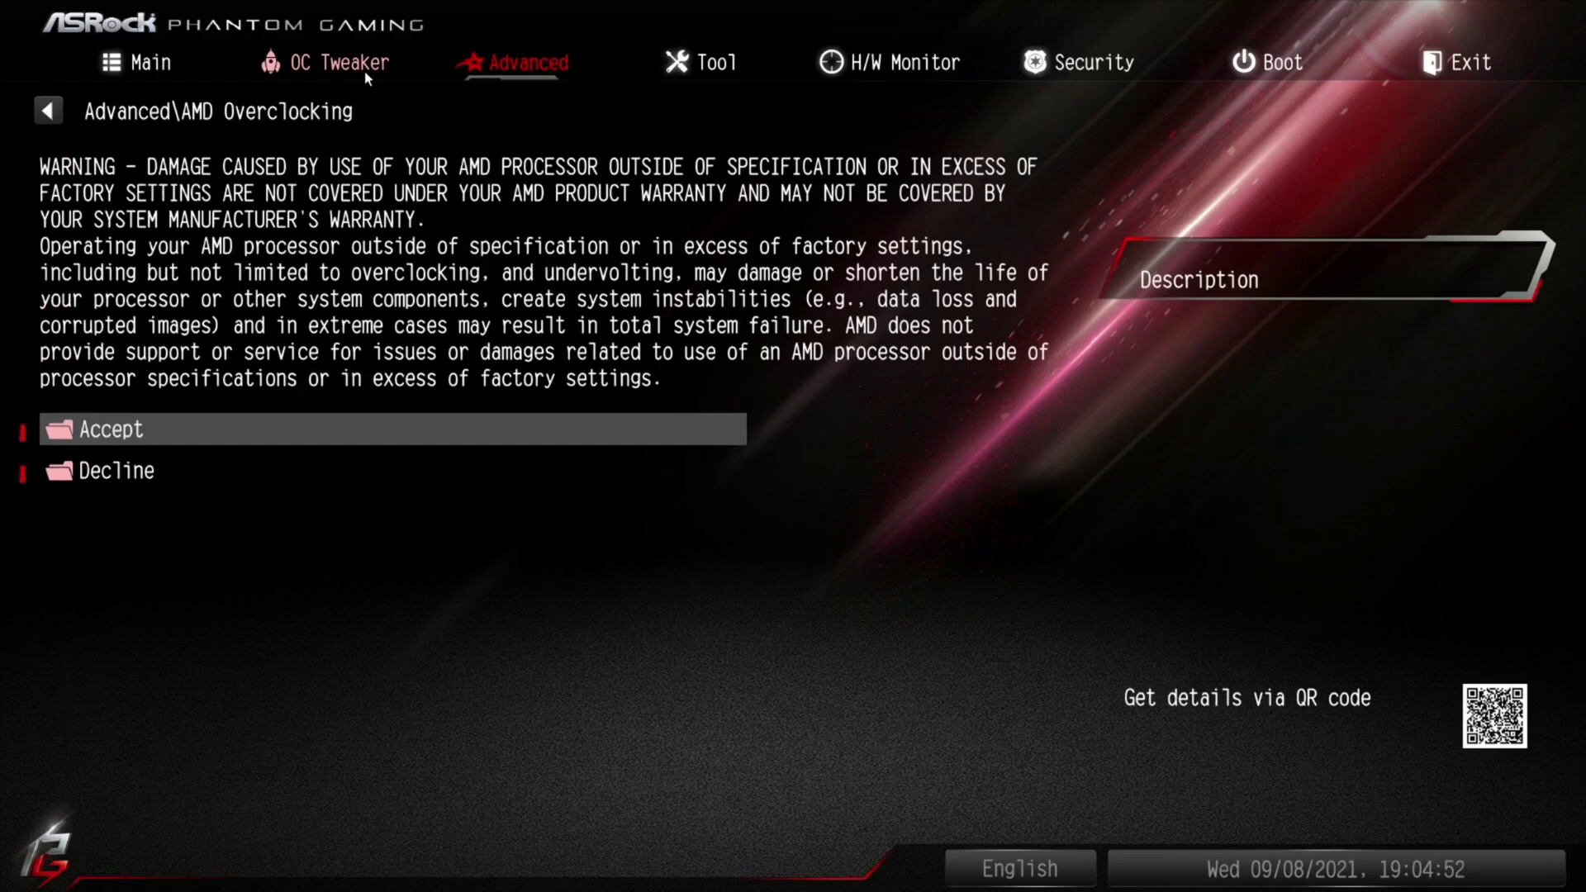
key("Return")
key("Down")
key("Down")
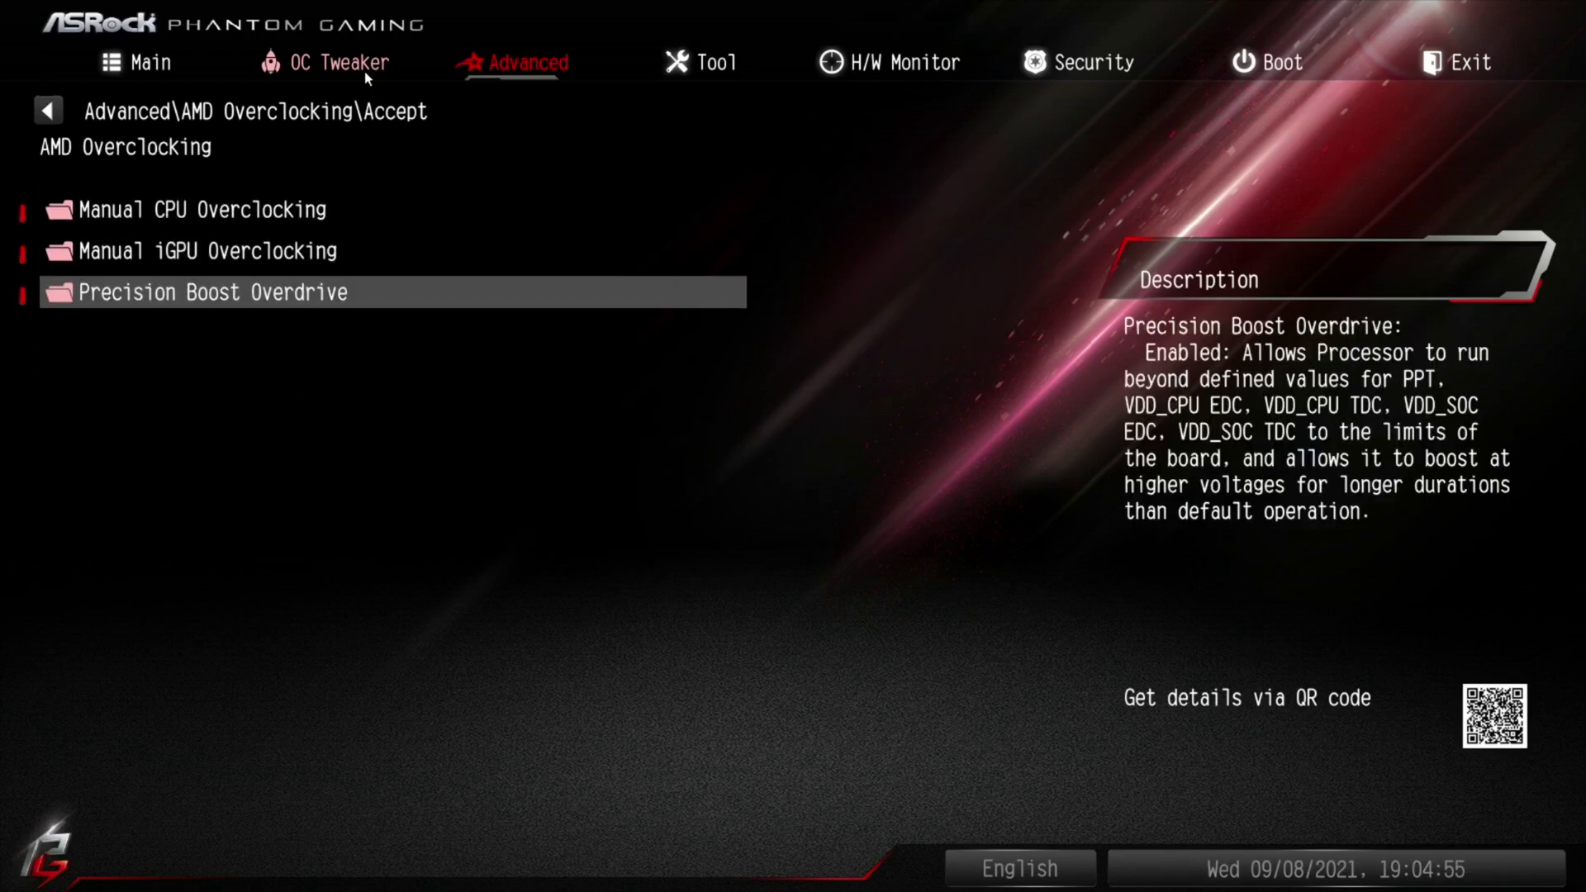
key("Return")
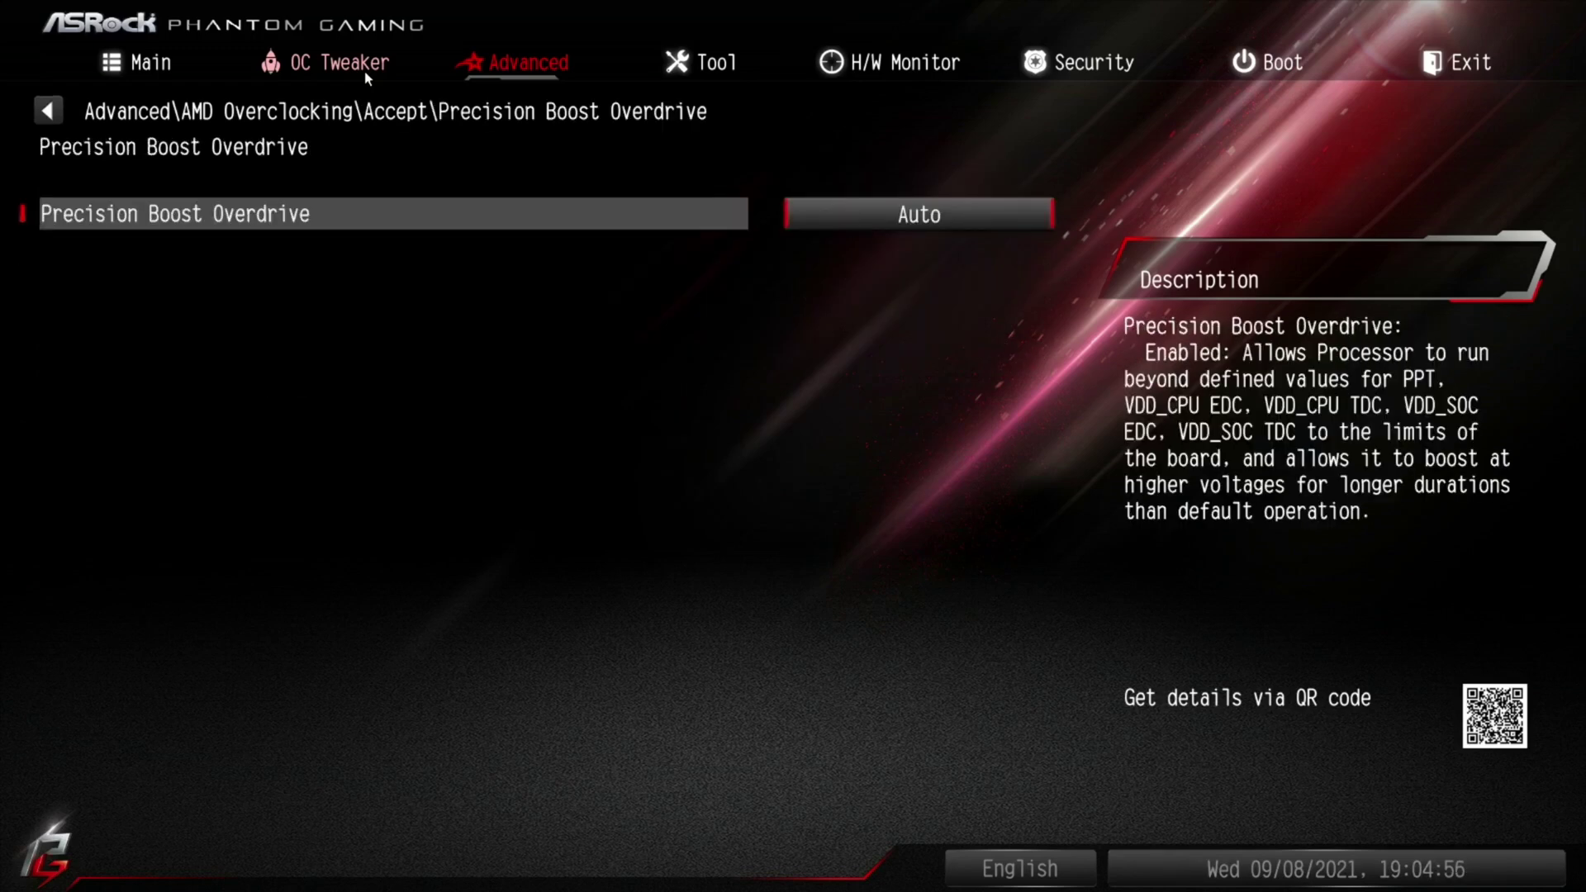
Step: Back out of AMD Overclocking and open the AMD CBS settings page
key("Escape")
key("Escape")
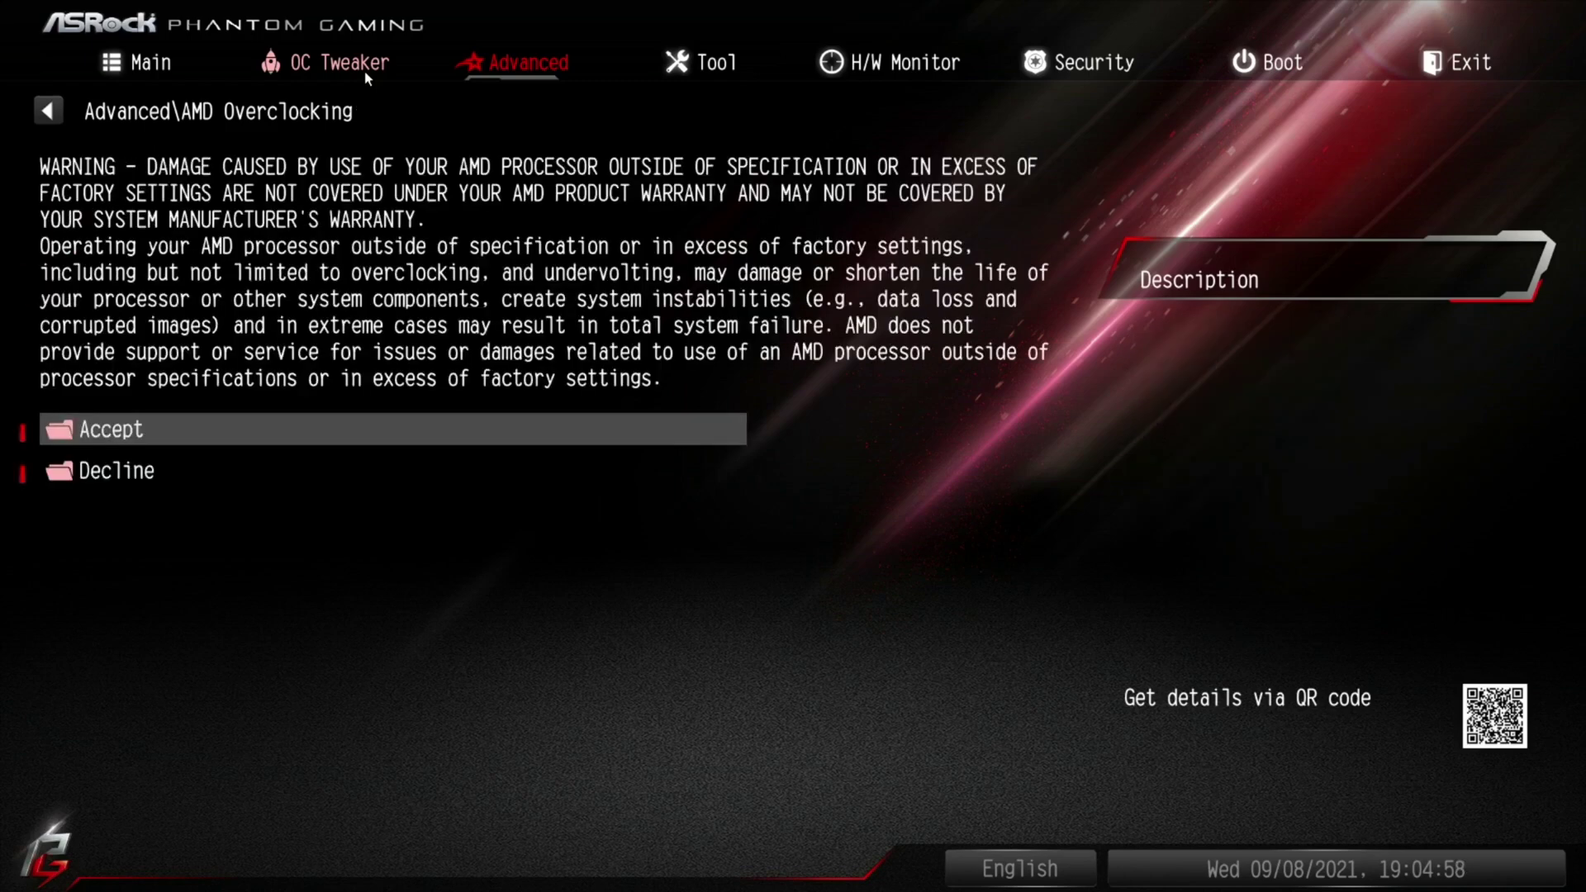
key("Escape")
key("Down")
key("Return")
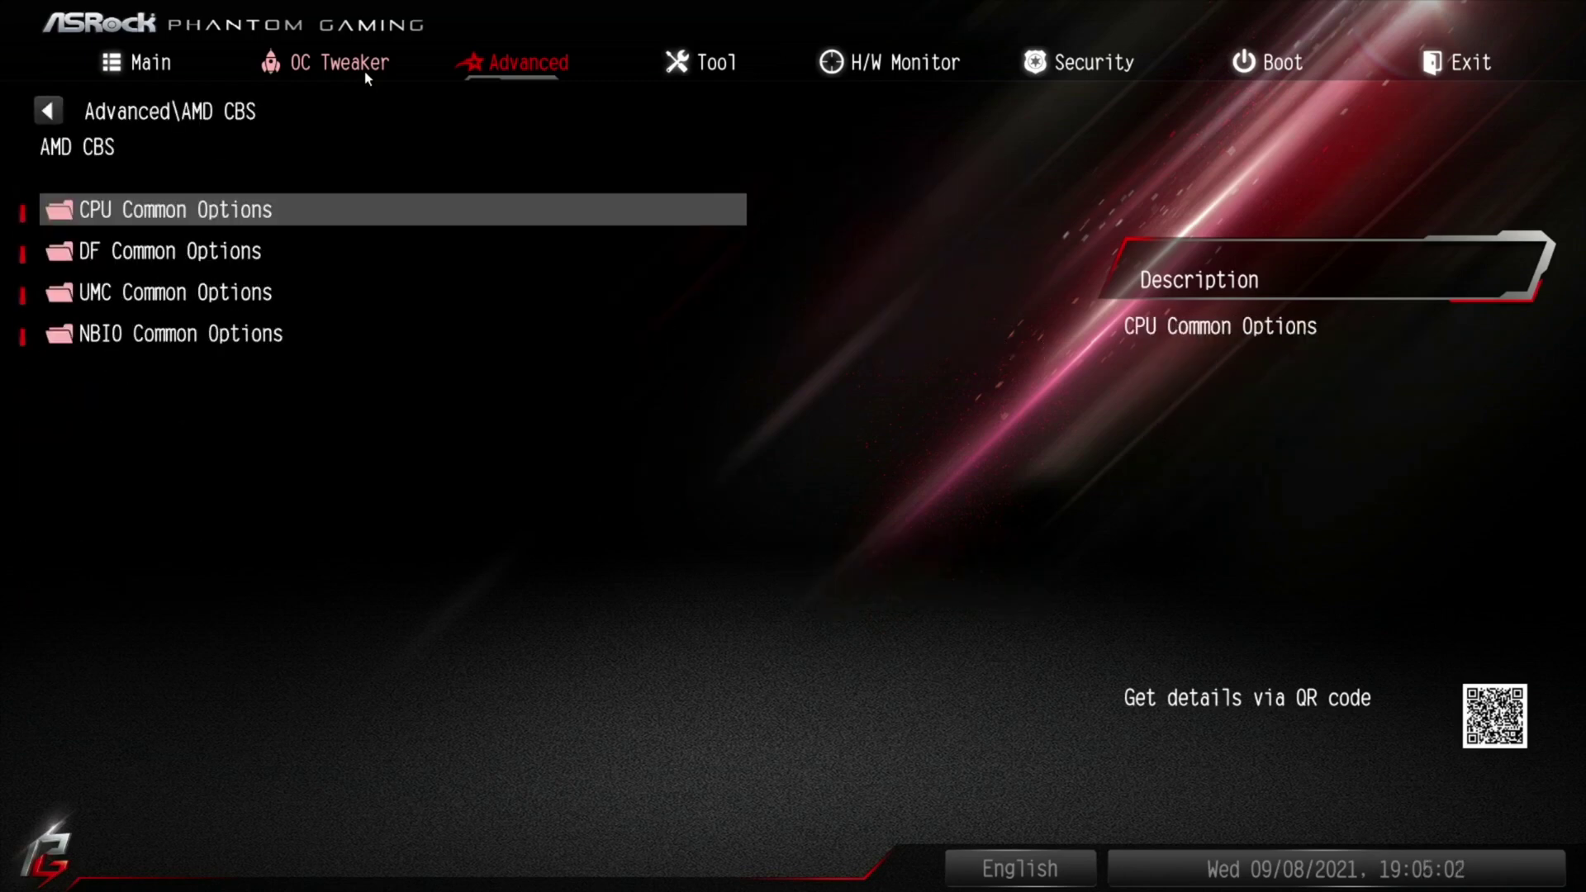
key("Return")
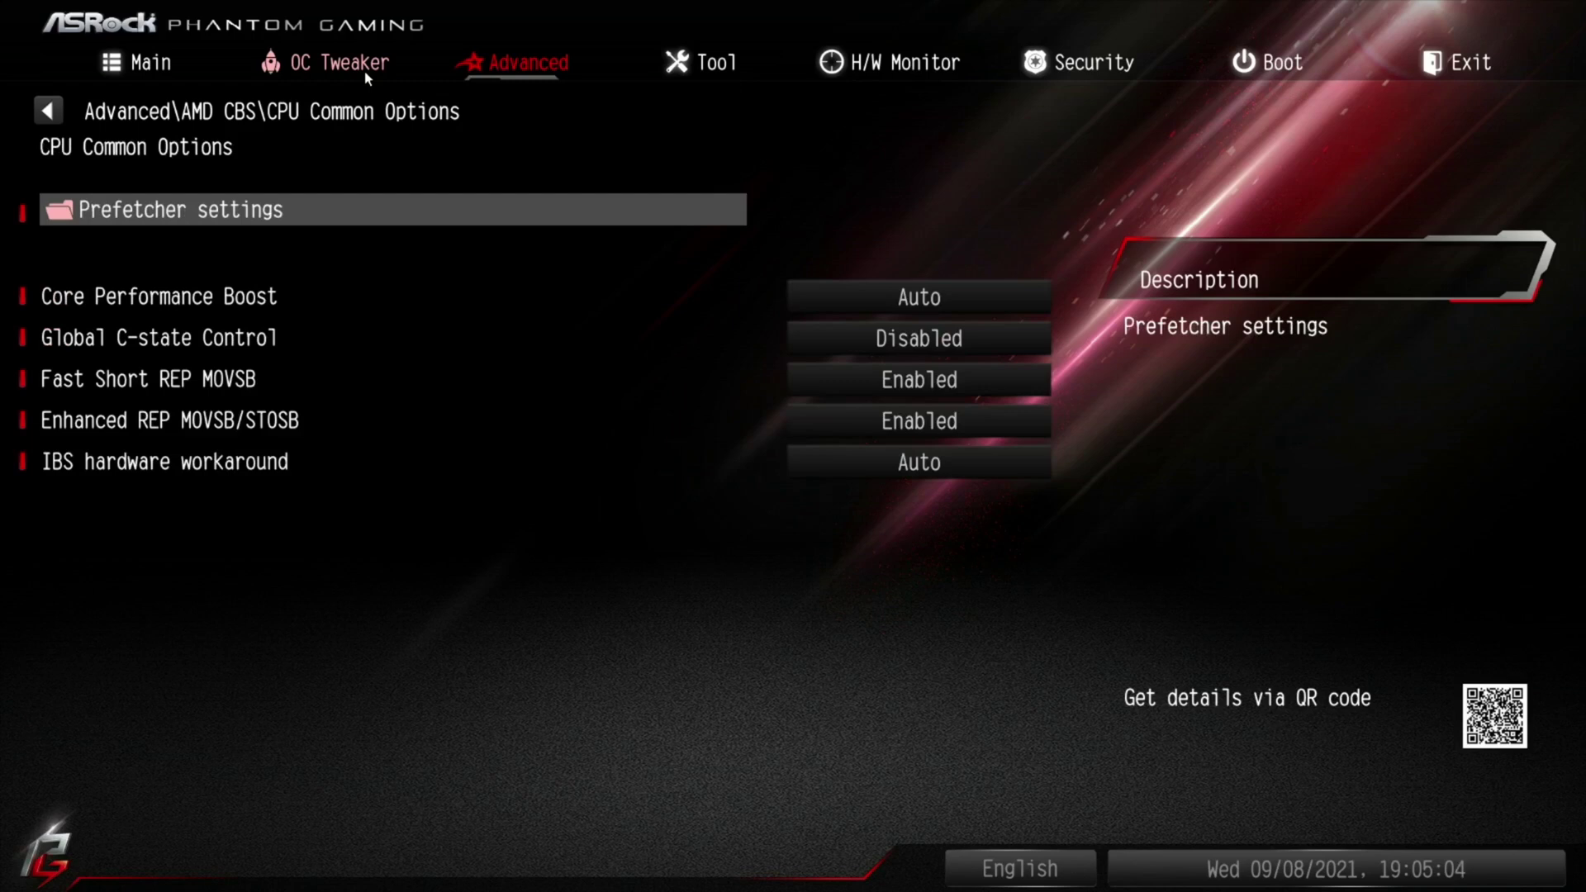
key("Down")
key("Down")
key("Down")
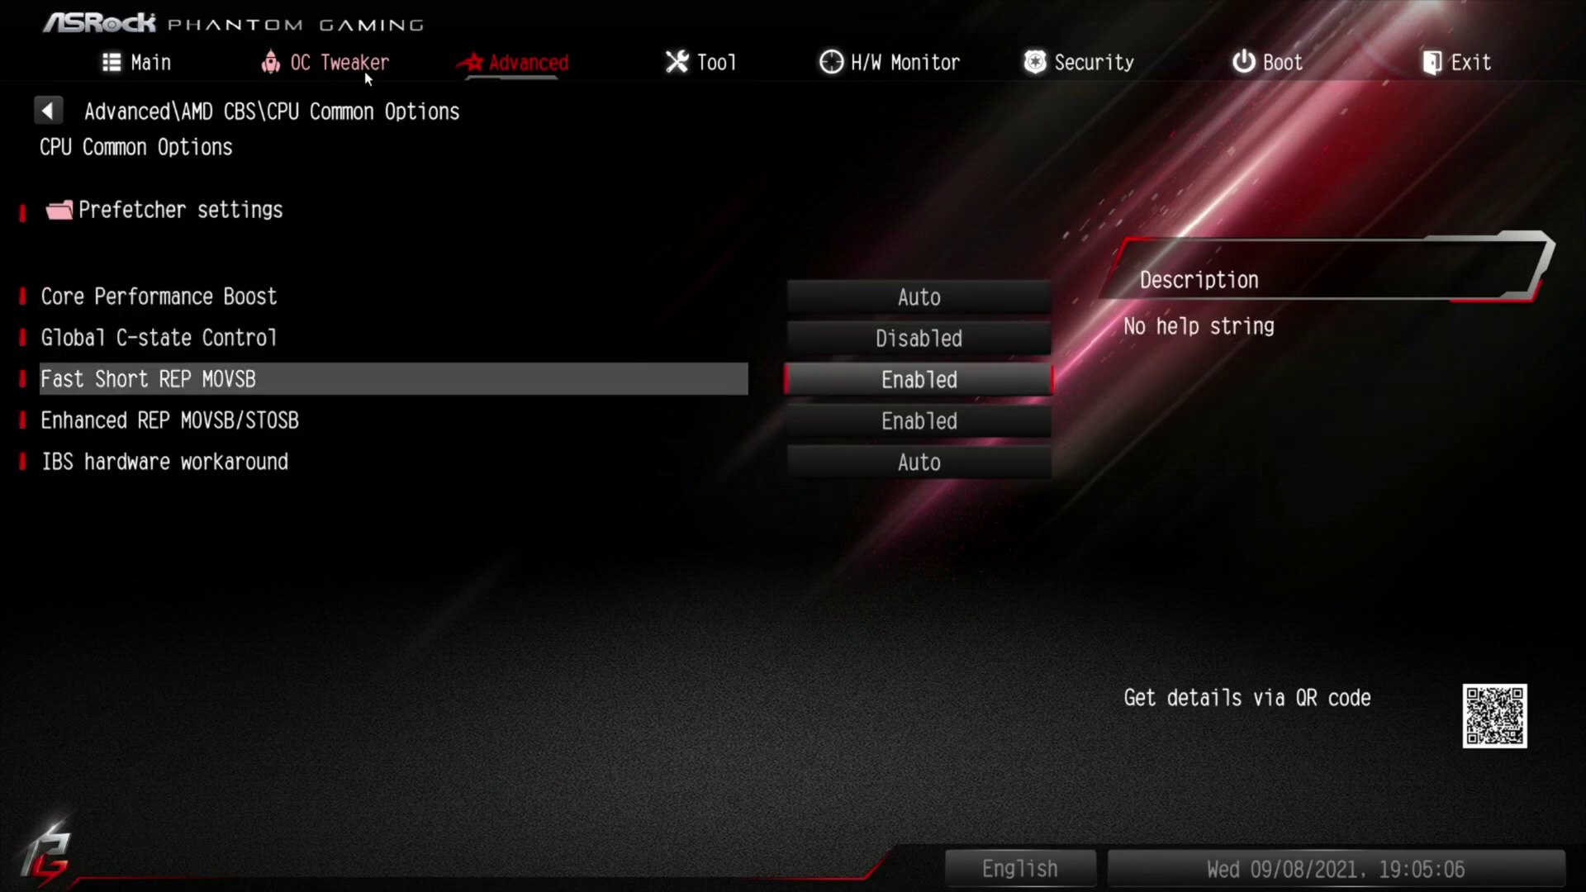
key("Up")
key("Down")
key("Down")
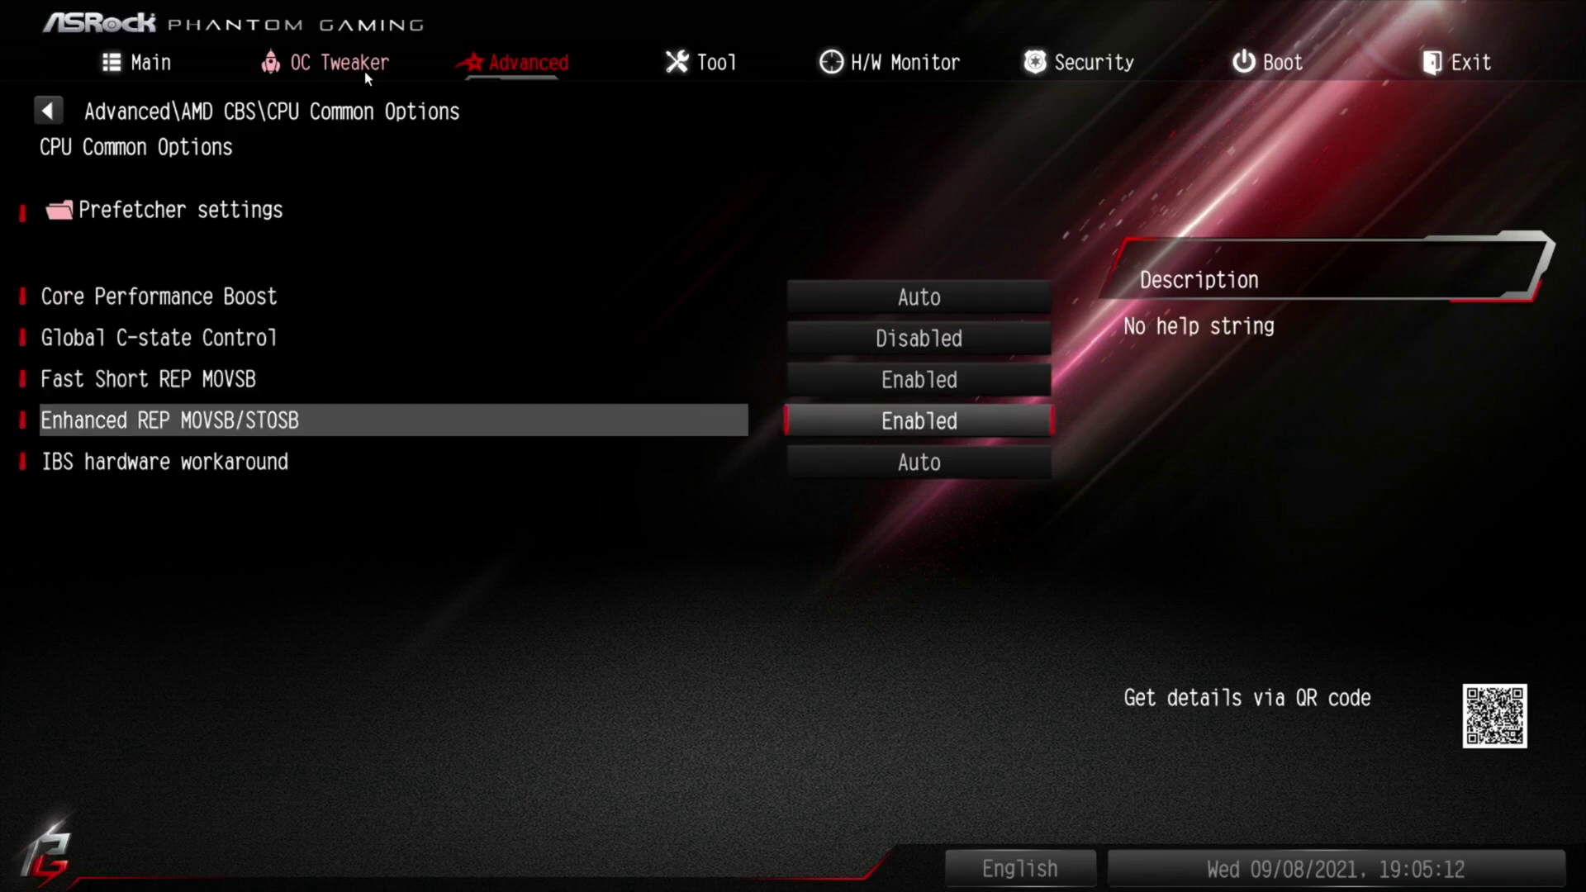
key("Down")
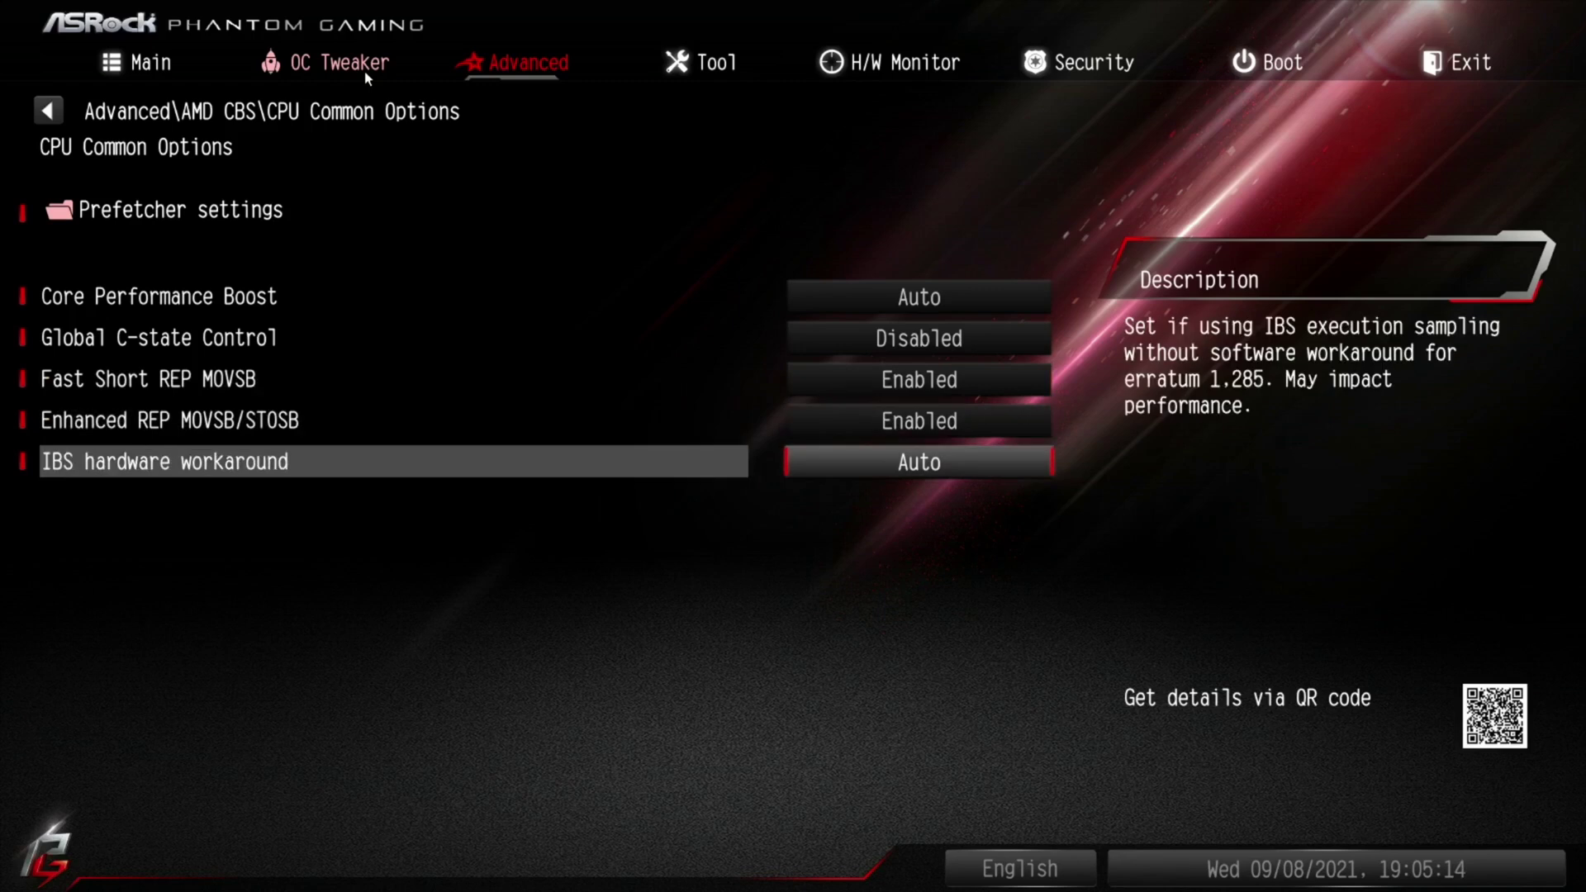
key("Up")
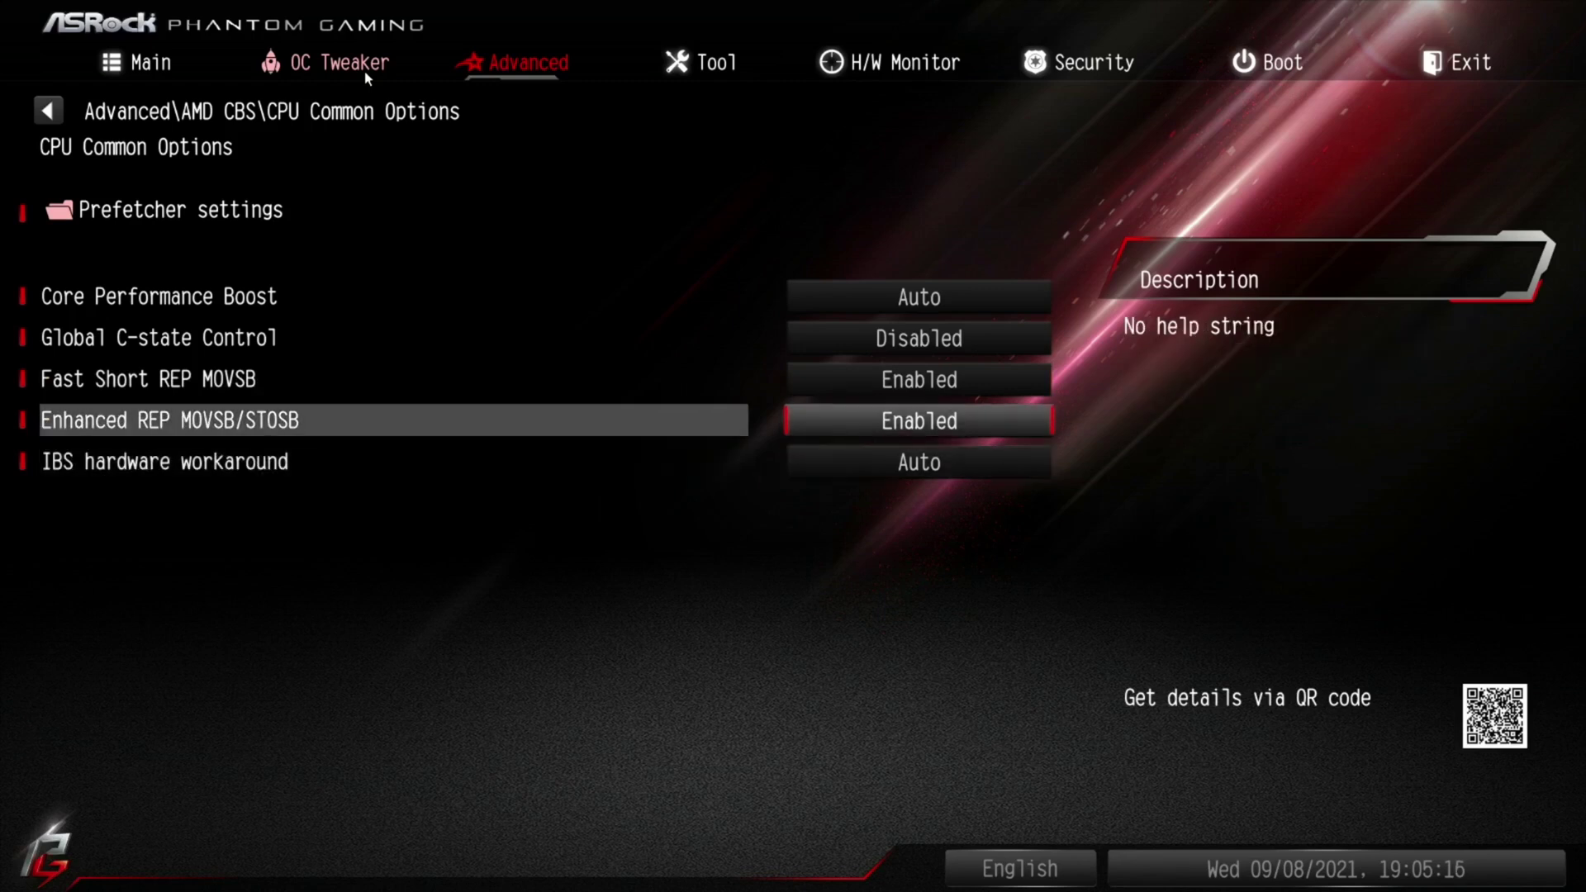
key("Down")
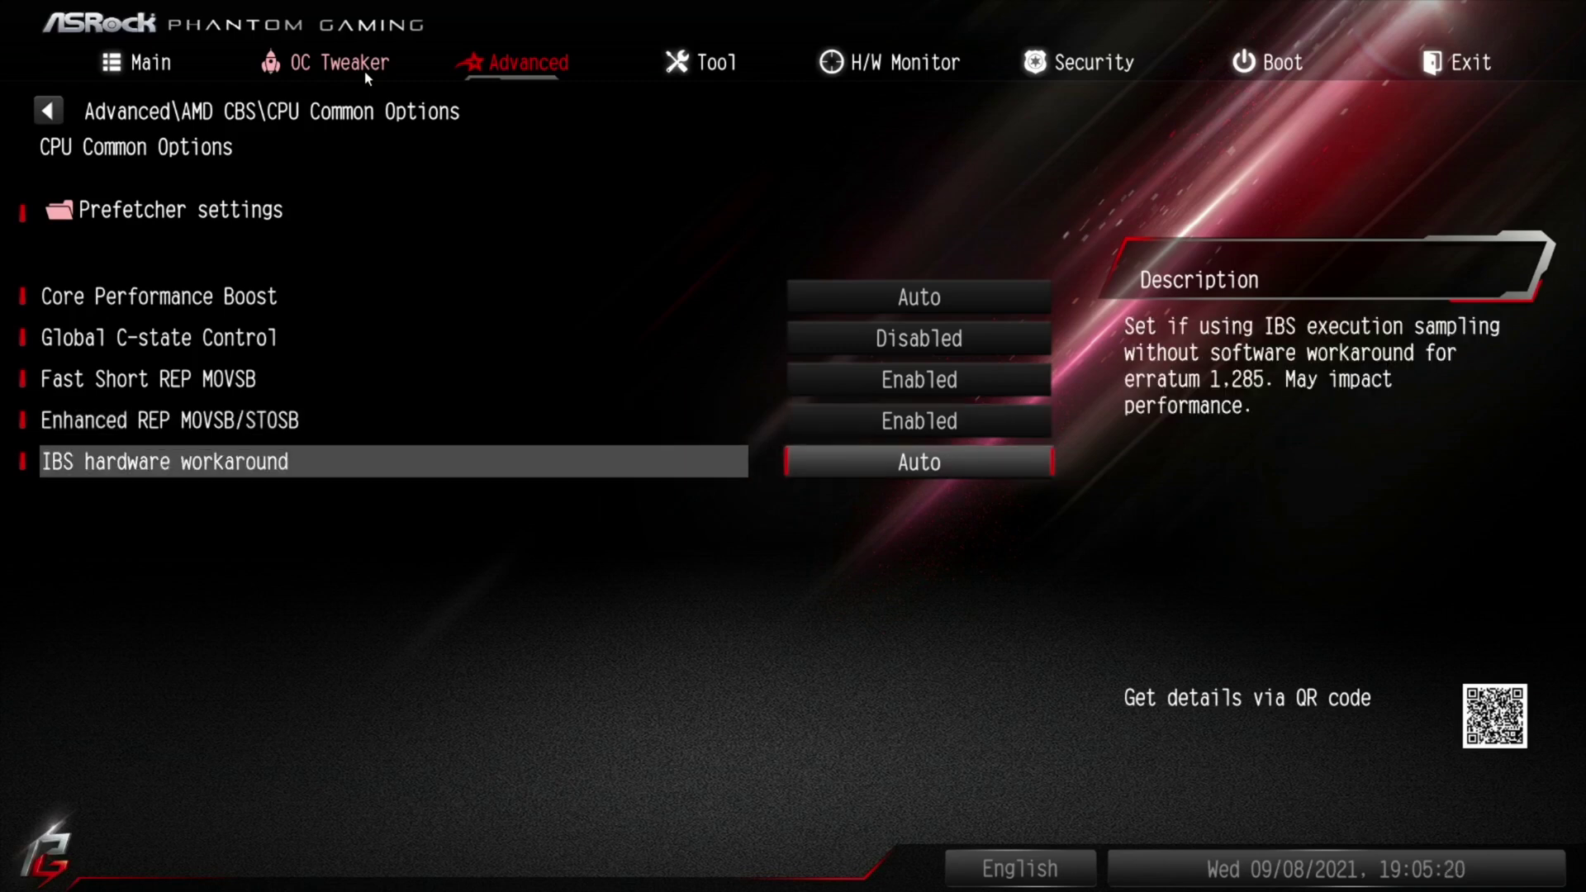
key("Escape")
key("Down")
key("Return")
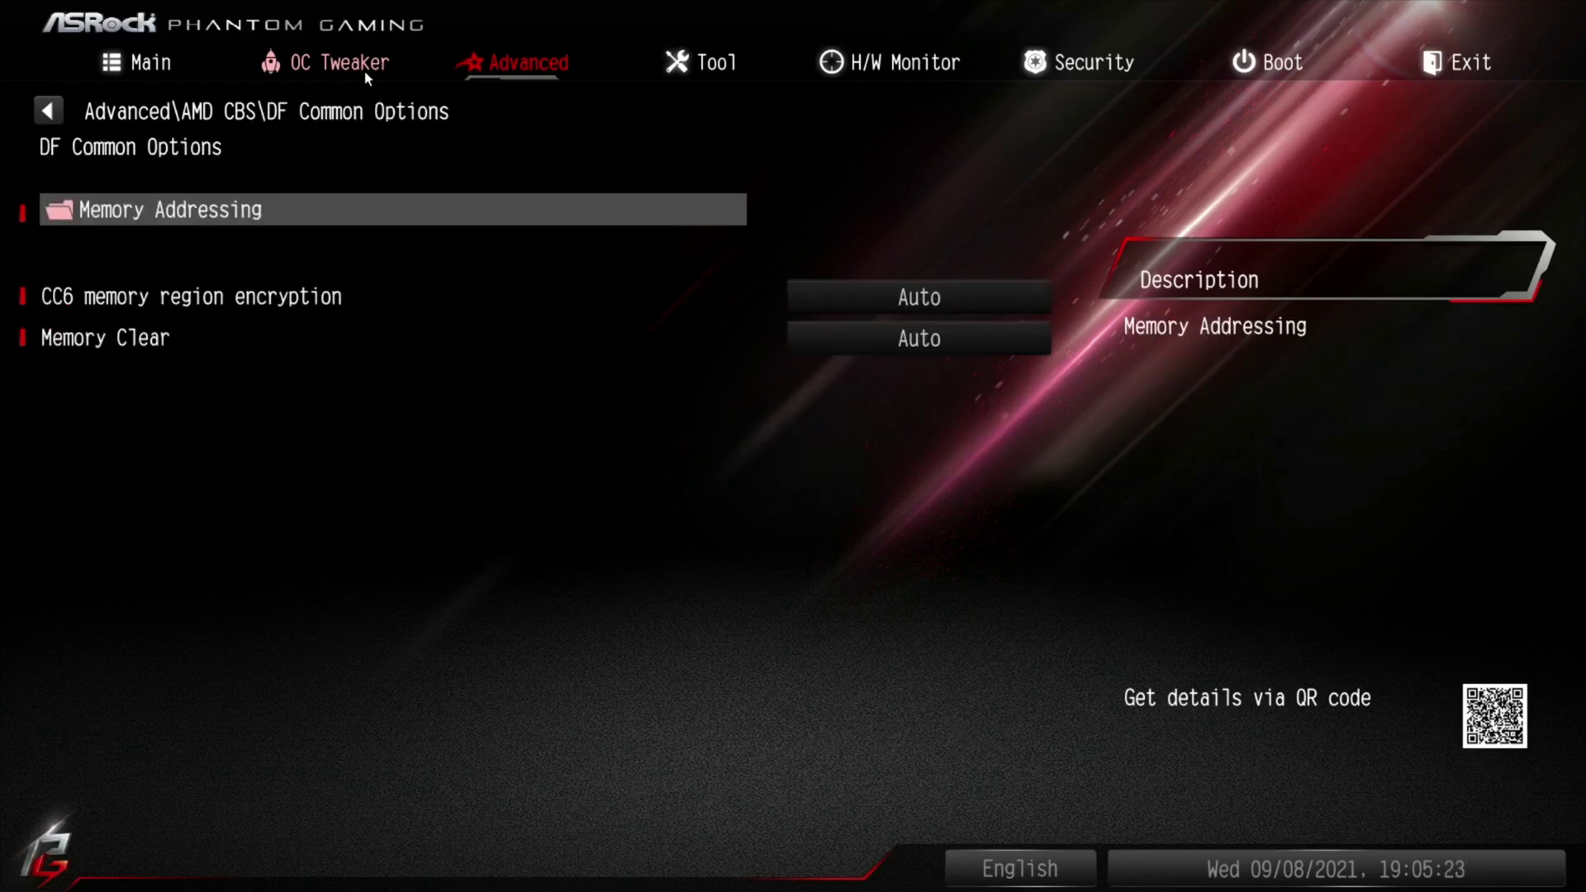
key("Down")
key("Down")
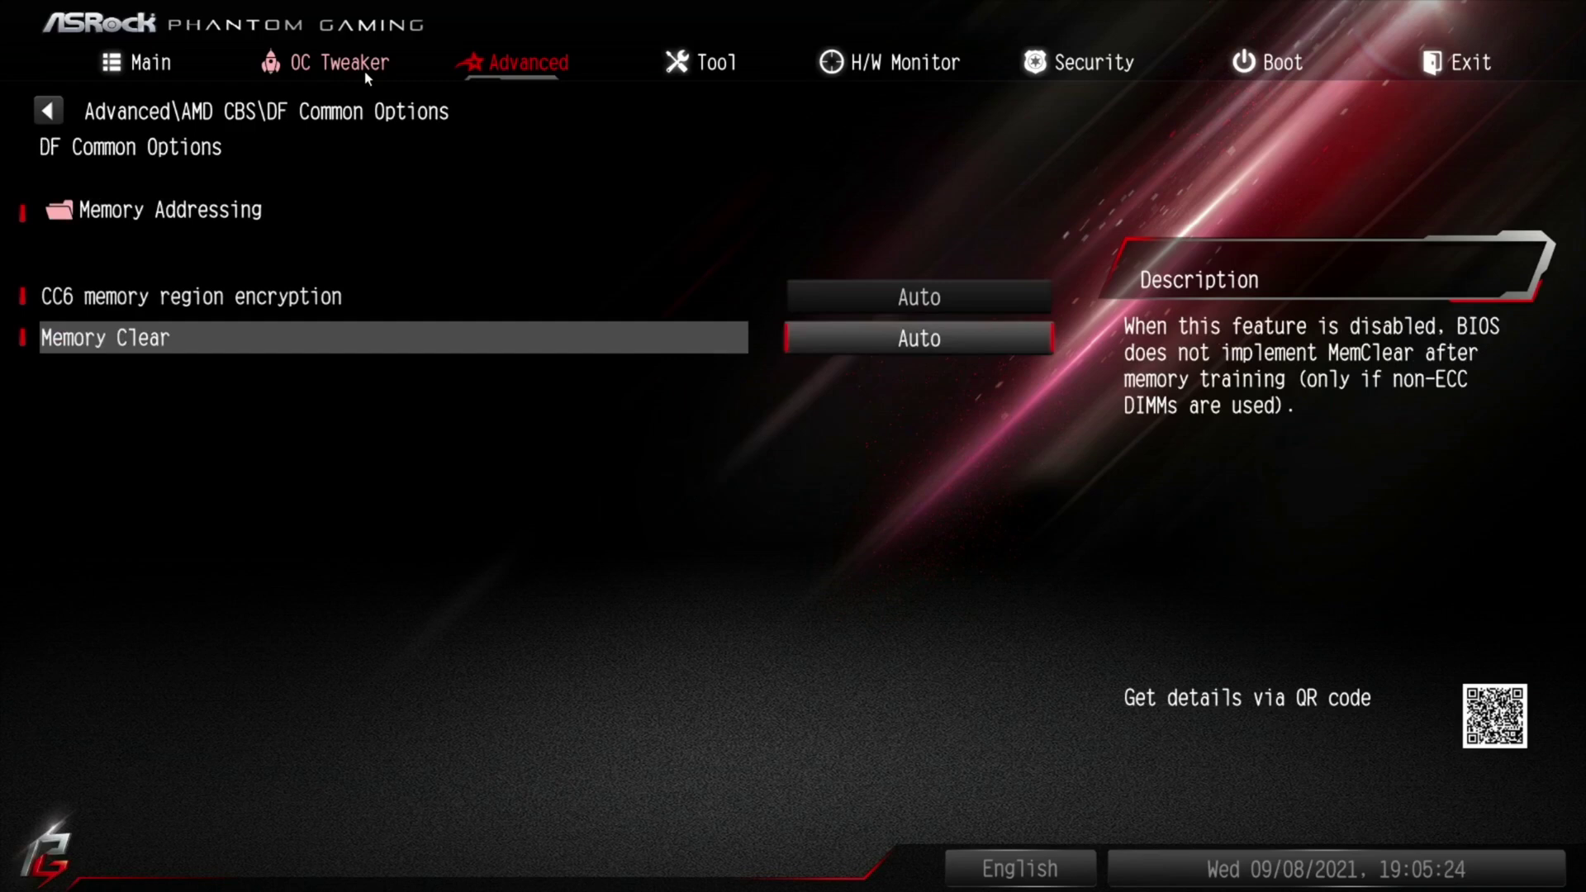
key("Up")
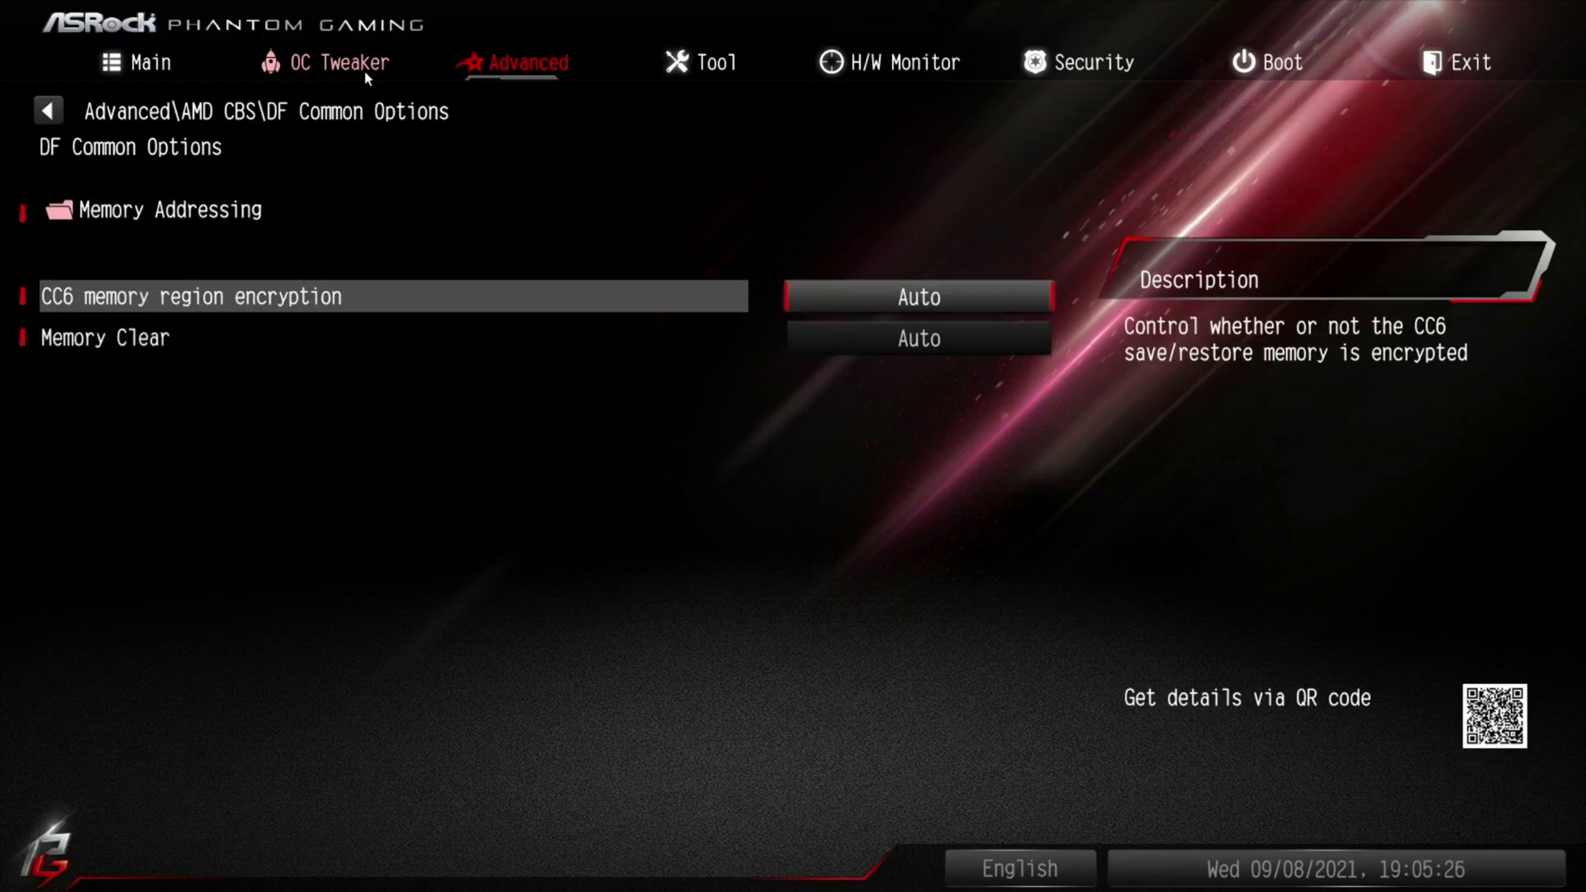
key("Escape")
key("Down")
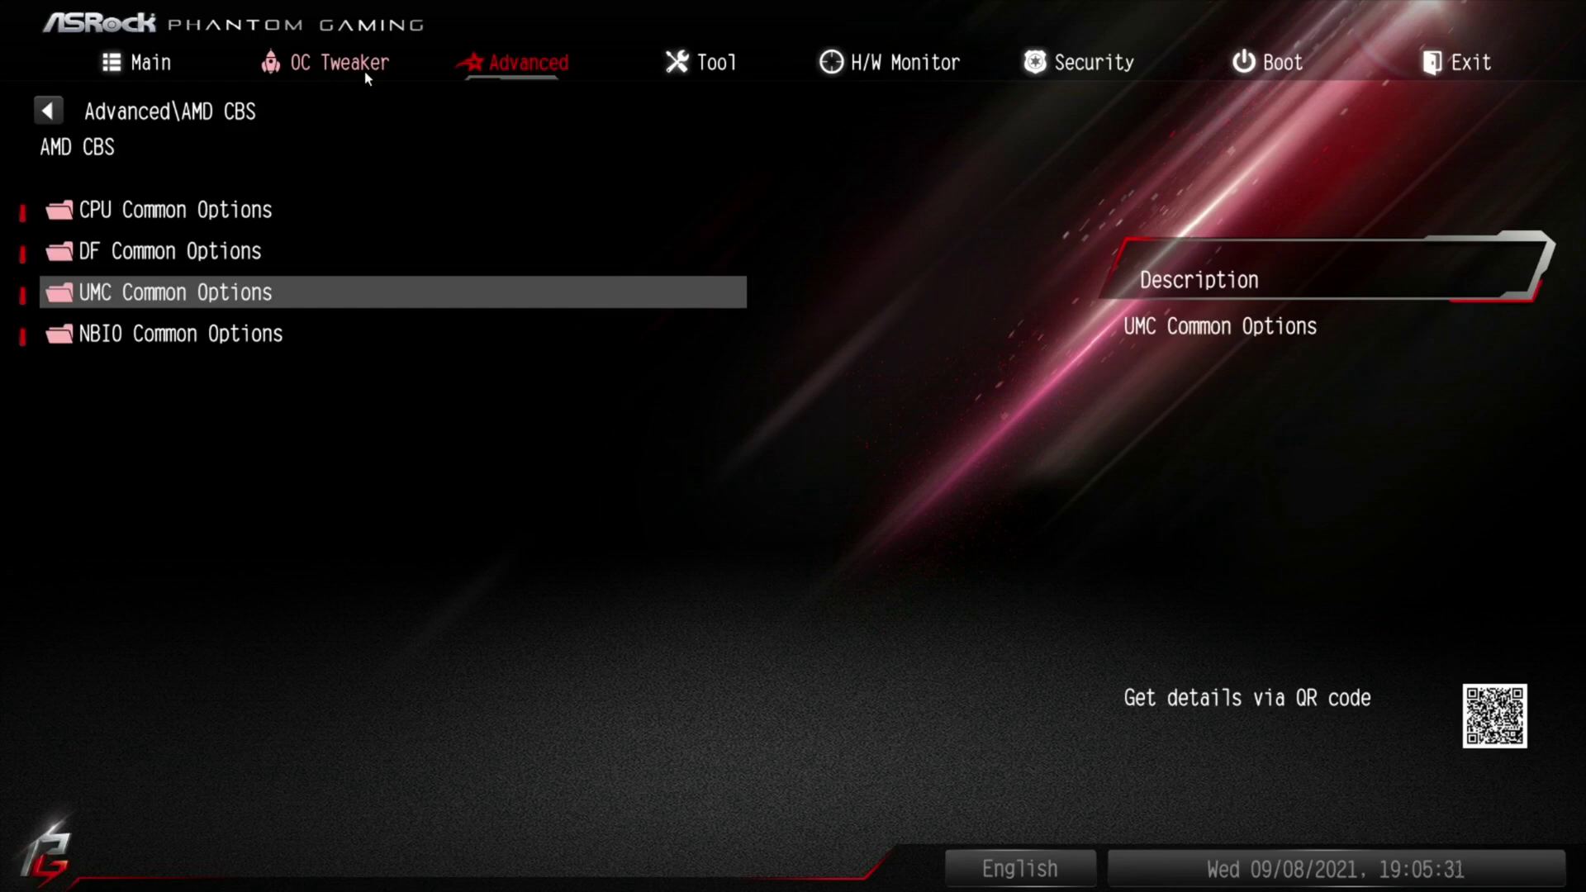
Step: Browse UMC Common Options down to DRAM Memory Mapping, leaving it on Auto
key("Return")
key("Return")
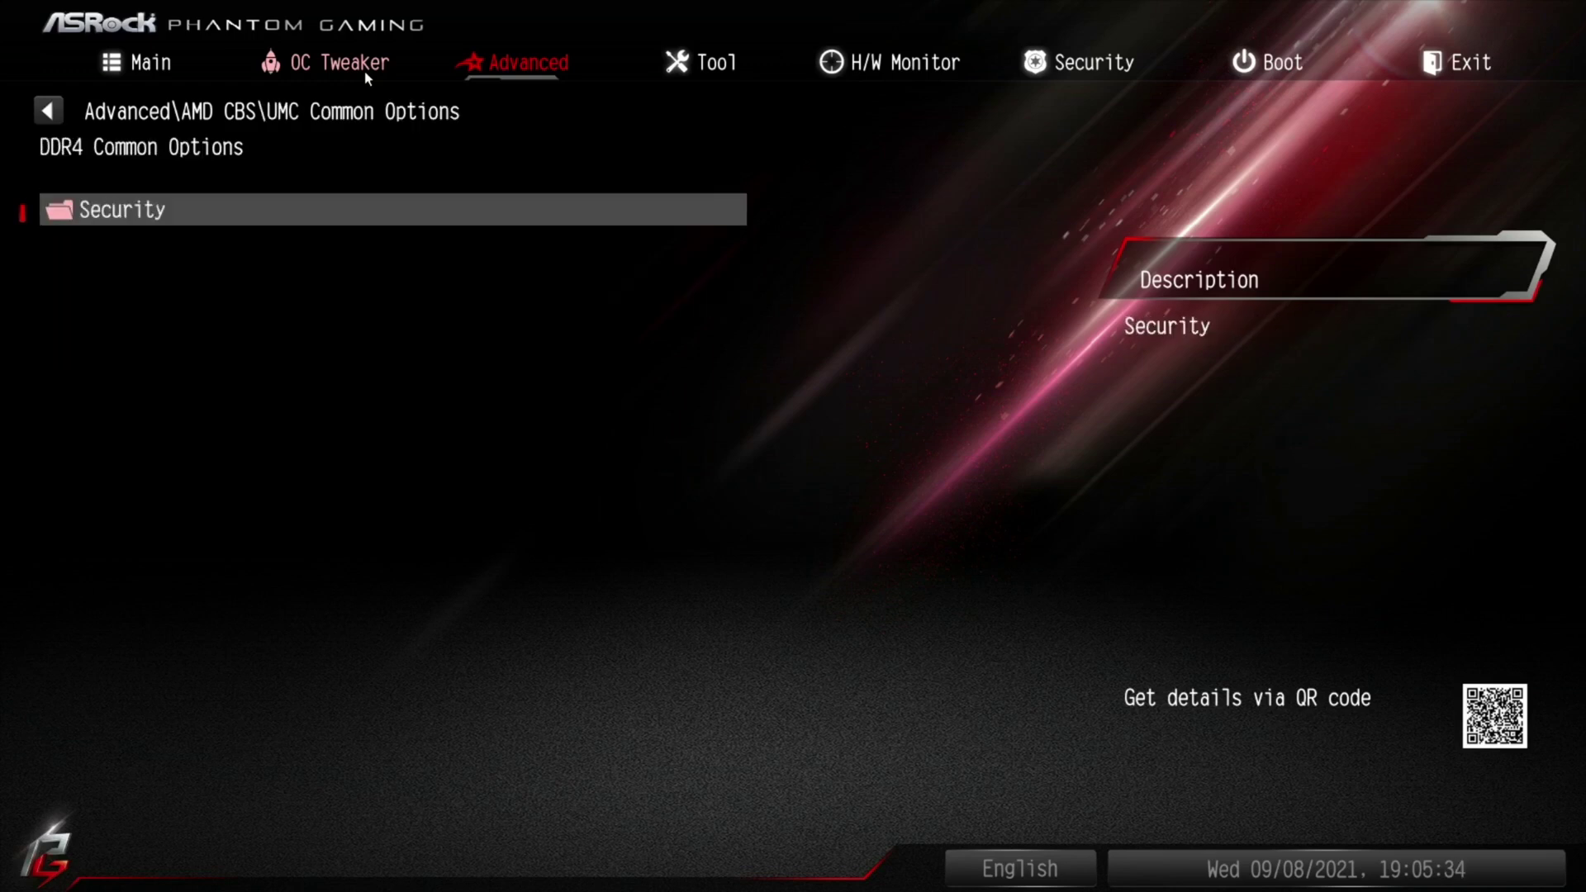
key("Return")
key("Escape")
key("Escape")
key("Escape")
key("Return")
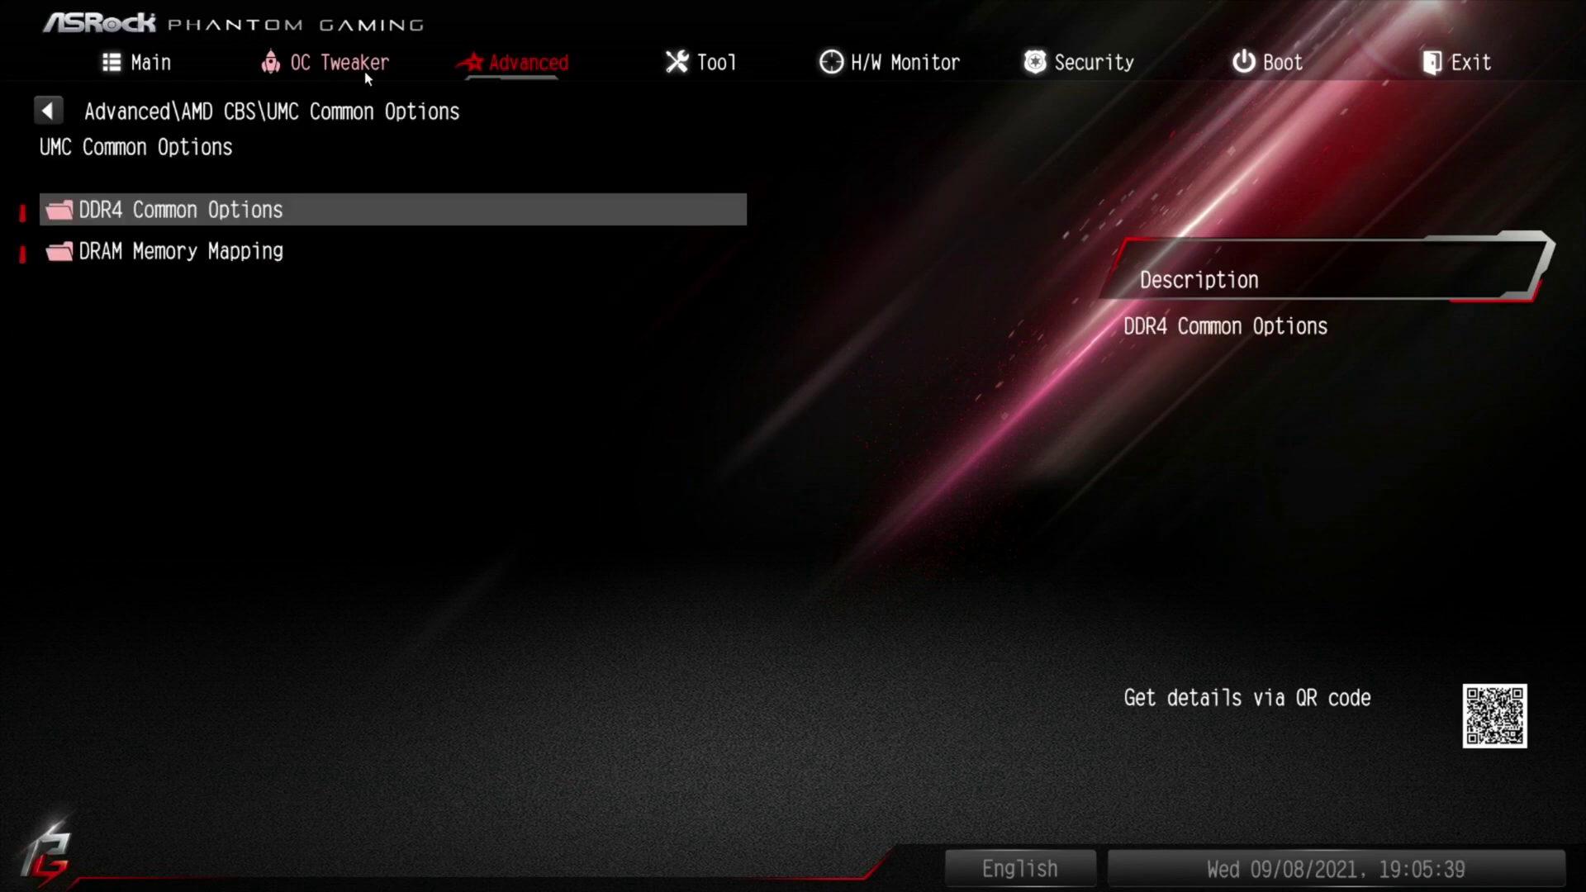
key("Down")
key("Return")
key("Down")
key("Down")
key("Down")
key("Down")
key("Down")
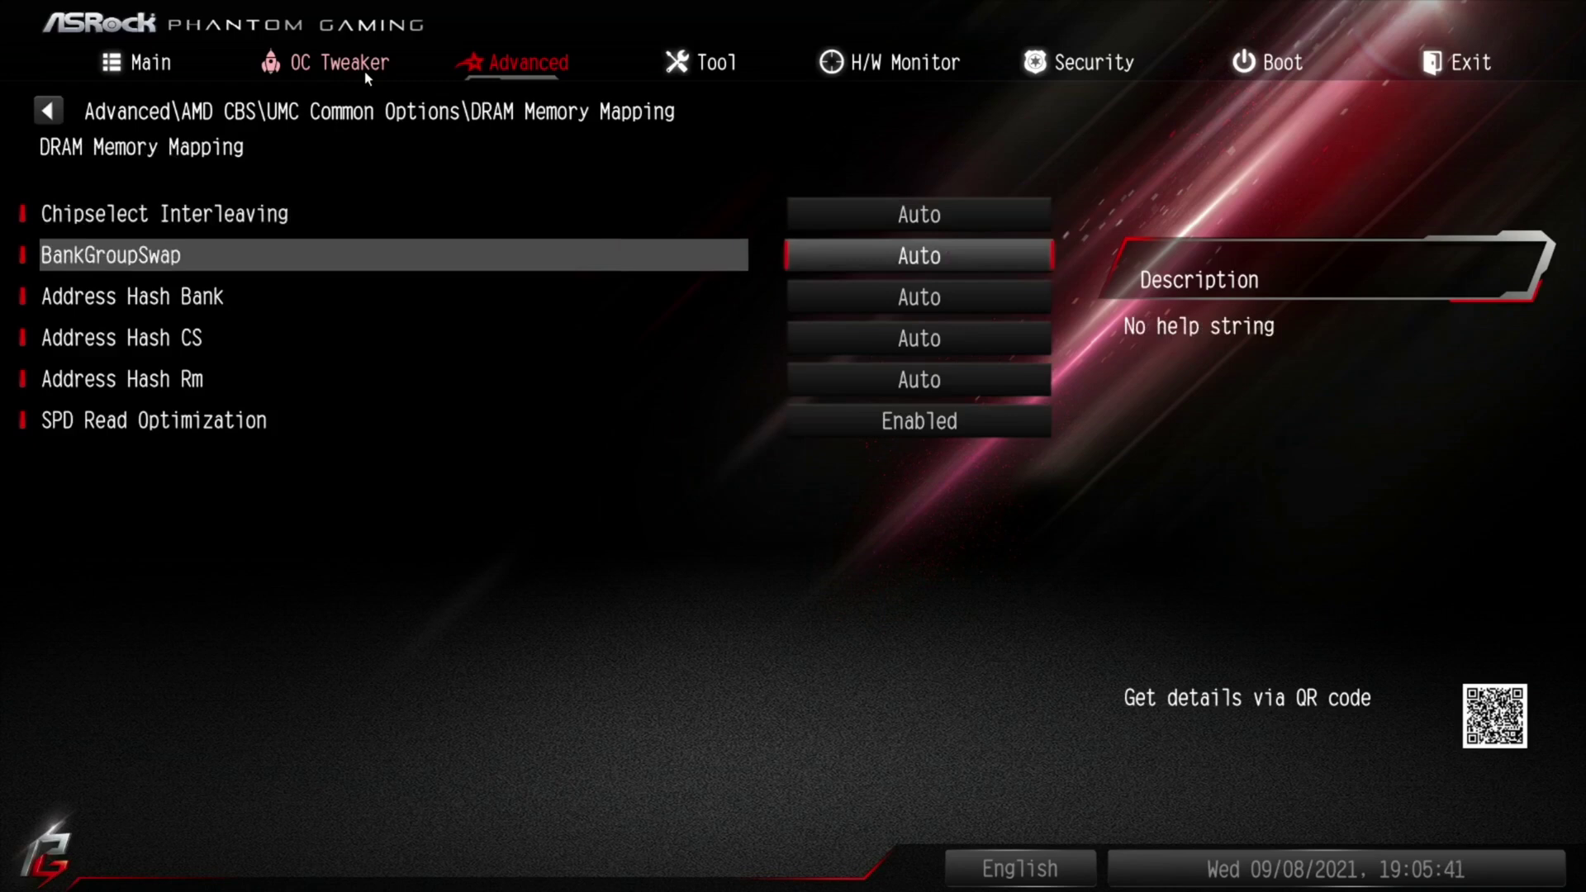
key("Escape")
key("Escape")
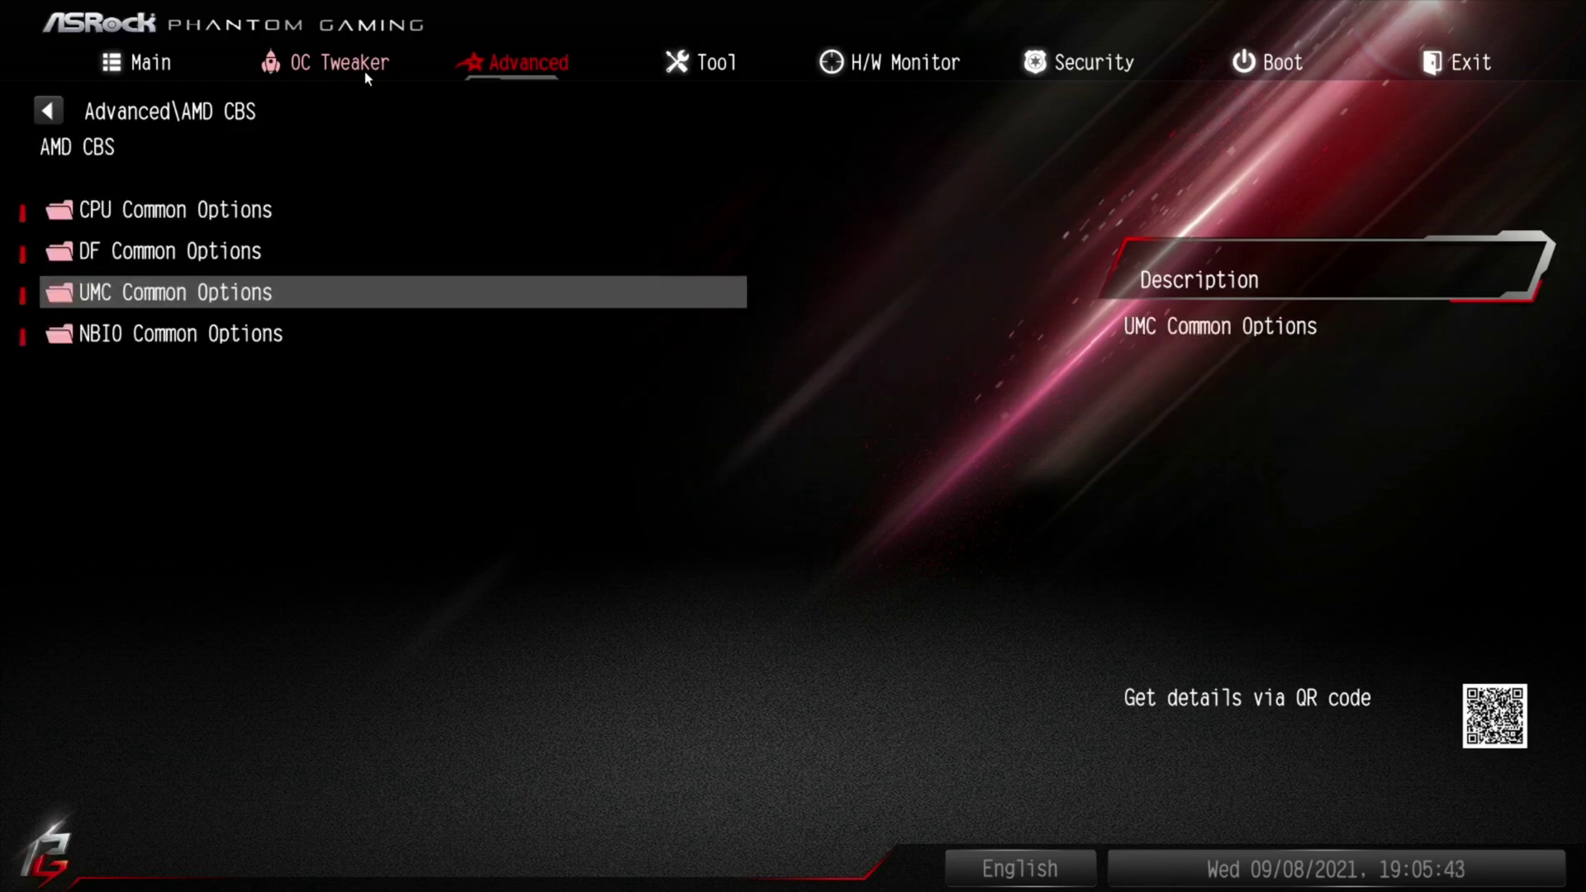
Step: Review the NBIO Common Options sub-sections, leaving IOMMU Disabled, then back out
key("Down")
key("Return")
key("Down")
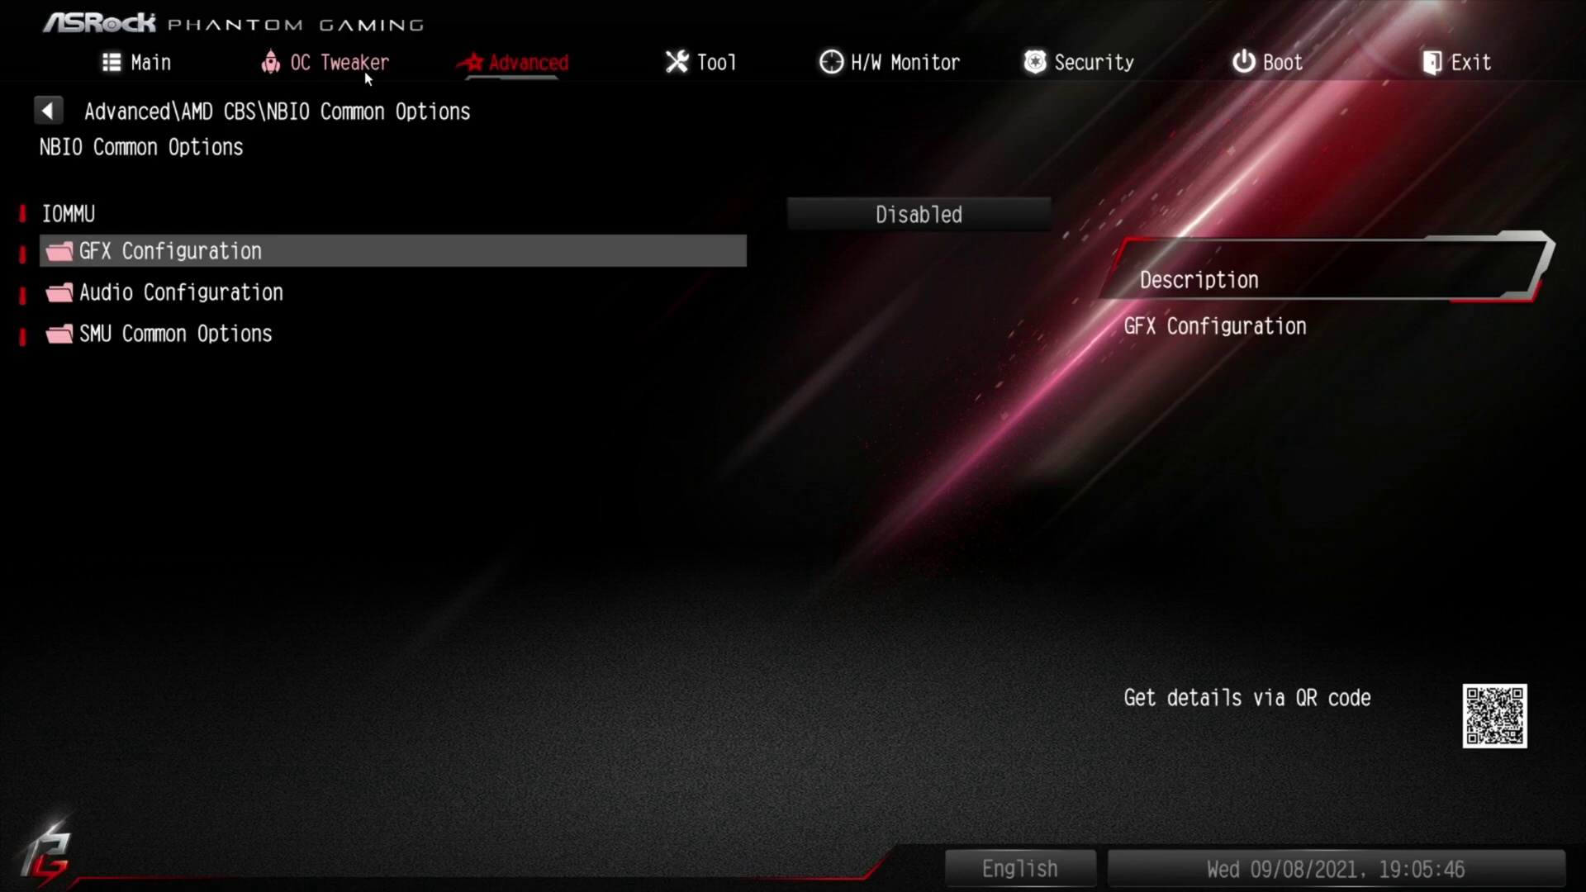
key("Down")
key("Down")
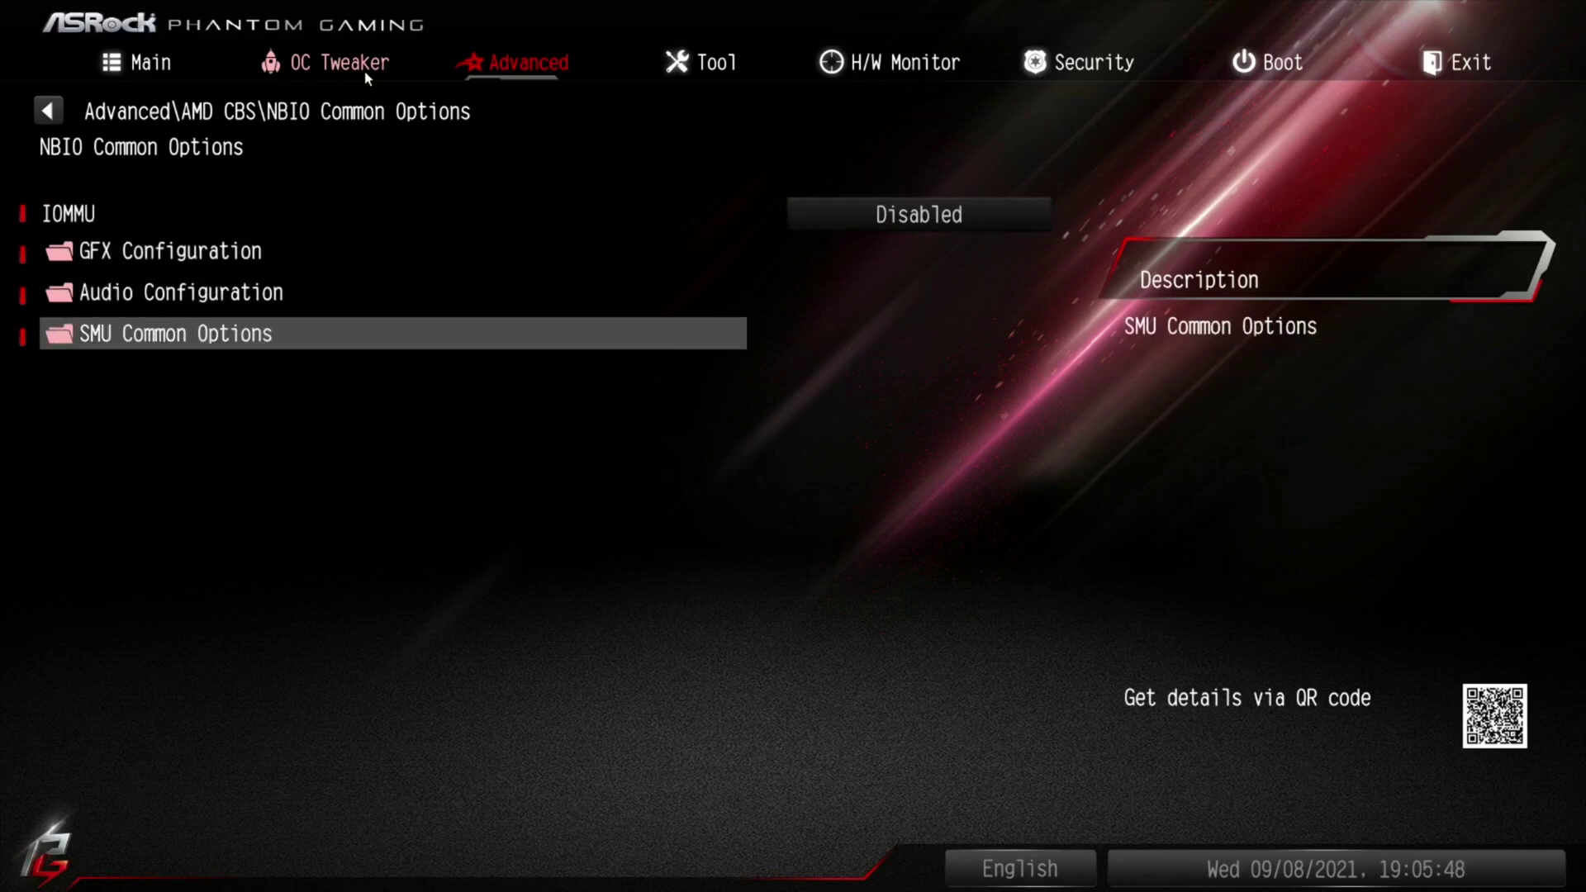
key("Escape")
key("Escape")
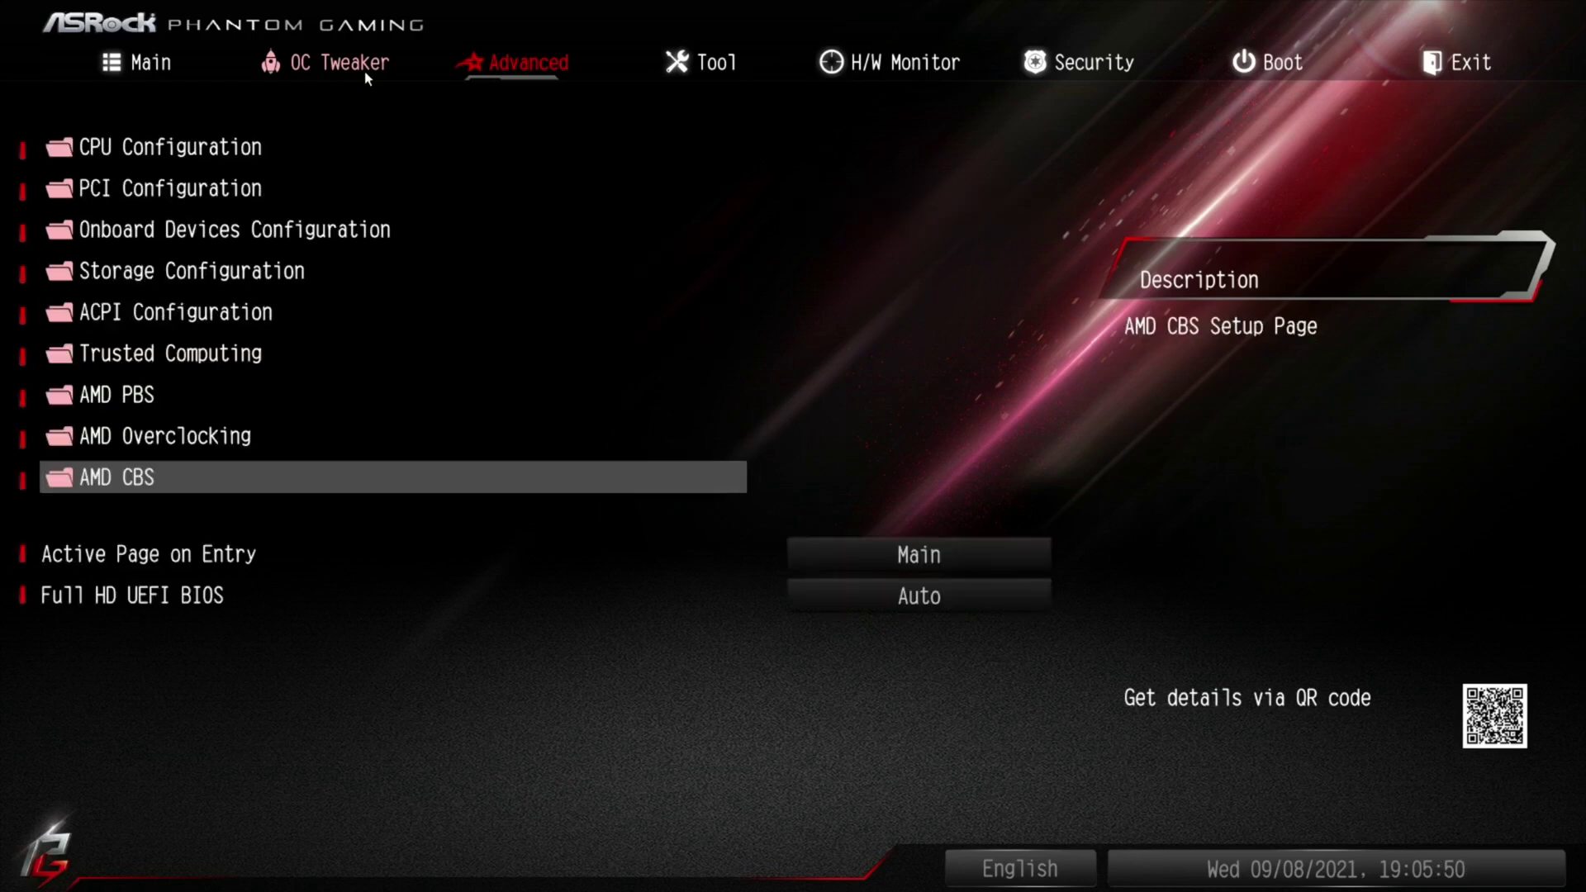
Step: Confirm Active Page on Entry stays Main and Full HD UEFI BIOS stays Auto
key("Down")
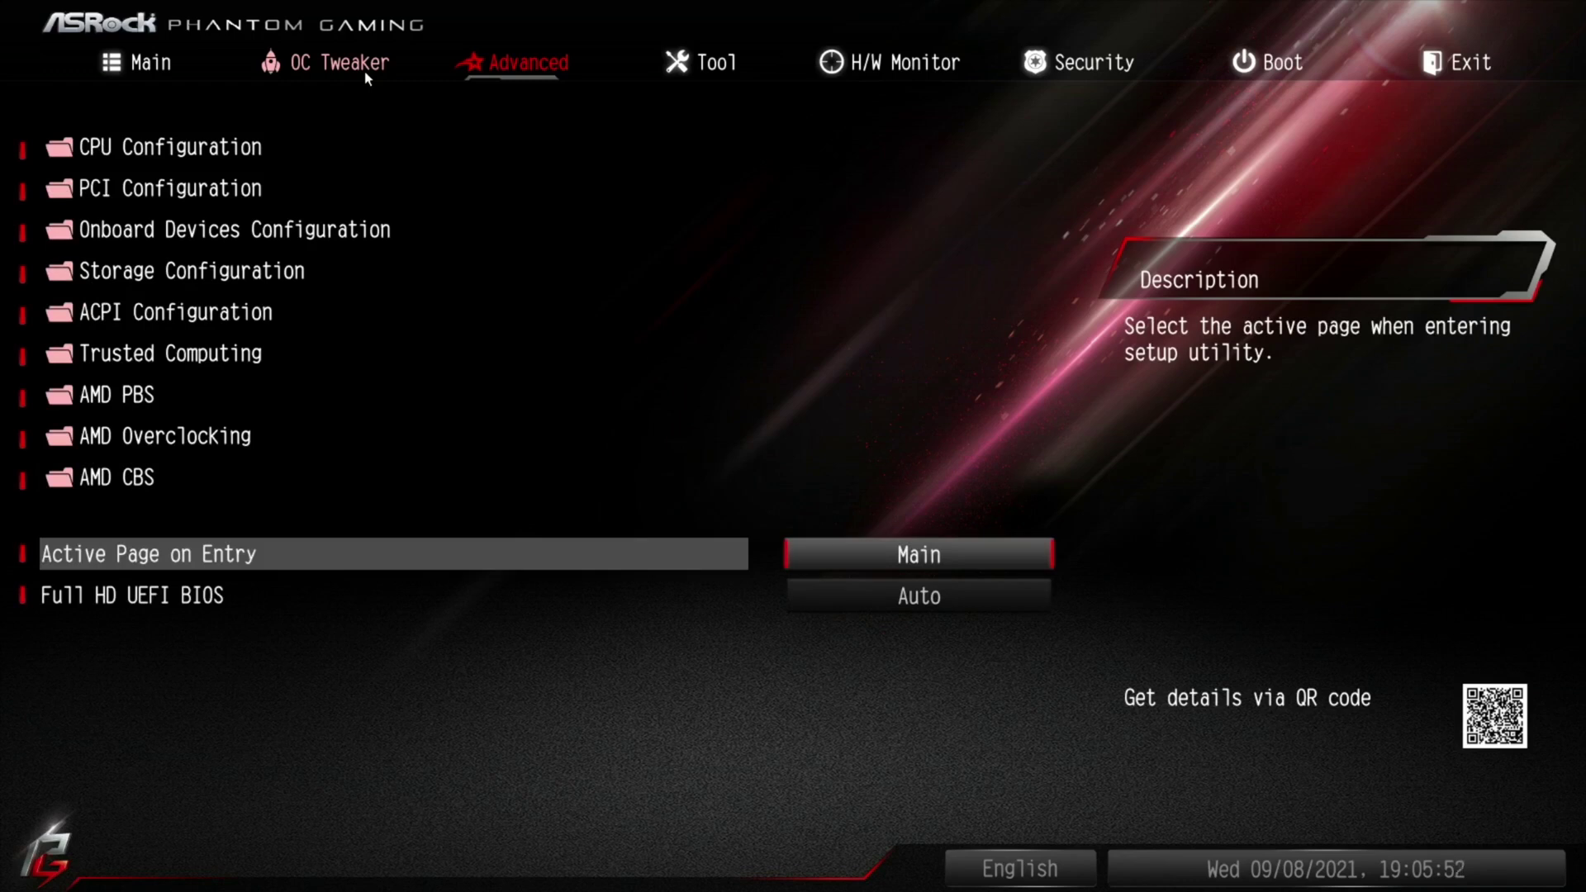
key("Down")
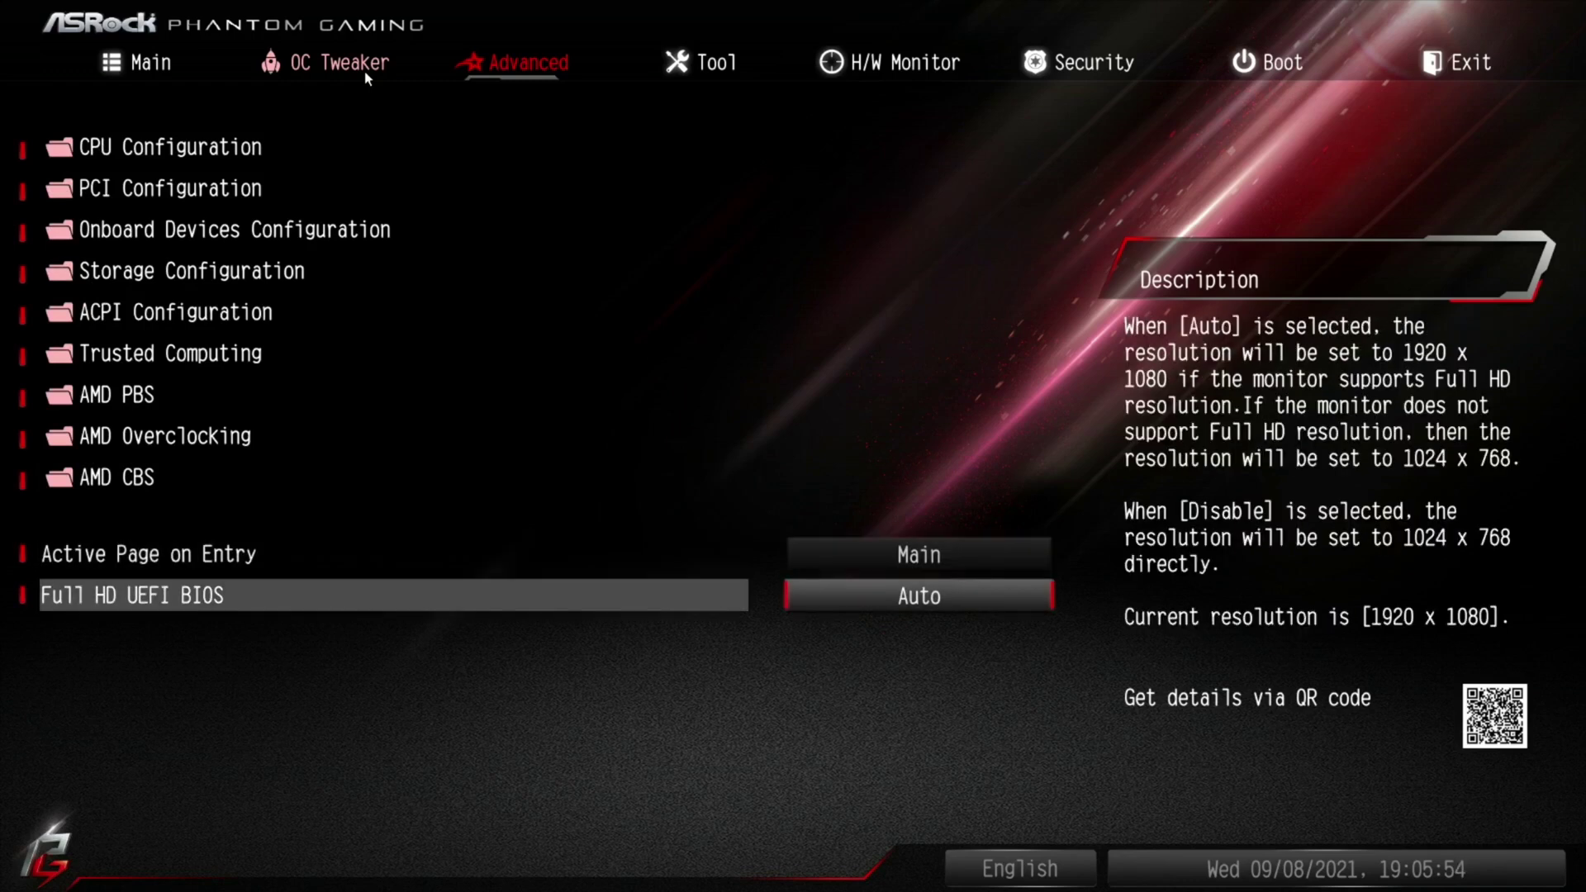
key("Up")
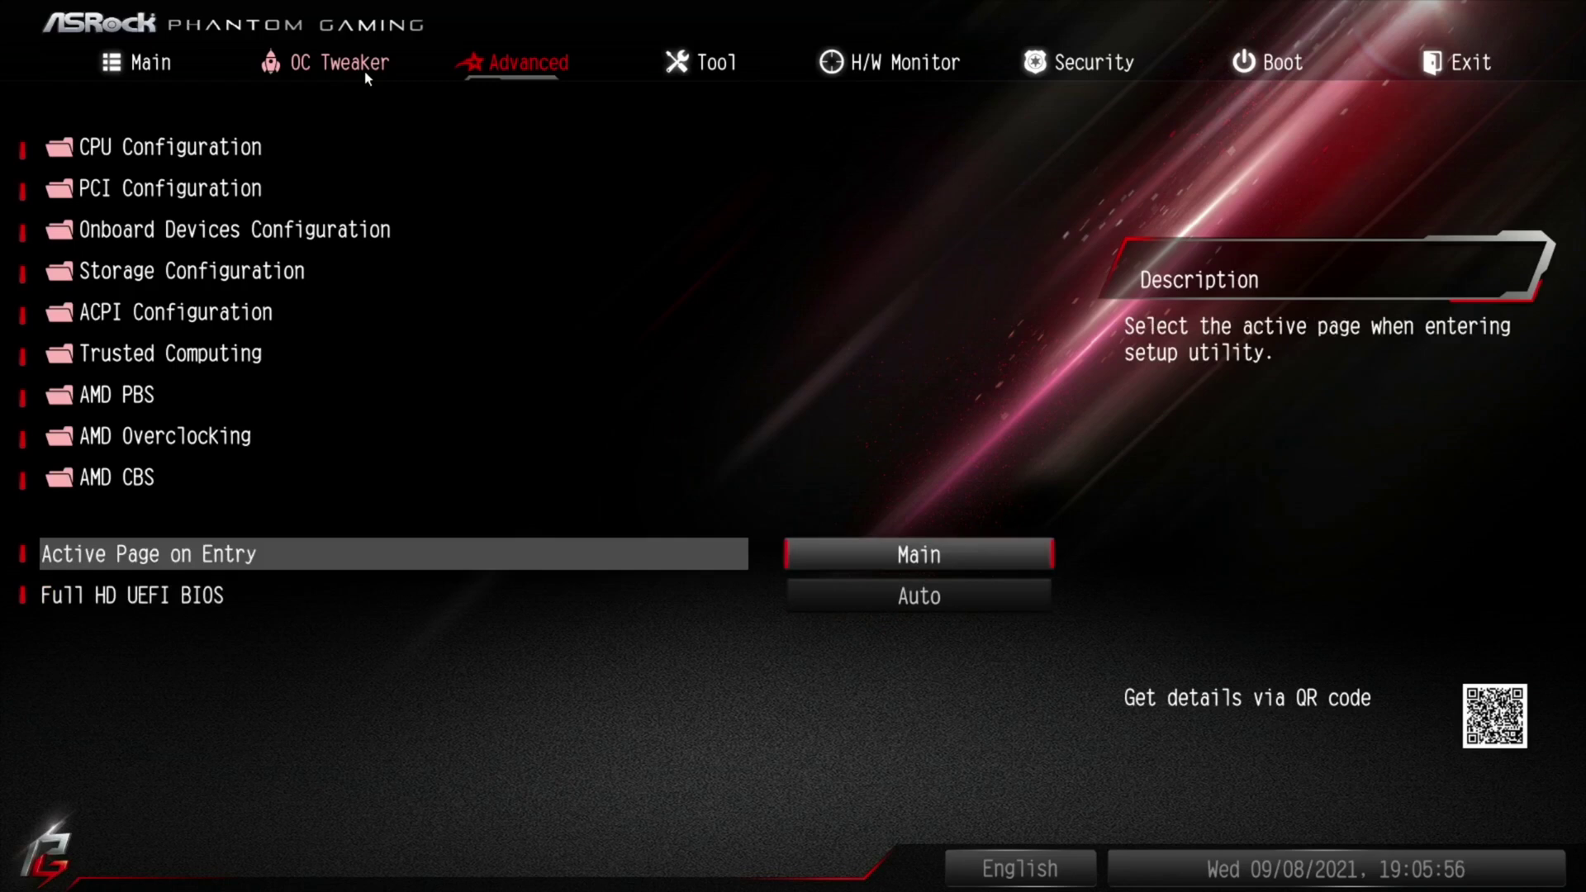
key("Return")
key("Escape")
key("Down")
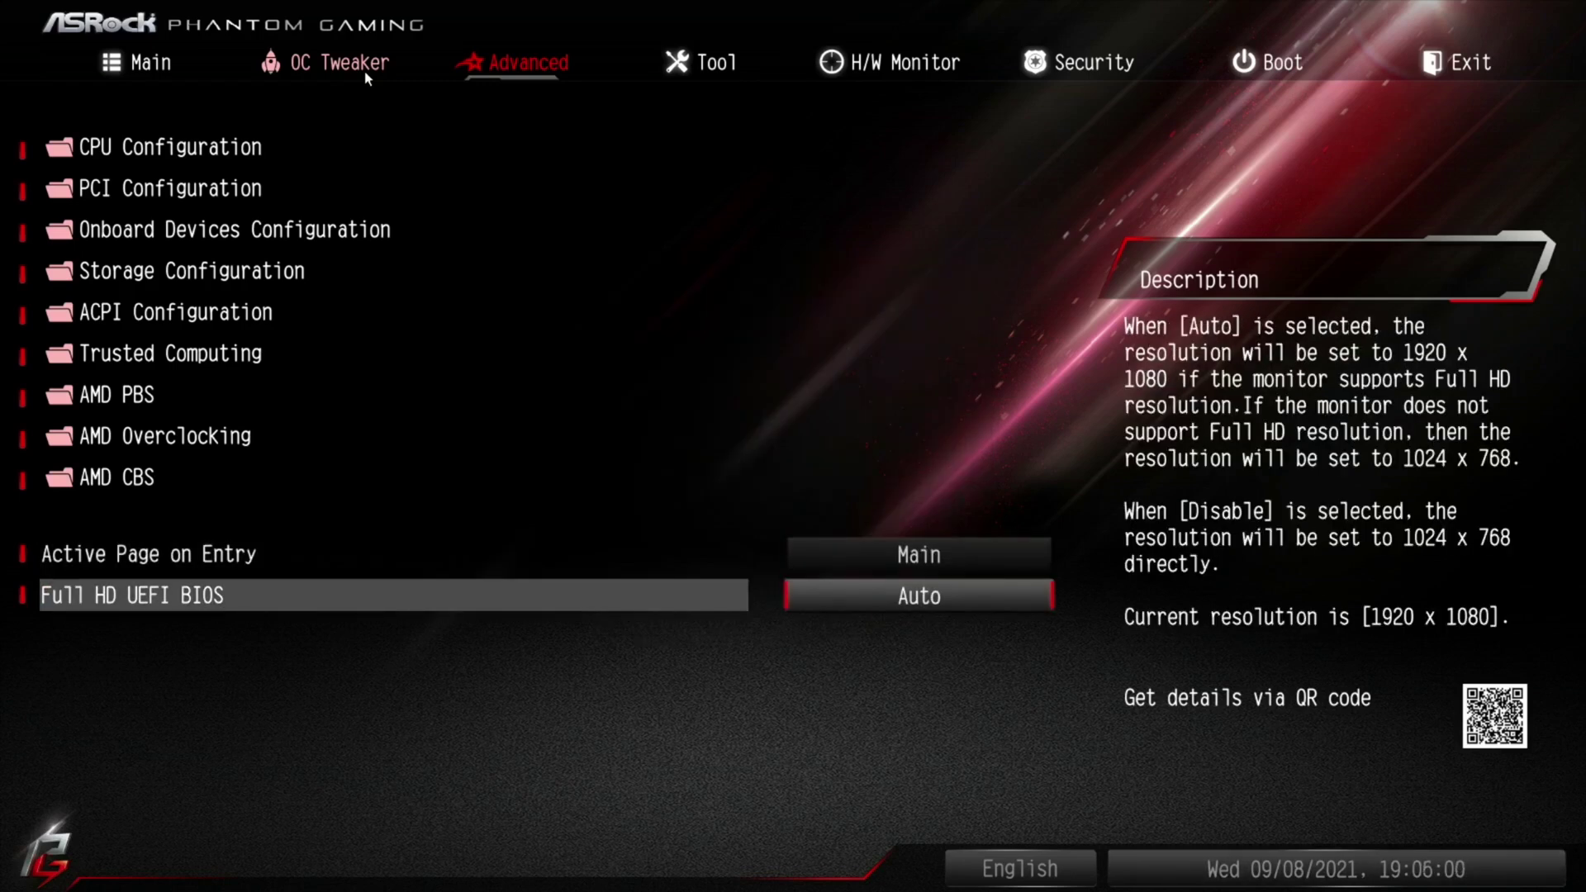
Step: Change RGB LED 1's LED Mode from Rainbow to Off in the Tool page's RGB LED settings
key("Right")
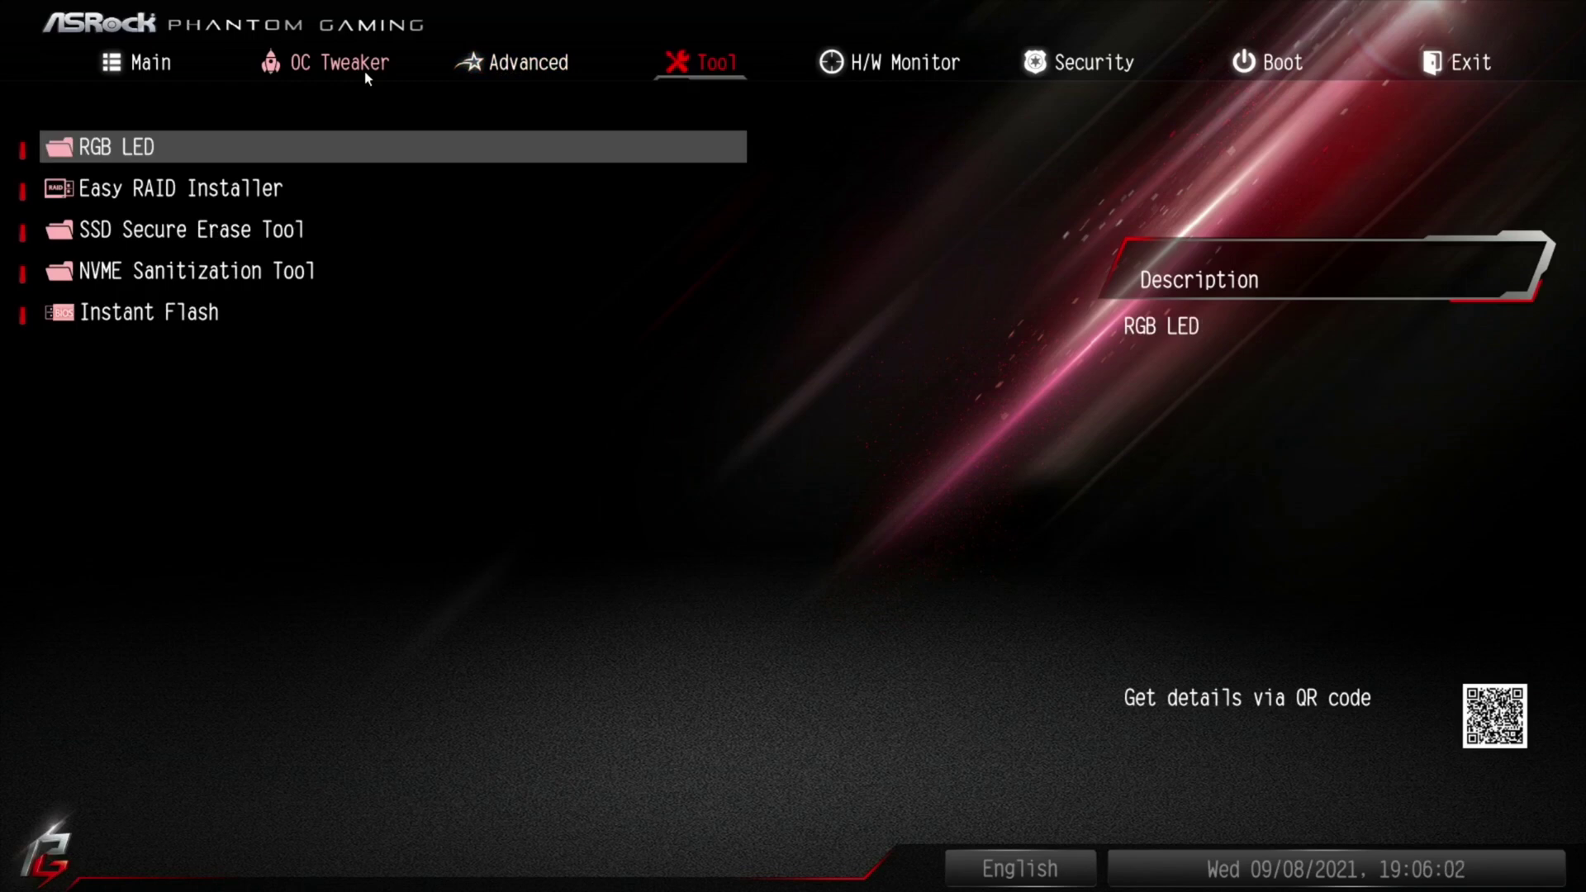
key("Return")
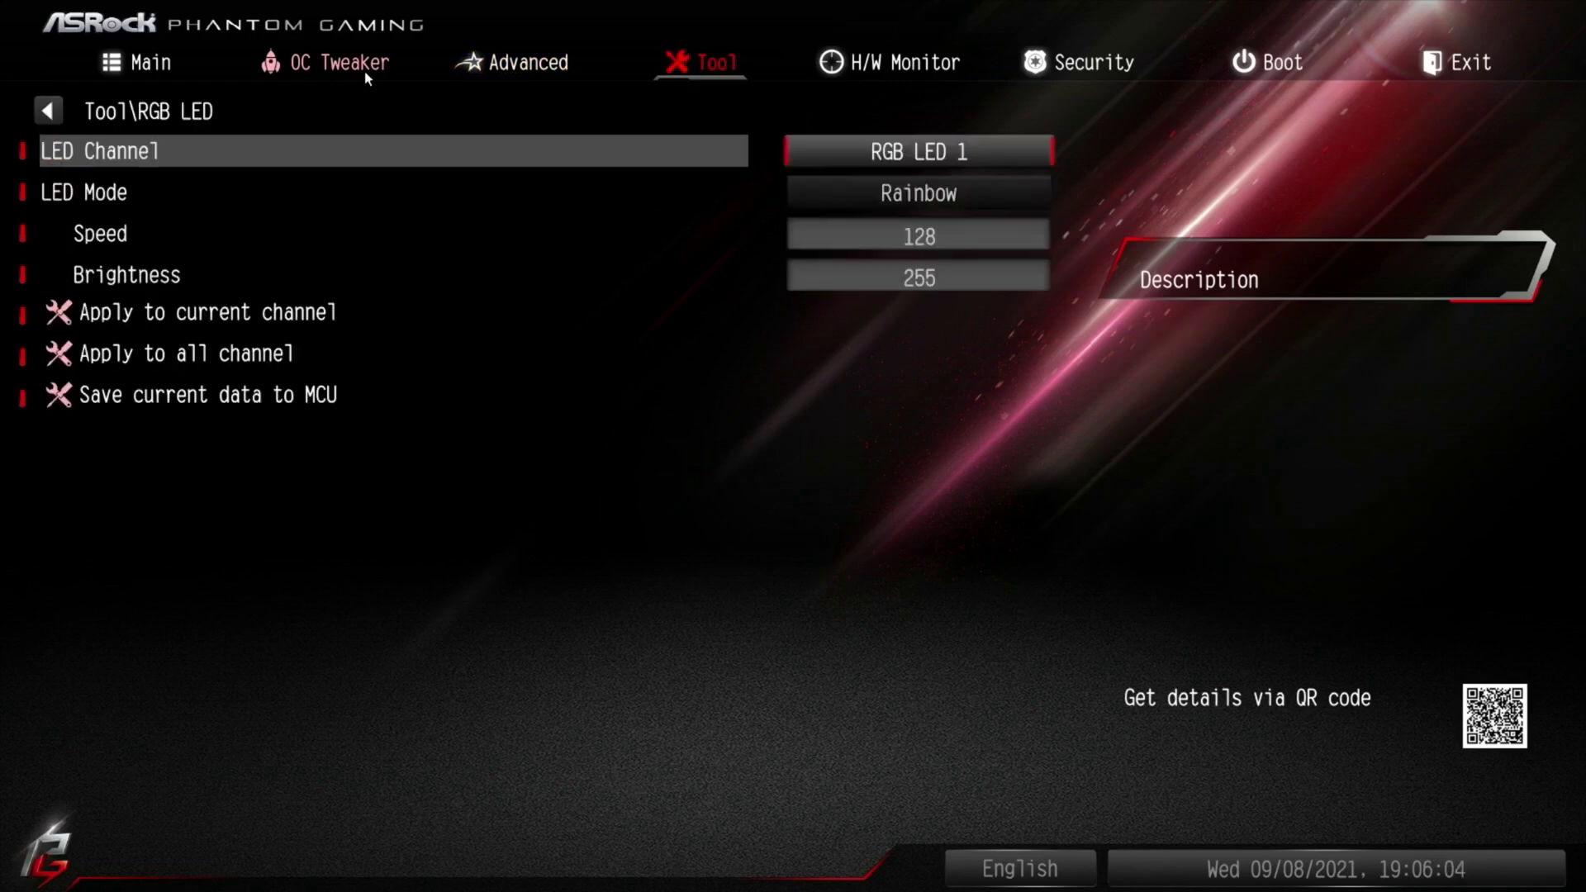
key("Down")
key("Return")
key("Up")
key("Up")
key("Up")
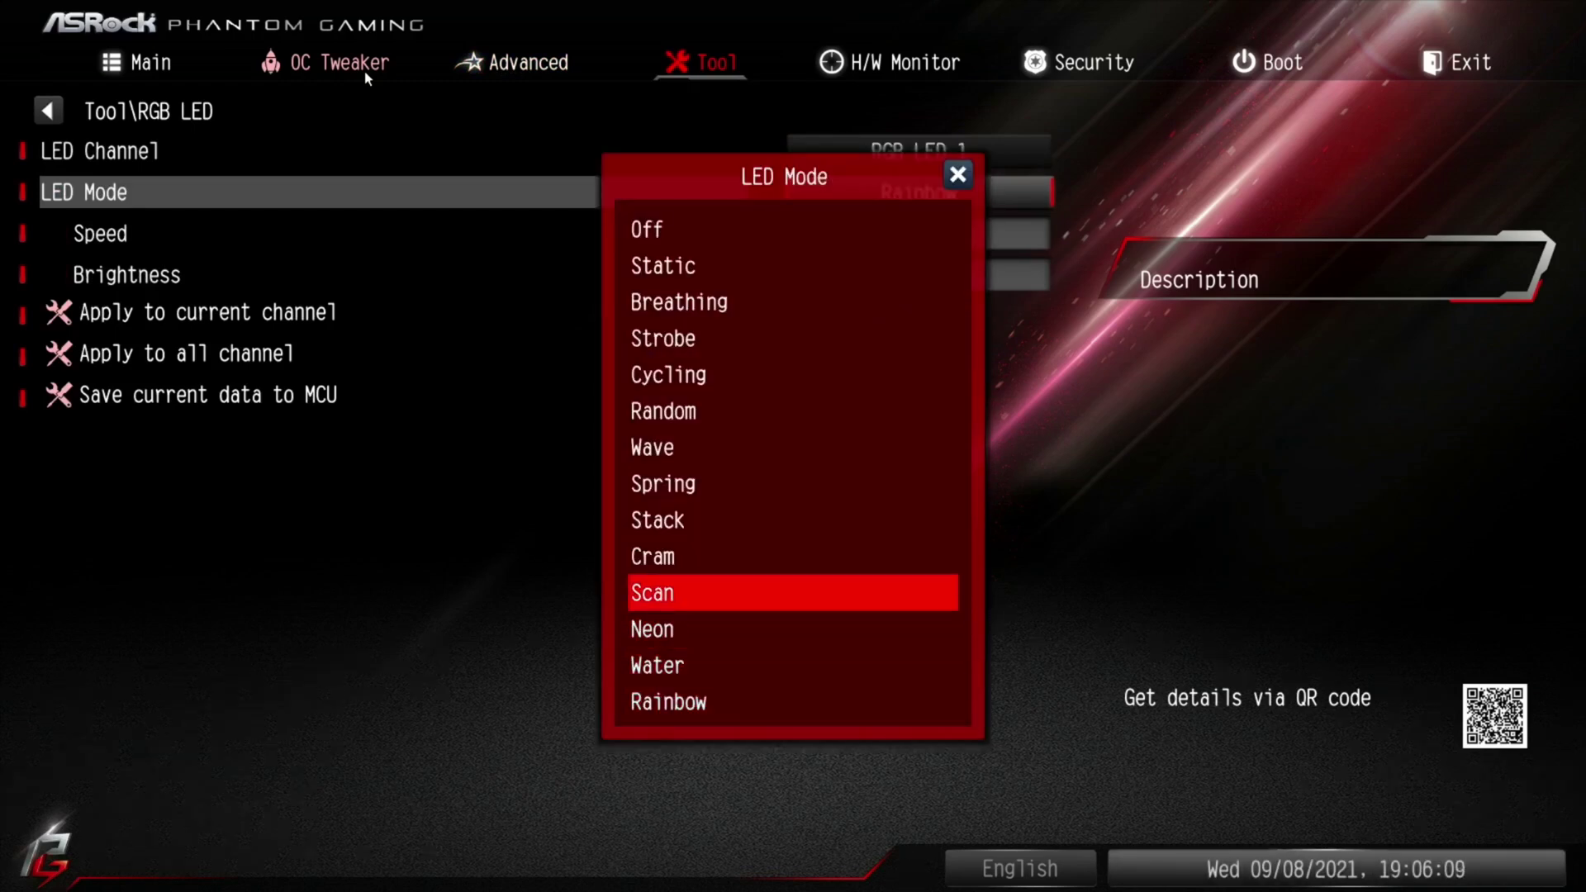
key("Up")
key("Up")
key("Up")
key("Up")
key("Up")
key("Up")
key("Up")
key("Up")
key("Up")
key("Up")
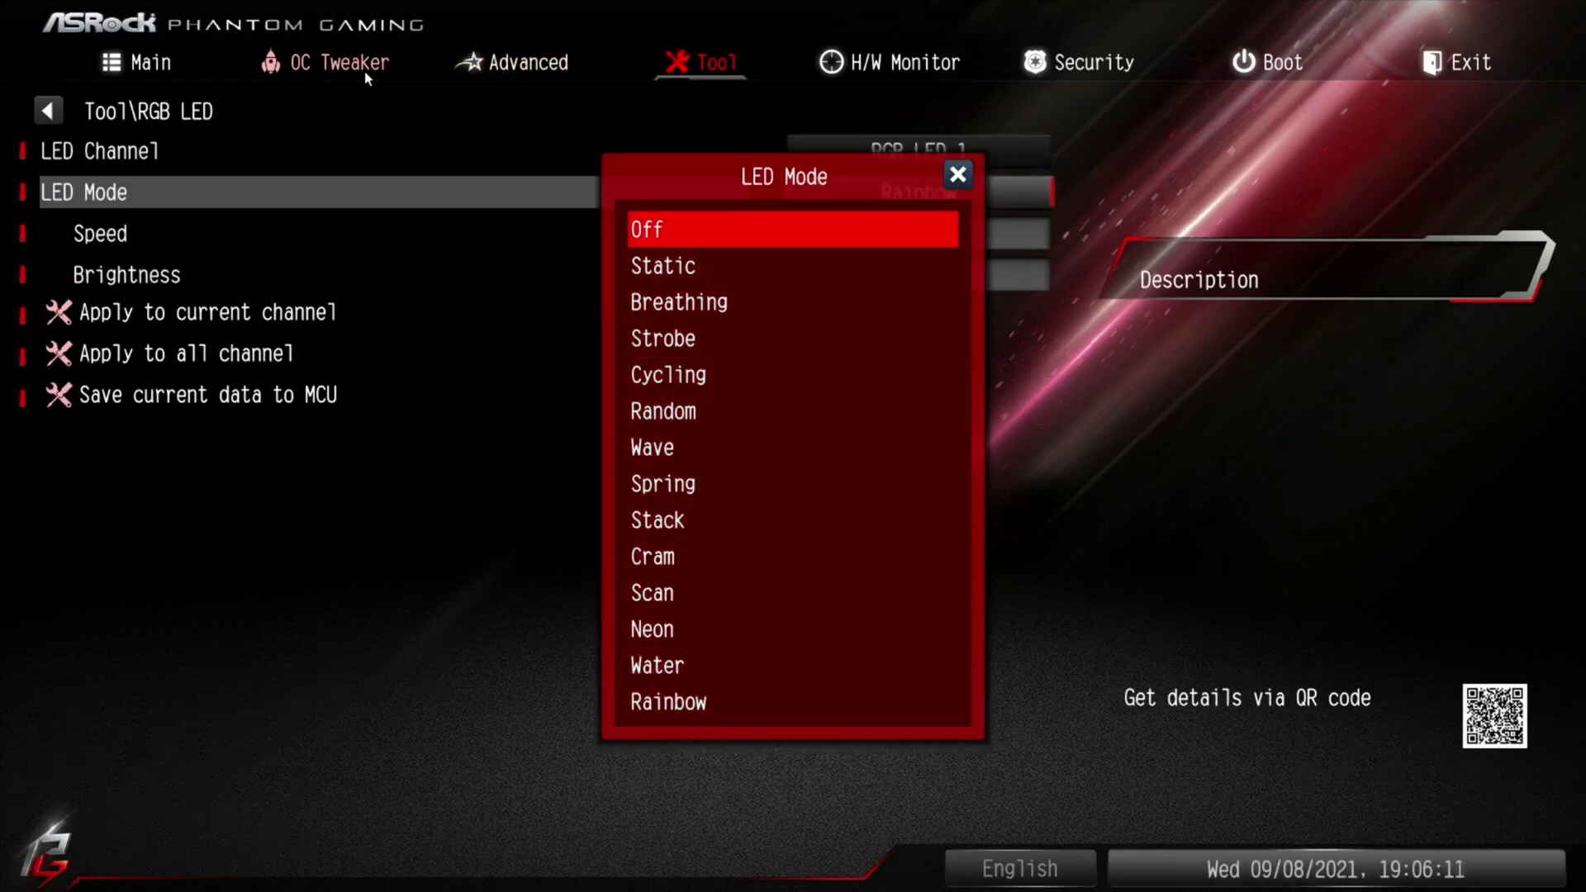
key("Return")
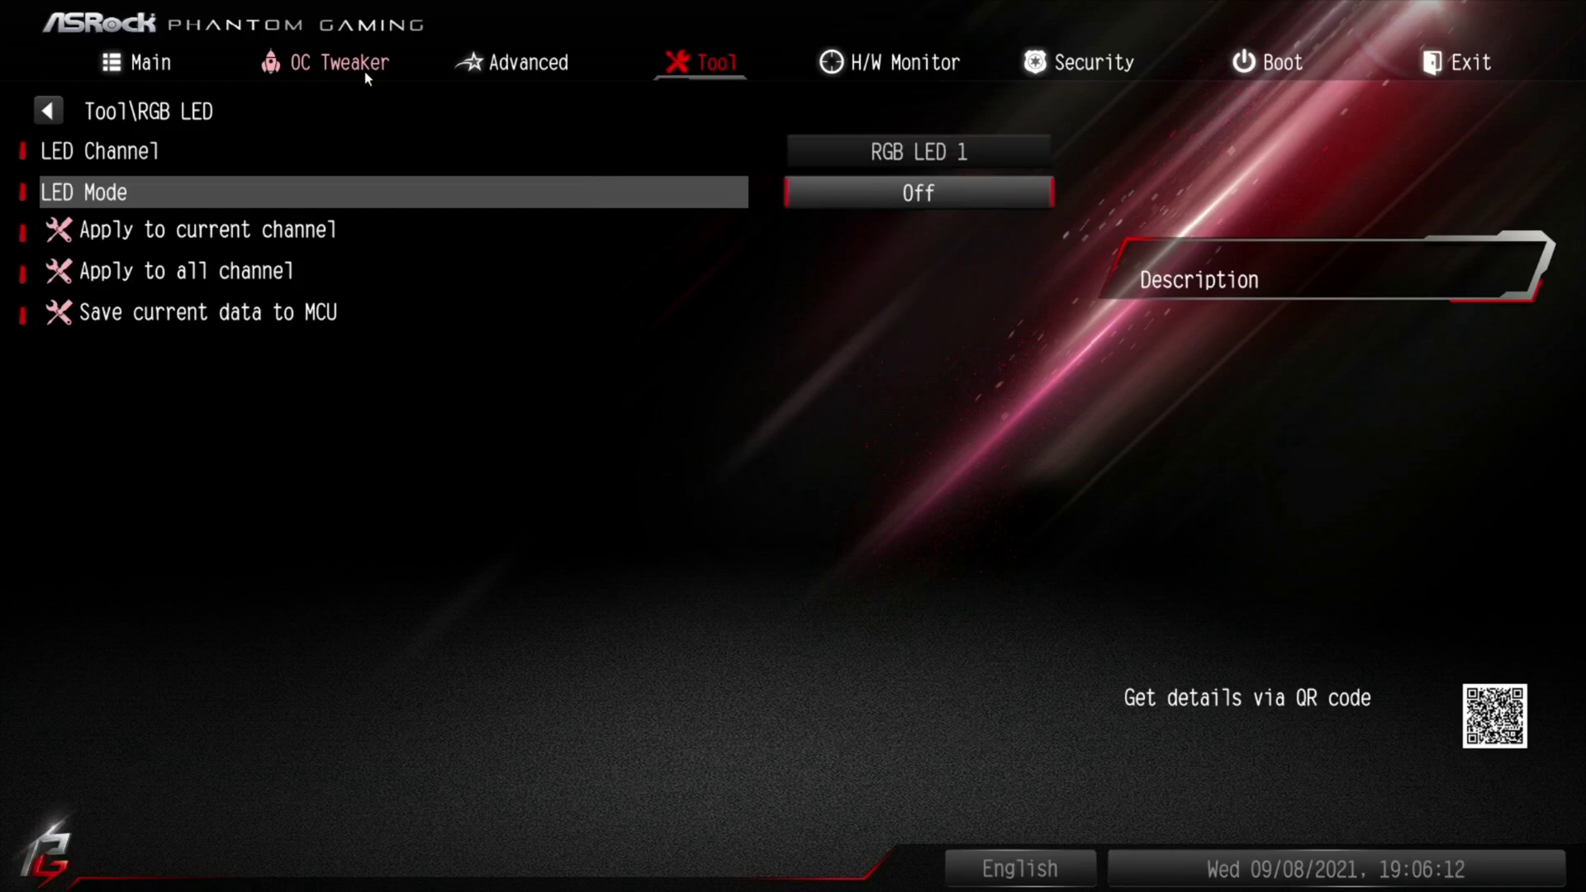
Step: Review Apply to all channel and Save current data to MCU, then return to Advanced
key("Down")
key("Down")
key("Down")
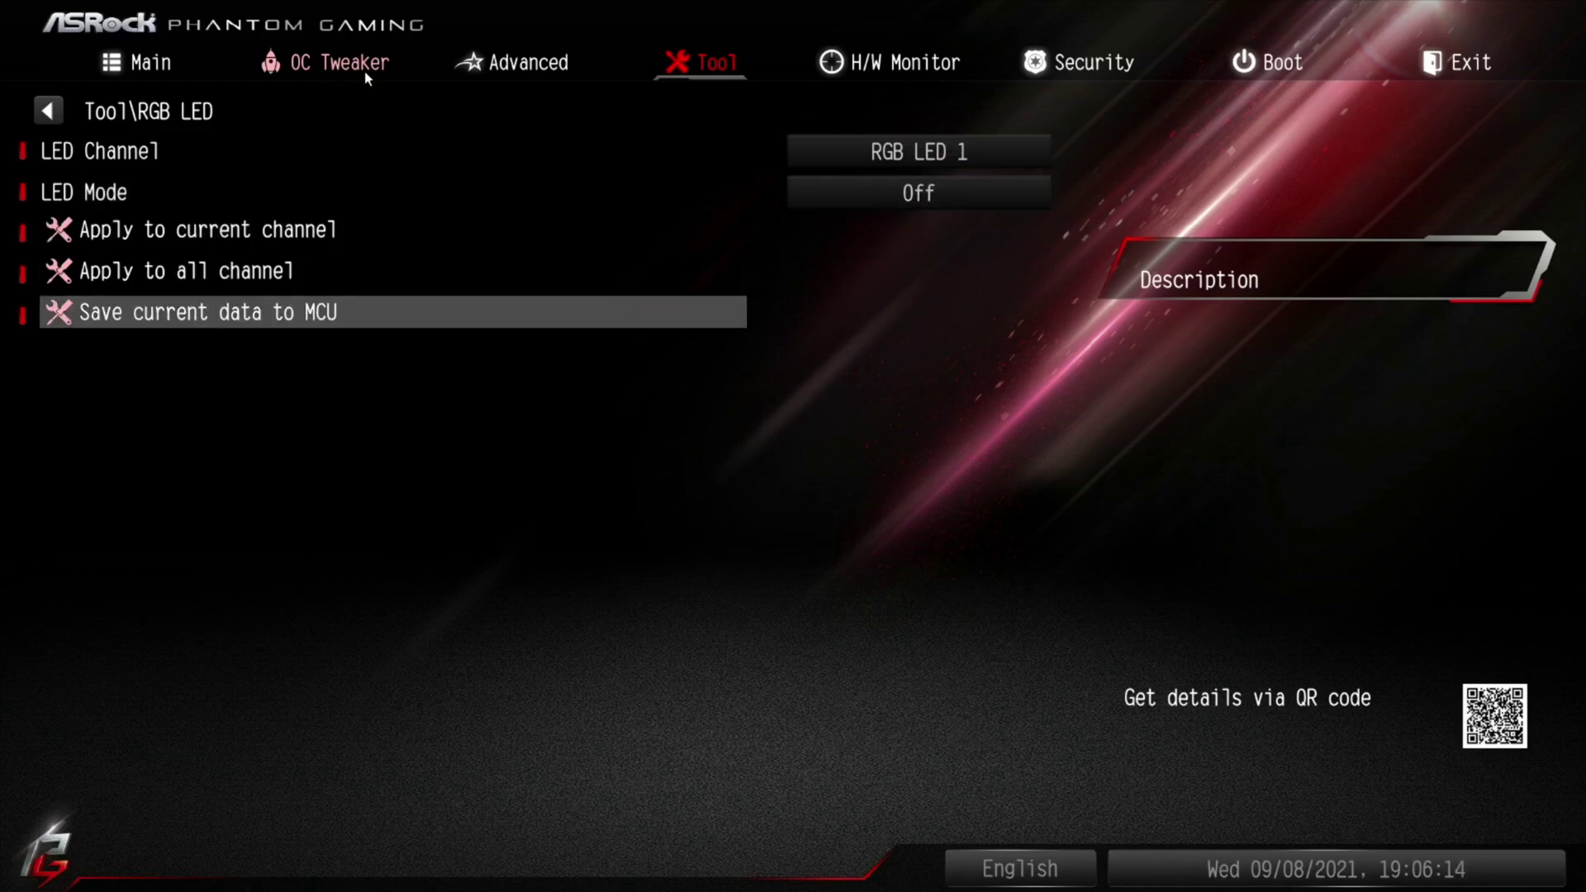
key("Up")
key("Down")
key("Left")
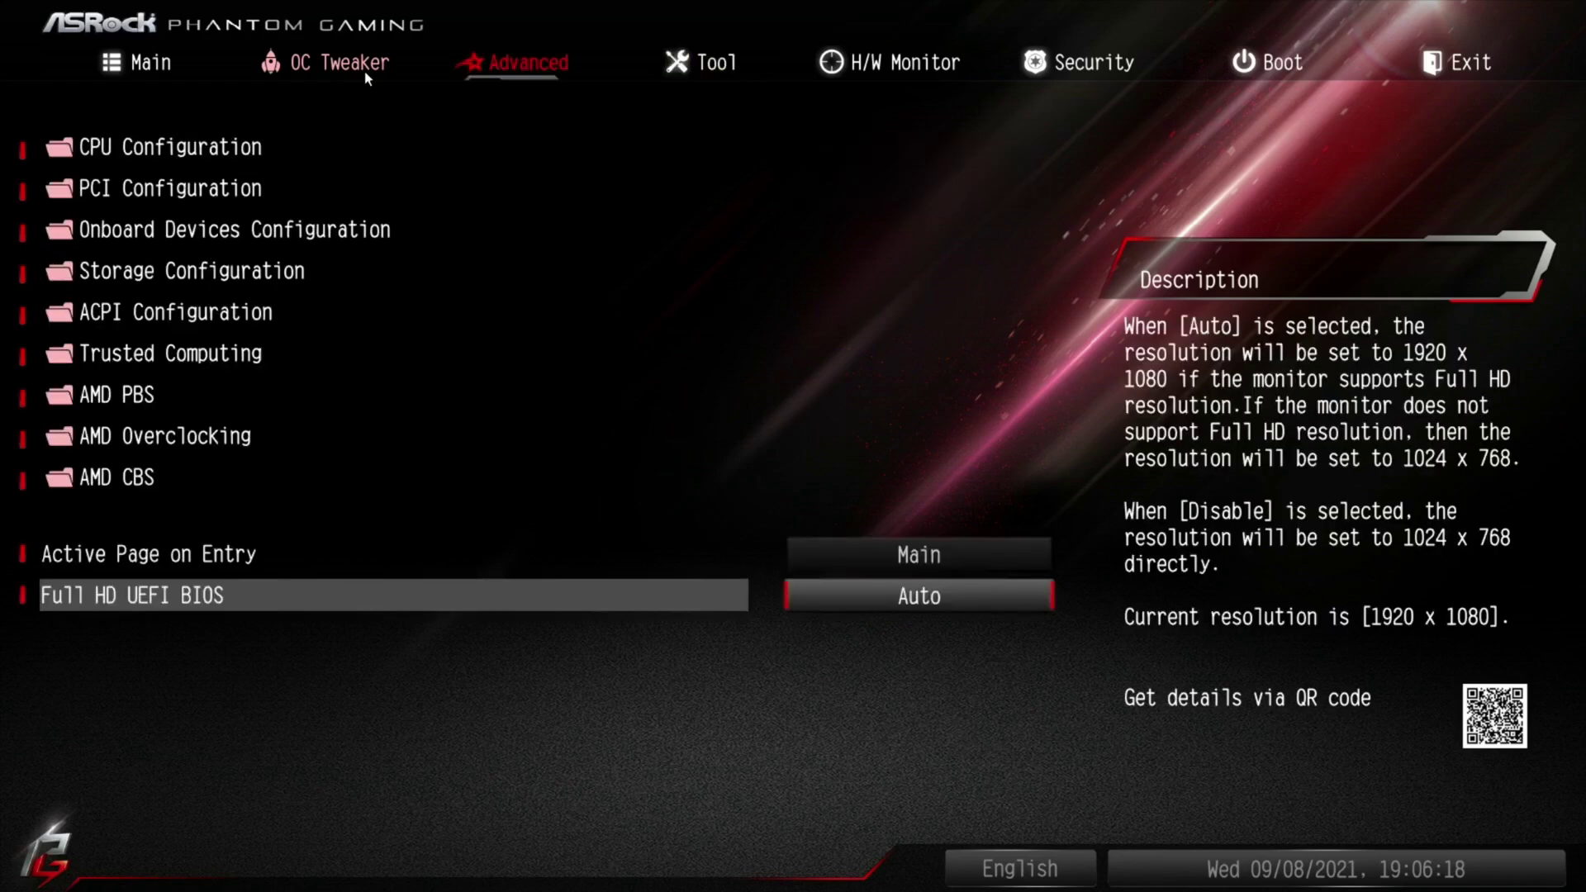
key("Right")
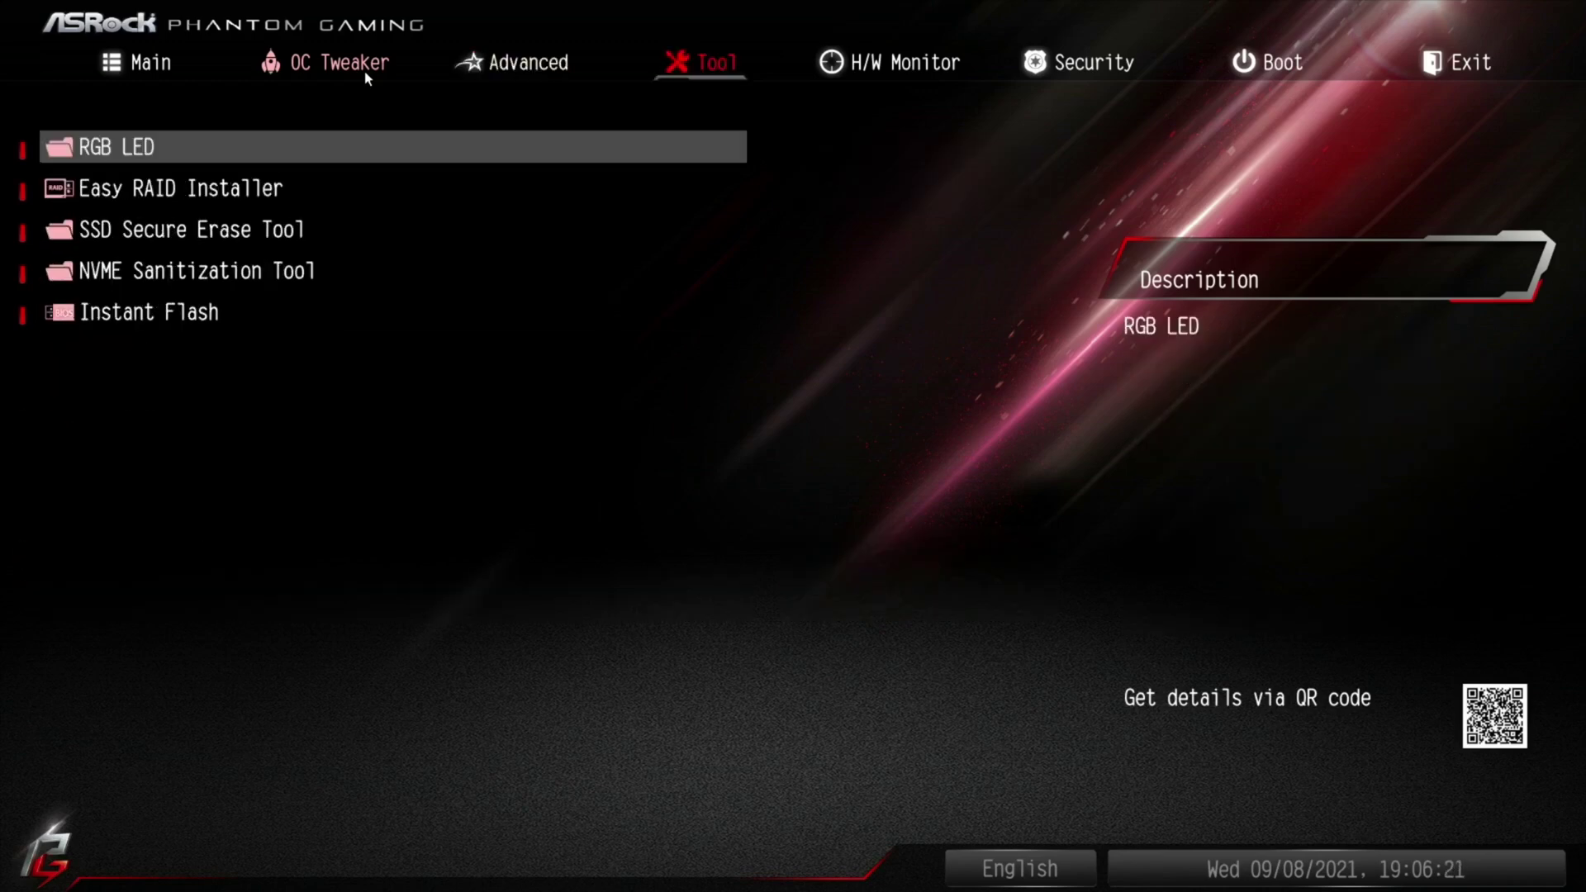
key("Down")
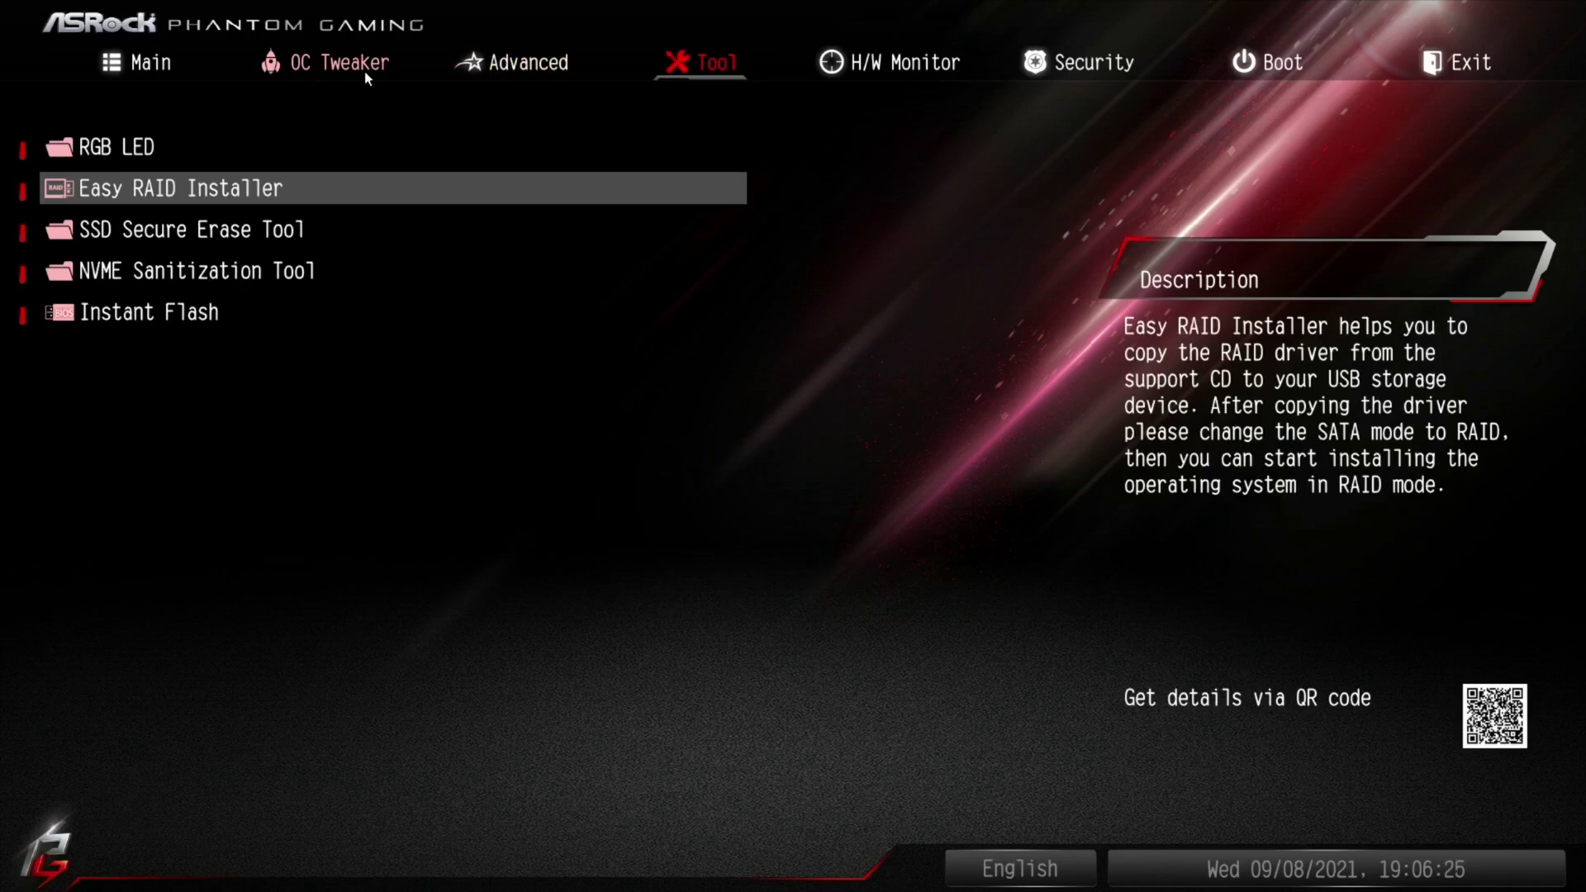
key("Return")
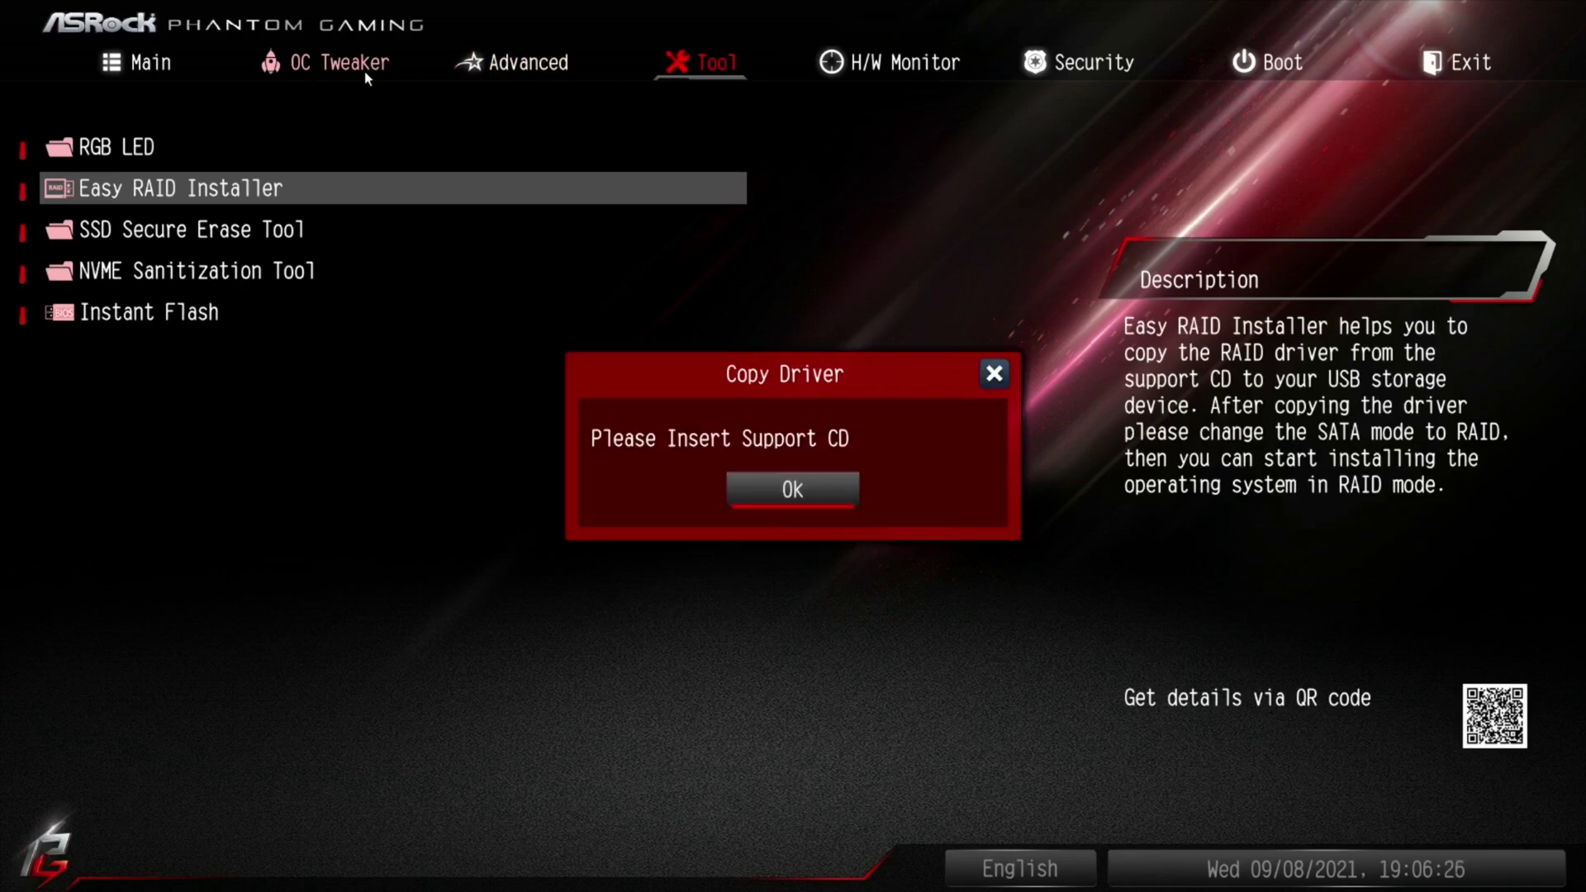
key("Return")
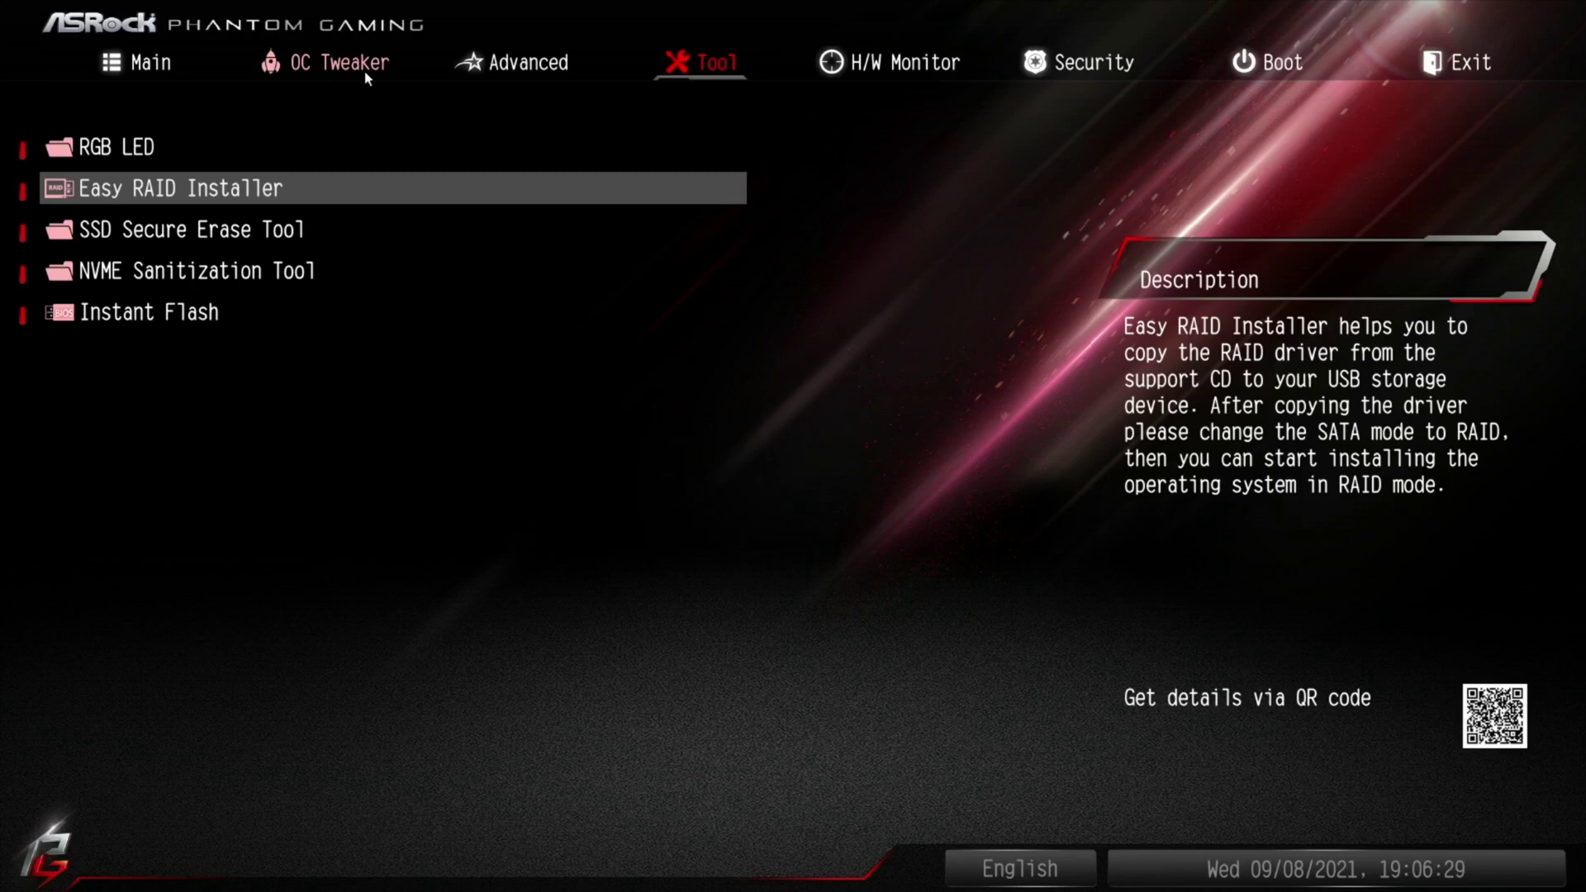
key("Return")
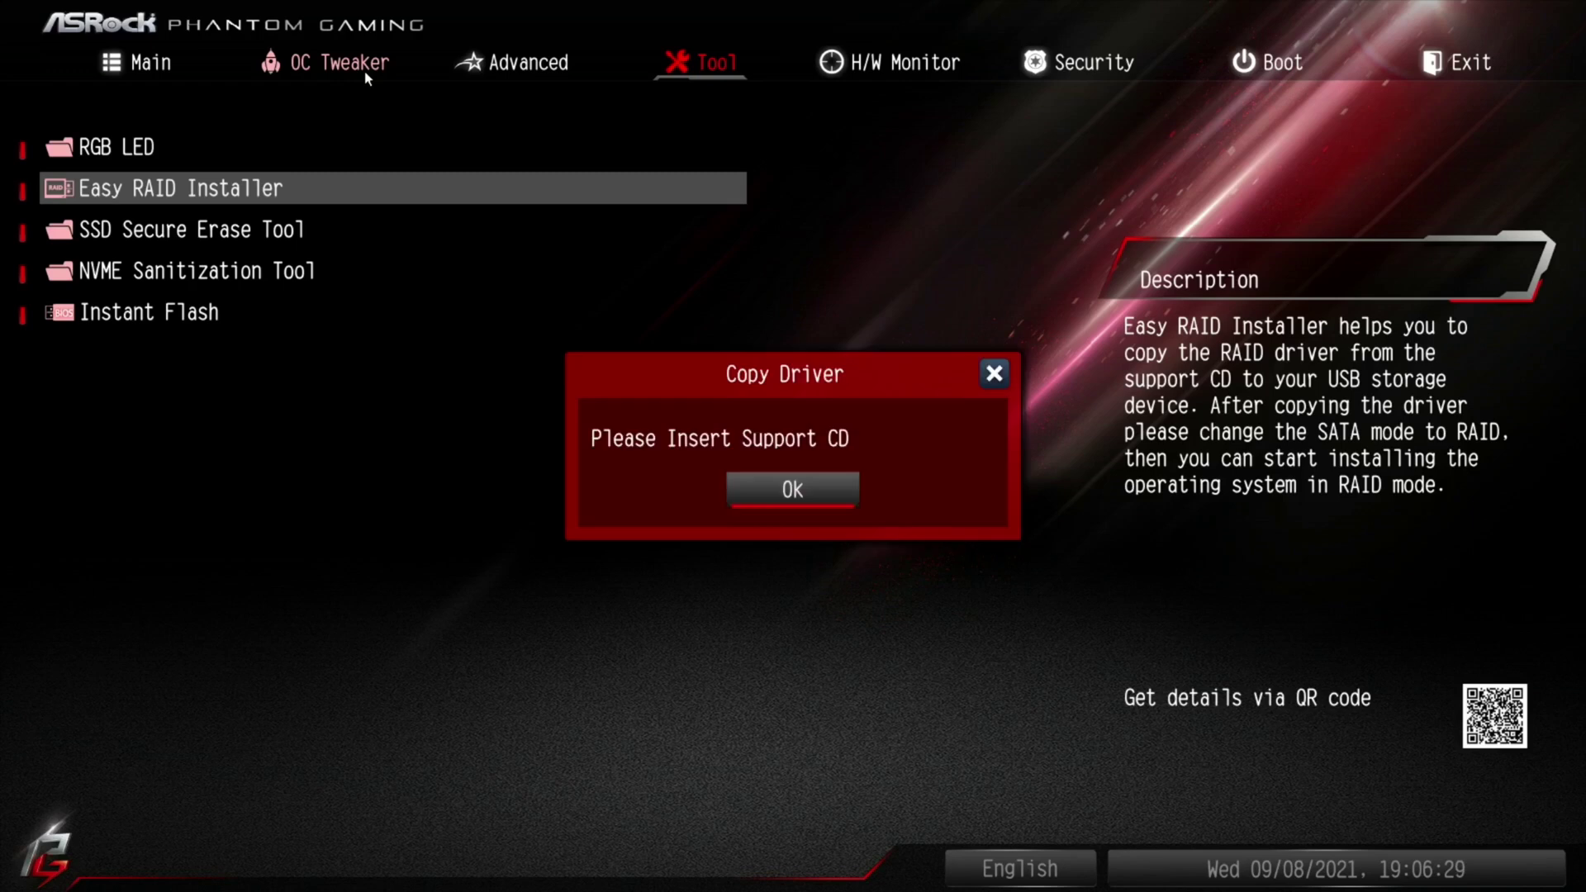
key("Return")
key("Down")
key("Return")
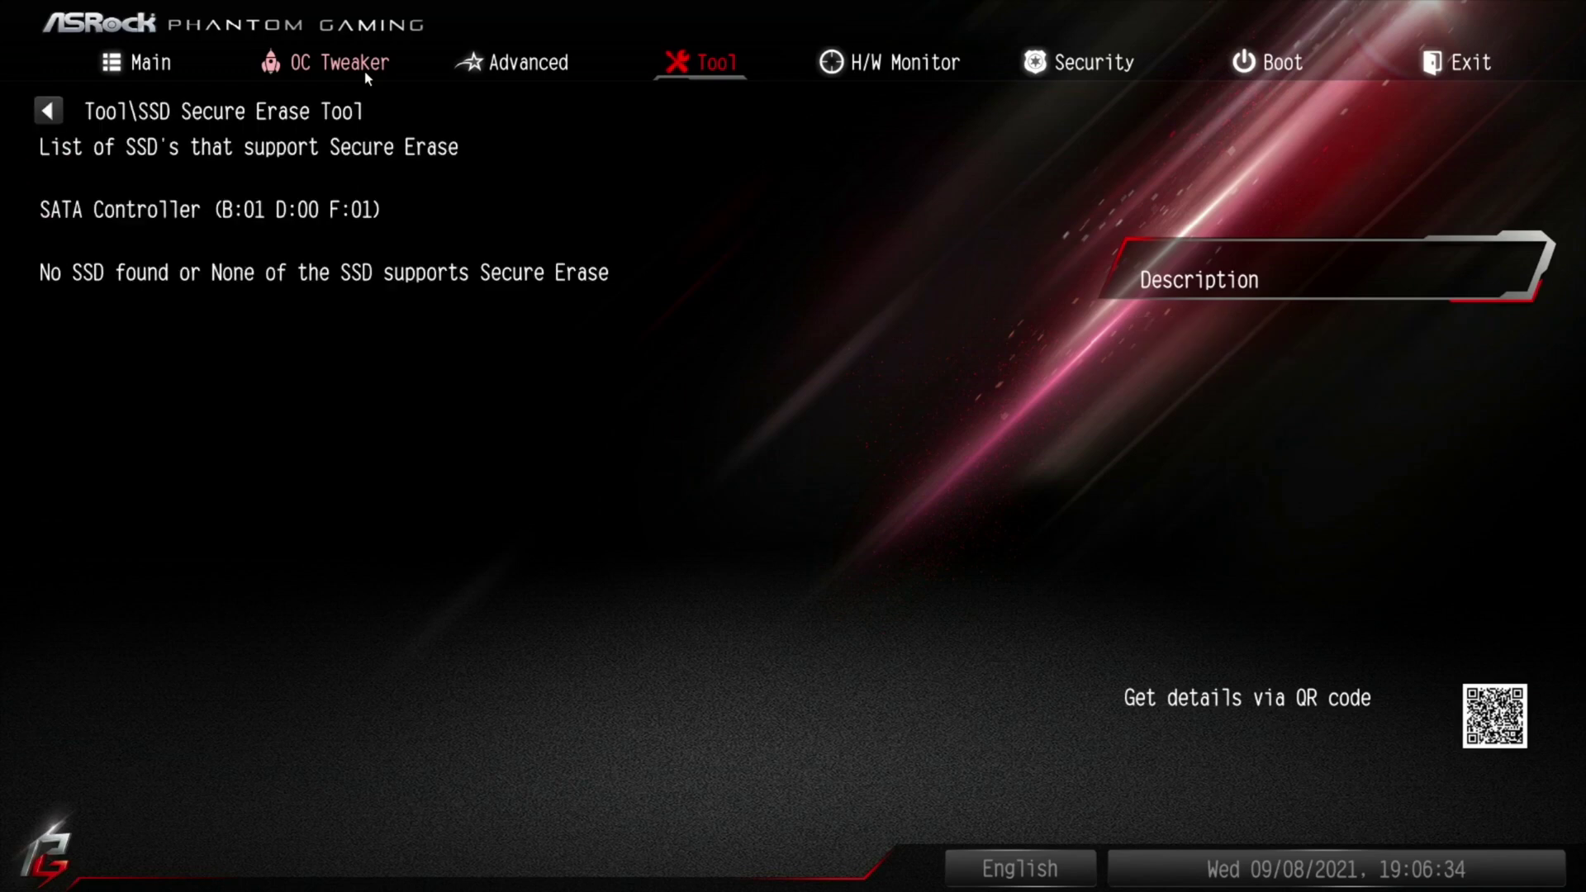
key("Escape")
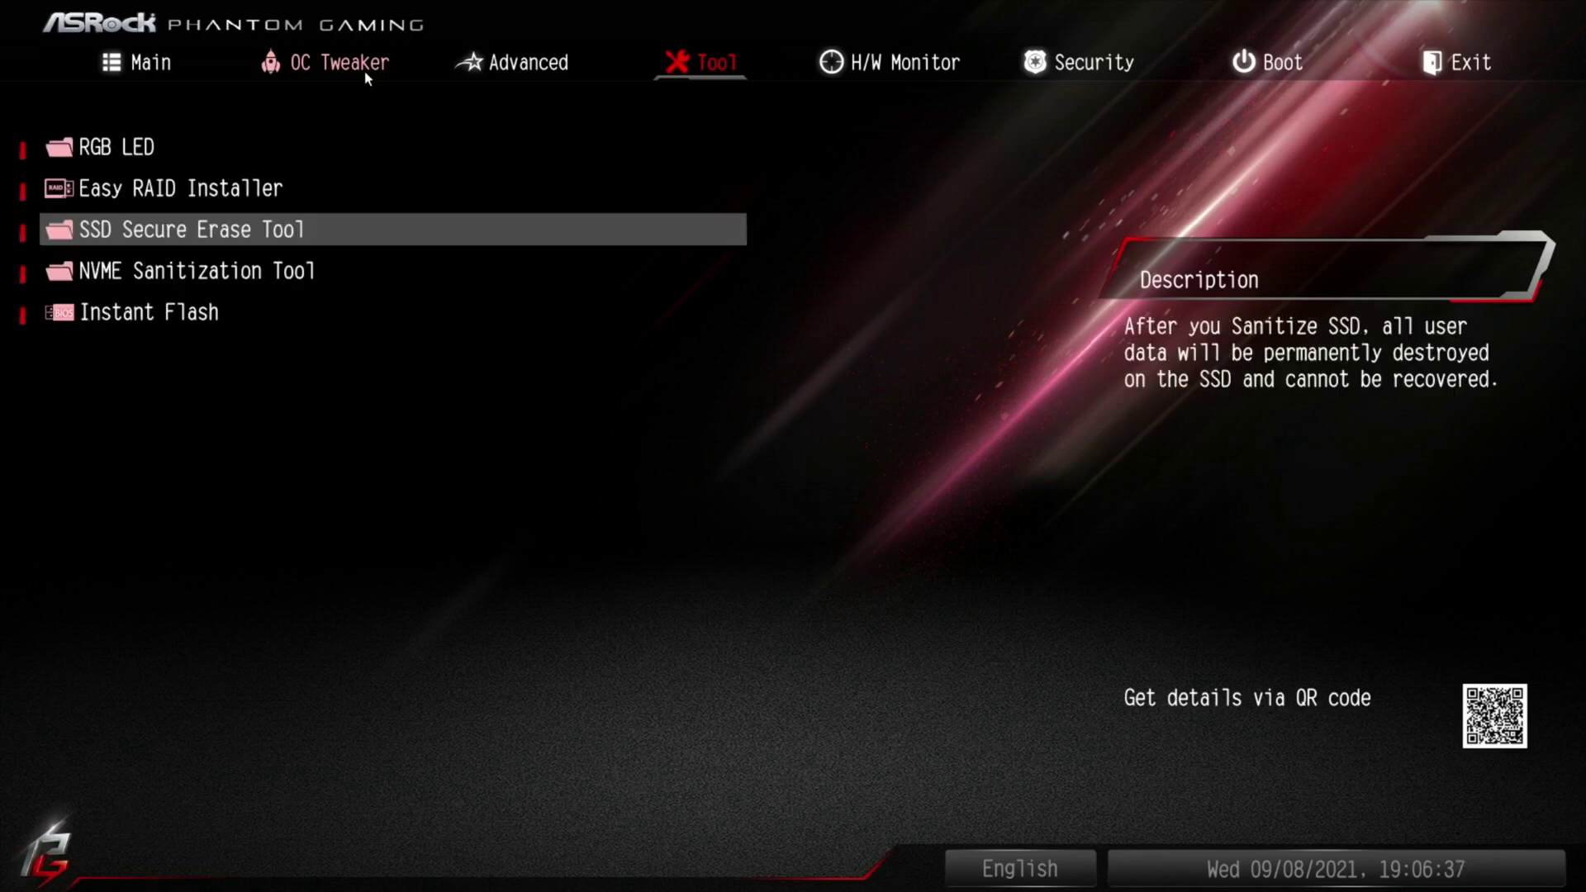
key("Down")
key("Return")
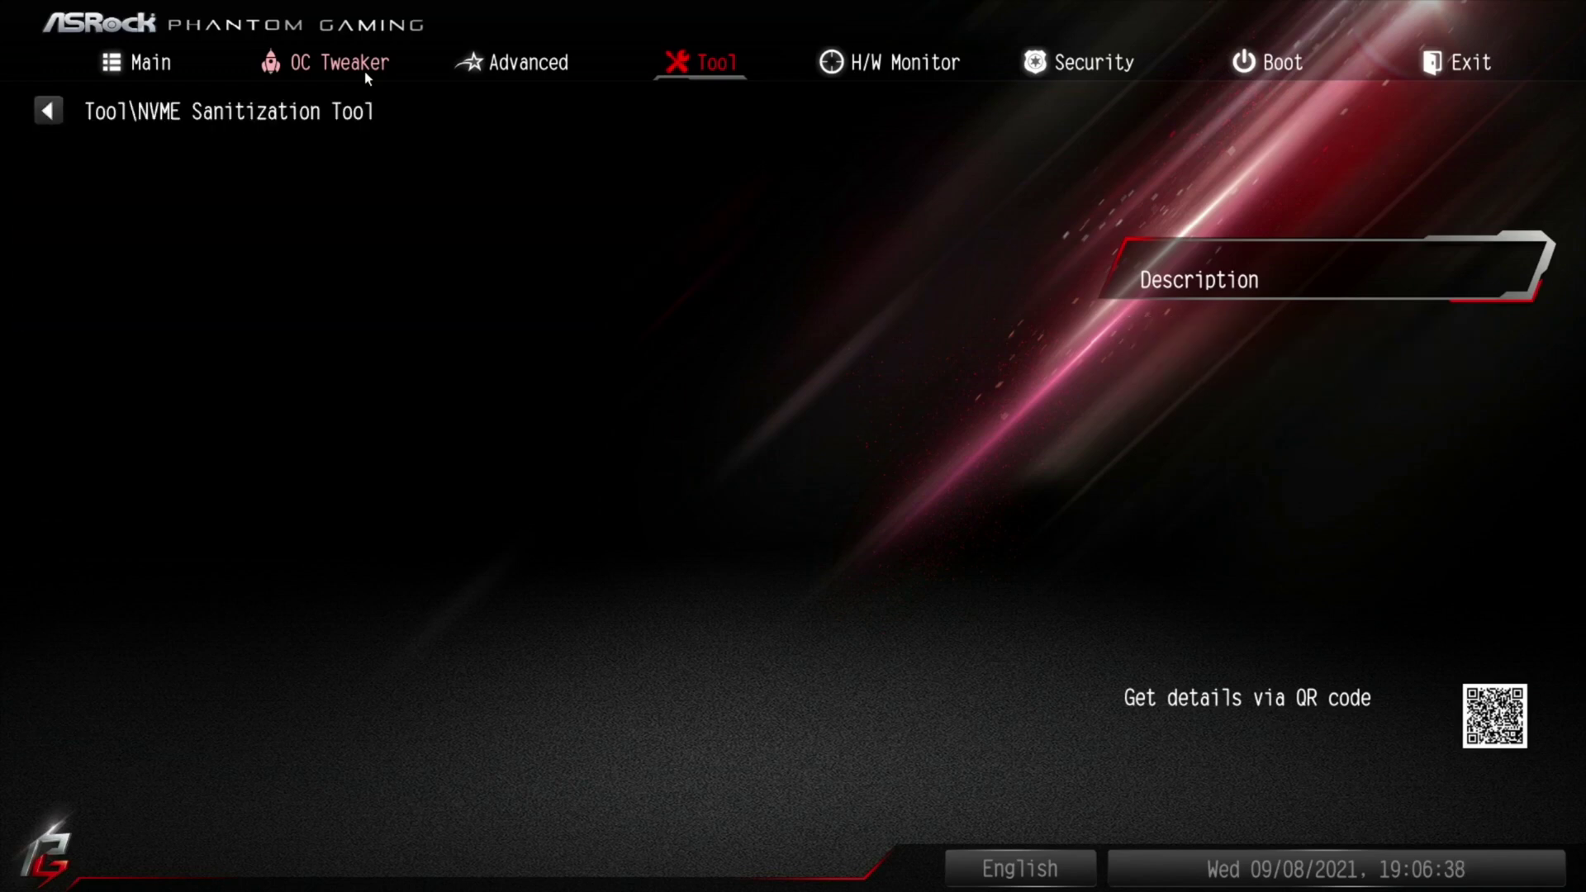
key("Escape")
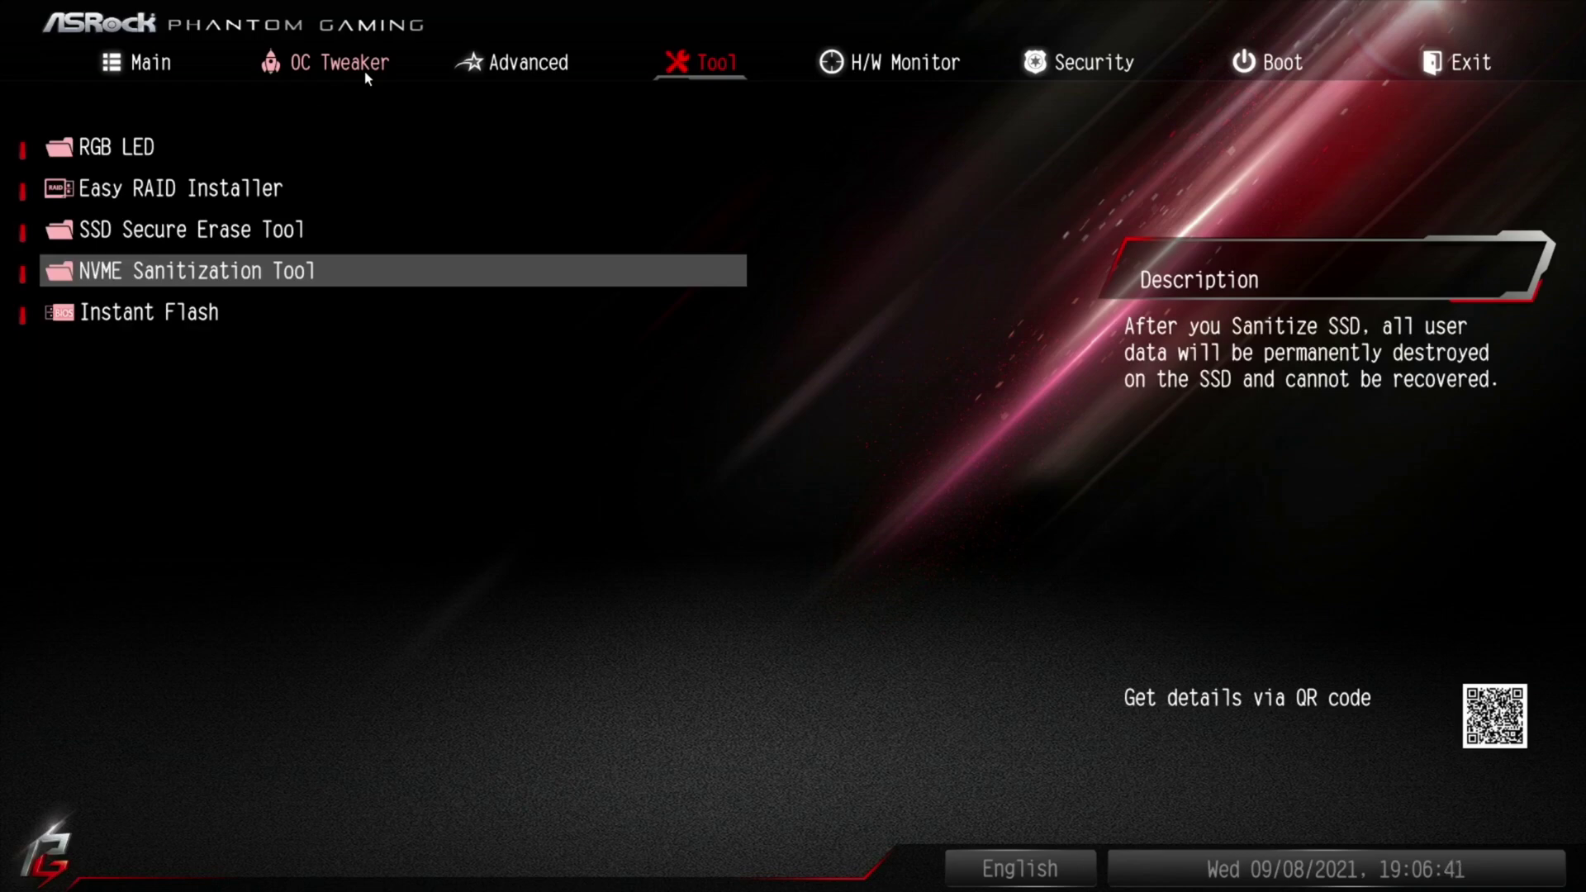
key("Down")
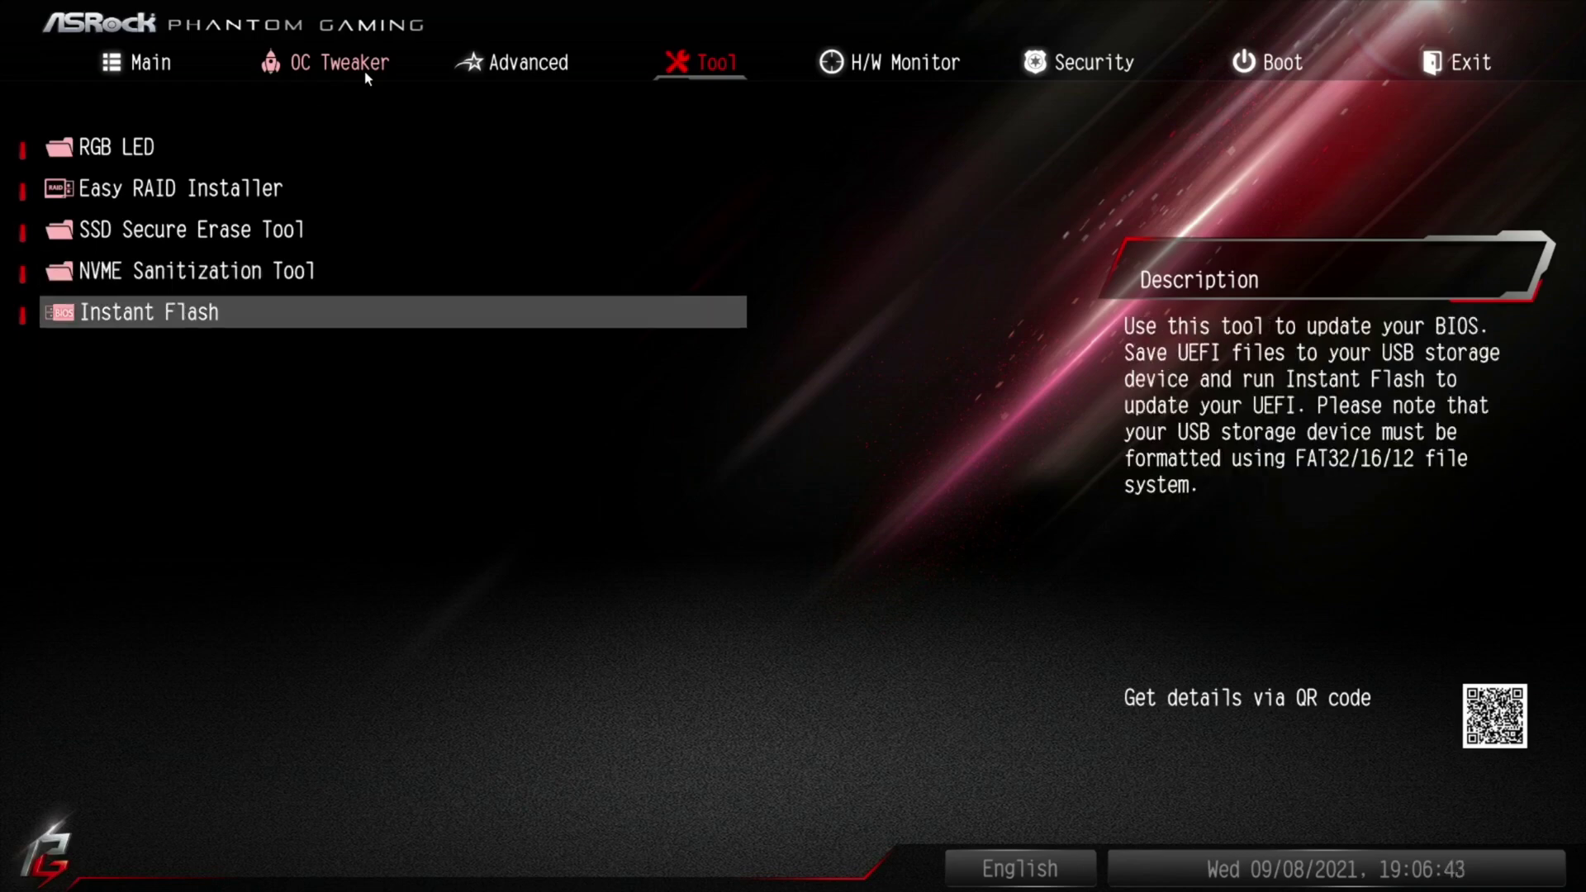
Step: View the Instant Flash prompt, then bring up H/W Monitor showing CPU at 61.5 °C, fan ~1401 RPM
key("Return")
key("Right")
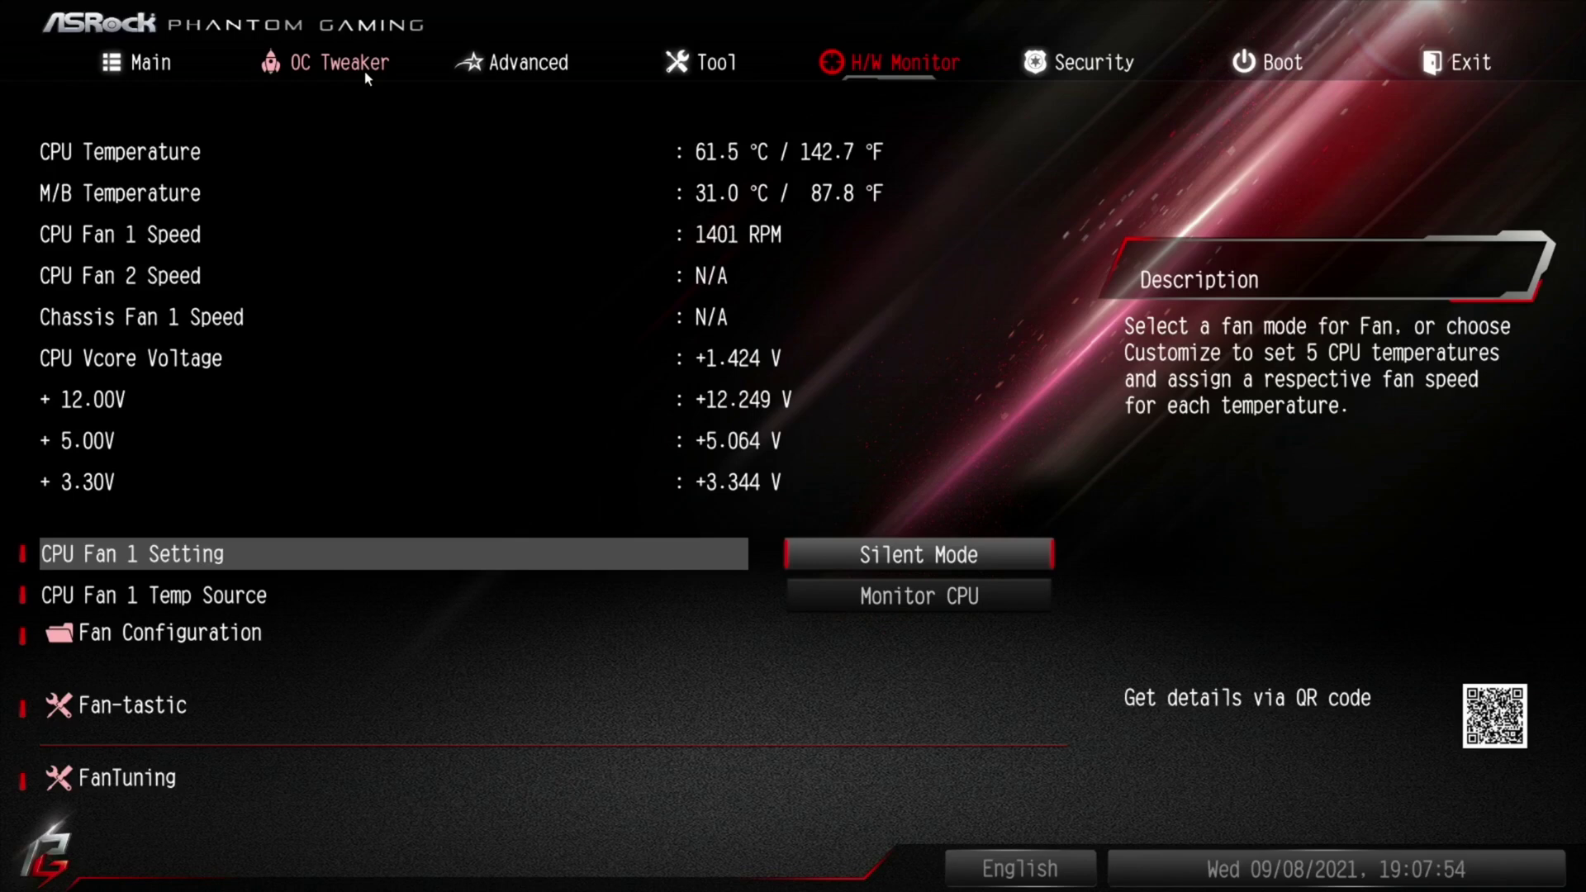
Step: Review the Fan Configuration settings, including Chassis Fan 1 Setting and Temp Source
key("Down")
key("Down")
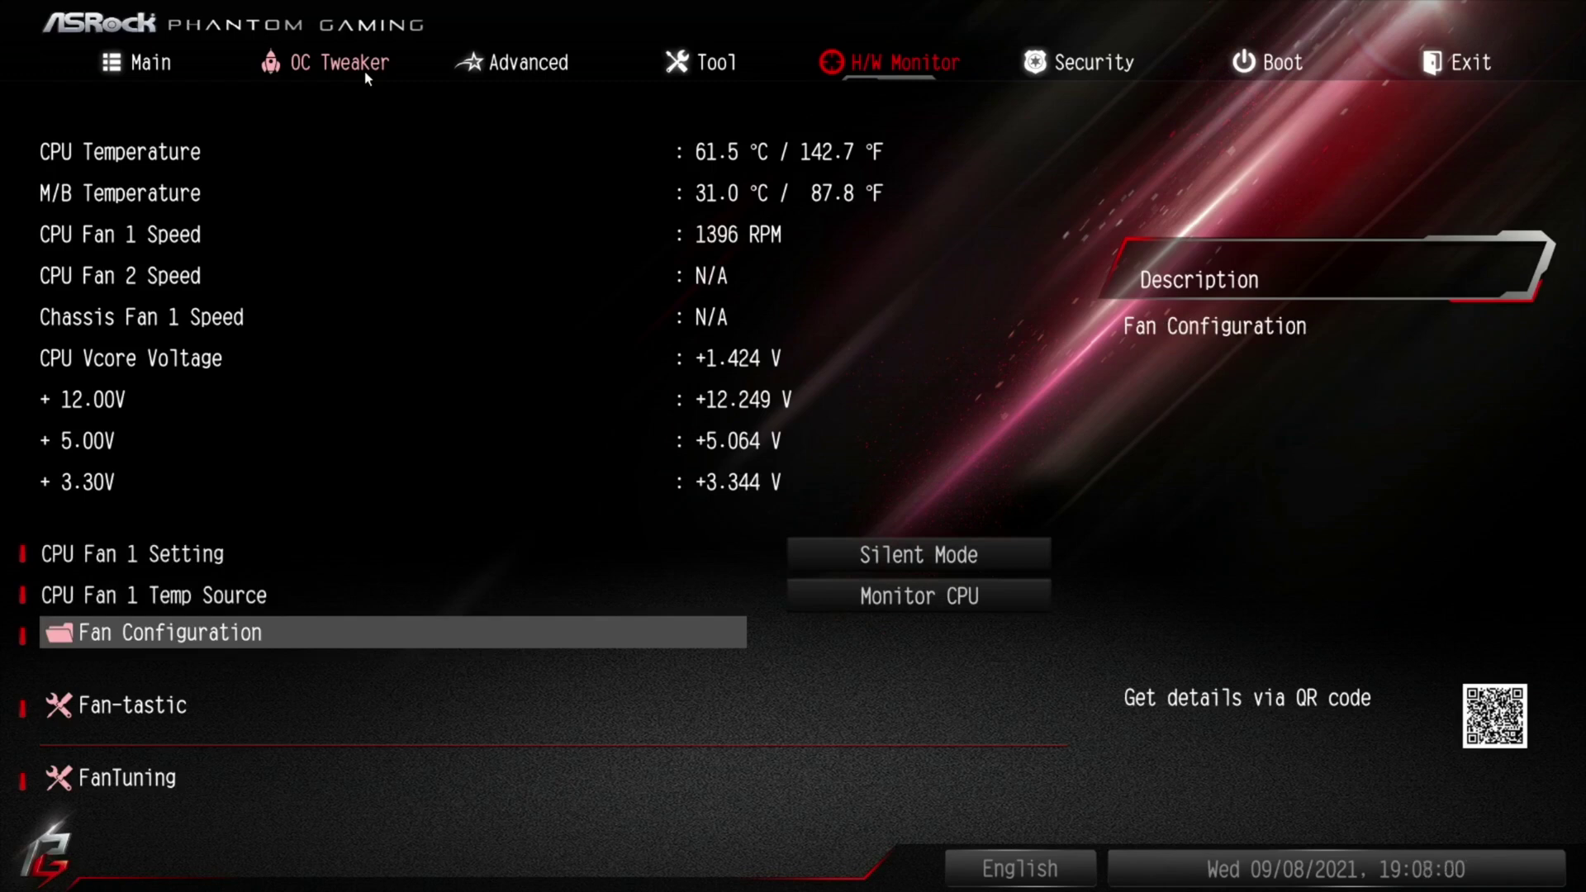
key("Return")
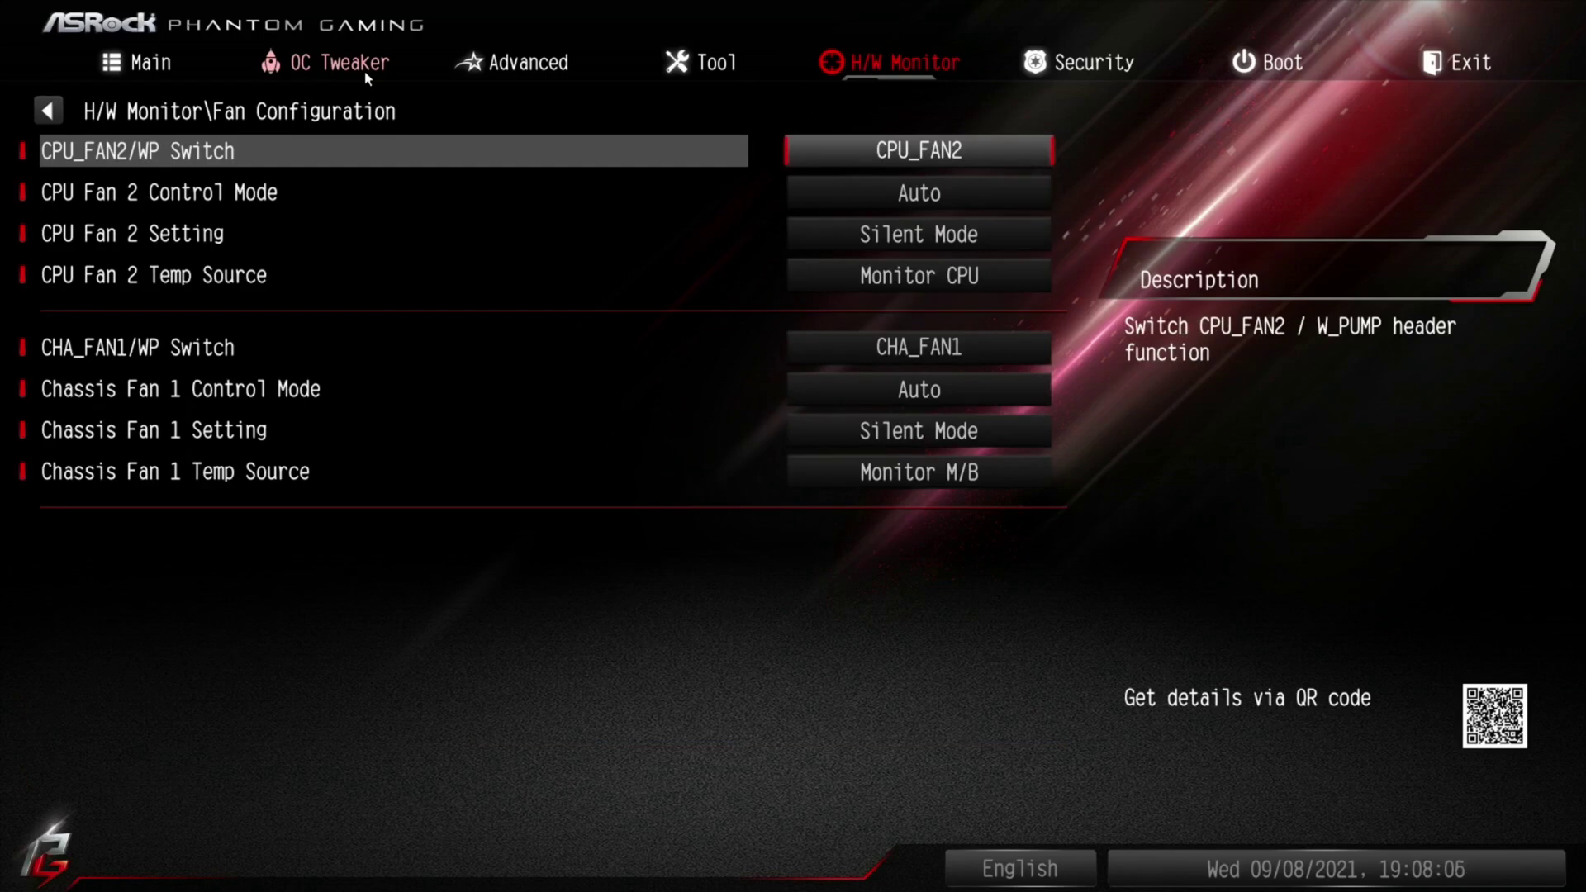
key("Down")
key("Down")
key("Down")
key("Down")
key("Down")
key("Down")
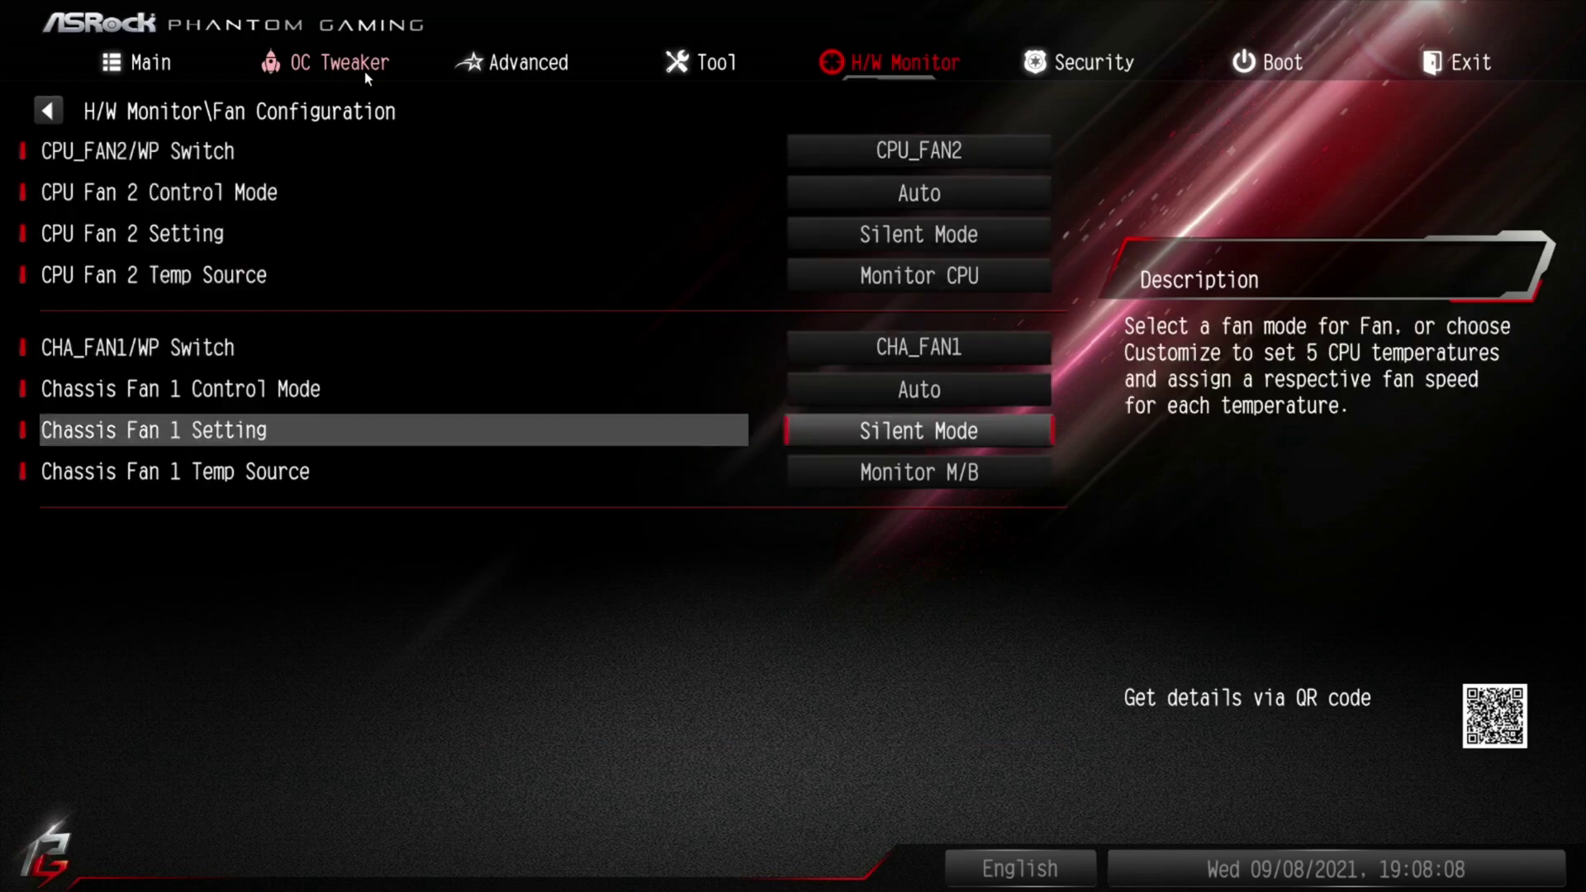
key("Down")
key("Up")
key("Up")
key("Up")
key("Up")
key("Up")
key("Up")
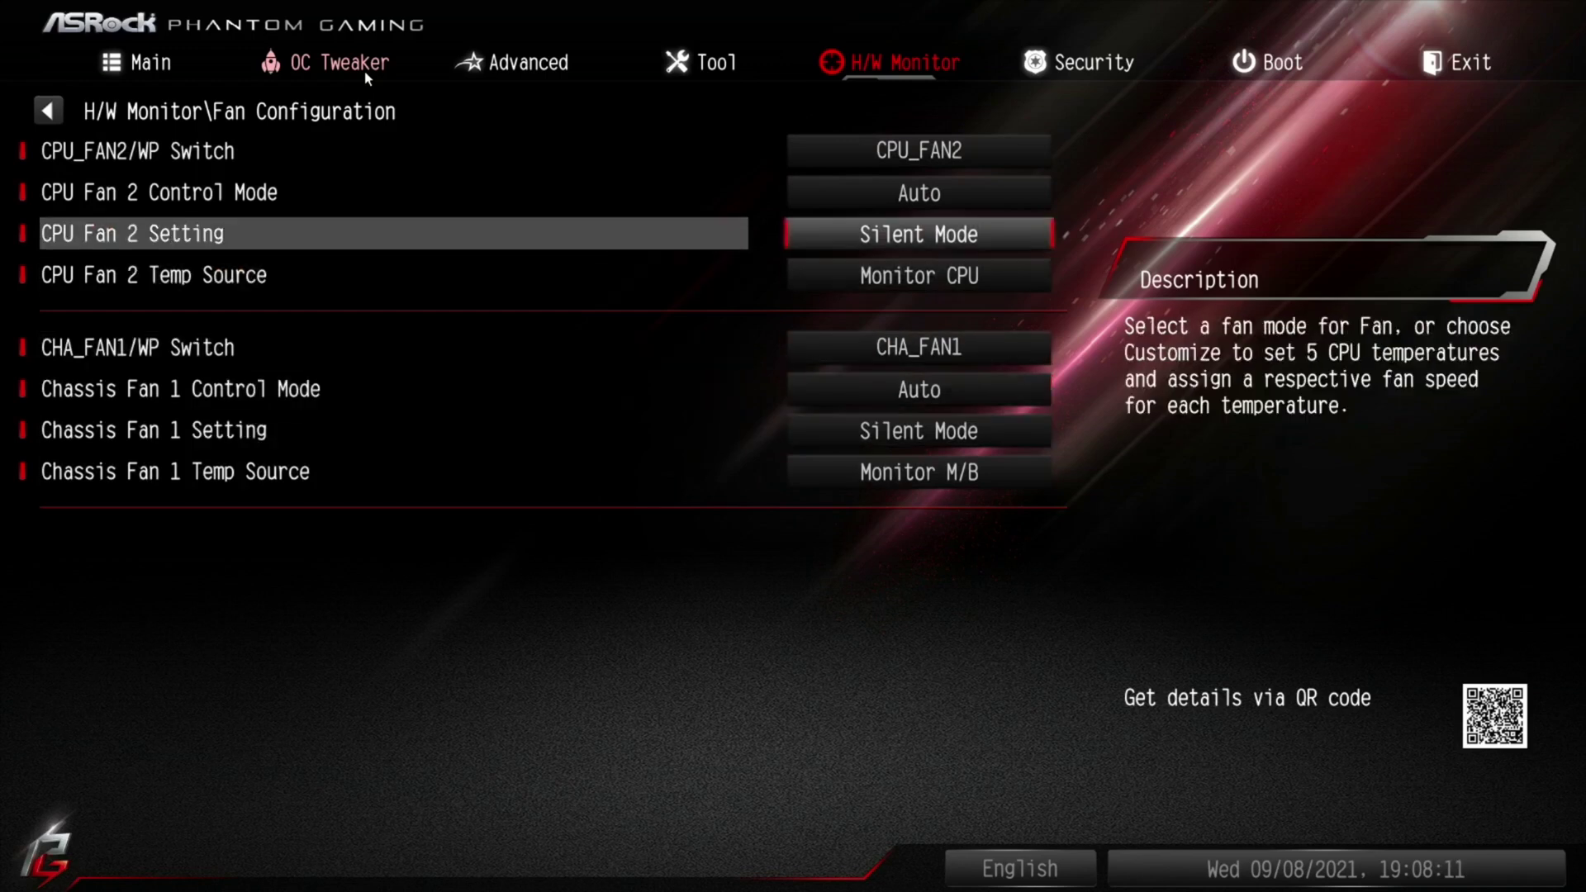
key("Down")
key("Down")
key("Down")
key("Down")
key("Down")
key("Down")
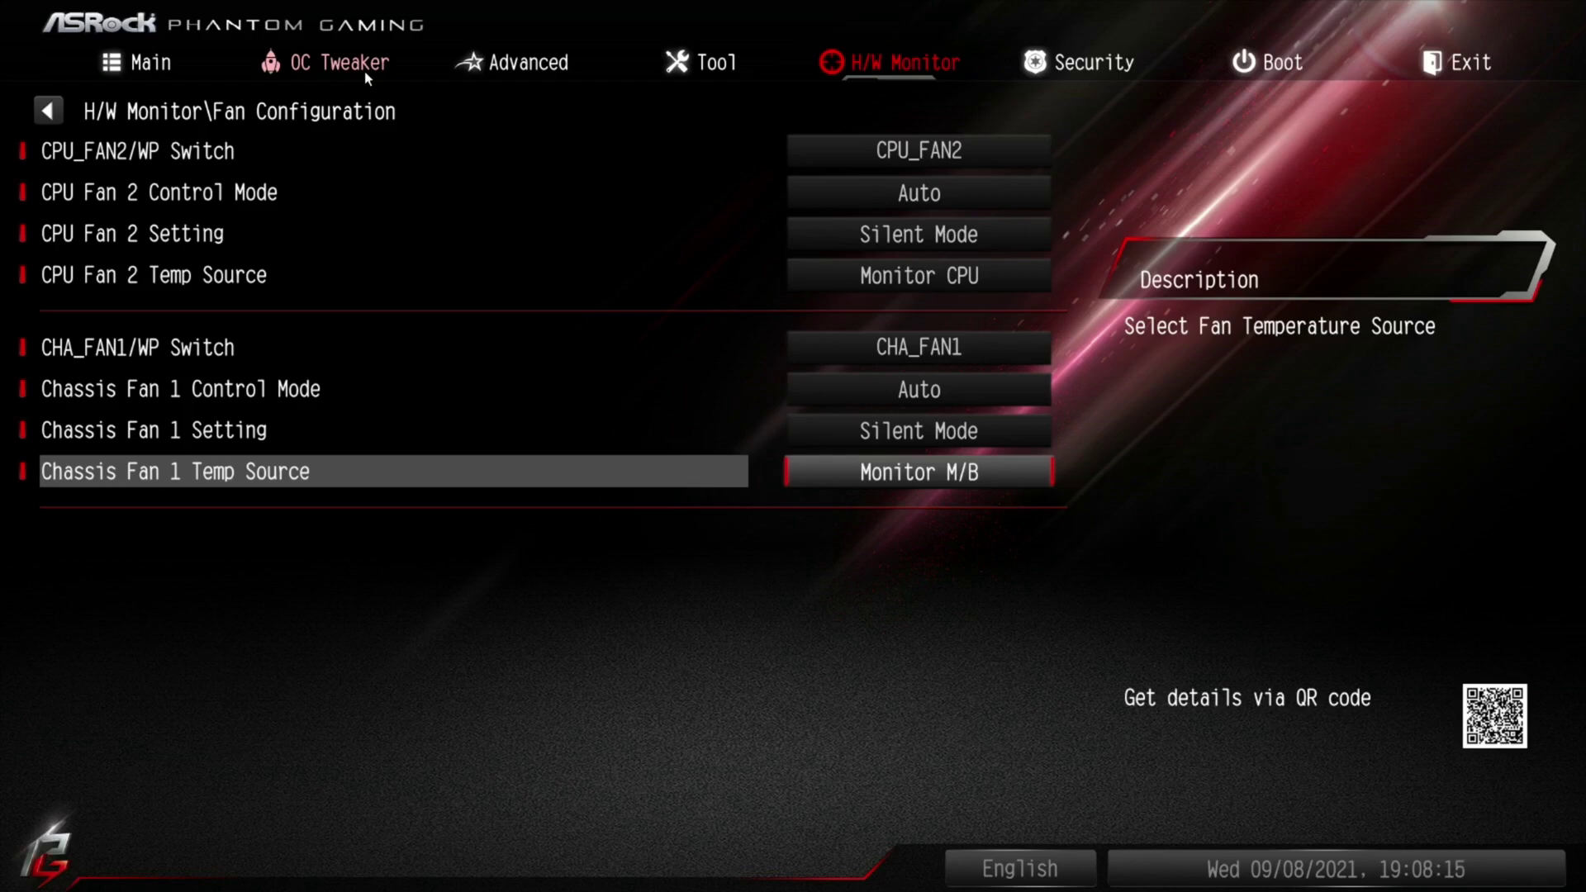
key("Escape")
Step: Recheck CPU Fan 1 and Chassis Fan 1 settings, then open the Fan-tastic fan-curve page
key("Down")
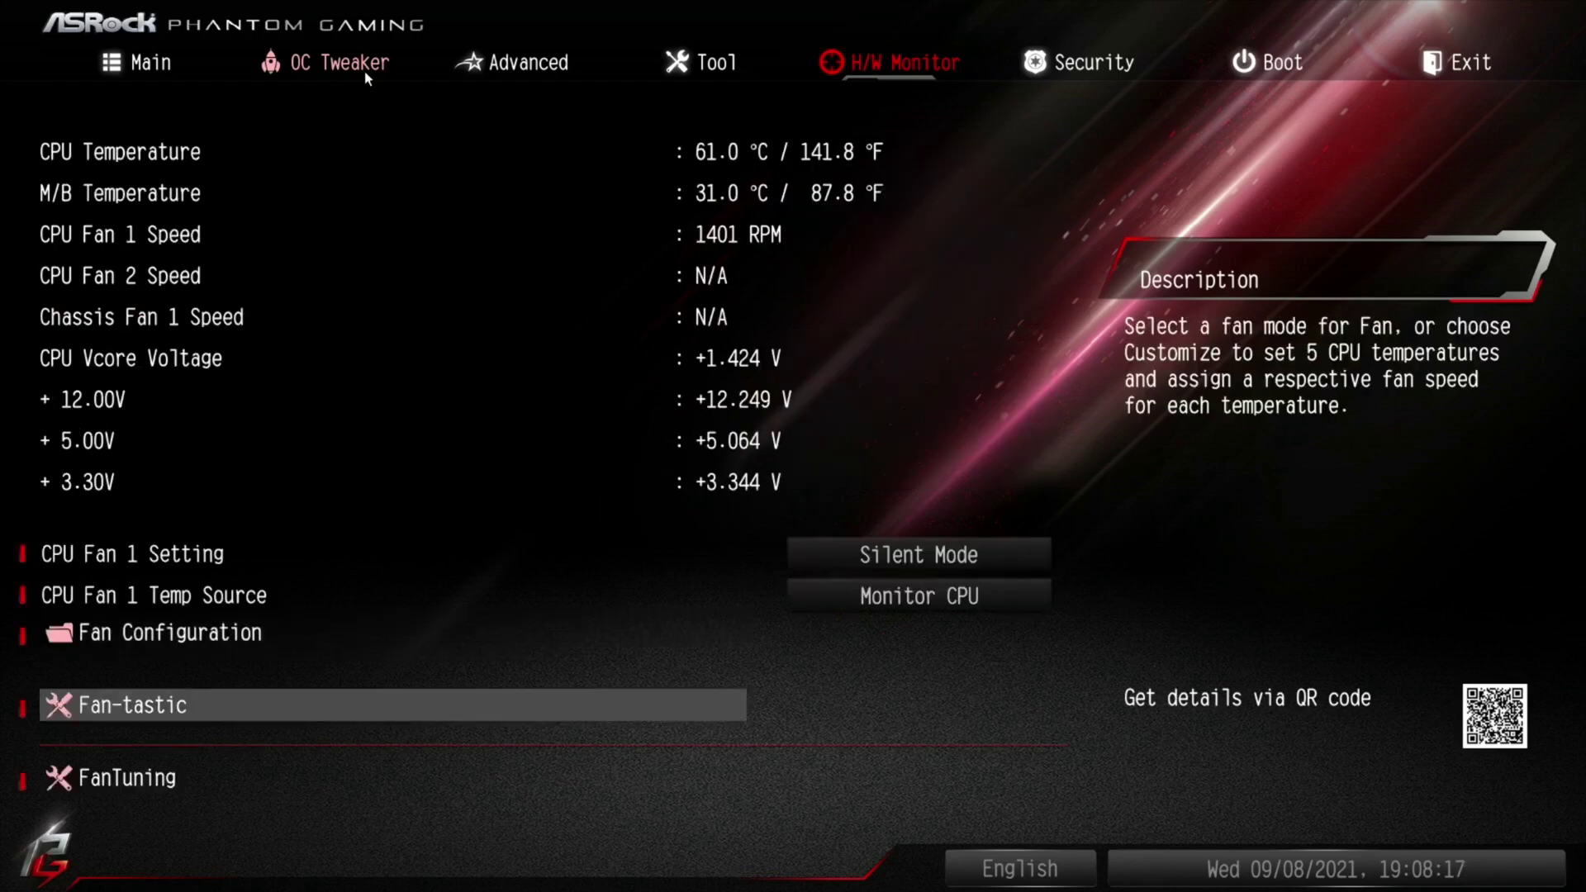
key("Up")
key("Up")
key("Up")
key("Down")
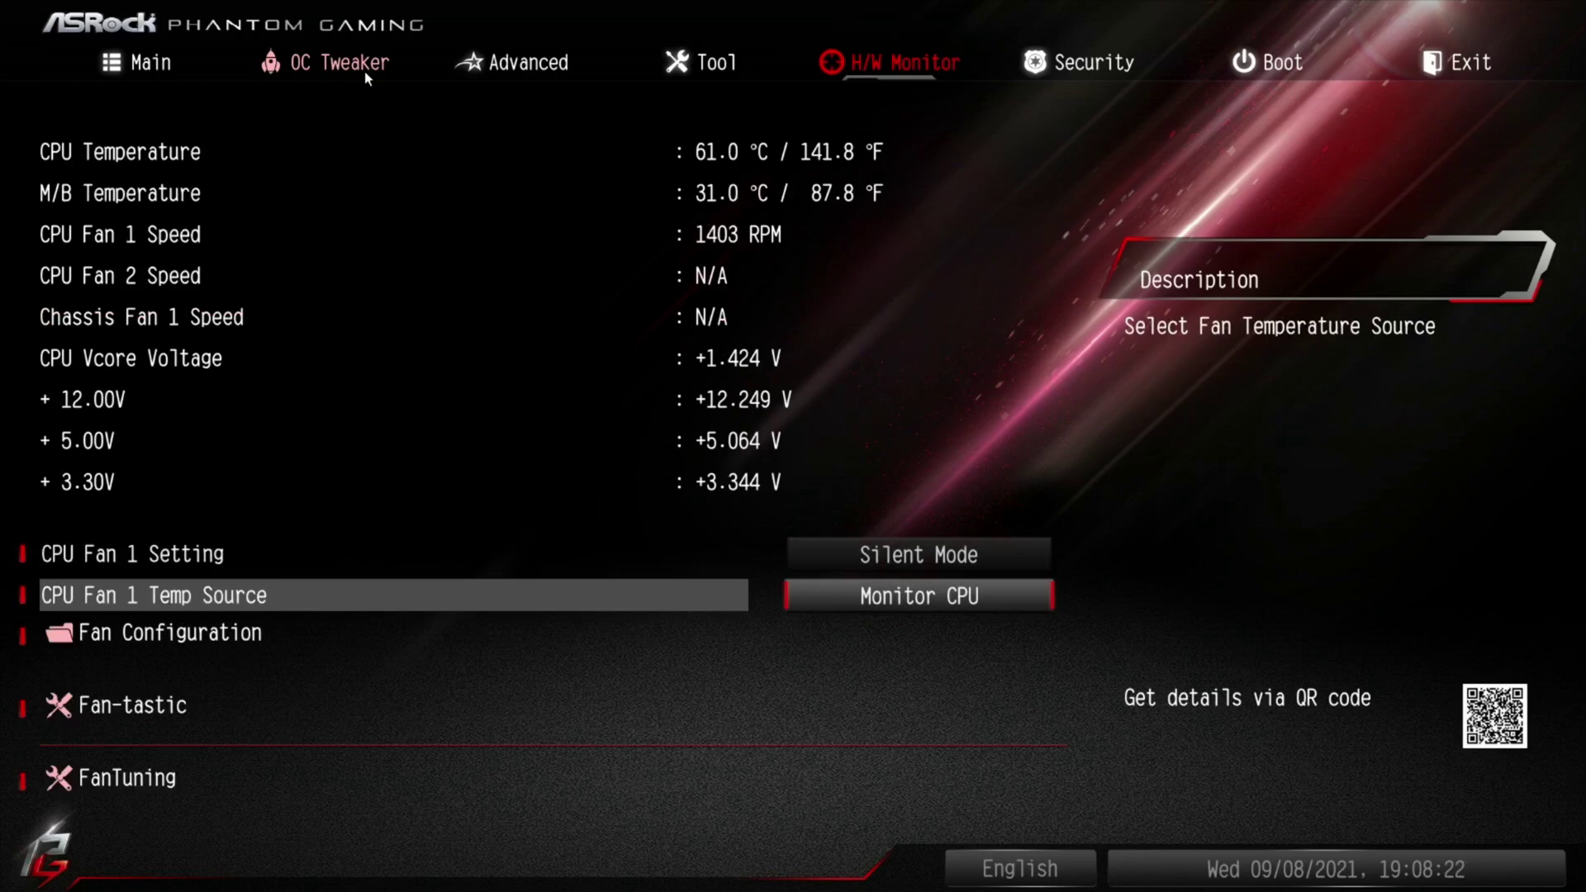
key("Down")
key("Return")
key("Down")
key("Down")
key("Down")
key("Down")
key("Down")
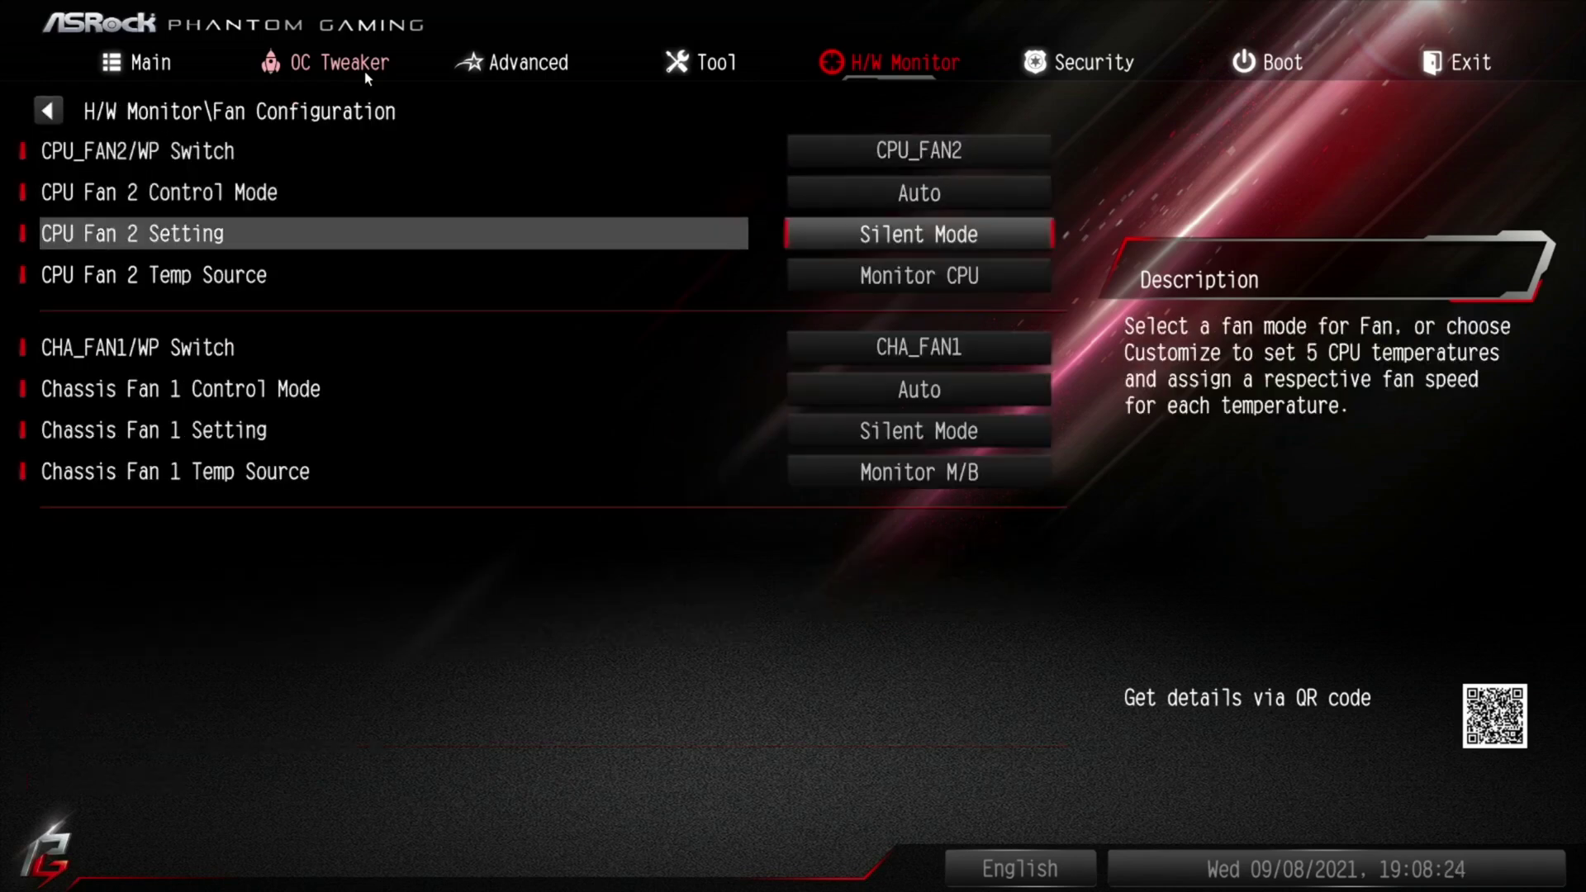
key("Up")
key("Down")
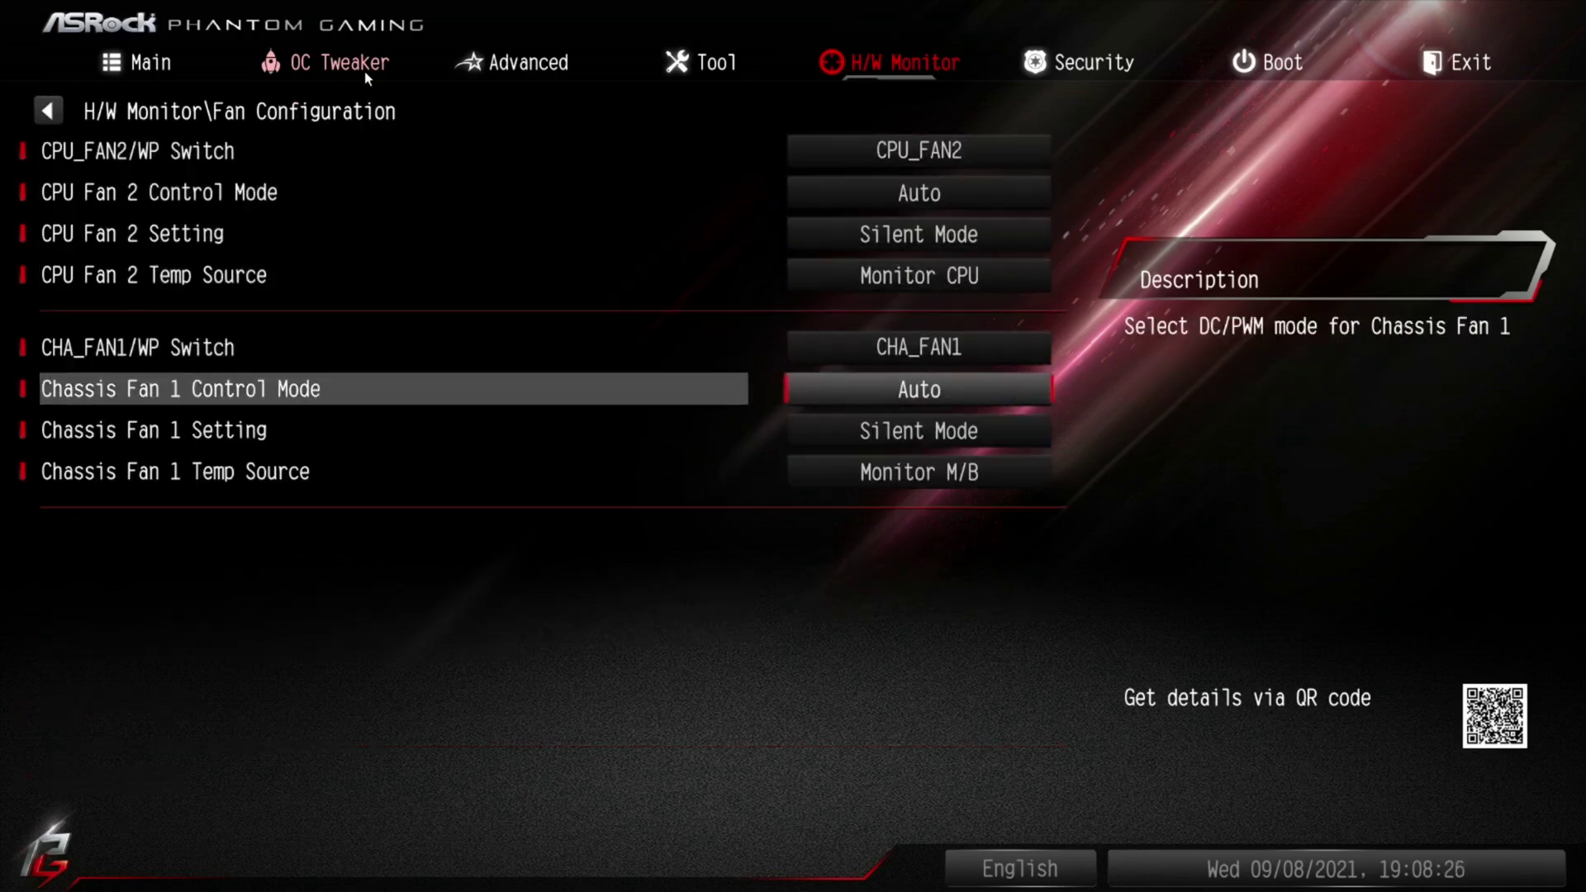
key("Down")
key("Down")
key("Escape")
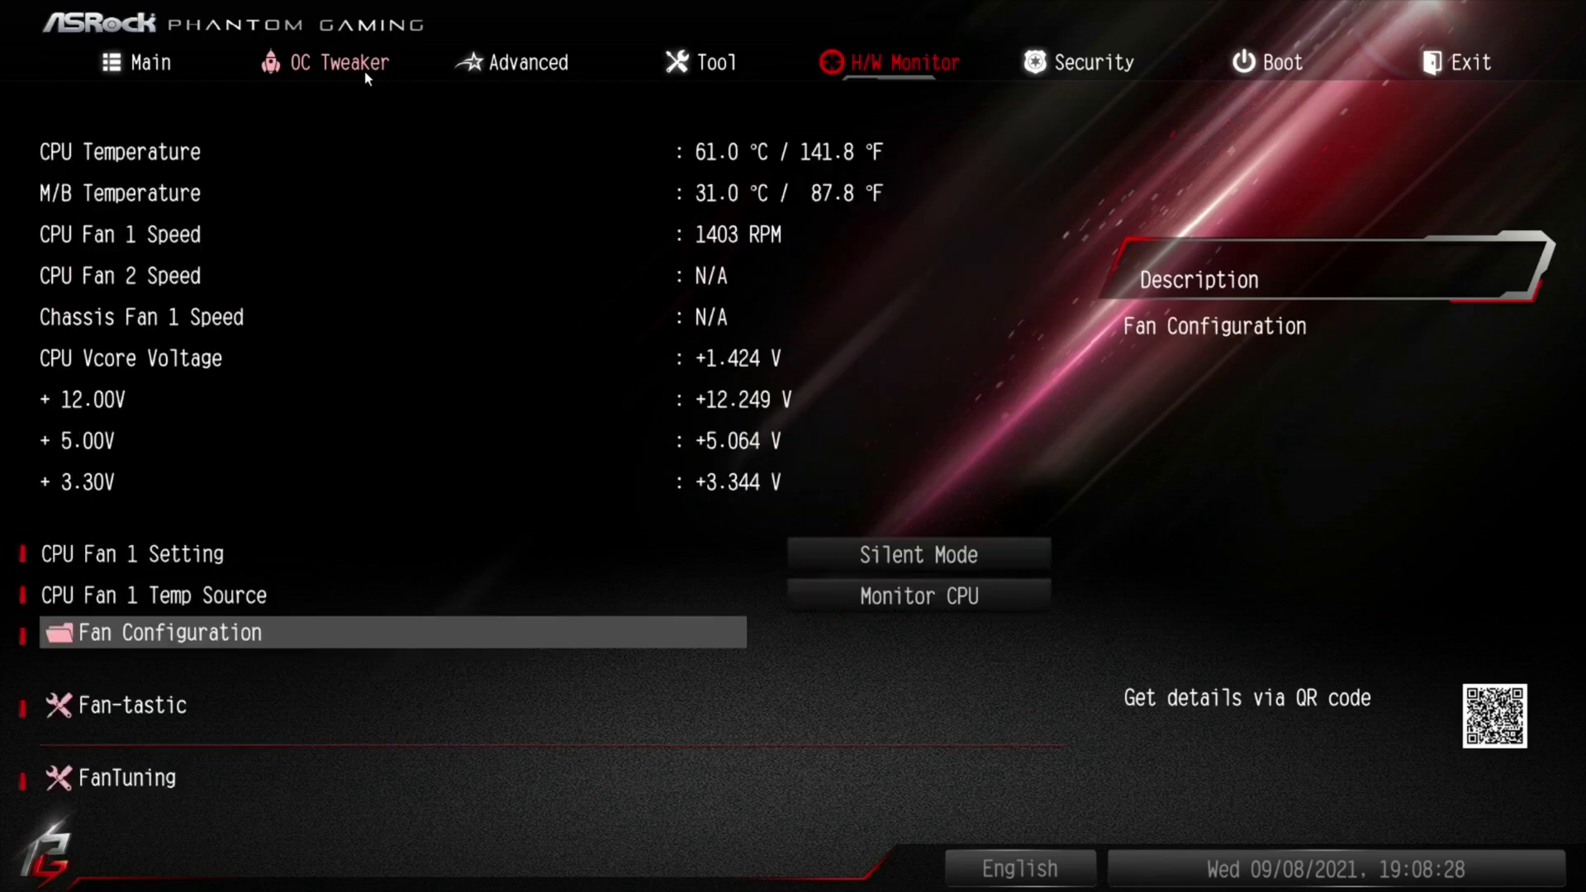
key("Down")
key("Return")
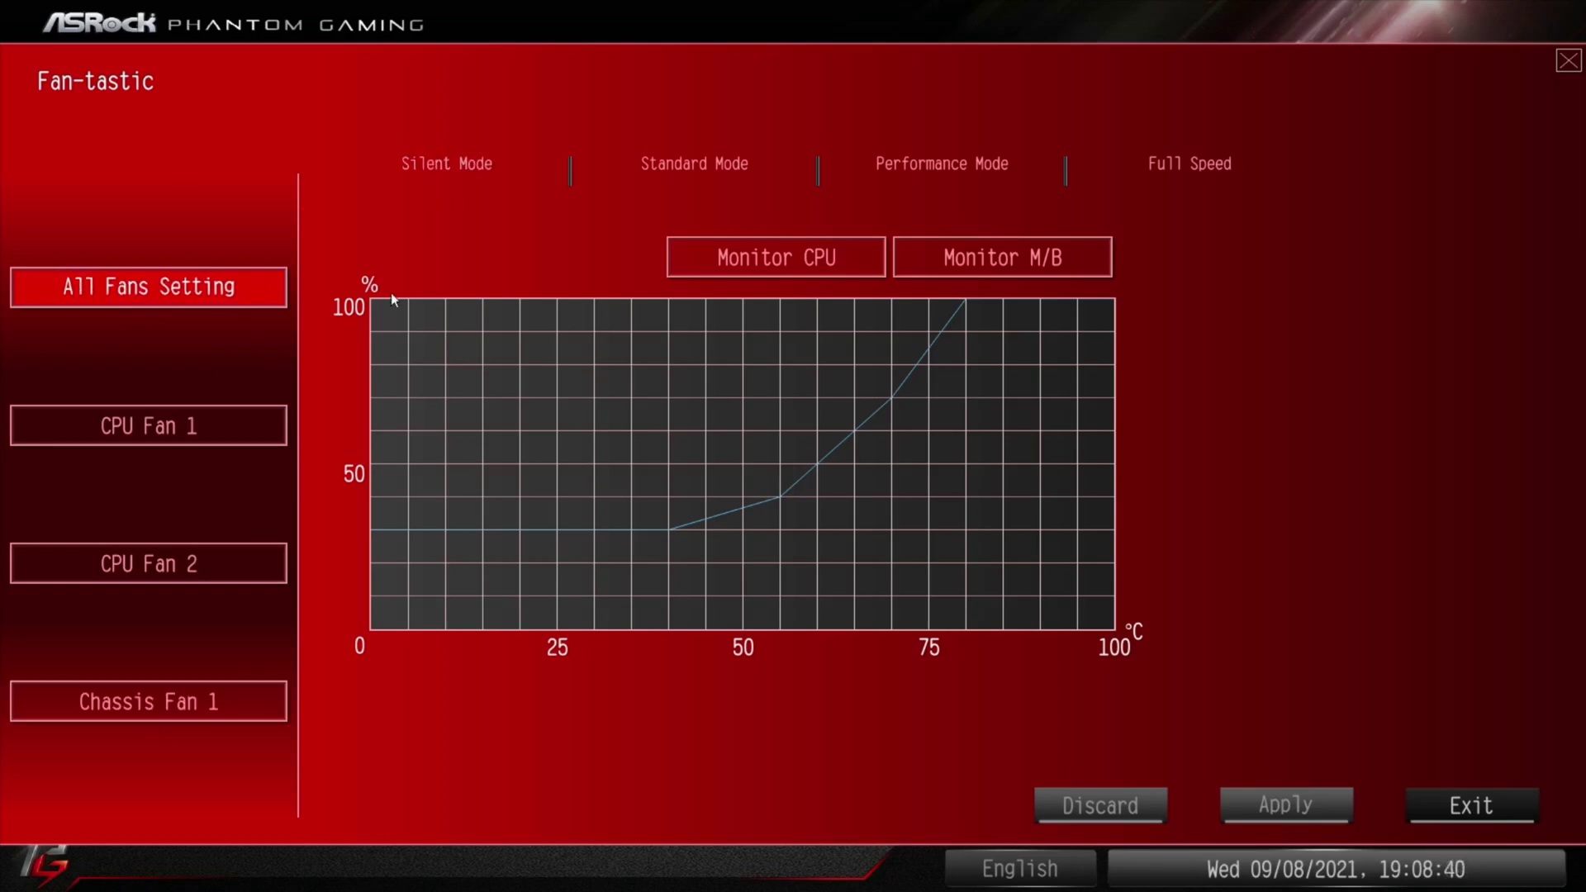
Step: Leave Fan-tastic, check FanTuning, and move to Security, where both passwords show Not Installed
key("Escape")
key("Down")
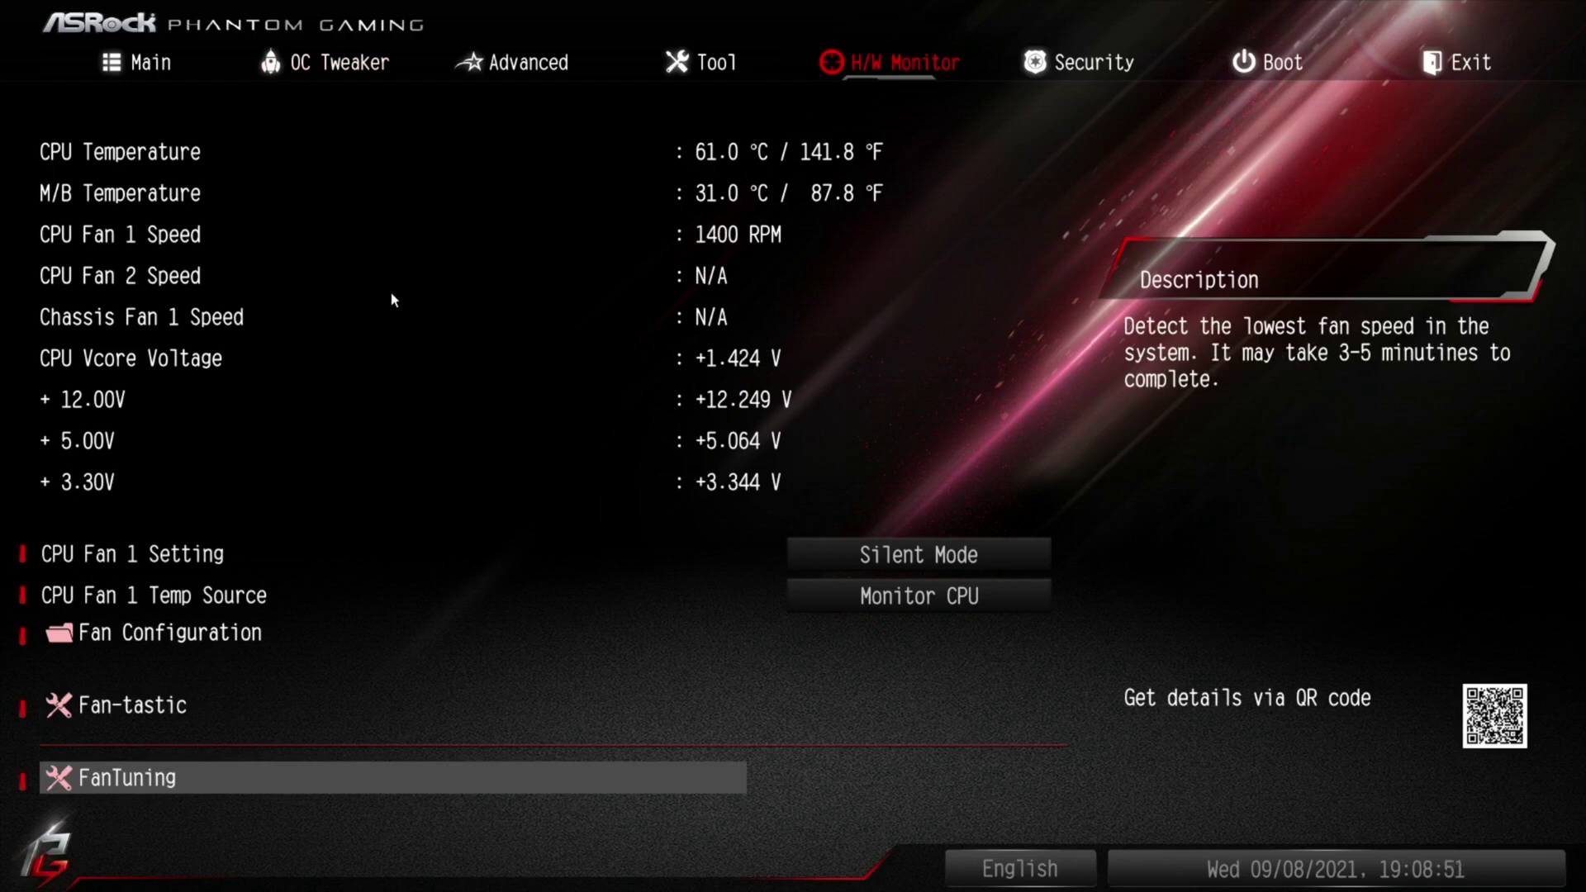
key("Right")
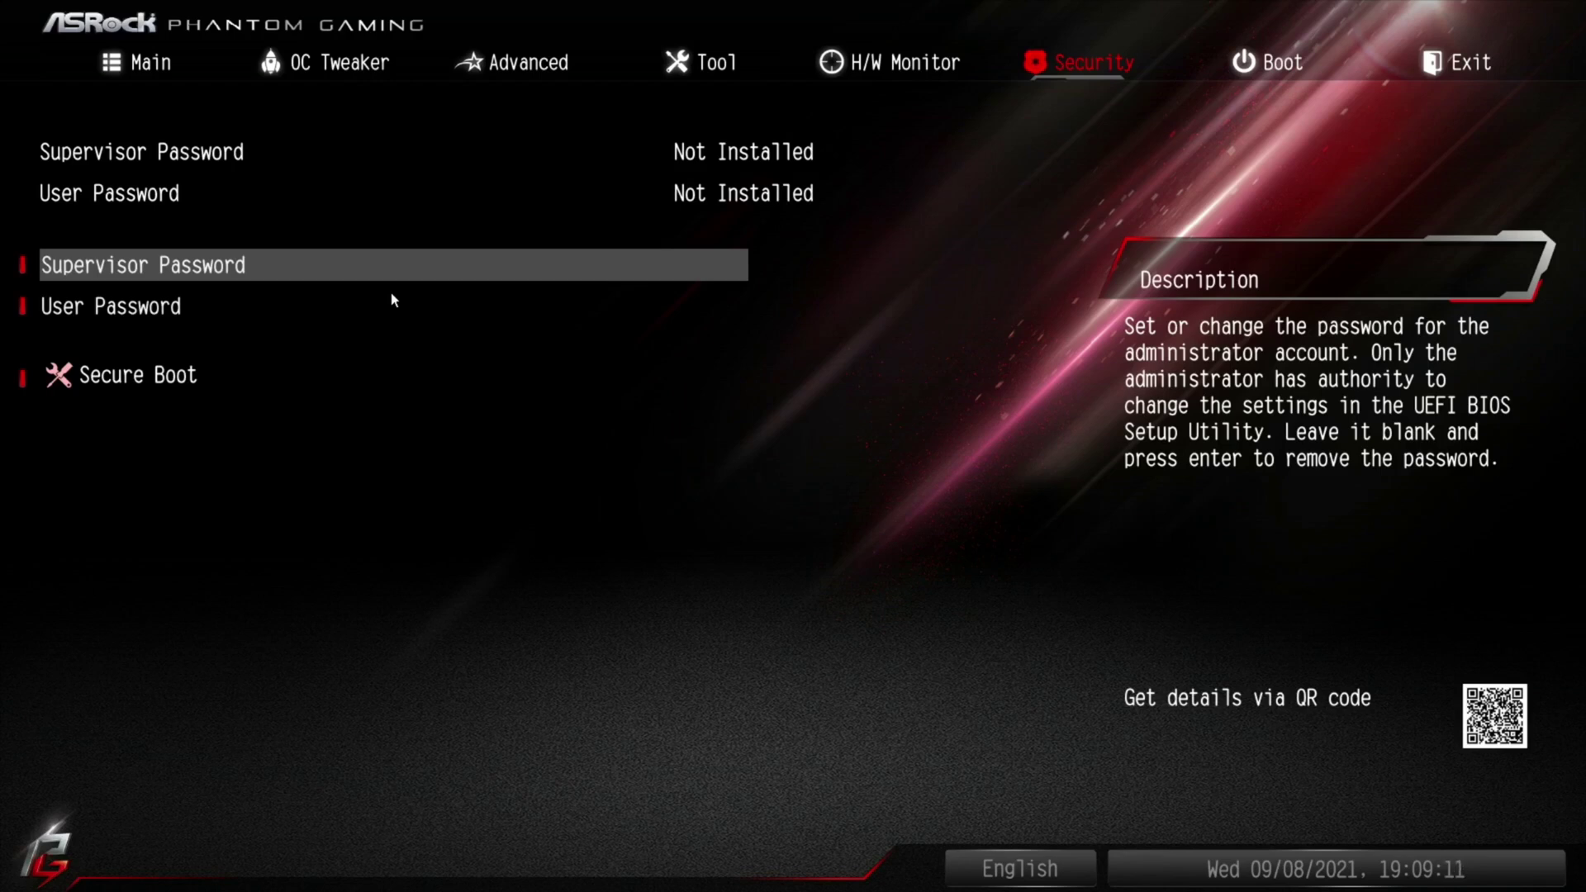
Step: Open Secure Boot under Security, showing it Disabled, Custom mode, System Mode Setup
key("Left")
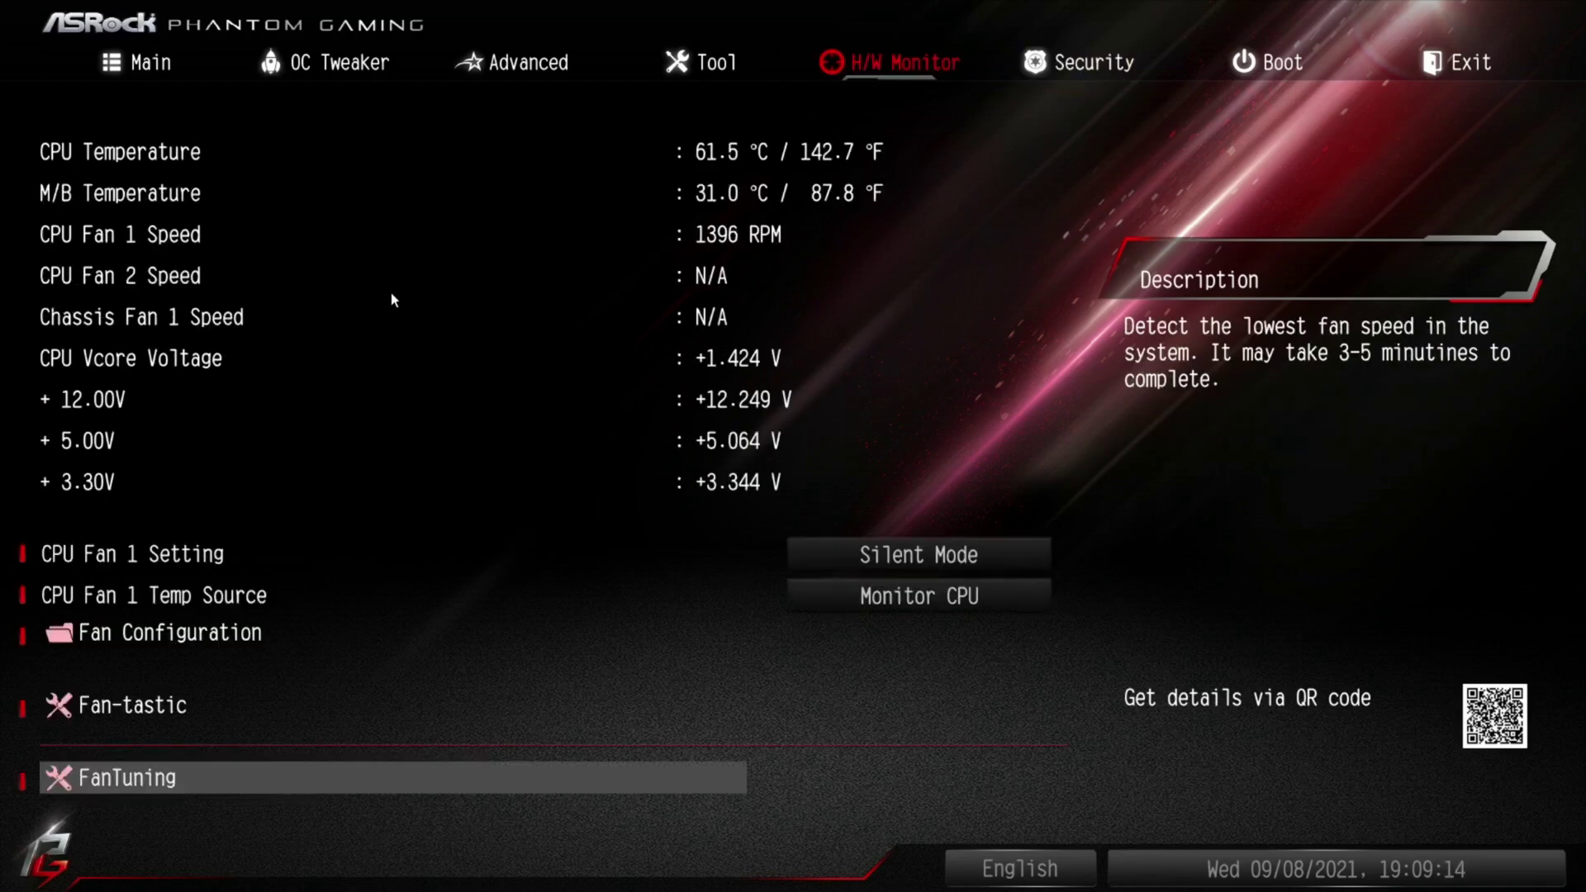
key("Right")
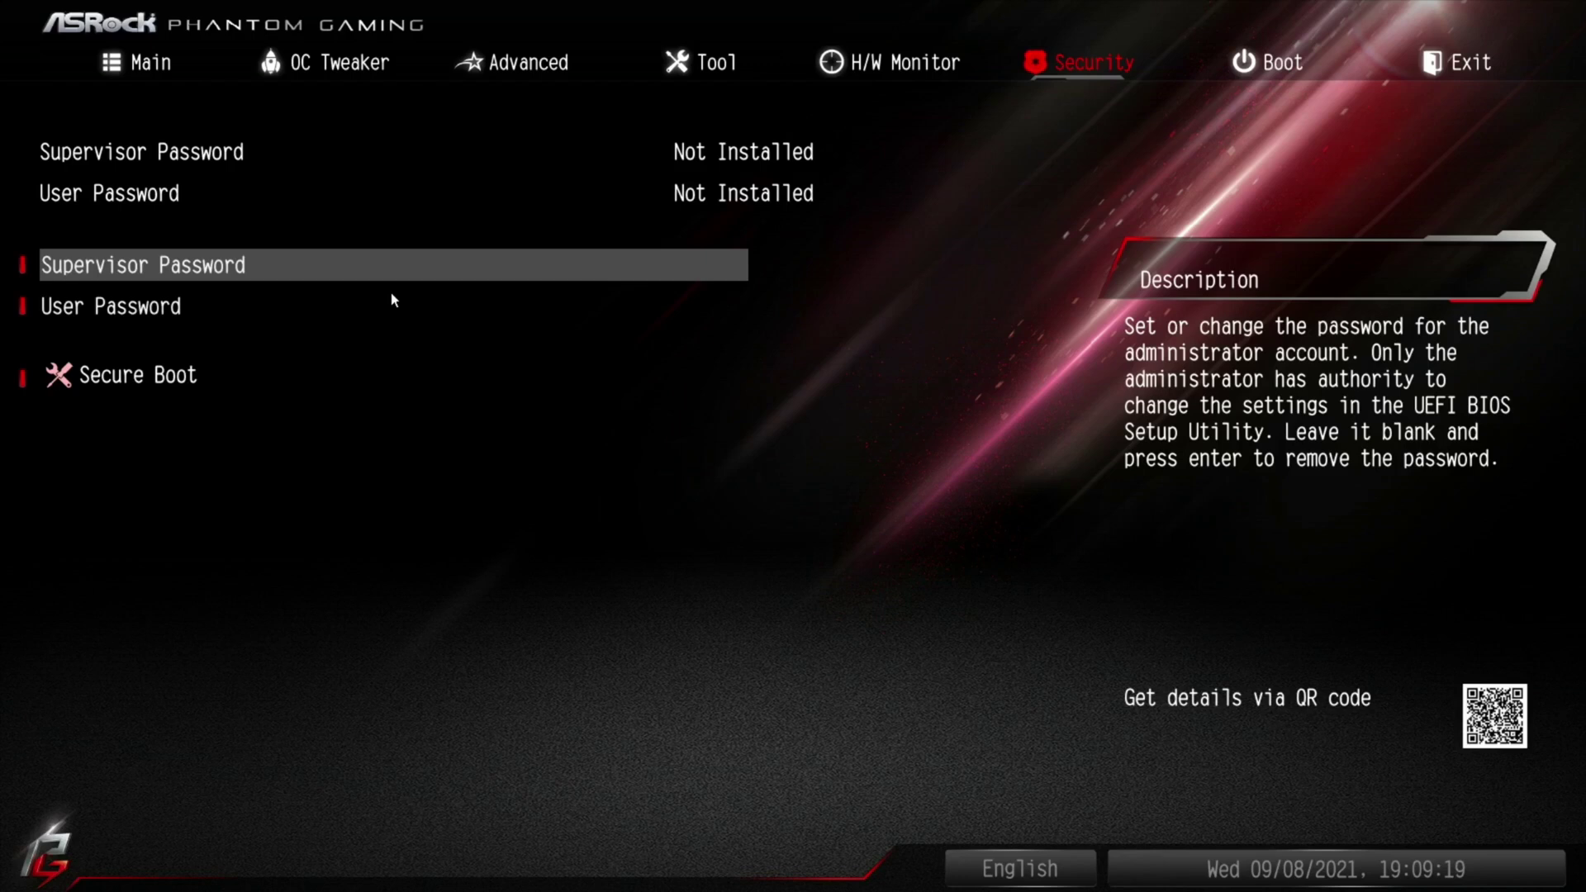
key("Down")
key("Down")
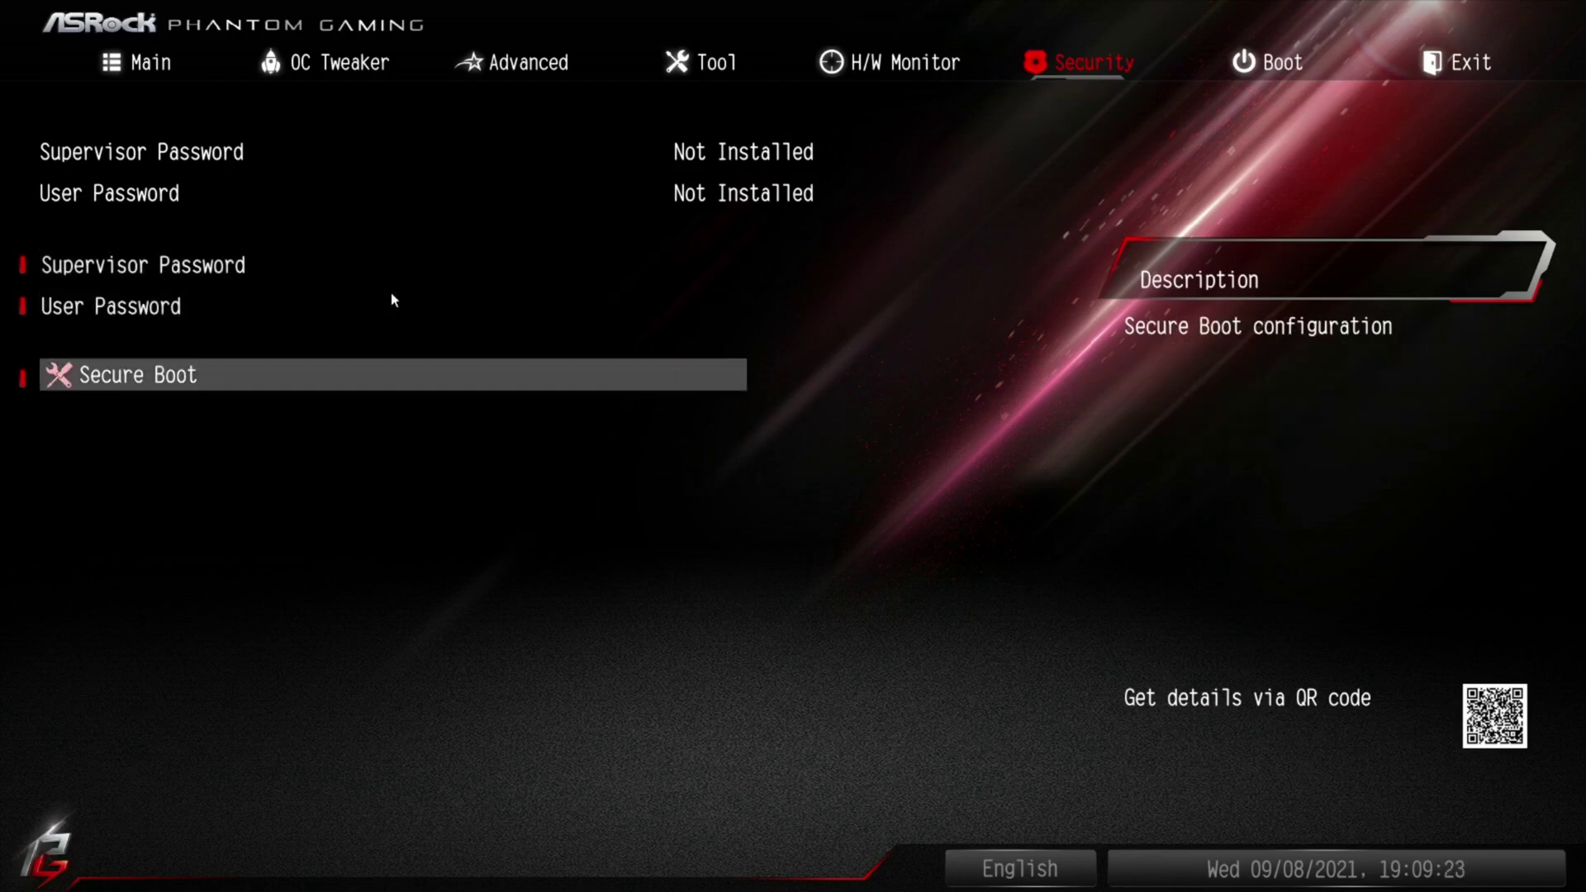
key("Return")
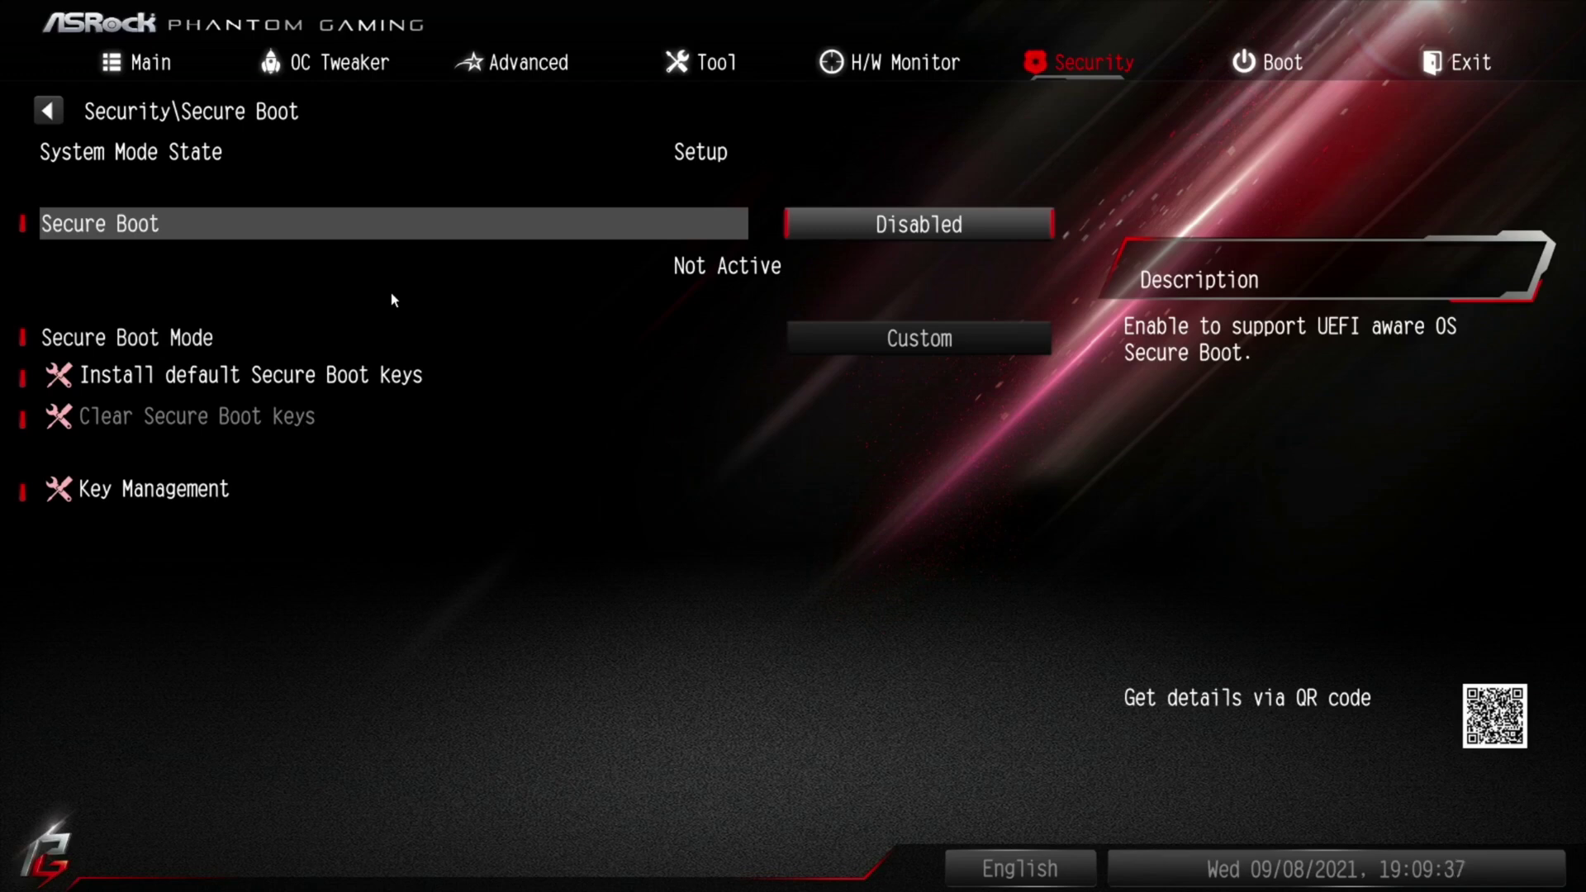
Step: On the Boot tab, review Setup Prompt Timeout, Fast Boot and the CSM submenu, ending on Full Screen Logo
key("Right")
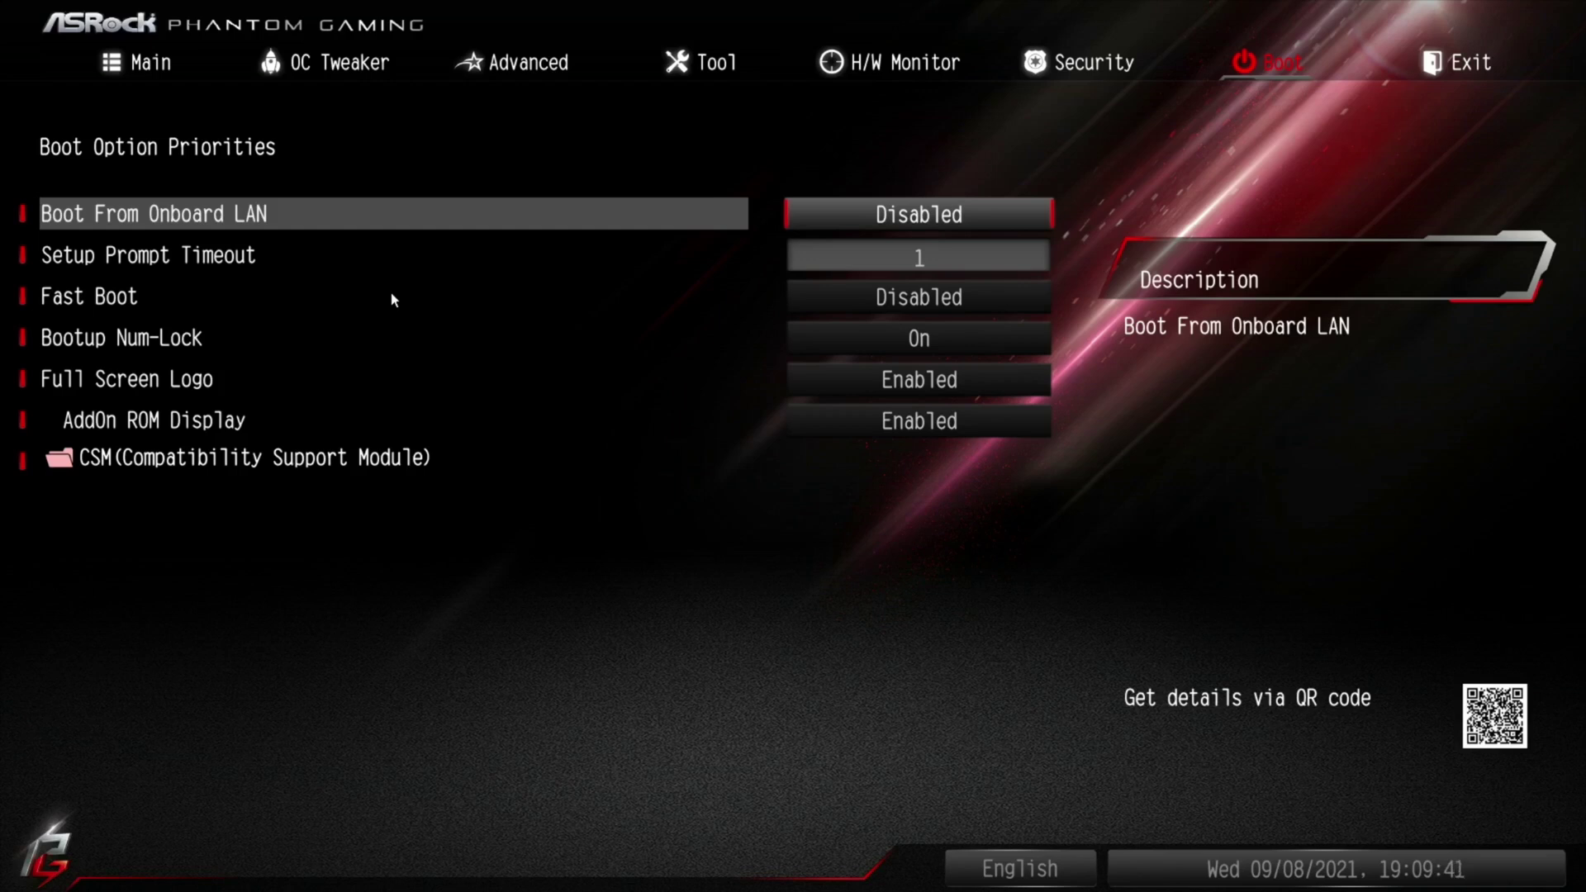
key("Down")
key("Down")
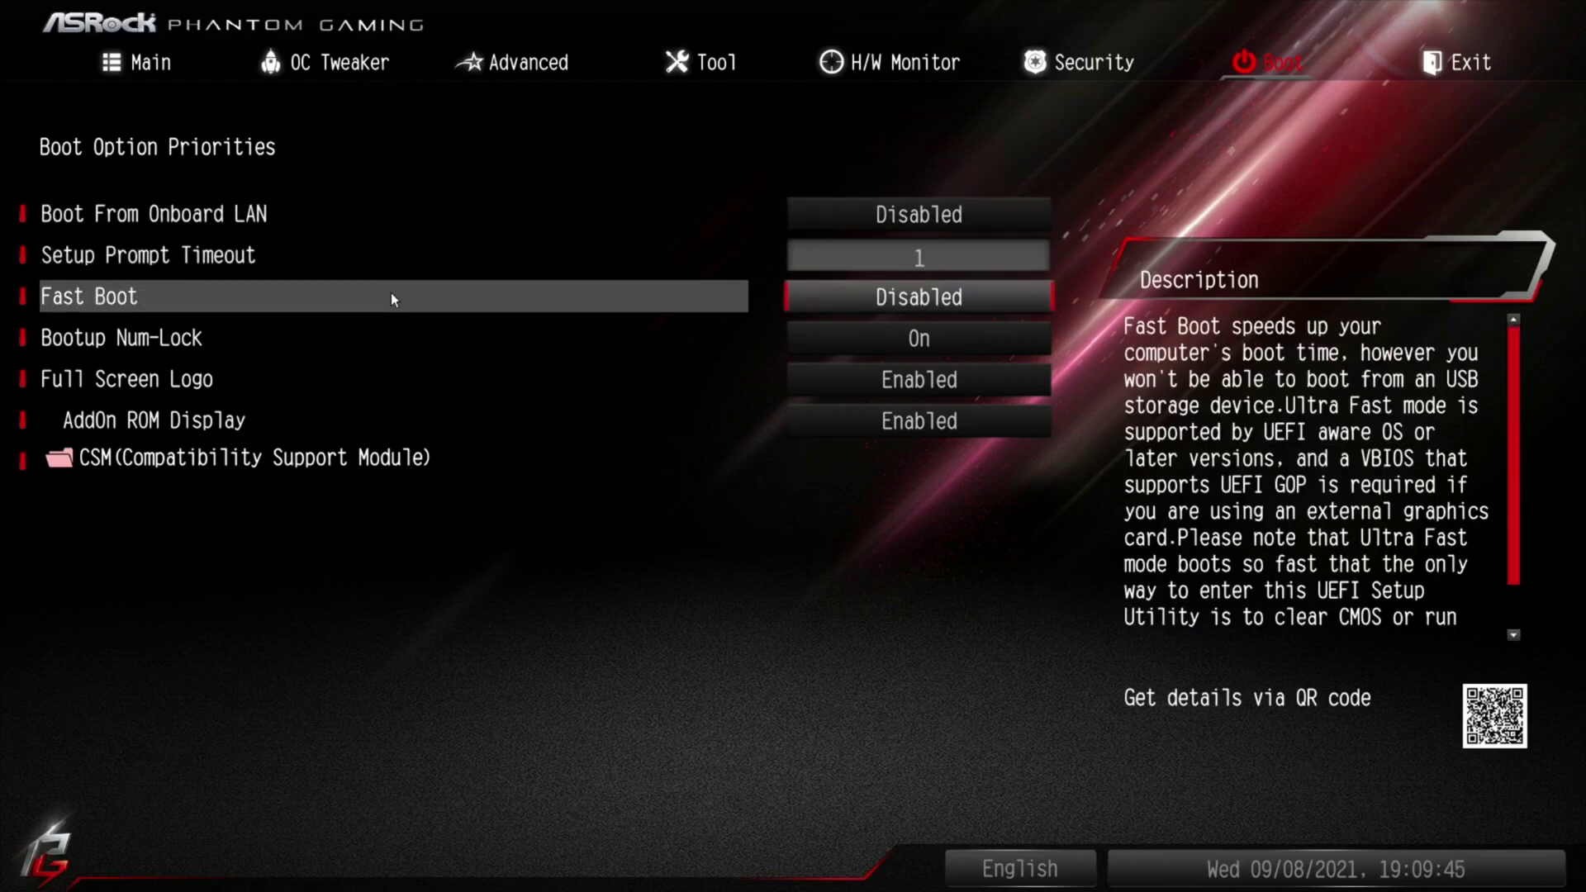
key("Down")
key("Down")
key("Down")
key("Down")
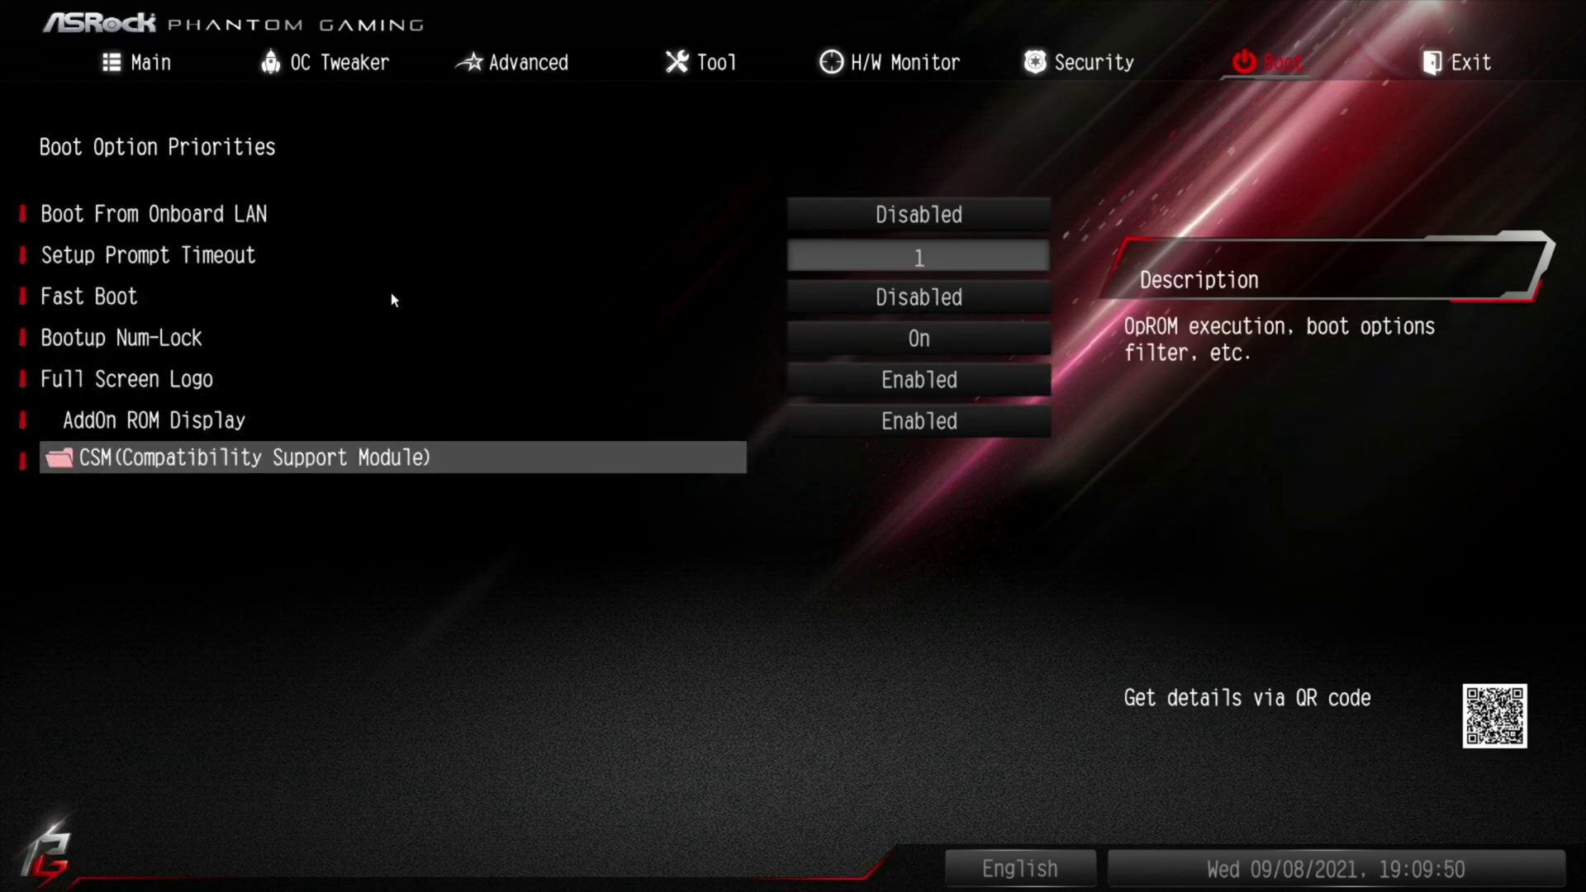
key("Return")
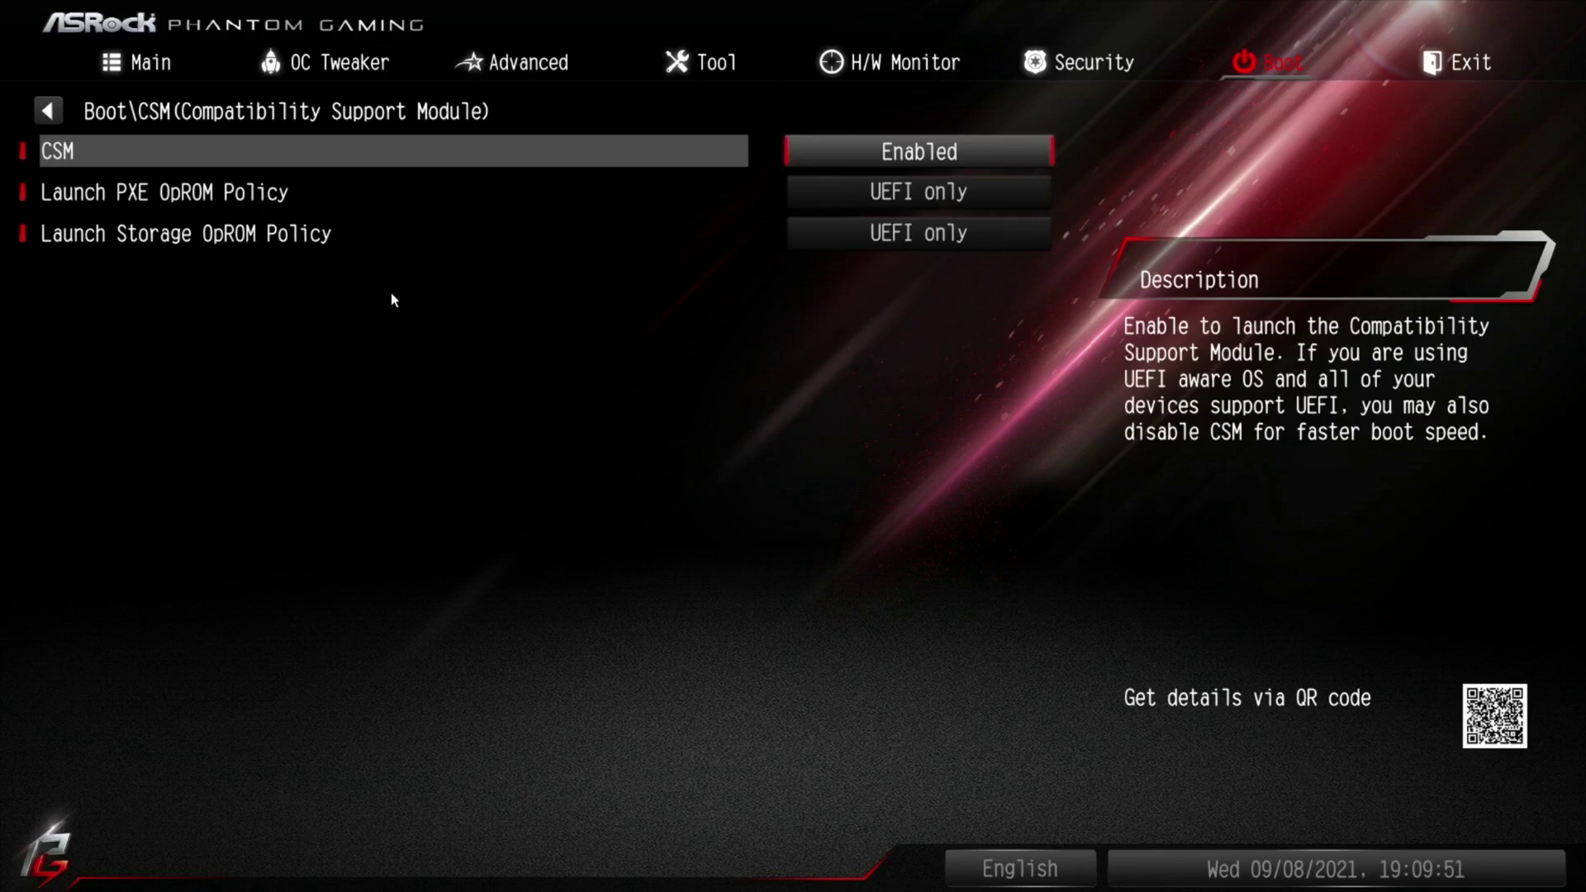
key("Escape")
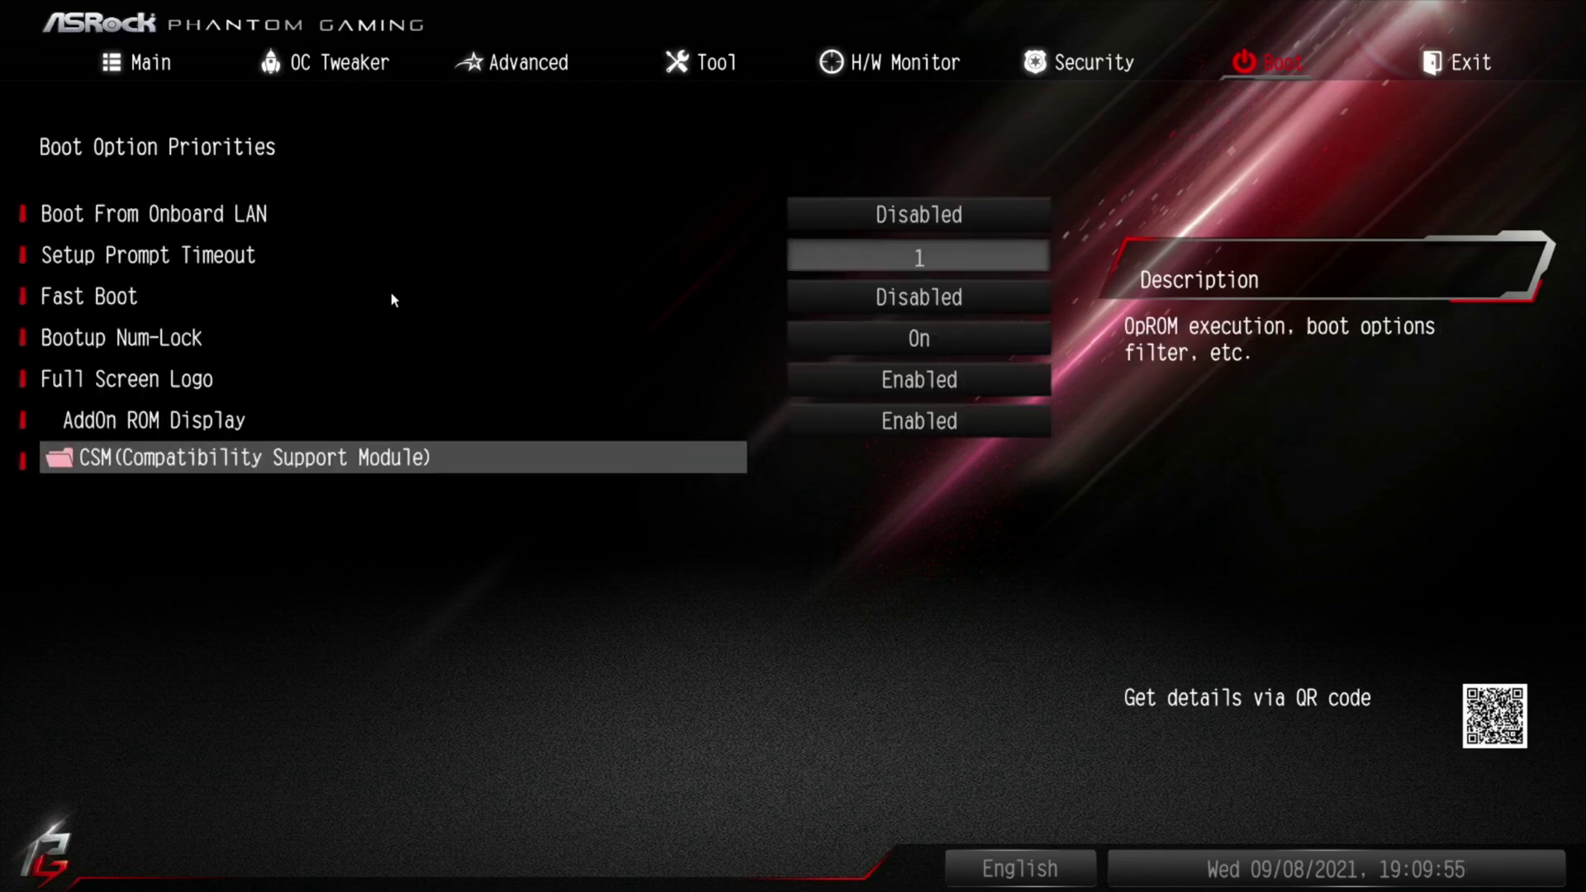
key("Up")
key("Up")
key("Up")
key("Down")
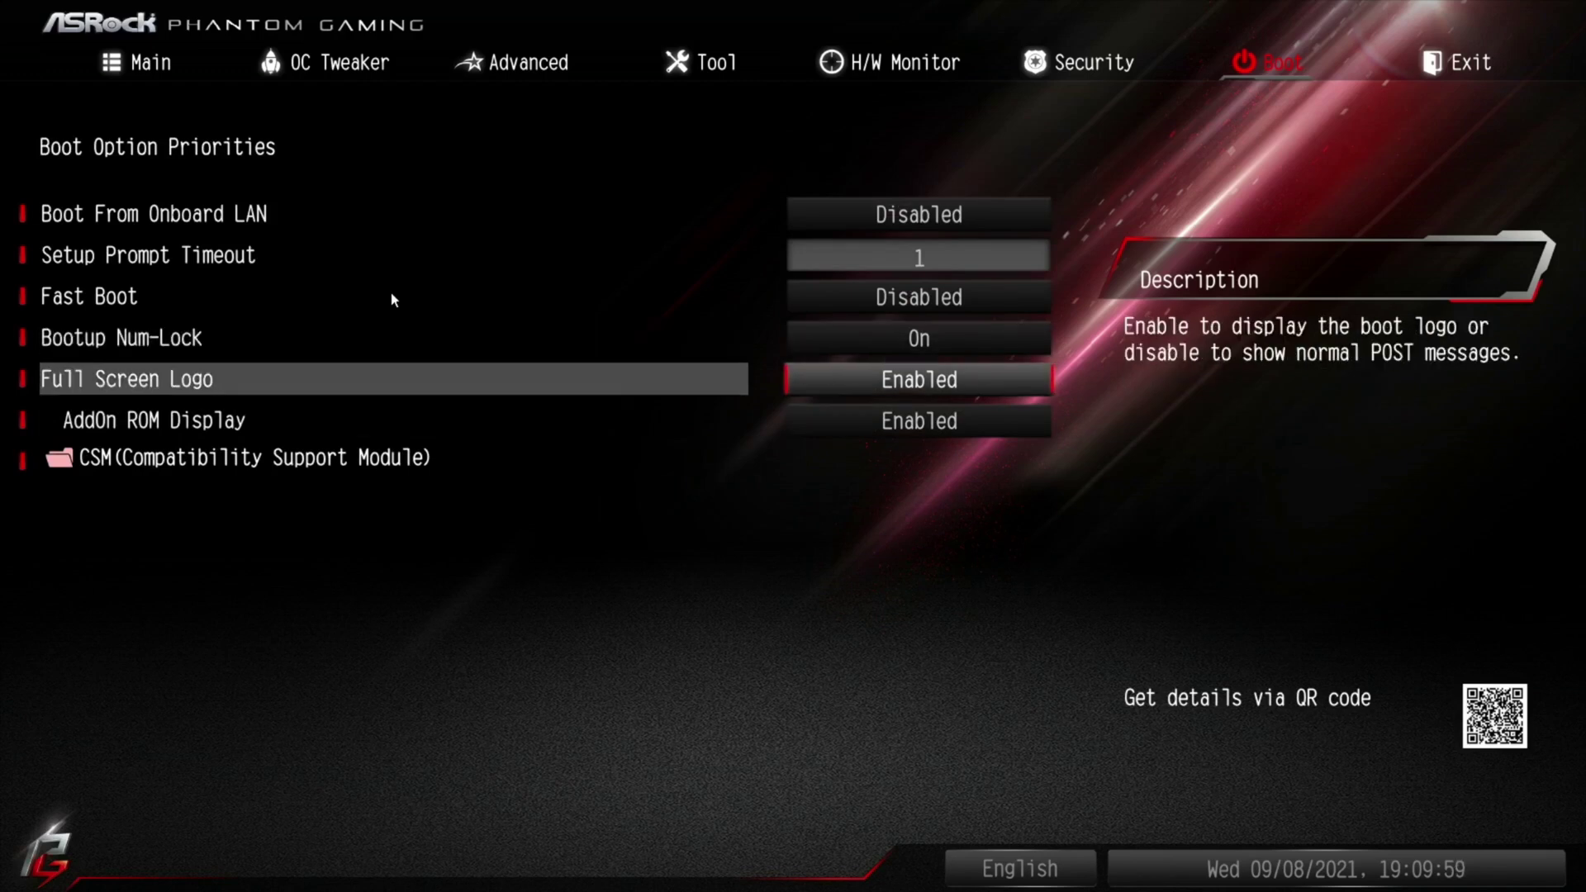
Step: On the Exit tab, review EFI Shell, Load UEFI BIOS Defaults and Discard options, returning to Save Changes and Exit
key("Right")
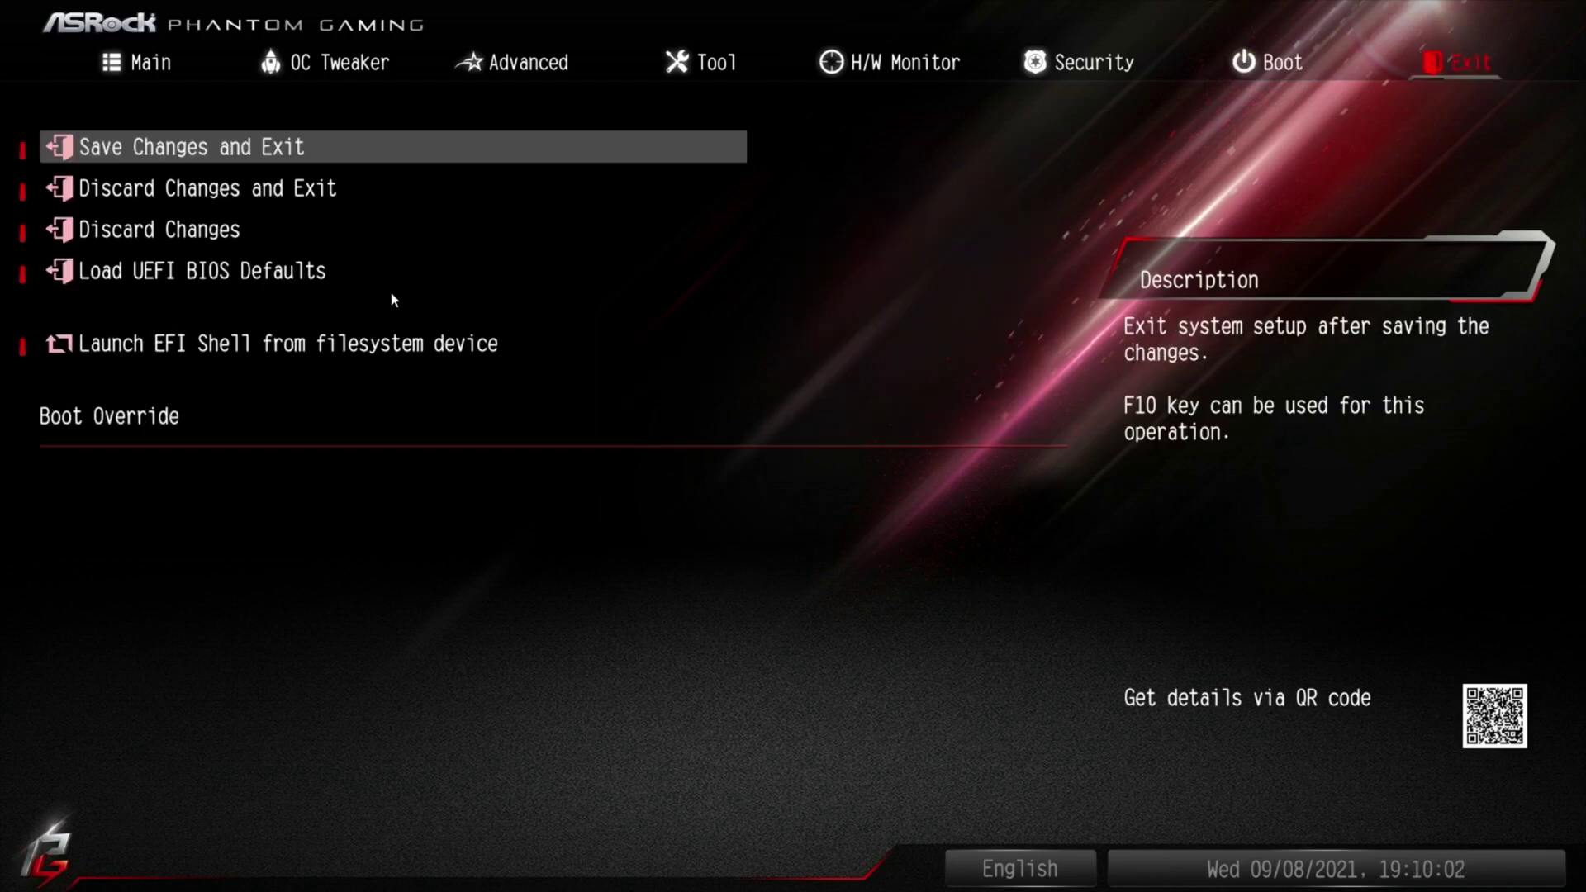
key("Down")
key("Down")
key("Down")
key("Down")
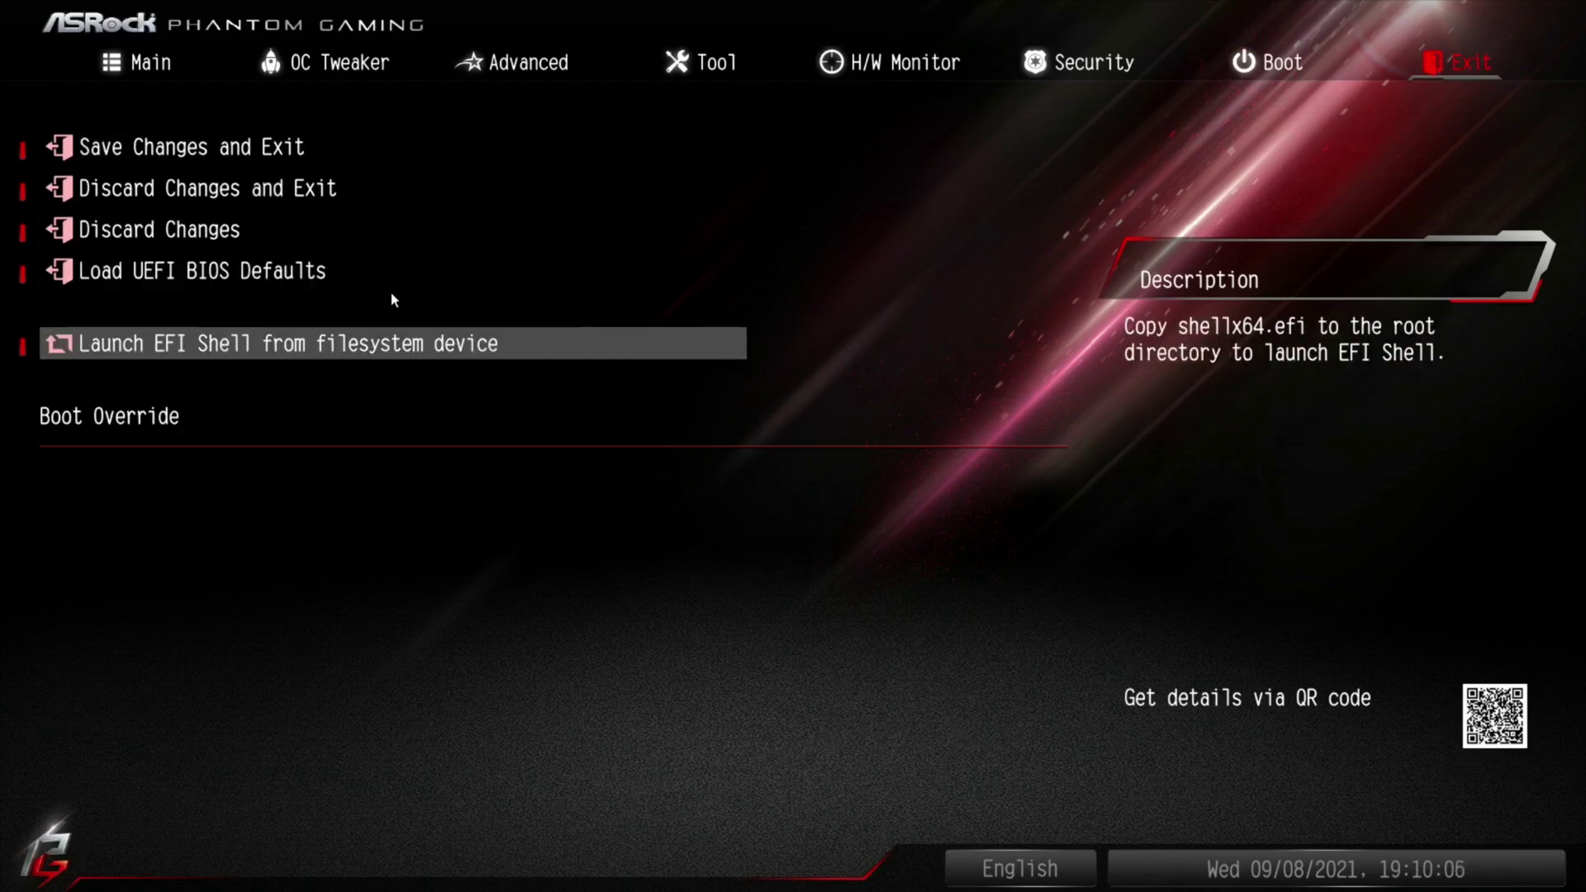
key("Up")
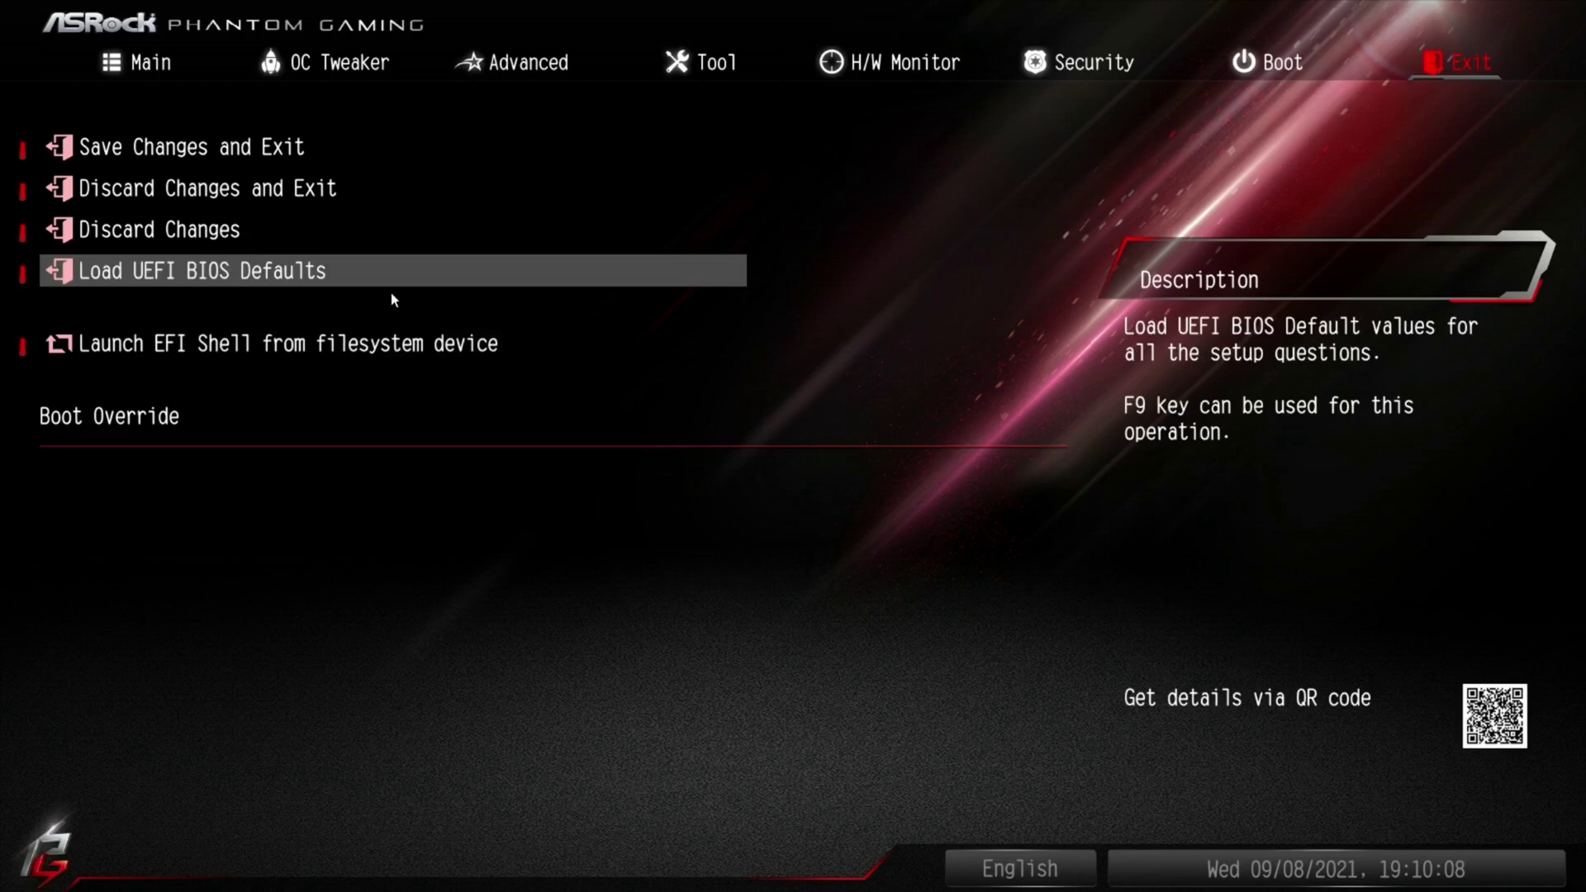
key("Up")
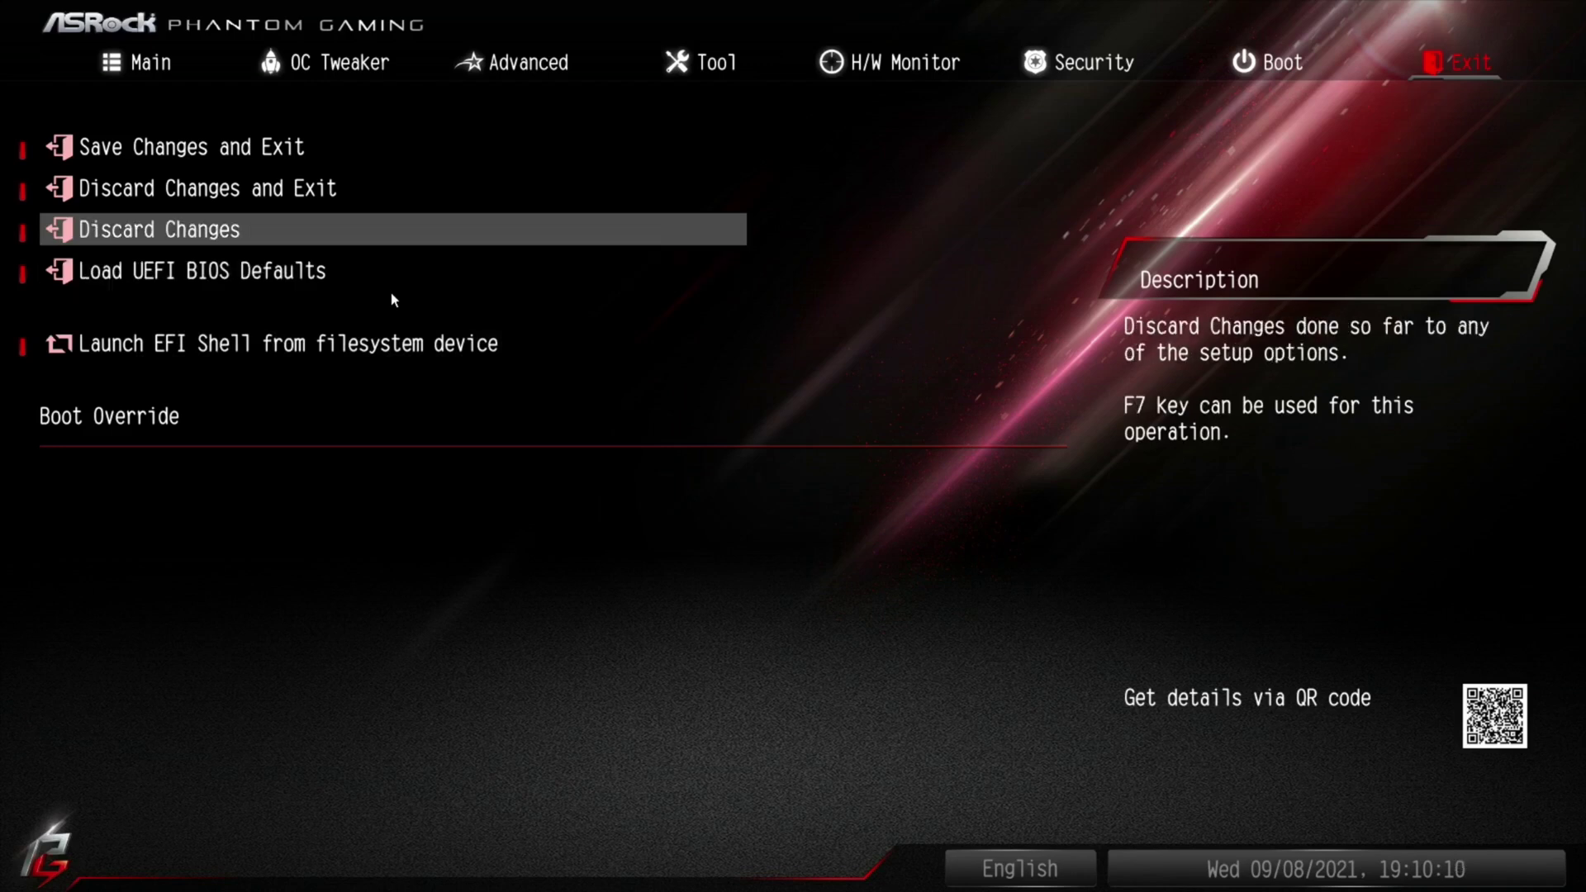
key("Up")
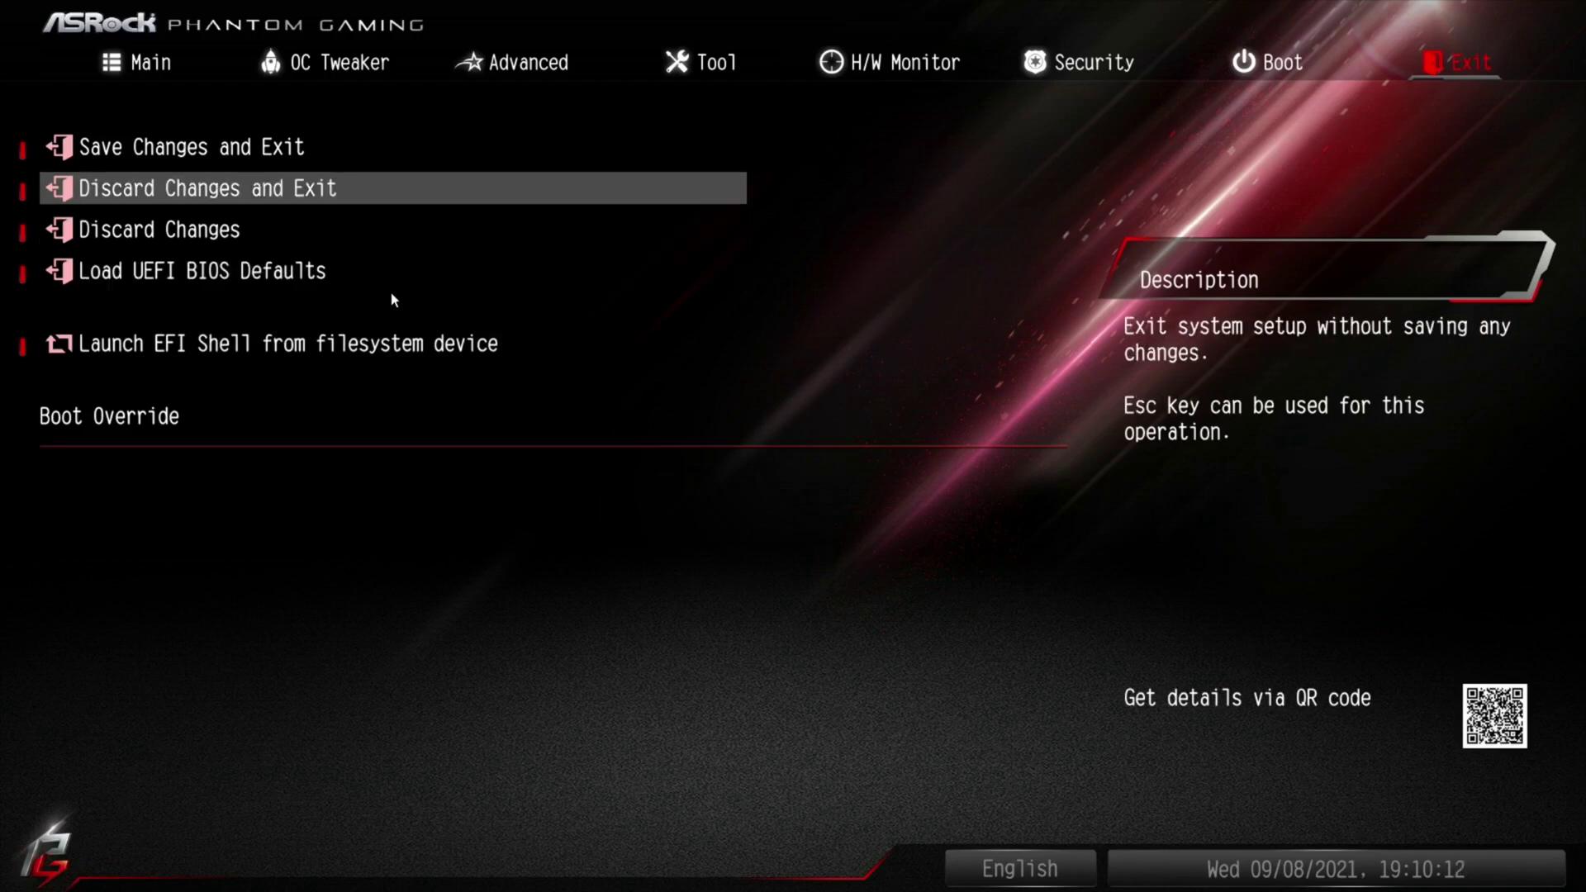
key("Up")
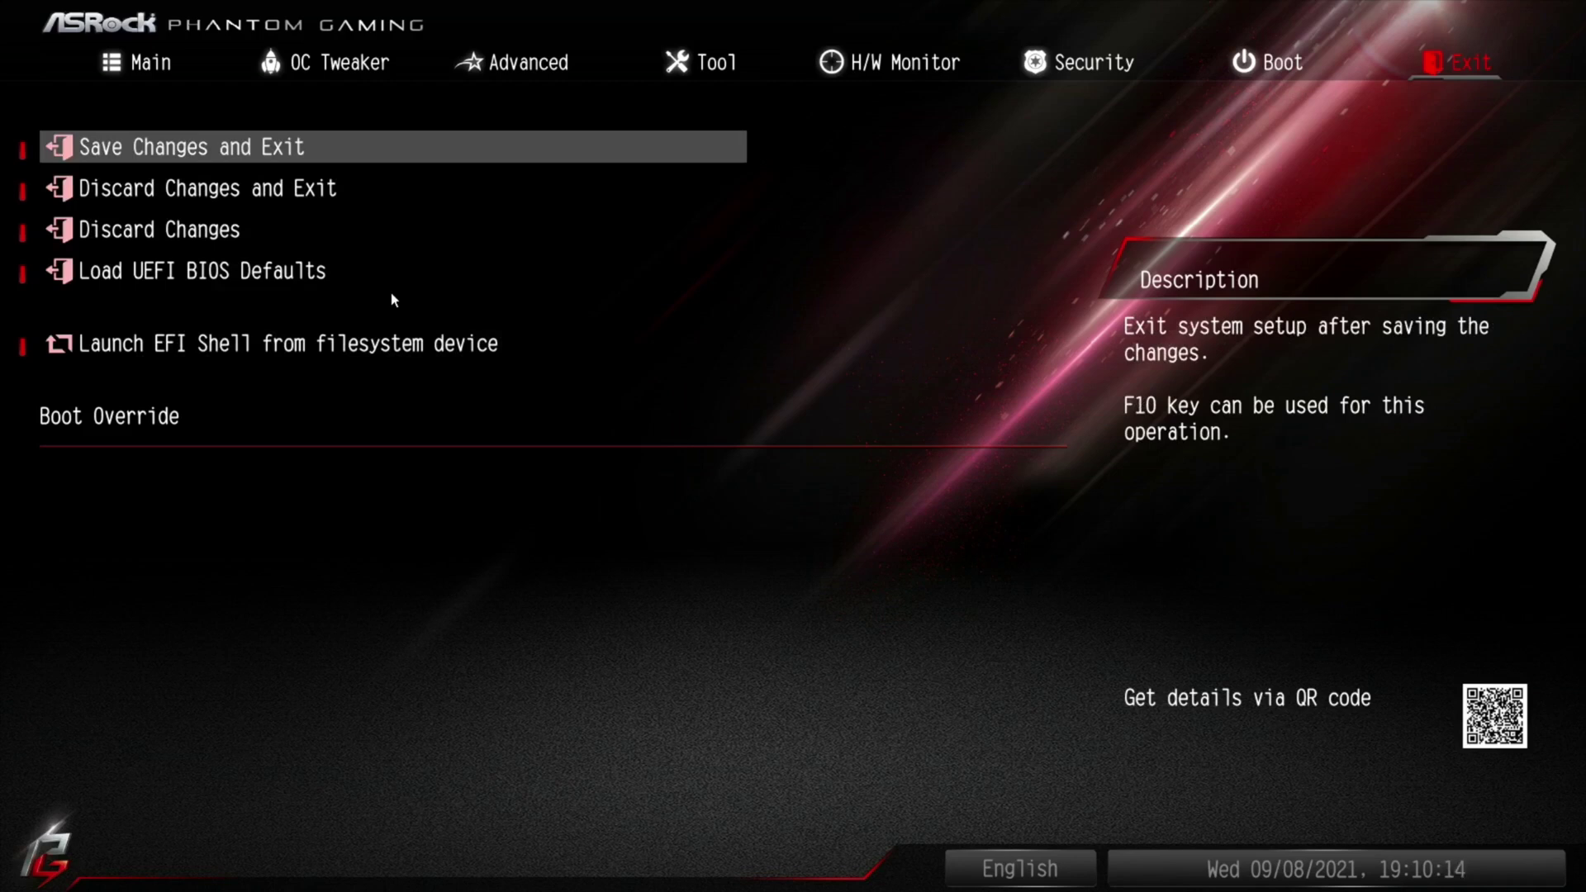
Step: Choose Save Changes and Exit to bring up its confirmation prompt
key("Return")
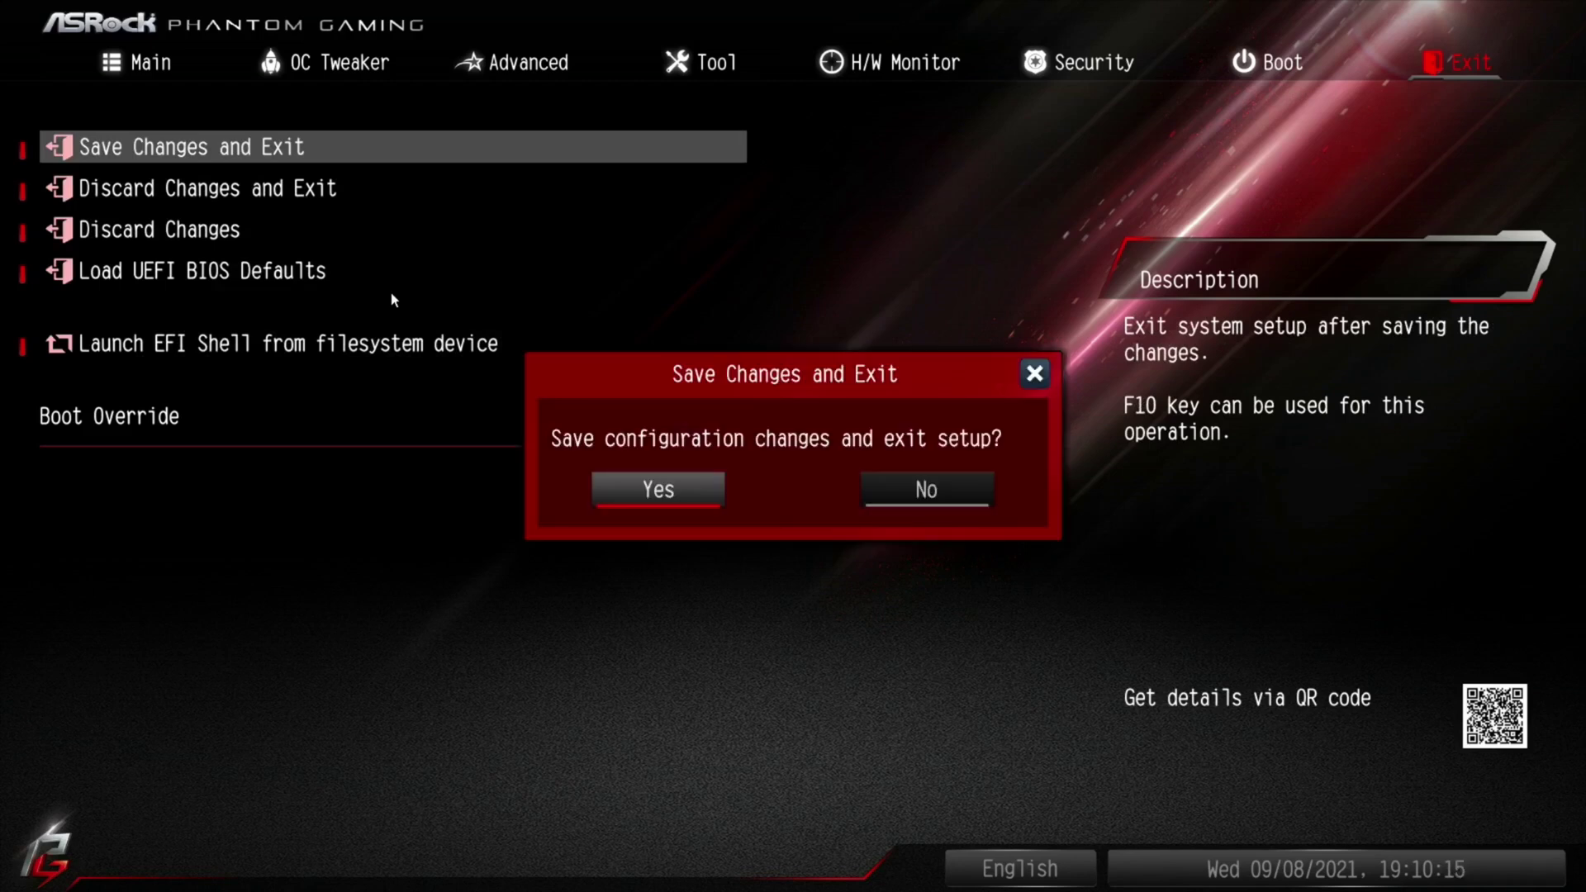